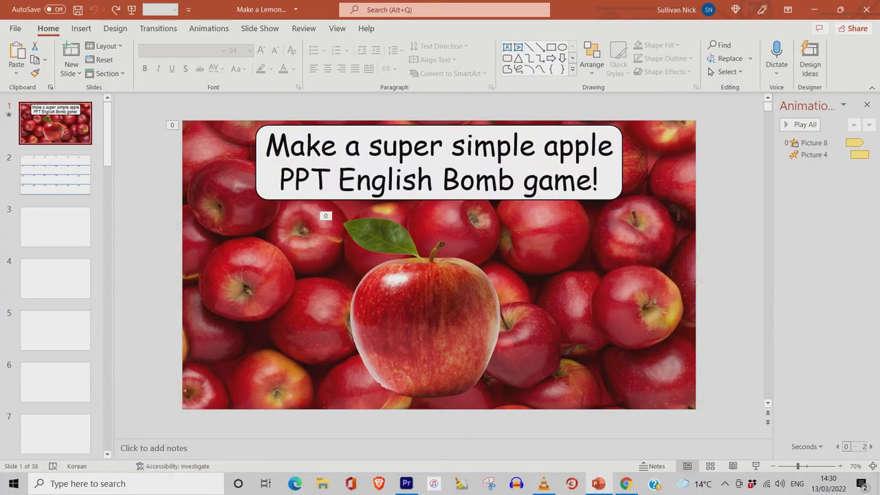
# Step: Display the numbered template on slide 2, and in Chrome run a Google image search for "apple cute png"
pyautogui.click(55, 175)
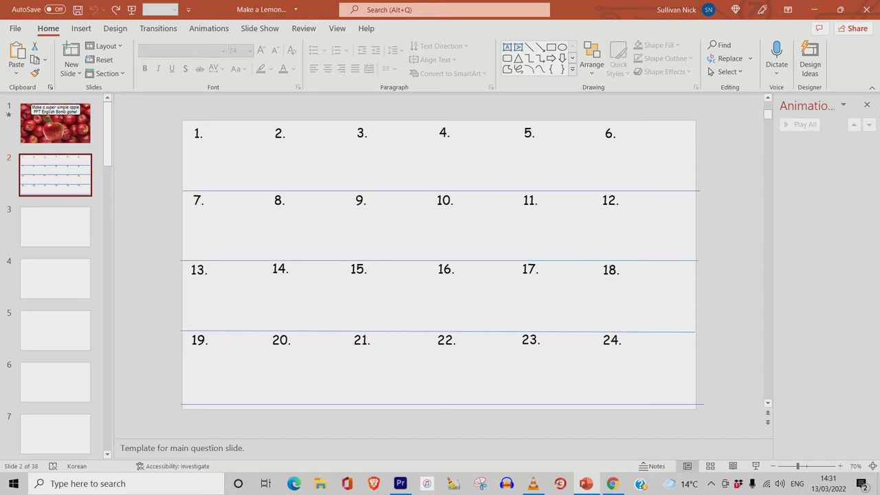
pyautogui.click(613, 483)
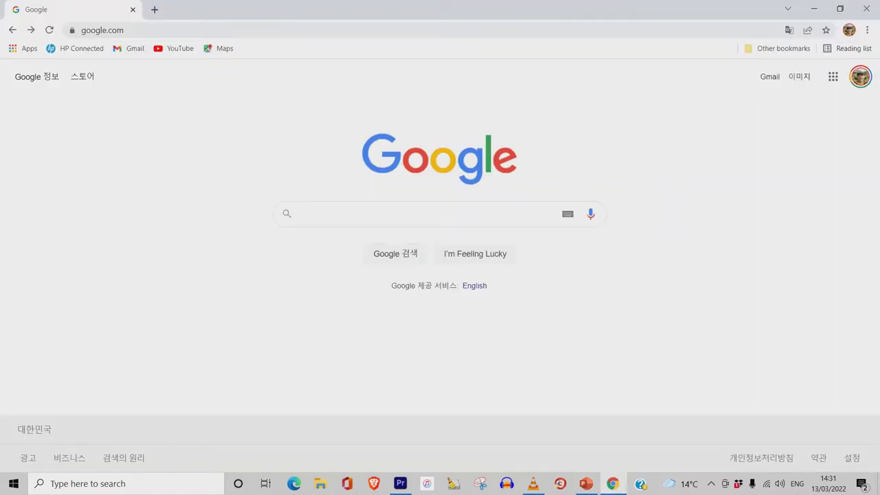
pyautogui.click(413, 221)
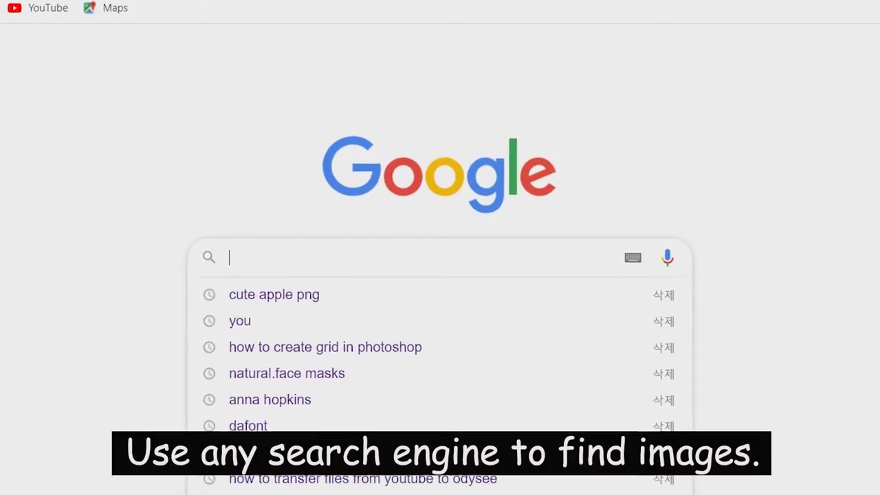
pyautogui.write('apple ')
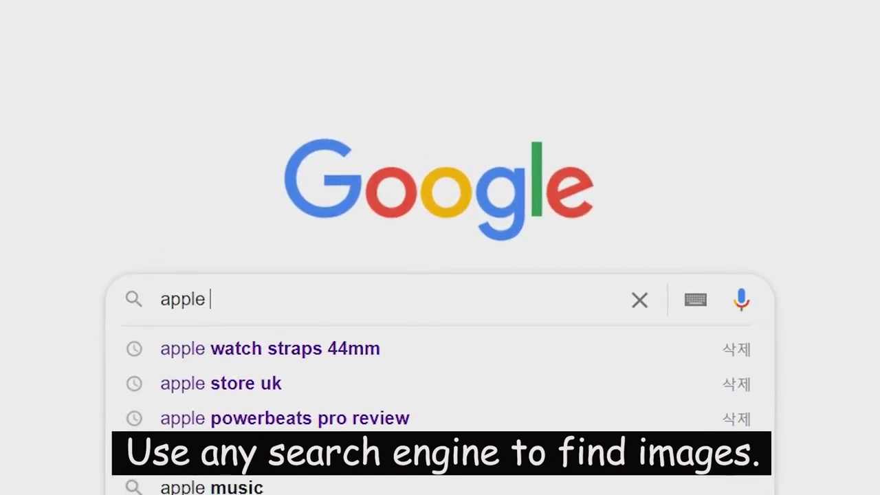
pyautogui.write('cute png')
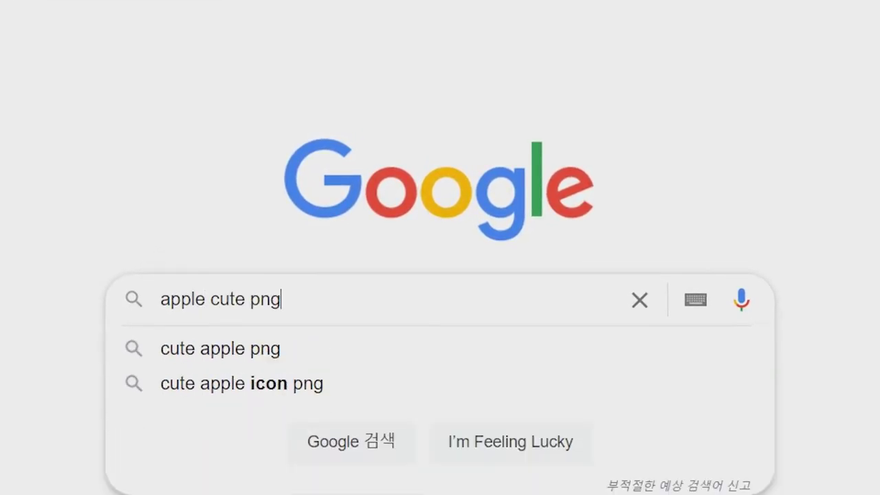
pyautogui.press('Return')
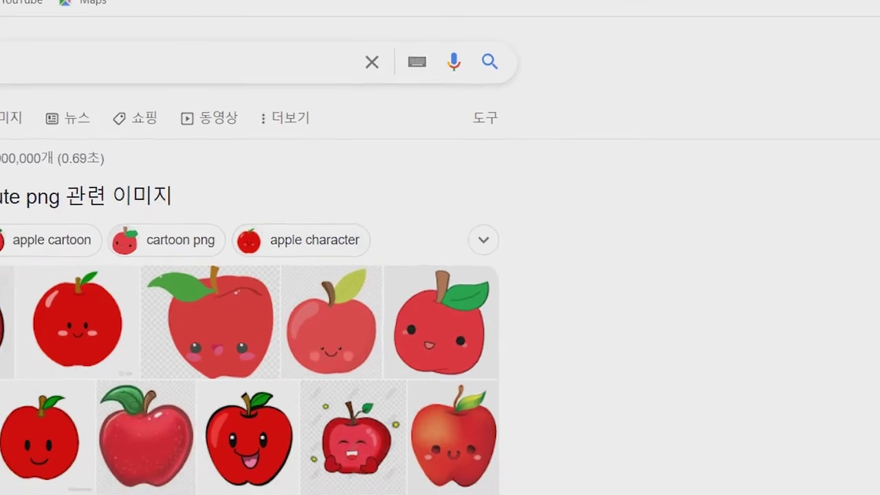
pyautogui.click(32, 118)
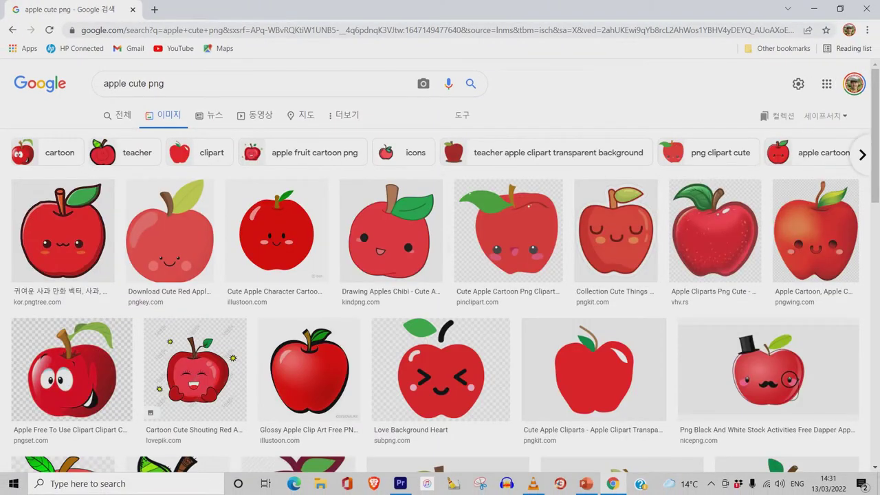
# Step: Open the PNGkey result showing a smiling red apple with a light green leaf and copy its image
pyautogui.scroll(-1, 390, 234)
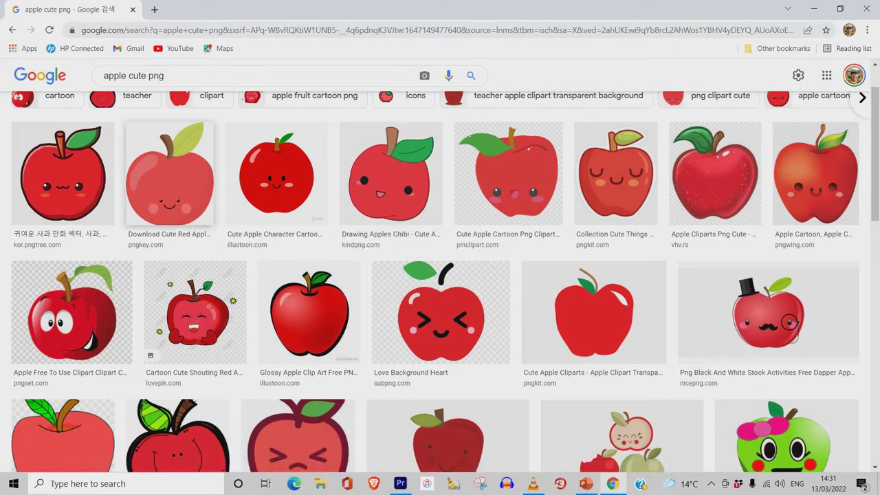
pyautogui.click(169, 171)
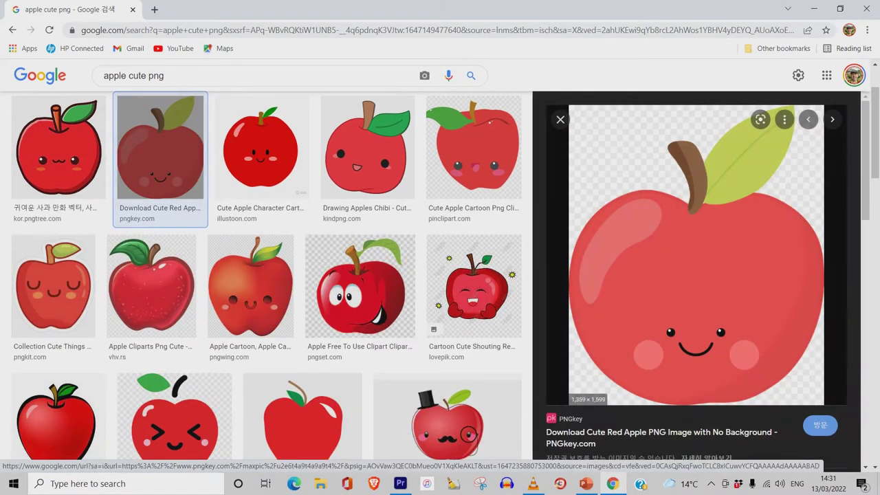
pyautogui.rightClick(722, 250)
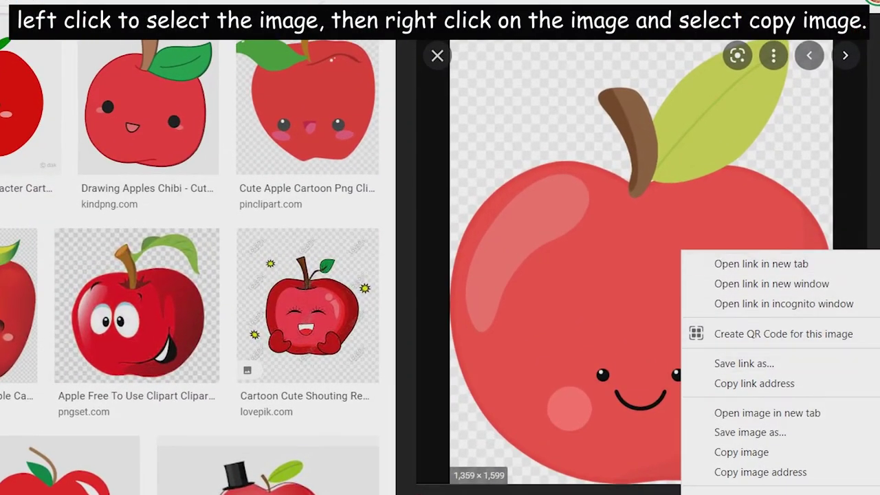
pyautogui.click(740, 452)
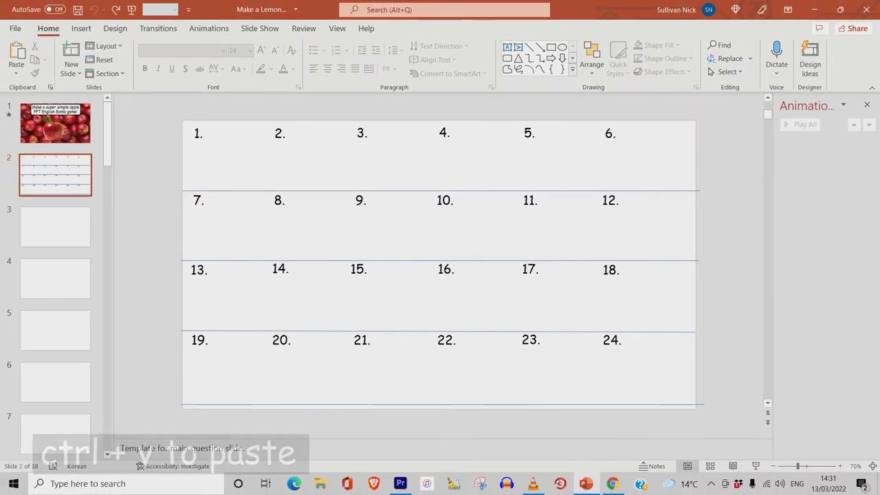
# Step: Paste the apple onto slide 2 in PowerPoint, shrink it and fit it into the cell beside number 1
pyautogui.hotkey('ctrl', 'v')
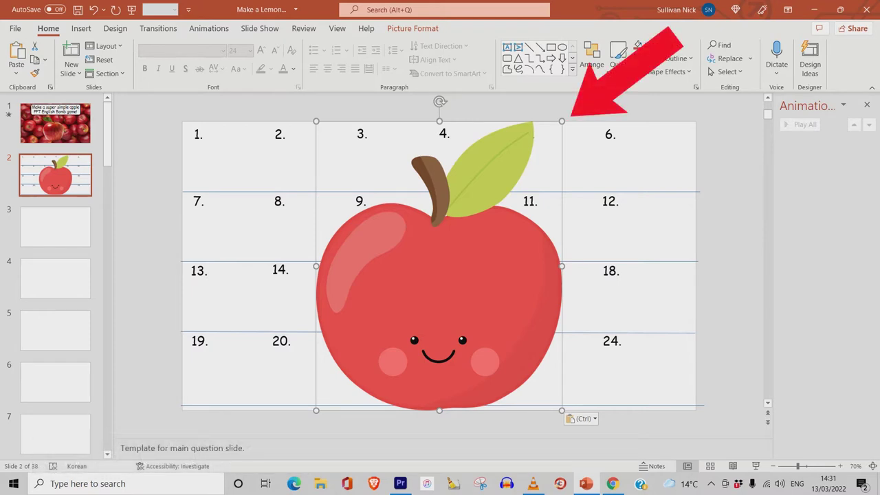
pyautogui.moveTo(561, 121); pyautogui.dragTo(369, 349)
pyautogui.moveTo(341, 380); pyautogui.dragTo(235, 161)
pyautogui.moveTo(261, 132); pyautogui.dragTo(265, 126)
pyautogui.moveTo(237, 165); pyautogui.dragTo(236, 158)
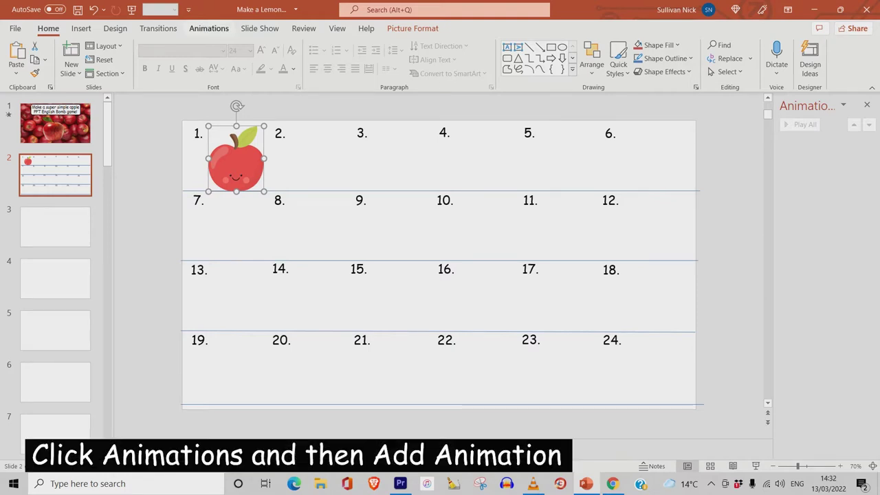
# Step: Add a Fade exit animation to the apple beside number 1
pyautogui.click(208, 28)
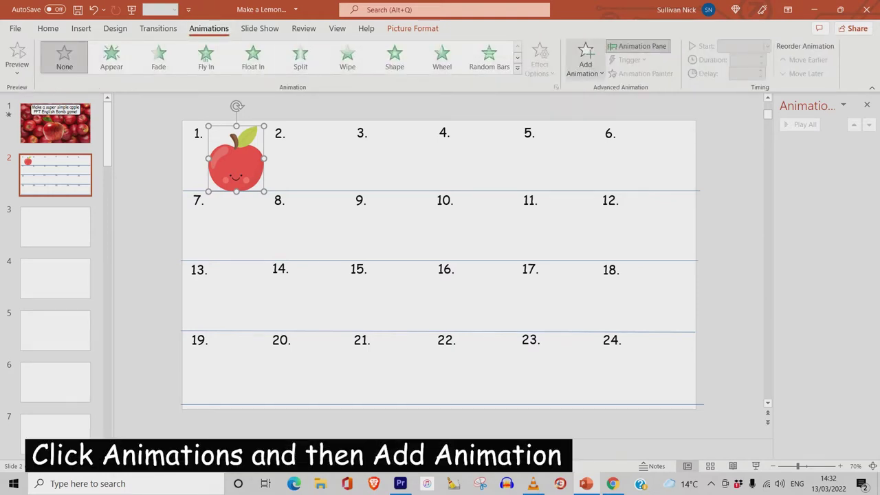
pyautogui.click(585, 59)
pyautogui.moveTo(783, 158); pyautogui.dragTo(783, 263)
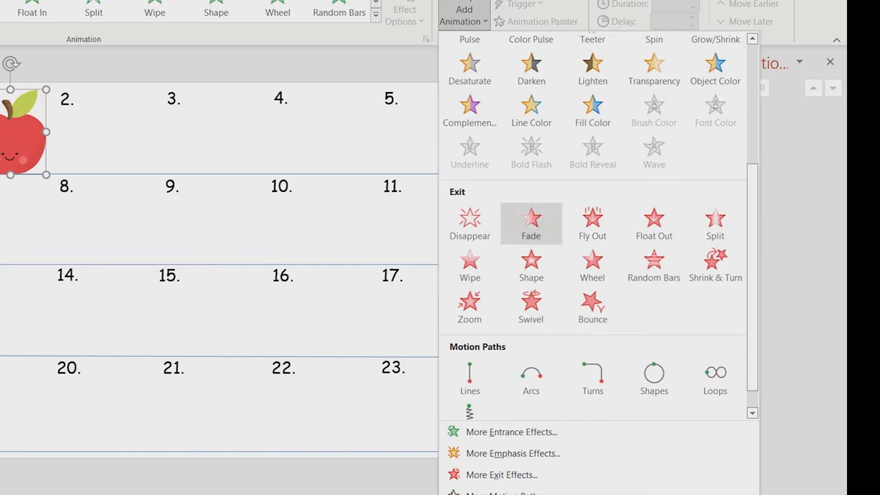
pyautogui.click(531, 221)
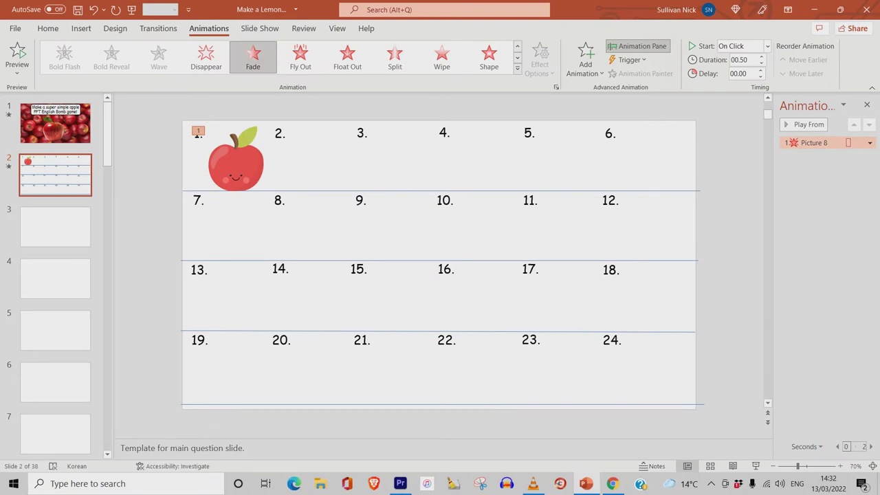
# Step: Widen the Animation Pane and set the apple's Fade effect to be triggered on click of Picture 8
pyautogui.moveTo(773, 206); pyautogui.dragTo(712, 206)
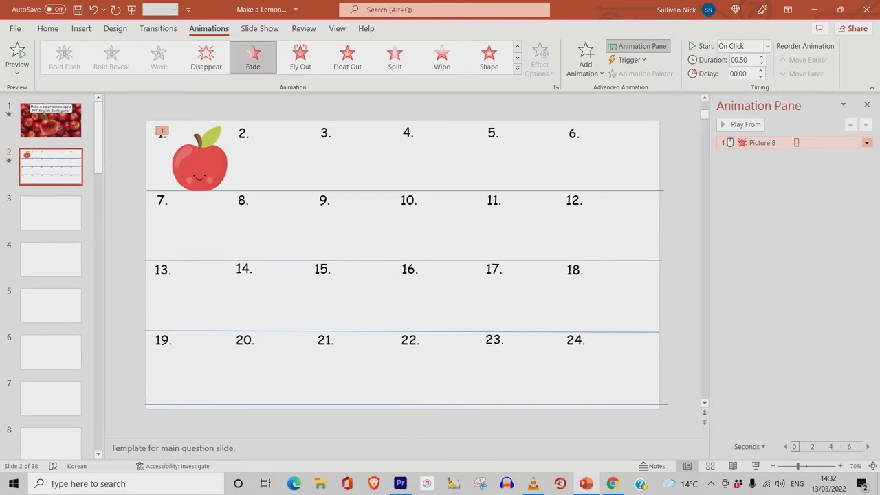
pyautogui.click(868, 143)
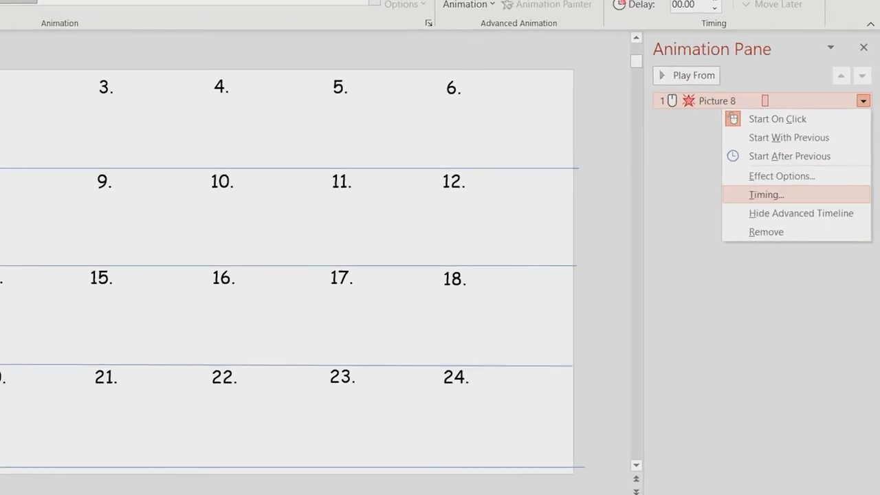
pyautogui.click(766, 194)
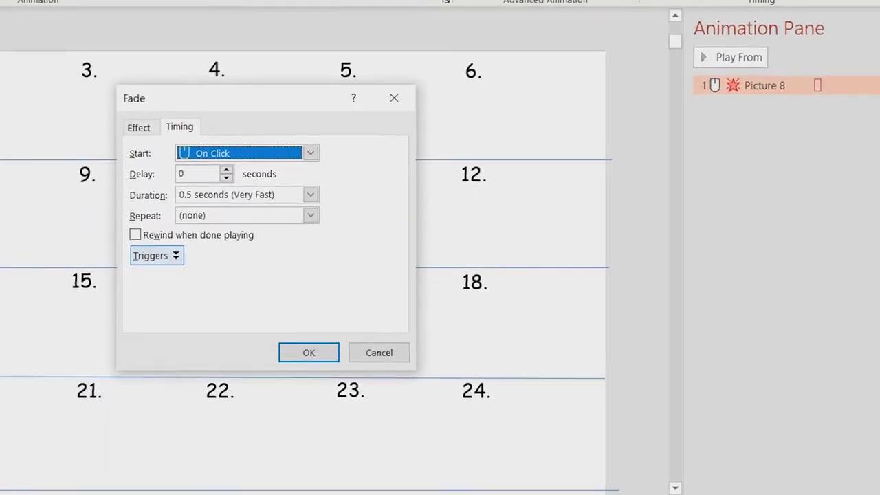
pyautogui.click(163, 254)
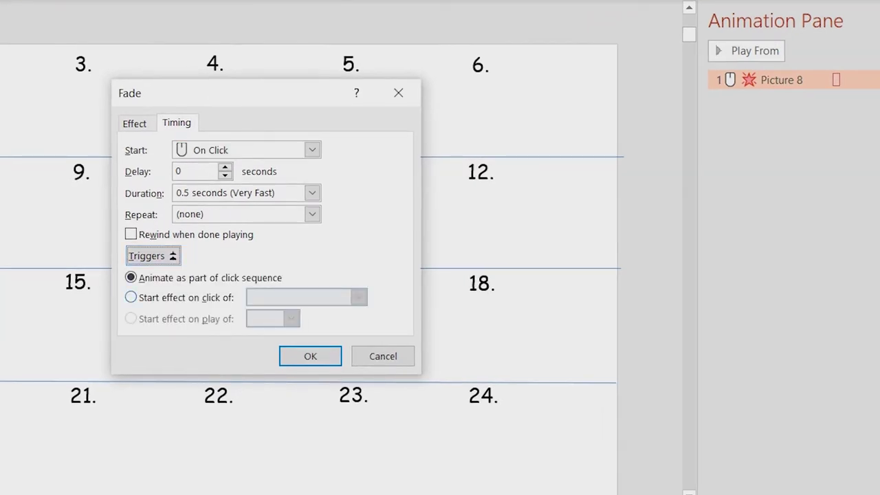
pyautogui.click(130, 297)
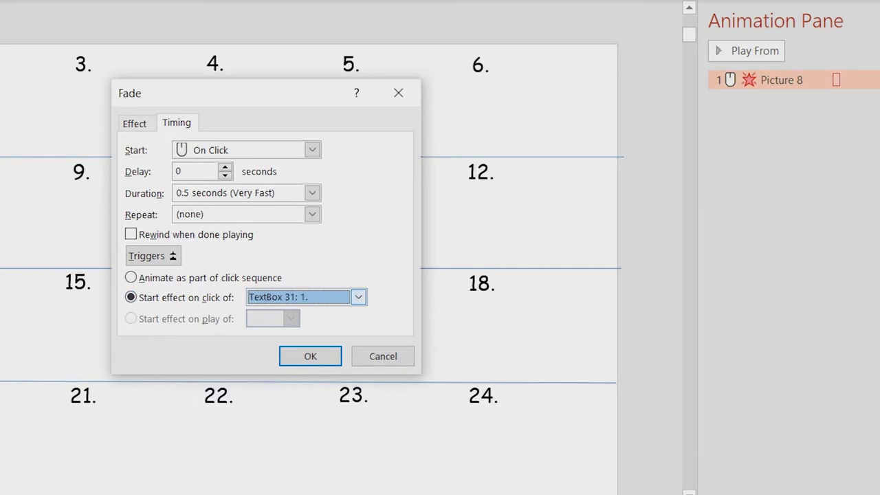
pyautogui.click(358, 297)
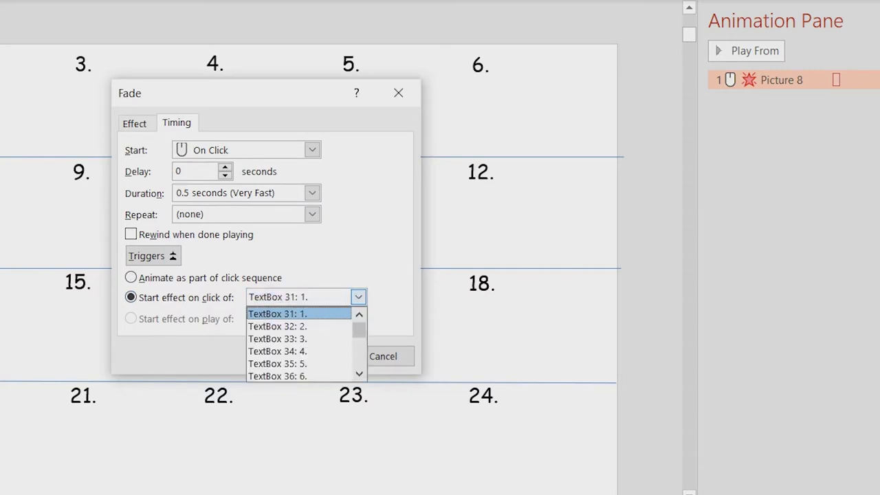
pyautogui.scroll(-4, 299, 344)
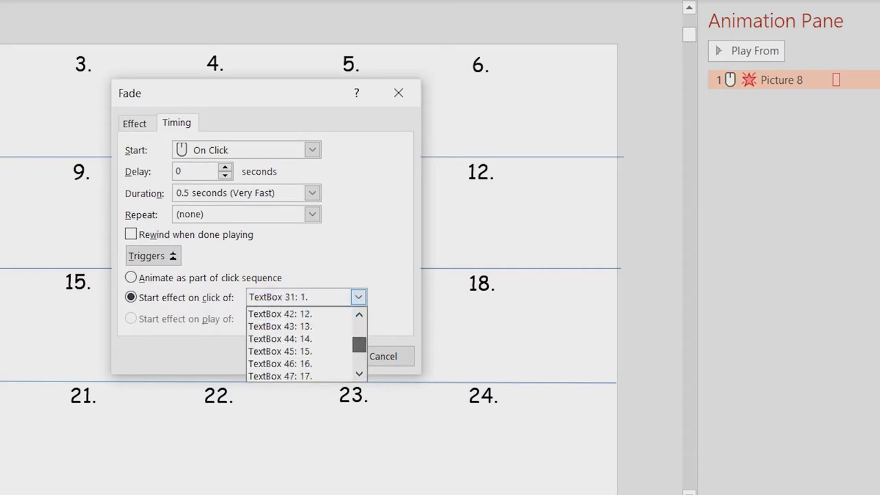
pyautogui.scroll(-4, 302, 343)
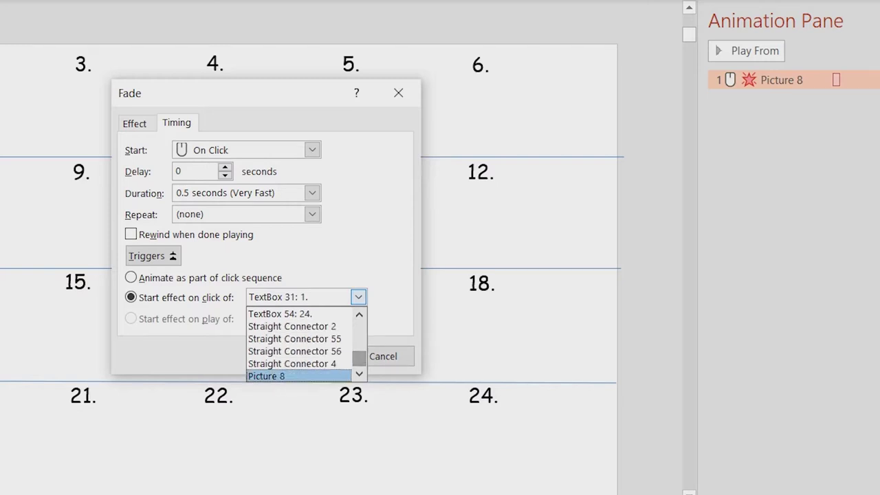
pyautogui.click(275, 376)
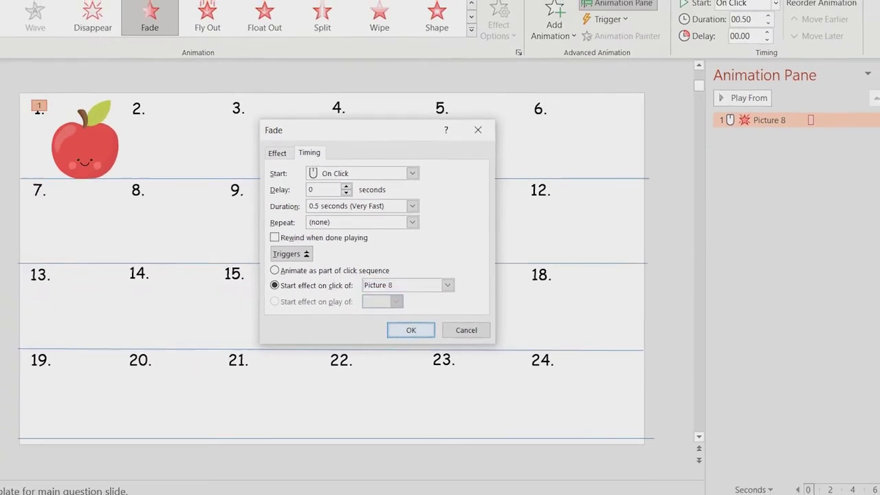
pyautogui.click(410, 329)
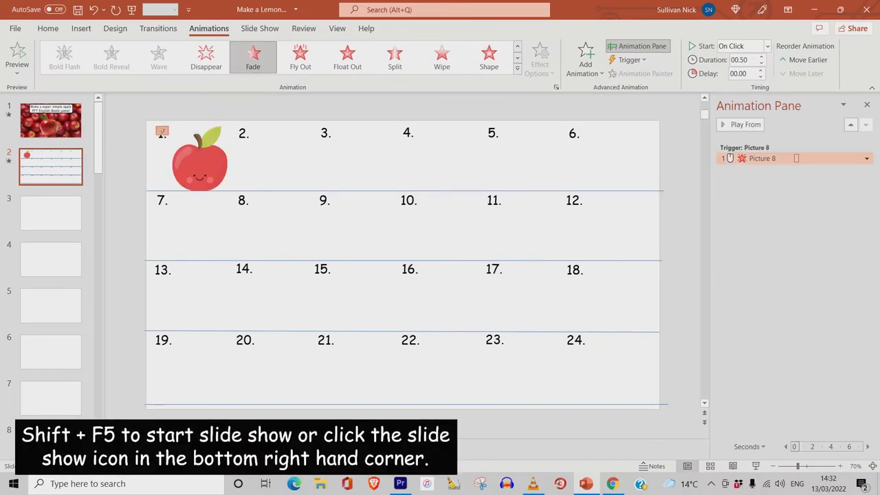
# Step: Run the slide show from slide 2, test the apple's click-triggered fade, and return to editing
pyautogui.click(755, 466)
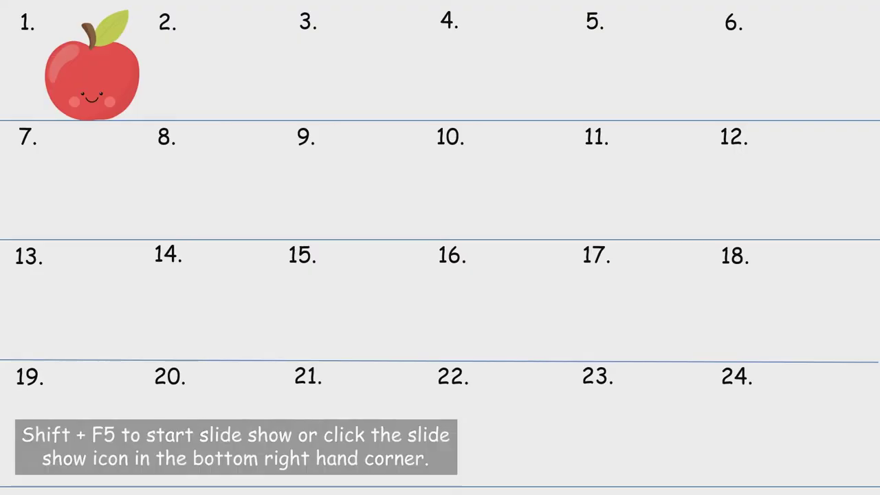
pyautogui.click(92, 80)
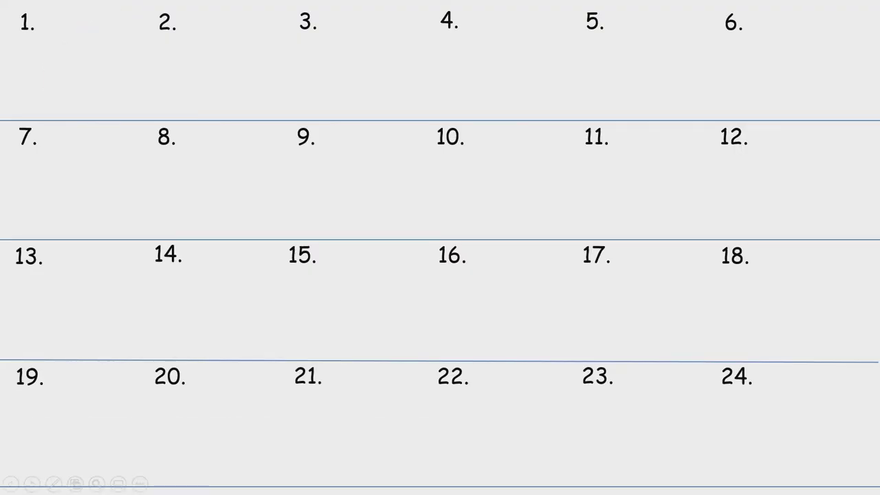
pyautogui.press('Escape')
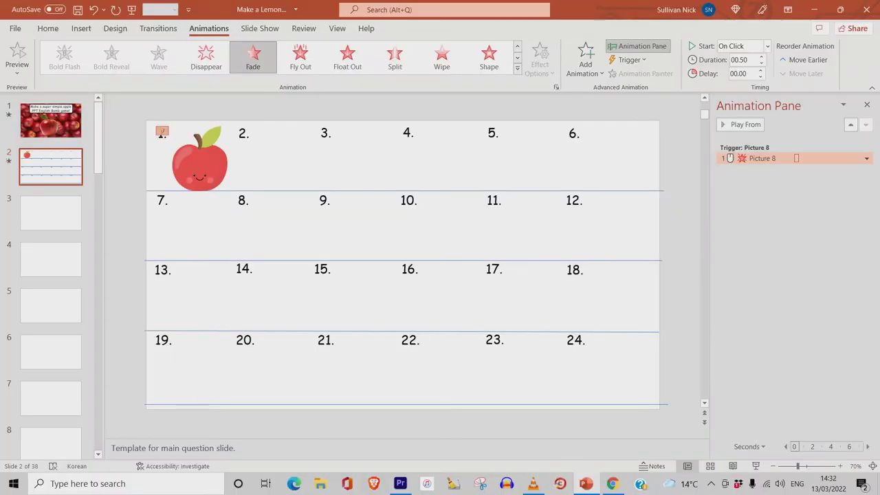
# Step: Copy the animated apple and place a duplicate in the cell beside number 2
pyautogui.click(199, 158)
pyautogui.rightClick(198, 169)
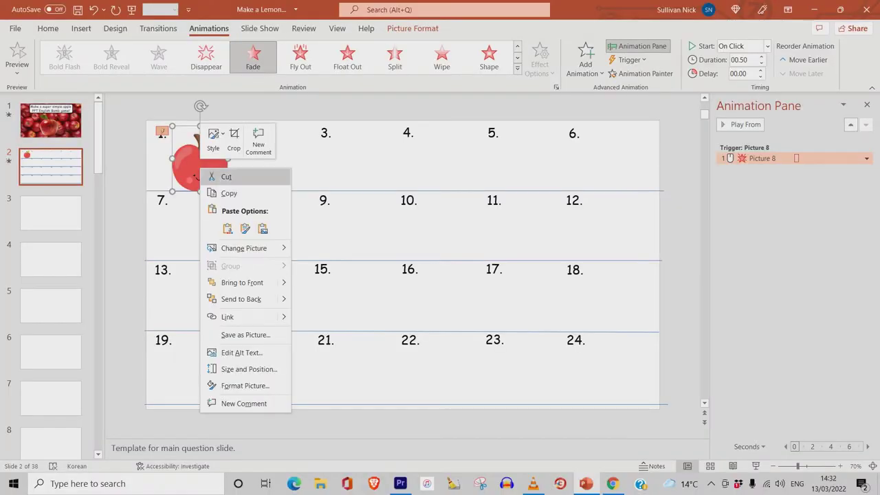
pyautogui.click(230, 192)
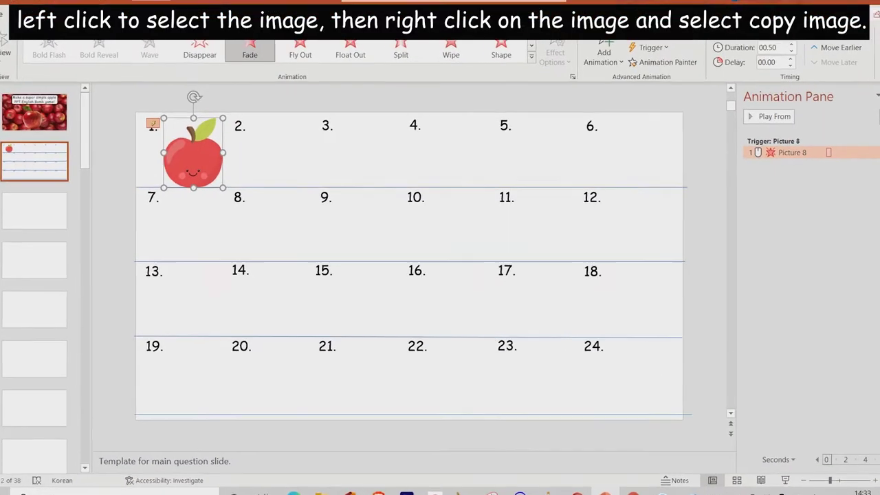
pyautogui.rightClick(191, 162)
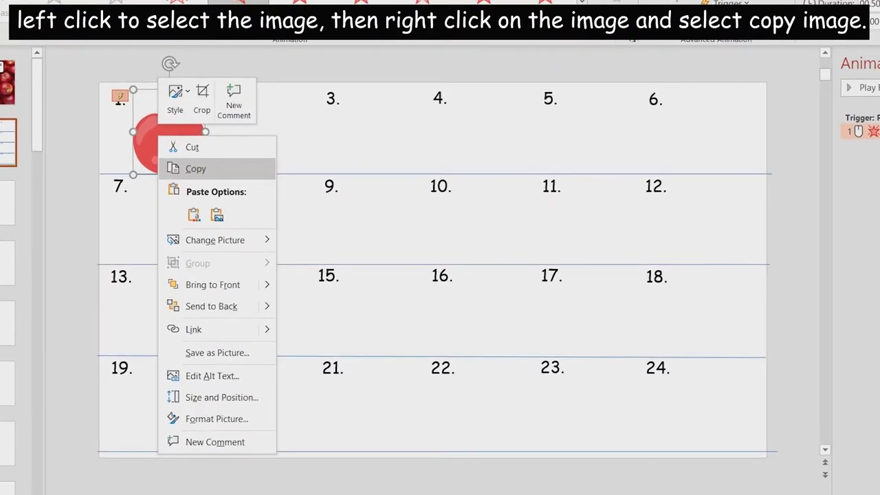
pyautogui.click(198, 172)
pyautogui.hotkey('ctrl', 'v')
pyautogui.moveTo(177, 141); pyautogui.dragTo(278, 131)
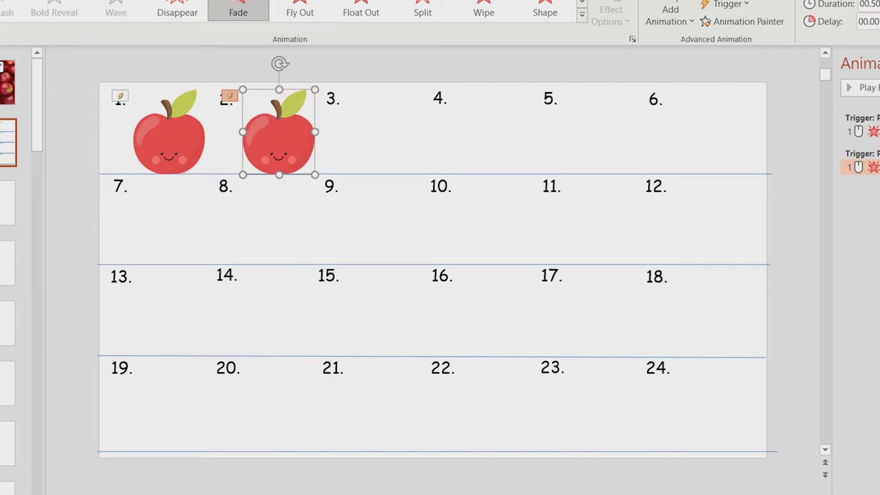
# Step: Paste four more animated apples and place them in the cells beside numbers 3, 4, 5 and 6
pyautogui.hotkey('ctrl', 'v')
pyautogui.moveTo(176, 141); pyautogui.dragTo(383, 131)
pyautogui.press('Escape')
pyautogui.hotkey('ctrl', 'v')
pyautogui.moveTo(175, 138); pyautogui.dragTo(491, 131)
pyautogui.hotkey('ctrl', 'v')
pyautogui.moveTo(172, 137); pyautogui.dragTo(604, 138)
pyautogui.hotkey('ctrl', 'v')
pyautogui.moveTo(173, 141); pyautogui.dragTo(705, 136)
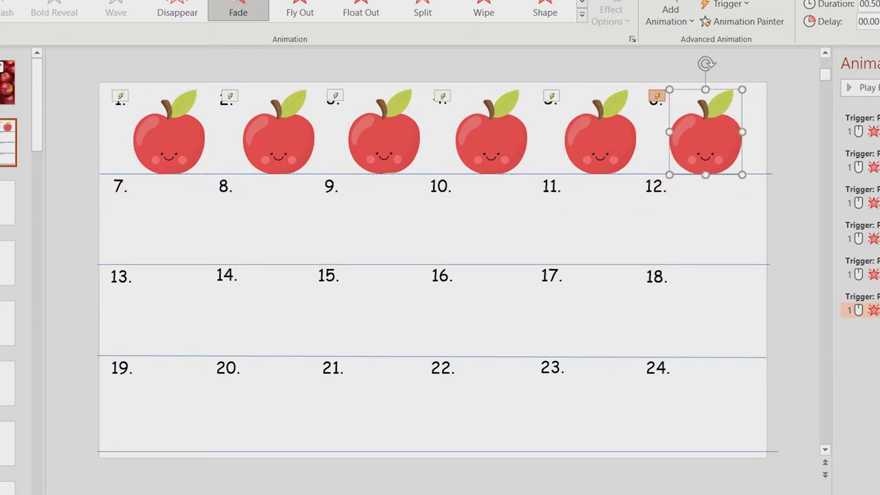
# Step: Copy the six animated apples beside numbers 1 to 6 and place the duplicates beside numbers 7 to 12
pyautogui.click(169, 138)
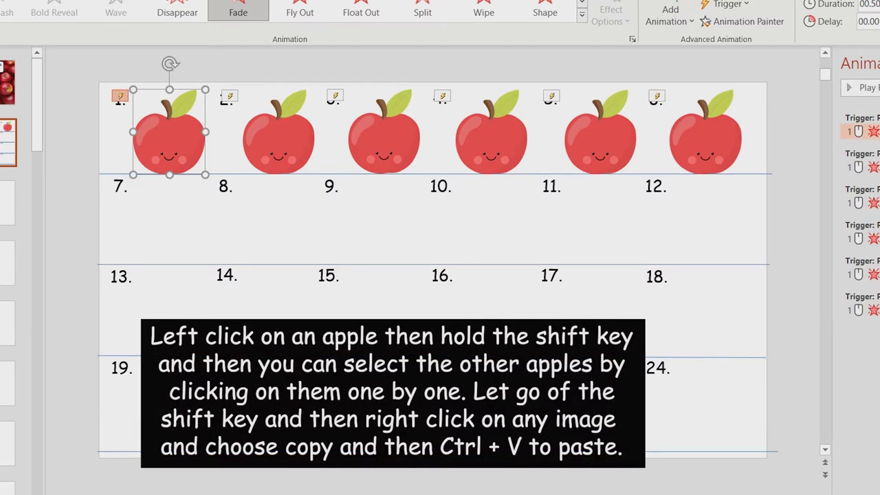
pyautogui.keyDown('shift'); pyautogui.click(279, 138); pyautogui.keyUp('shift')
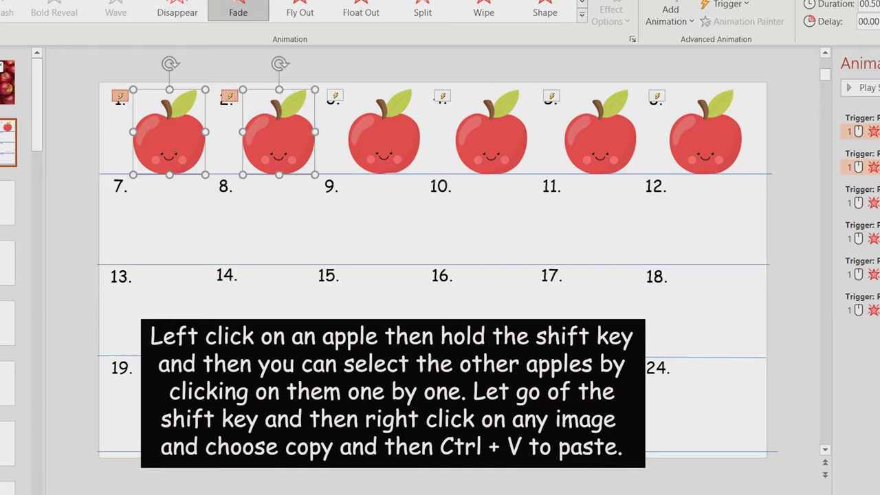
pyautogui.keyDown('shift'); pyautogui.click(383, 134); pyautogui.keyUp('shift')
pyautogui.keyDown('shift'); pyautogui.click(491, 134); pyautogui.keyUp('shift')
pyautogui.keyDown('shift'); pyautogui.click(600, 134); pyautogui.keyUp('shift')
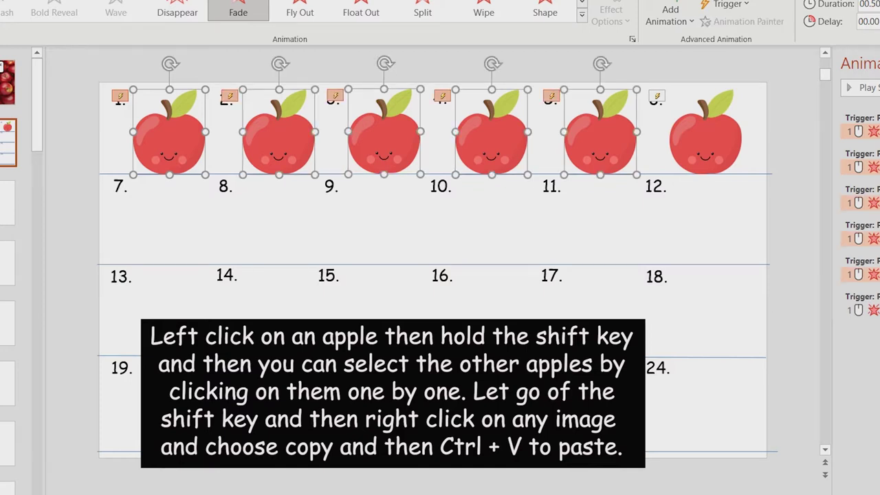
pyautogui.keyDown('shift'); pyautogui.click(705, 134); pyautogui.keyUp('shift')
pyautogui.rightClick(705, 144)
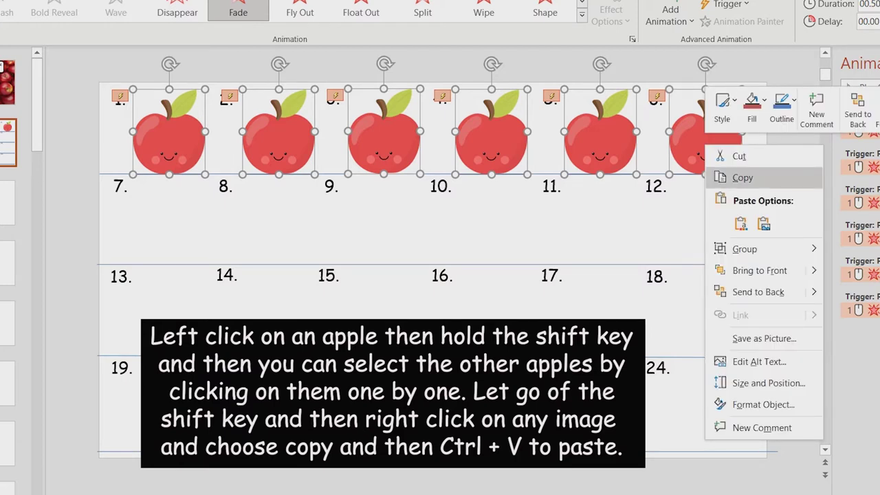
pyautogui.click(743, 178)
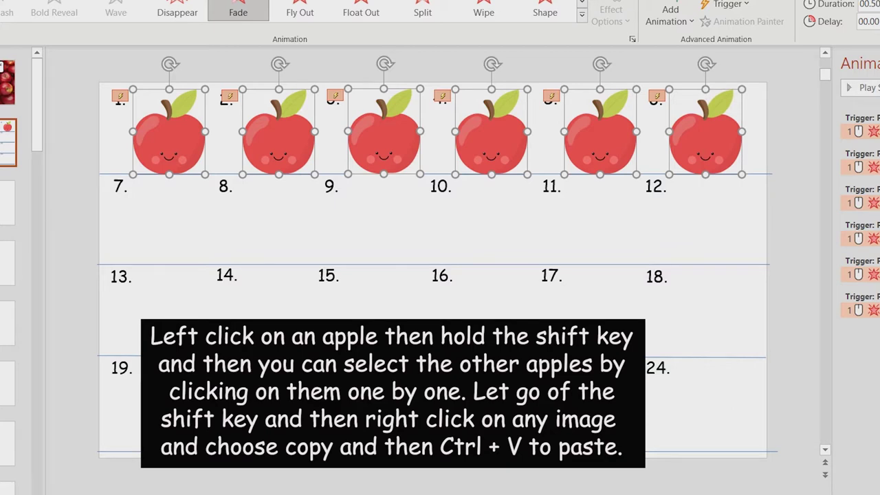
pyautogui.press('Escape')
pyautogui.hotkey('ctrl', 'v')
pyautogui.moveTo(176, 155); pyautogui.dragTo(165, 228)
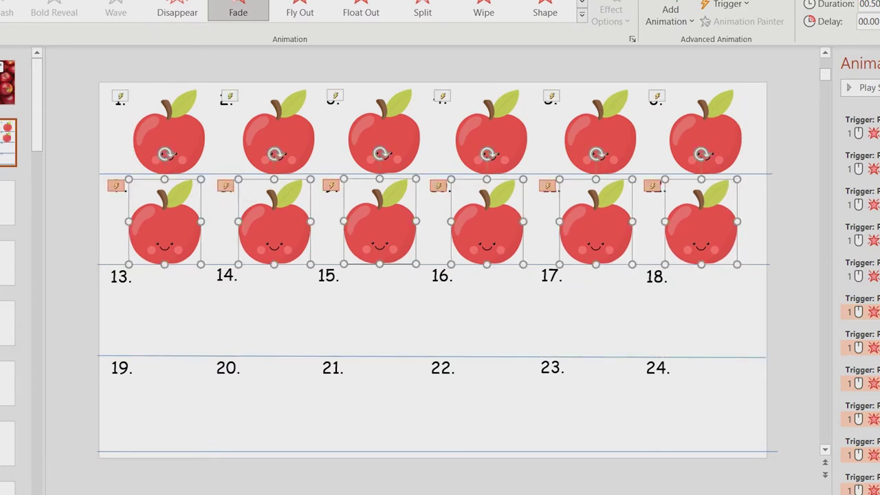
# Step: Paste another row of six animated apples and align it beside numbers 13 to 18
pyautogui.hotkey('ctrl', 'v')
pyautogui.press('Down')
pyautogui.press('Down')
pyautogui.press('Down')
pyautogui.press('Down')
pyautogui.press('Down')
pyautogui.press('Down')
pyautogui.press('Down')
pyautogui.press('Down')
pyautogui.press('Down')
pyautogui.press('Down')
pyautogui.press('Down')
pyautogui.press('Down')
pyautogui.press('Down')
pyautogui.press('Down')
pyautogui.press('Down')
pyautogui.press('Down')
pyautogui.press('Down')
pyautogui.press('Down')
pyautogui.press('Down')
pyautogui.press('Down')
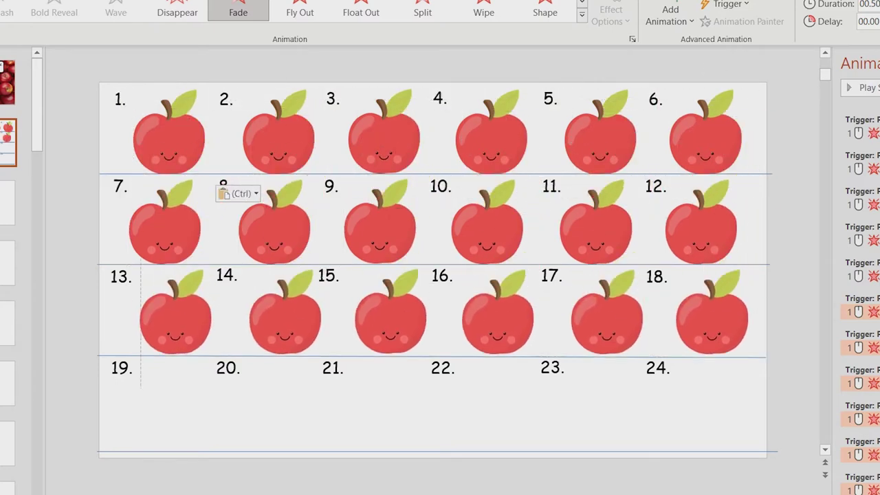
pyautogui.press('Left')
pyautogui.press('Left')
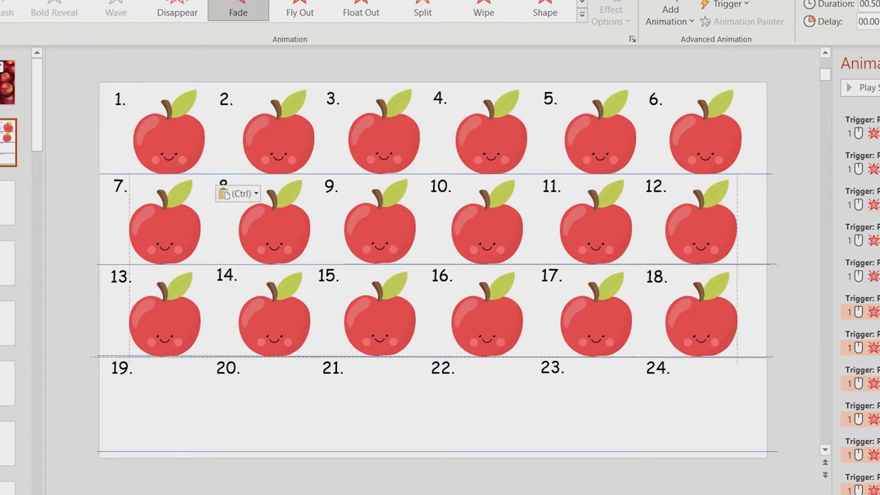
# Step: Paste a final row of six animated apples, nudge it into place beside numbers 19 to 24 and deselect it
pyautogui.hotkey('ctrl', 'v')
pyautogui.press('Down')
pyautogui.press('Down')
pyautogui.press('Down')
pyautogui.press('Down')
pyautogui.press('Down')
pyautogui.press('Down')
pyautogui.press('Down')
pyautogui.press('Down')
pyautogui.press('Down')
pyautogui.press('Down')
pyautogui.press('Down')
pyautogui.press('Down')
pyautogui.press('Down')
pyautogui.press('Down')
pyautogui.press('Down')
pyautogui.press('Down')
pyautogui.press('Down')
pyautogui.press('Down')
pyautogui.press('Down')
pyautogui.press('Down')
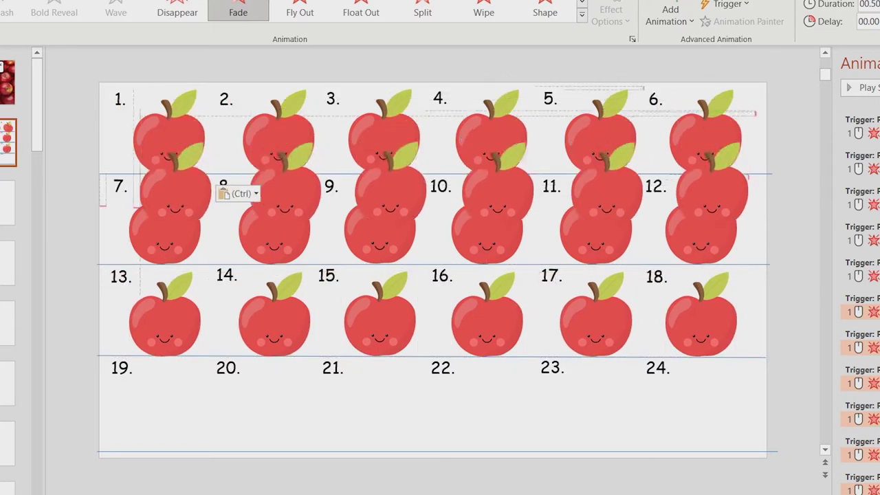
pyautogui.press('Down')
pyautogui.press('Down')
pyautogui.press('Down')
pyautogui.press('Left')
pyautogui.press('Left')
pyautogui.press('Right')
pyautogui.press('Left')
pyautogui.press('Up')
pyautogui.press('Up')
pyautogui.press('Left')
pyautogui.press('Right')
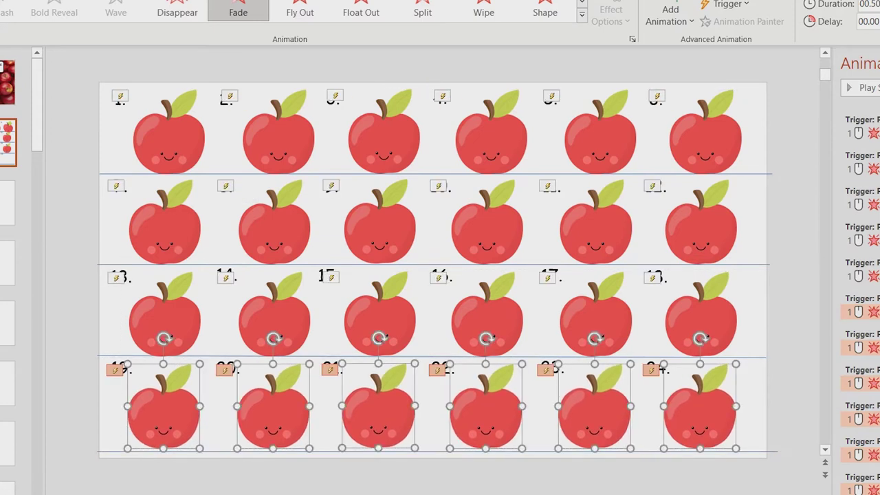
pyautogui.press('Escape')
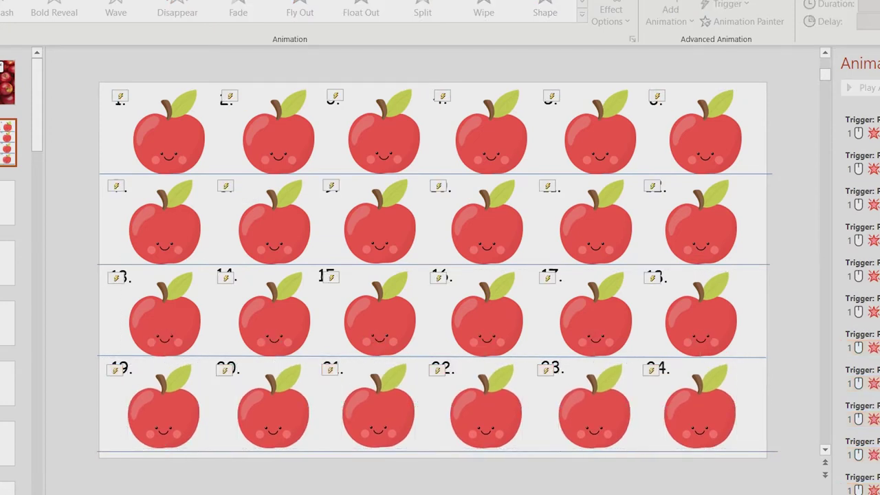
# Step: Cut the four horizontal guide lines from slide 2 and check the finished apple grid in the slide show
pyautogui.click(436, 174)
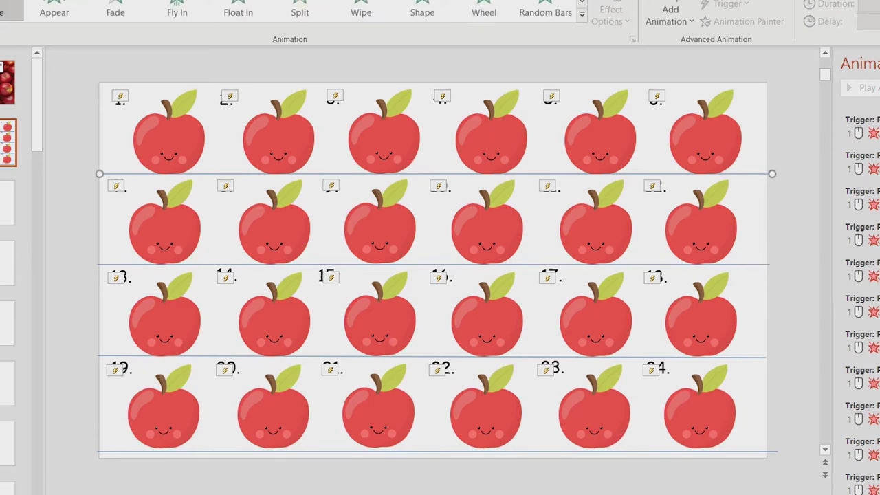
pyautogui.keyDown('shift'); pyautogui.click(433, 264); pyautogui.keyUp('shift')
pyautogui.keyDown('shift'); pyautogui.click(432, 356); pyautogui.keyUp('shift')
pyautogui.keyDown('shift'); pyautogui.click(432, 451); pyautogui.keyUp('shift')
pyautogui.rightClick(772, 174)
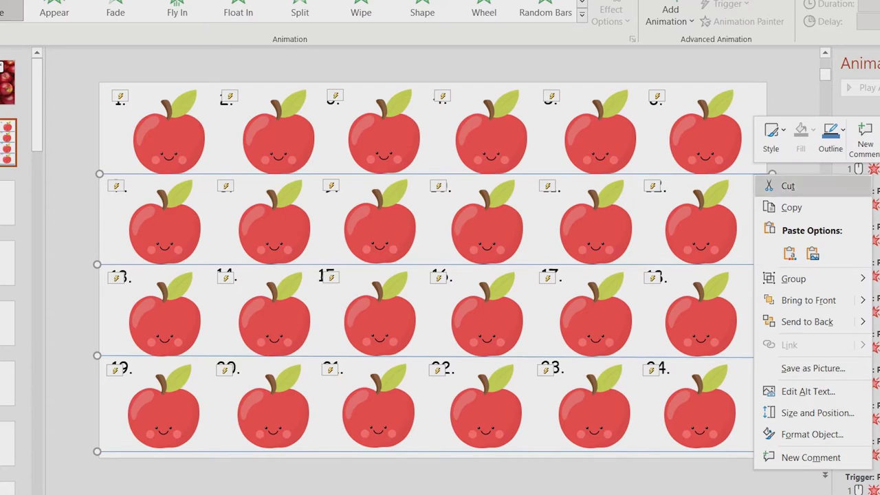
pyautogui.click(788, 185)
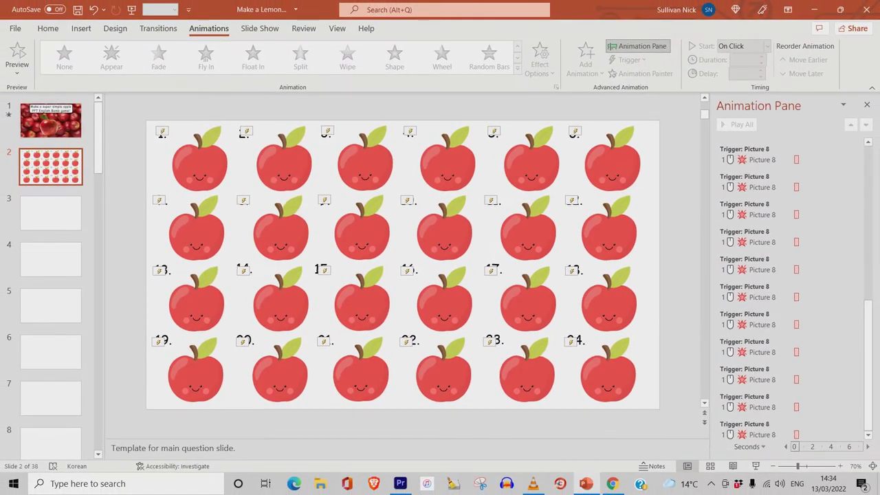
pyautogui.hotkey('shift', 'F5')
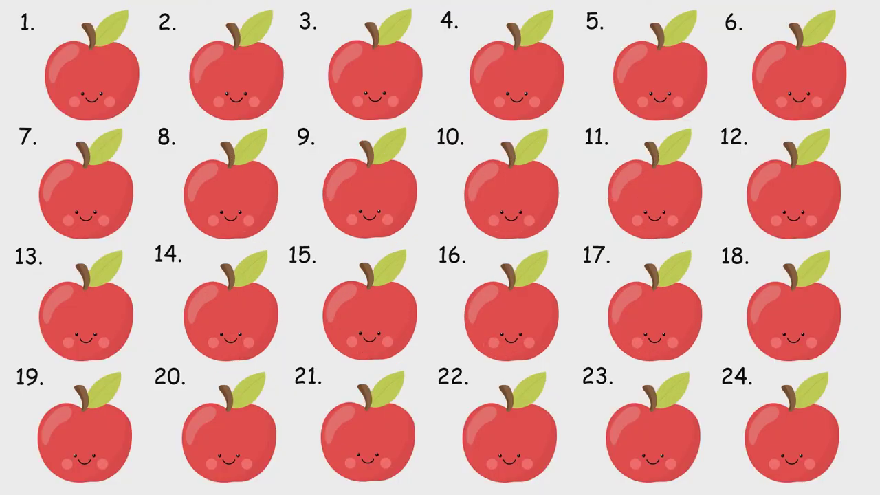
pyautogui.press('Escape')
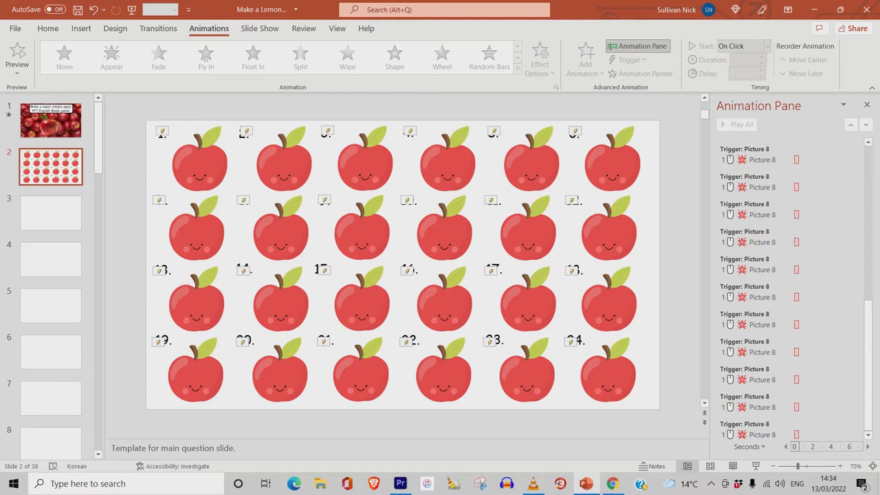
# Step: Switch to Chrome and search Google Images for "apple background"
pyautogui.click(613, 483)
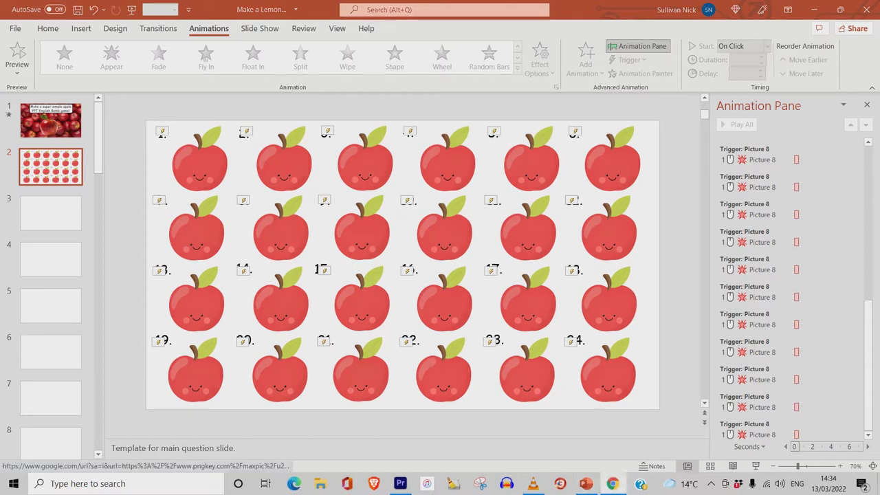
pyautogui.moveTo(165, 75); pyautogui.dragTo(133, 76)
pyautogui.press('BackSpace')
pyautogui.press('BackSpace')
pyautogui.write('background')
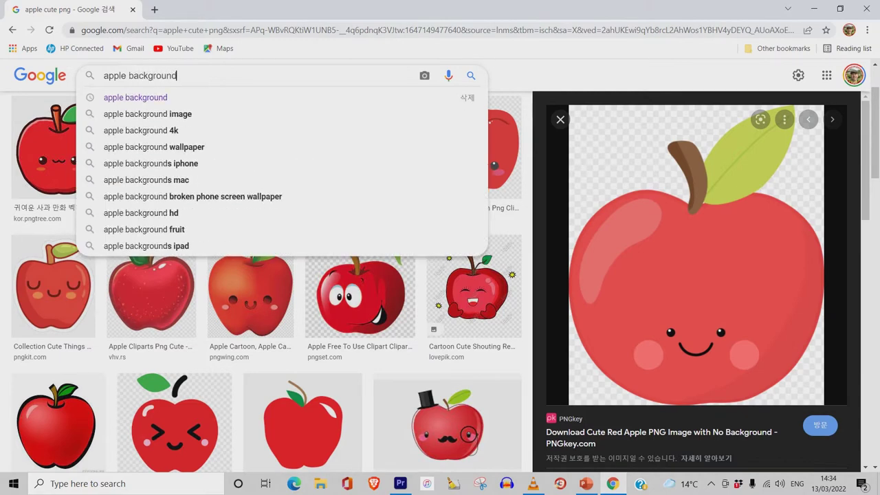
pyautogui.press('Return')
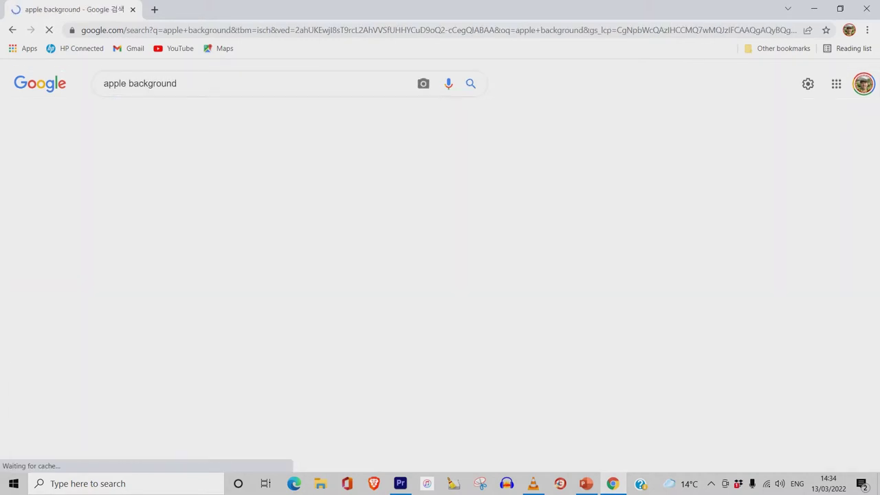
# Step: Find the iStock photo of piled red and yellow apples in the results and copy the image
pyautogui.scroll(-2, 439, 231)
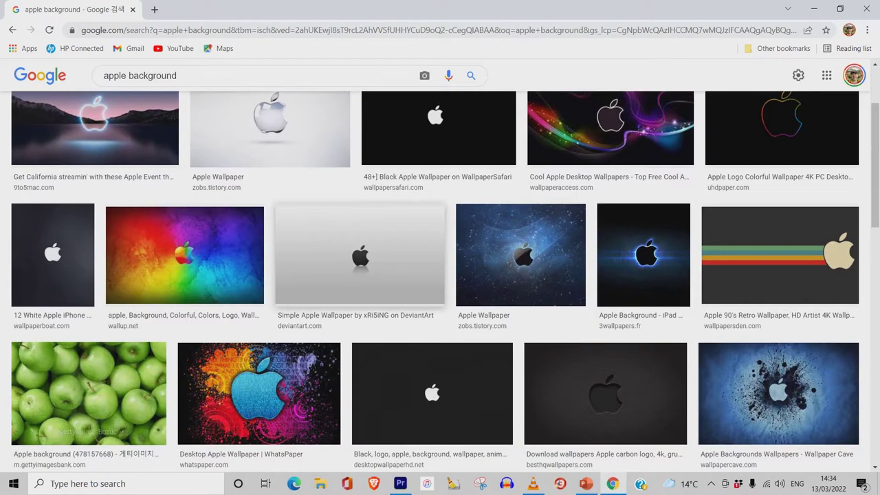
pyautogui.scroll(-4, 438, 281)
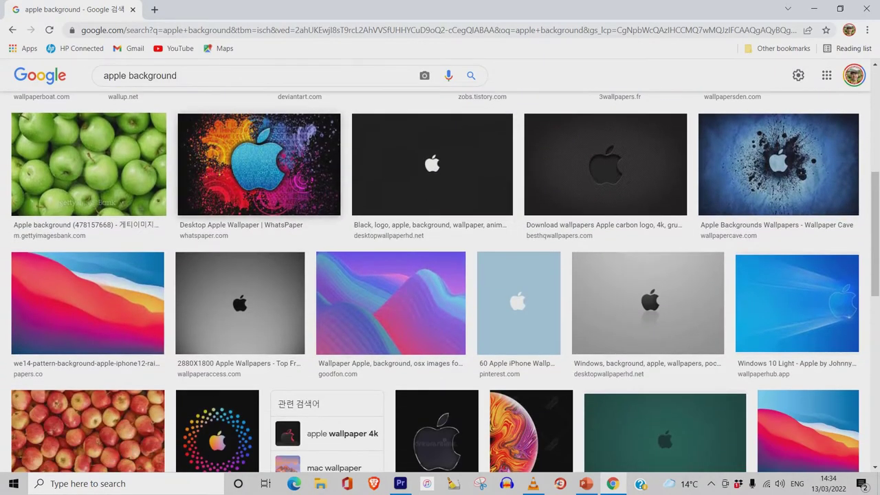
pyautogui.scroll(-4, 439, 282)
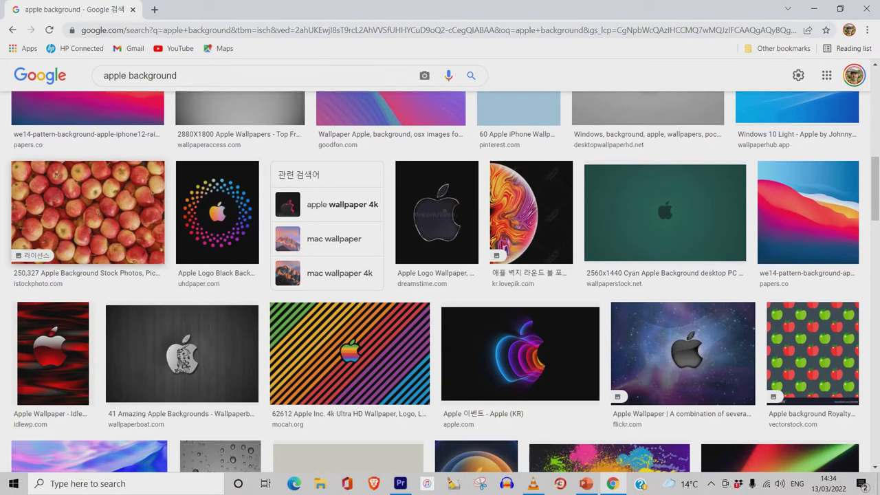
pyautogui.click(88, 212)
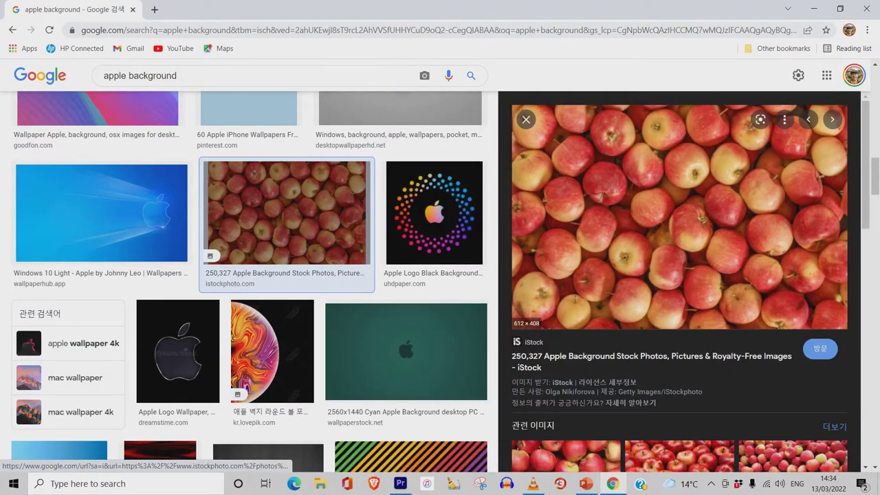
pyautogui.rightClick(660, 184)
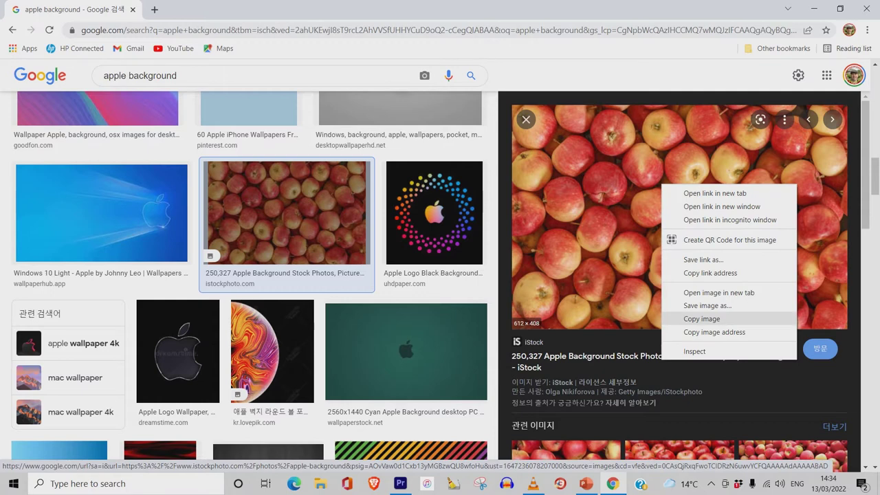
pyautogui.click(701, 318)
# Step: Return to PowerPoint, insert a new blank slide after slide 2 and paste the copied apple photo on it
pyautogui.click(813, 8)
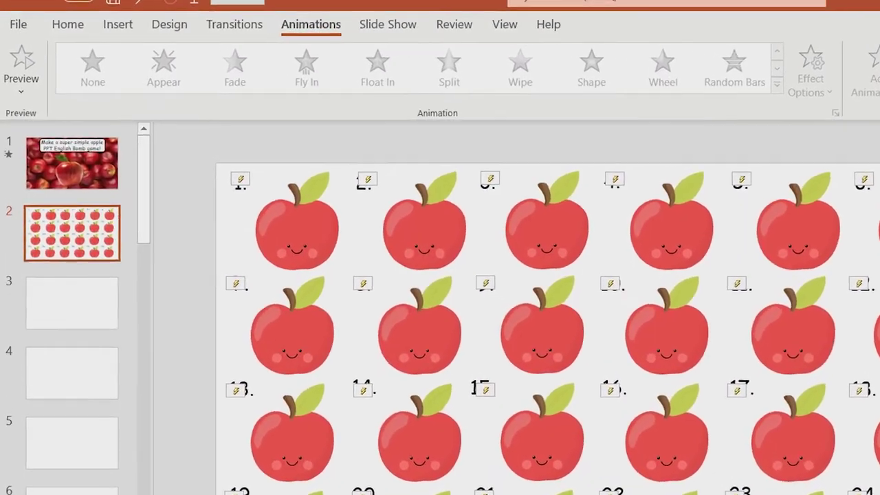
pyautogui.click(51, 190)
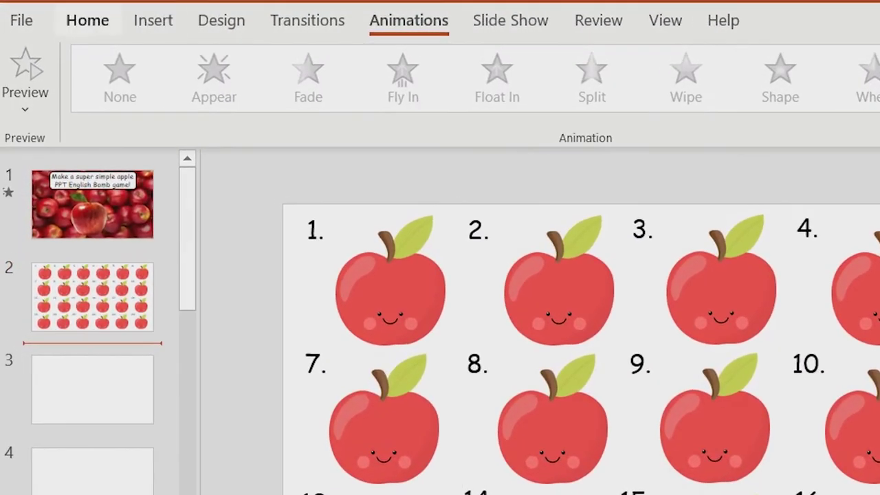
pyautogui.click(87, 21)
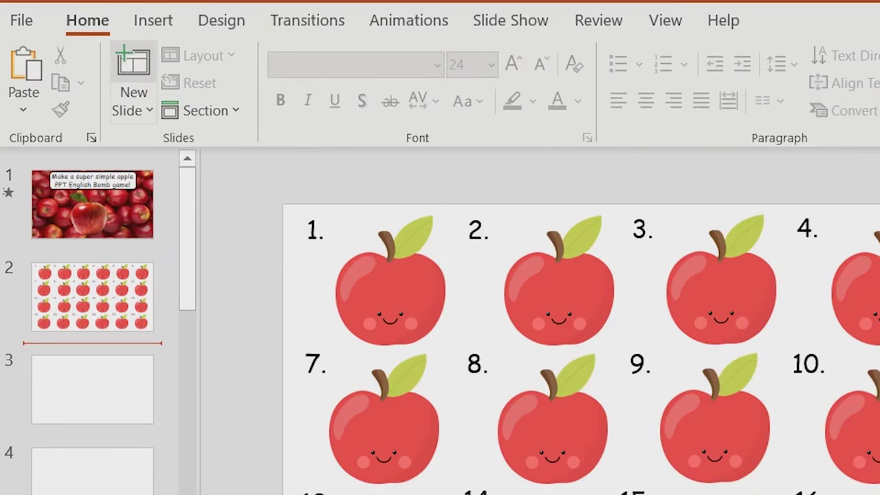
pyautogui.click(133, 66)
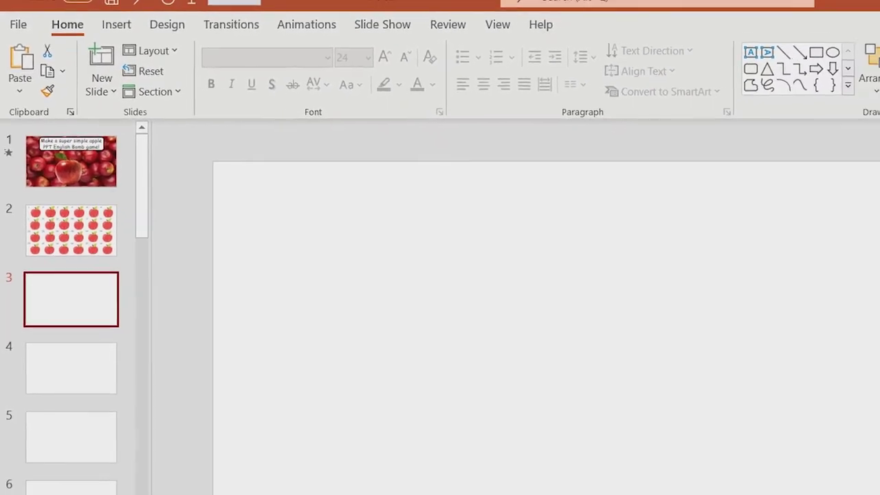
pyautogui.hotkey('ctrl', 'v')
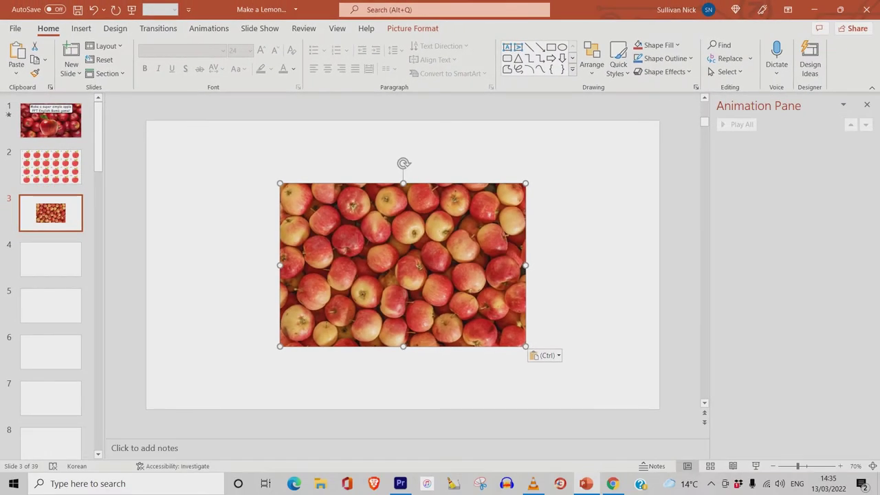
# Step: Move and stretch the apple photo to cover all of slide 3, and dismiss the design suggestions
pyautogui.moveTo(394, 264); pyautogui.dragTo(269, 203)
pyautogui.moveTo(392, 285); pyautogui.dragTo(570, 409)
pyautogui.moveTo(570, 265); pyautogui.dragTo(633, 265)
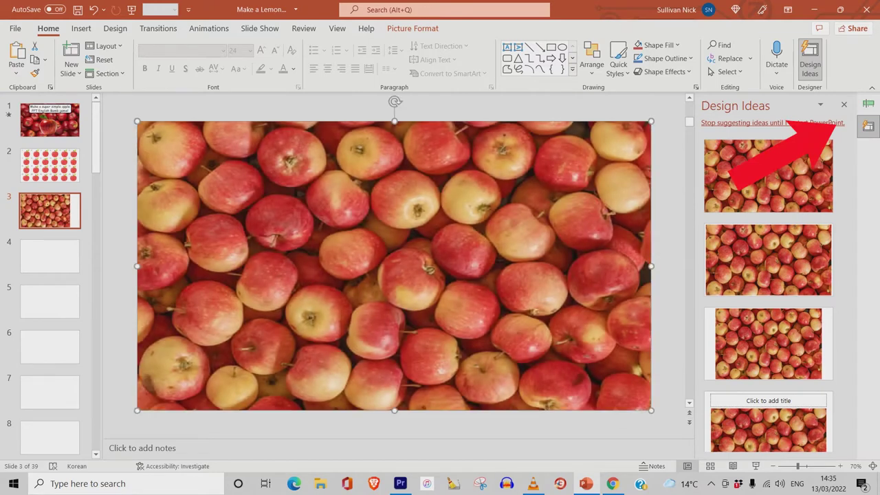
pyautogui.moveTo(842, 212); pyautogui.dragTo(843, 236)
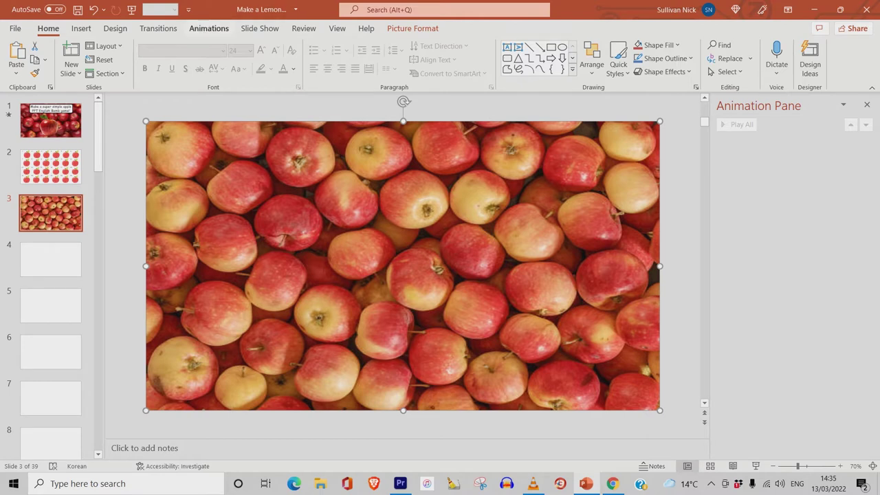
# Step: Apply the Transparency emphasis animation to the apple photo and test it in the slide show from slide 3
pyautogui.click(208, 28)
pyautogui.click(577, 62)
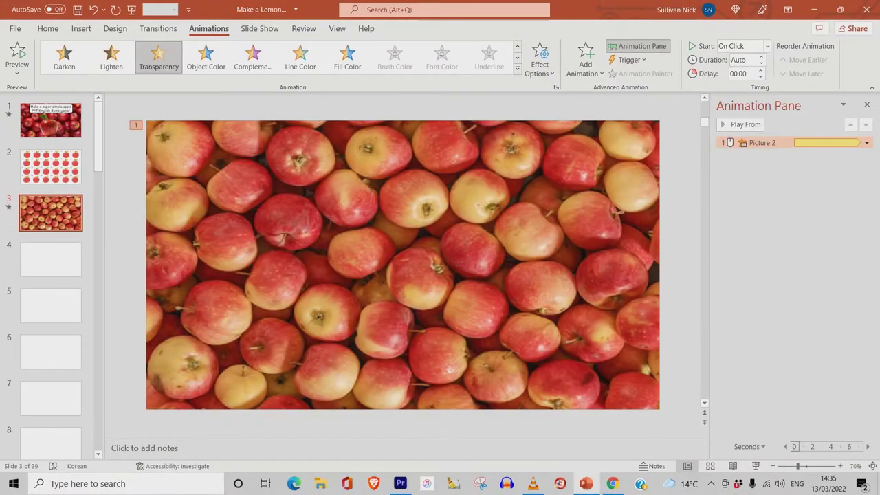
pyautogui.hotkey('shift', 'F5')
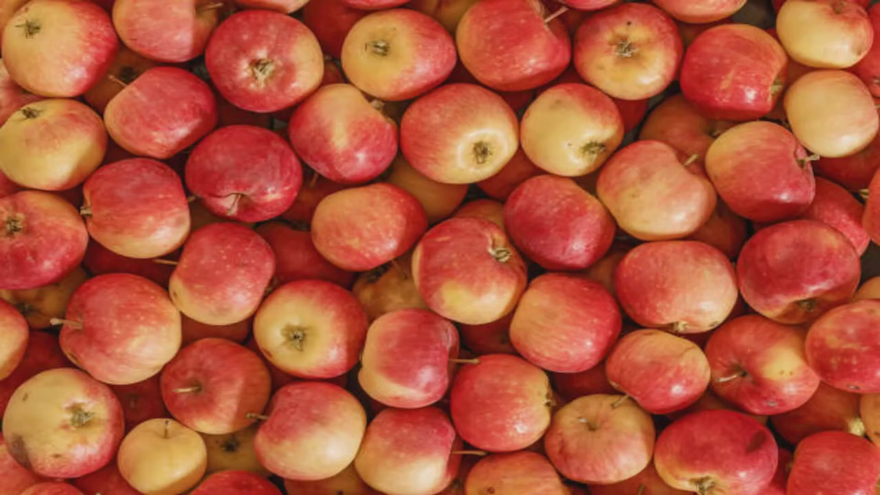
pyautogui.press('space')
pyautogui.press('Escape')
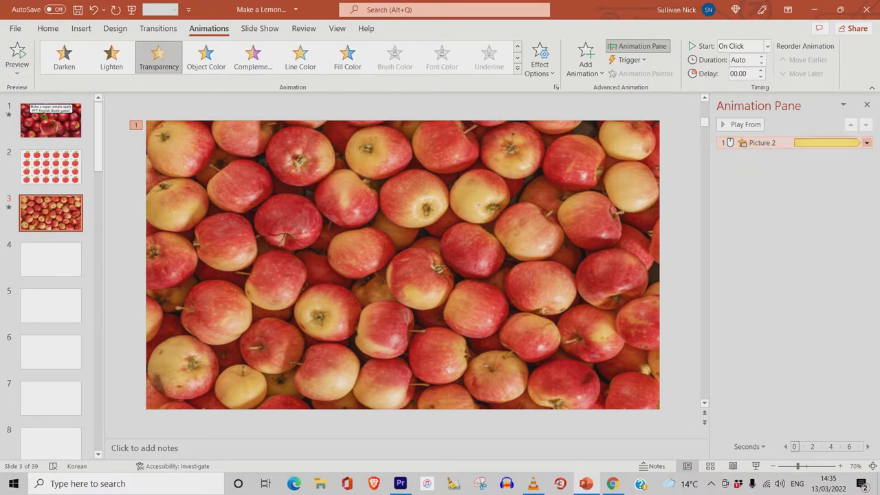
# Step: Set the slide 3 apple photo's Transparency animation to Start With Previous and test it in the slide show
pyautogui.click(866, 142)
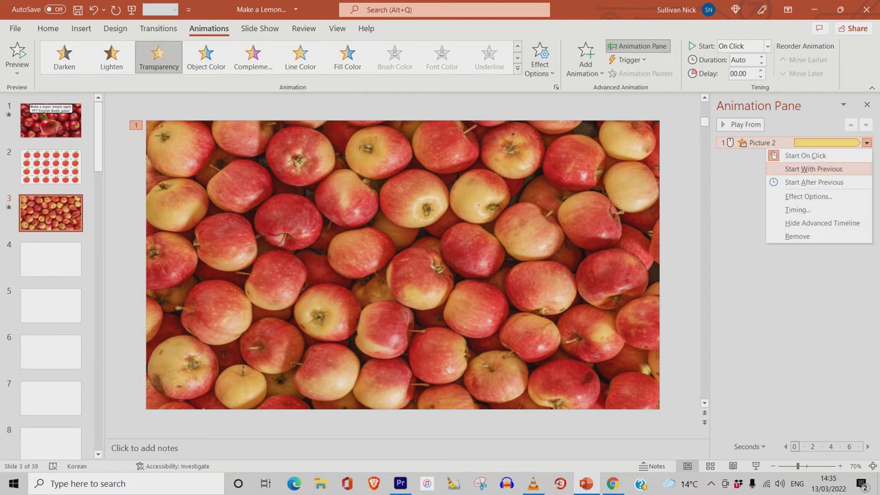
pyautogui.click(813, 169)
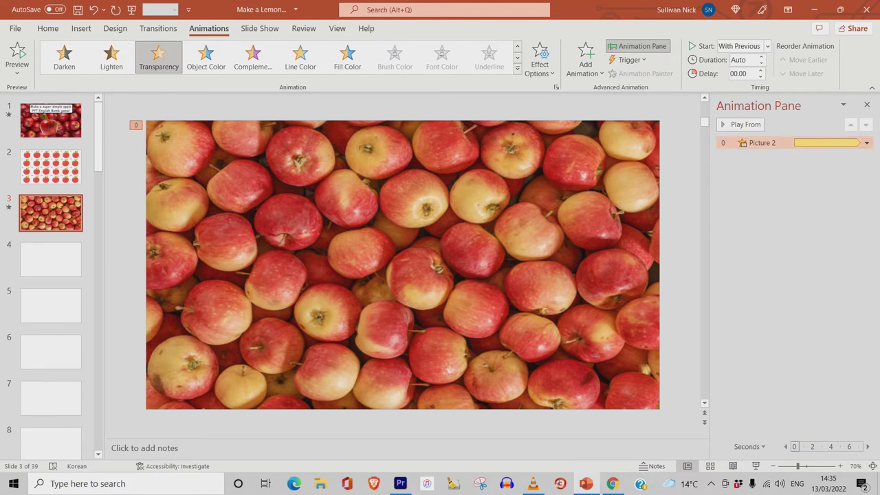
pyautogui.click(755, 466)
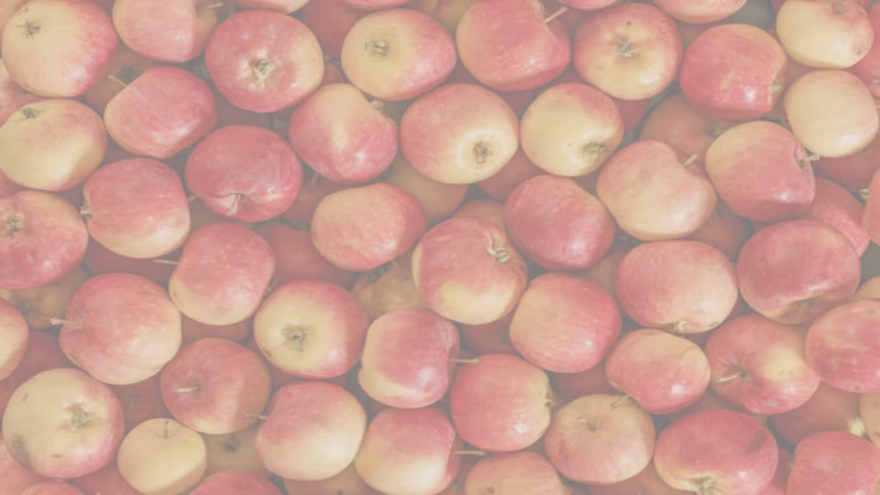
pyautogui.press('Escape')
# Step: Paste the semi-transparent apple photo onto slide 2 so it covers the whole slide
pyautogui.click(50, 166)
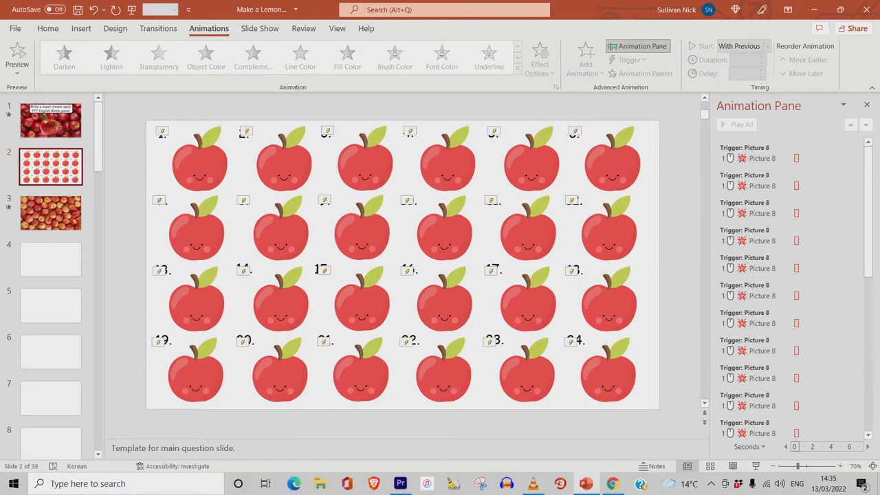
pyautogui.hotkey('ctrl', 'v')
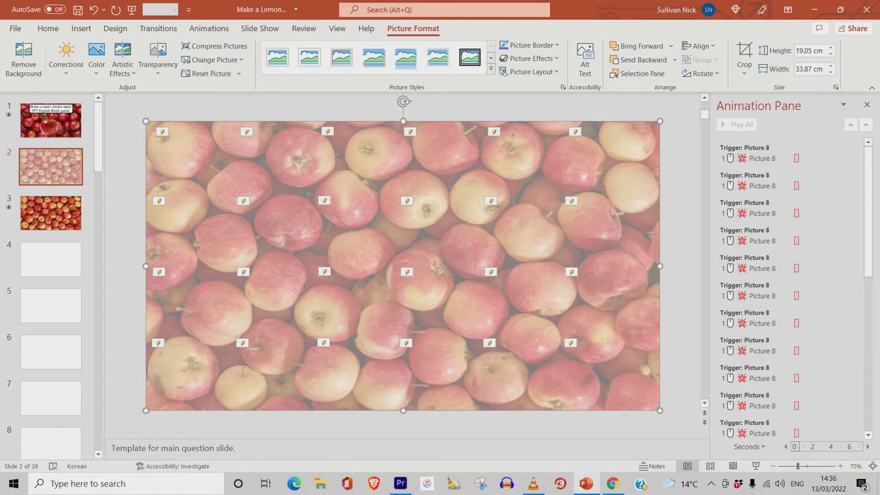
pyautogui.press('Escape')
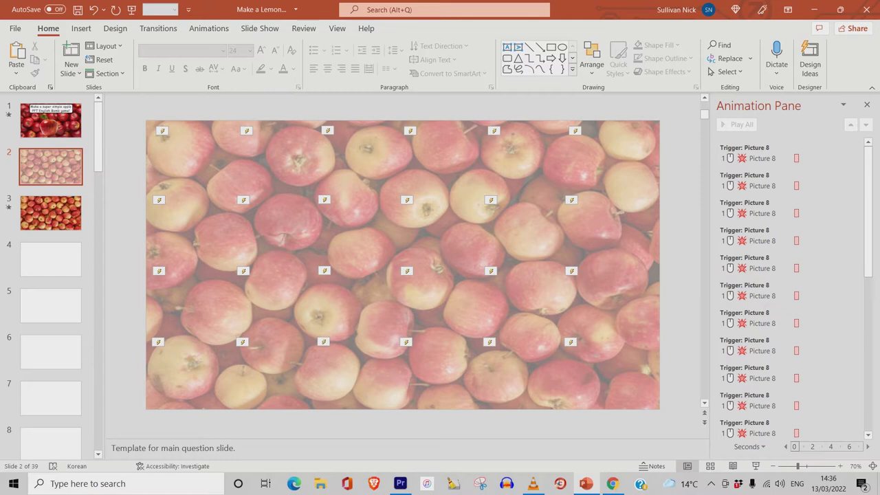
# Step: Send the pasted apple photo behind the 24 numbered apples on slide 2 and check the slide in the slide show
pyautogui.click(403, 266)
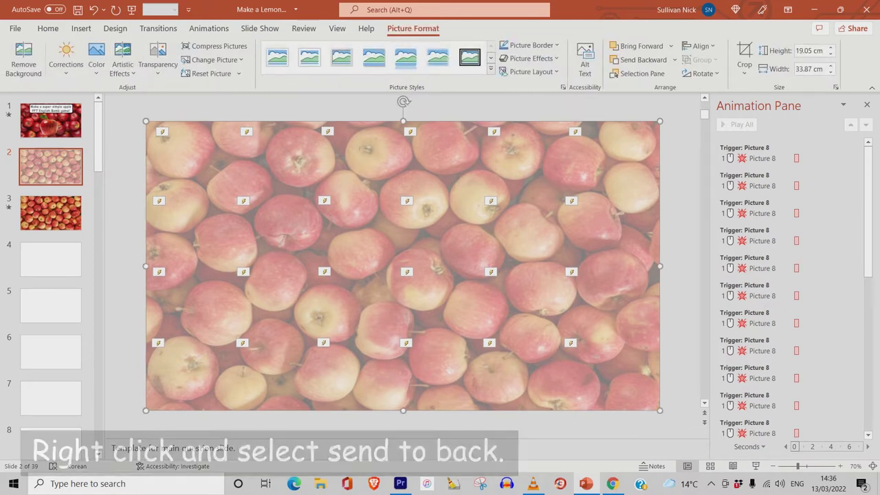
pyautogui.rightClick(410, 225)
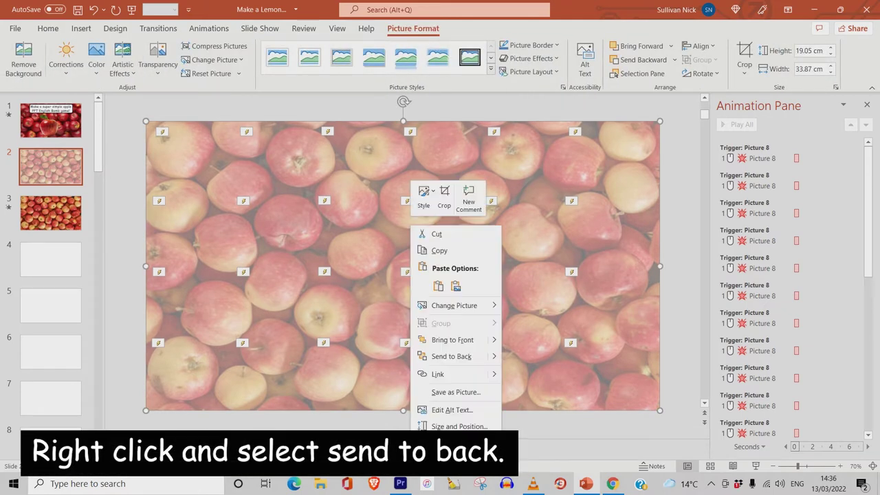
pyautogui.moveTo(454, 356)
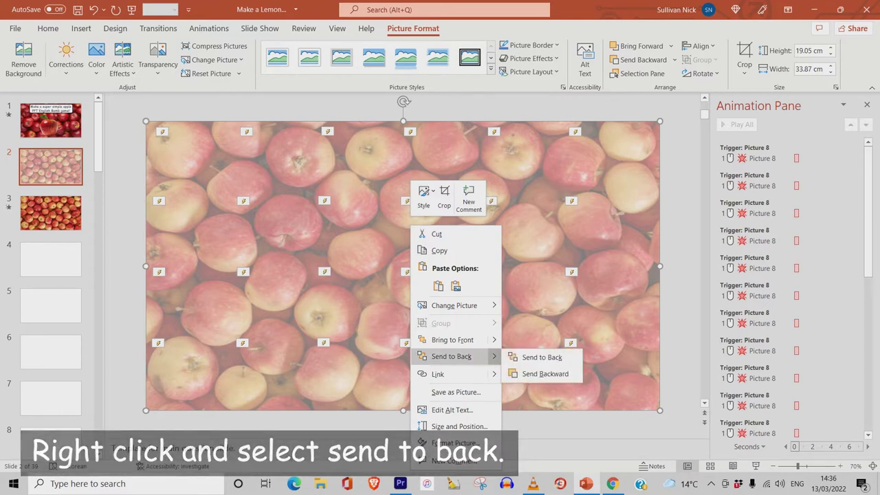
pyautogui.click(542, 357)
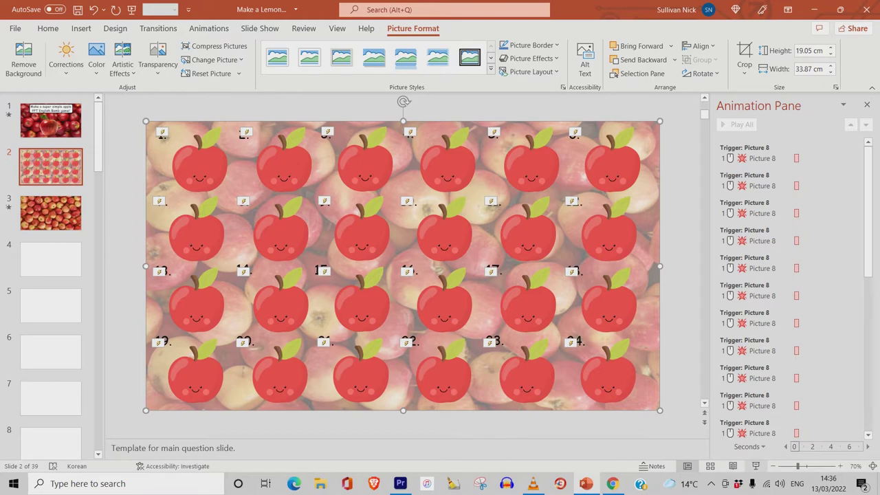
pyautogui.click(755, 466)
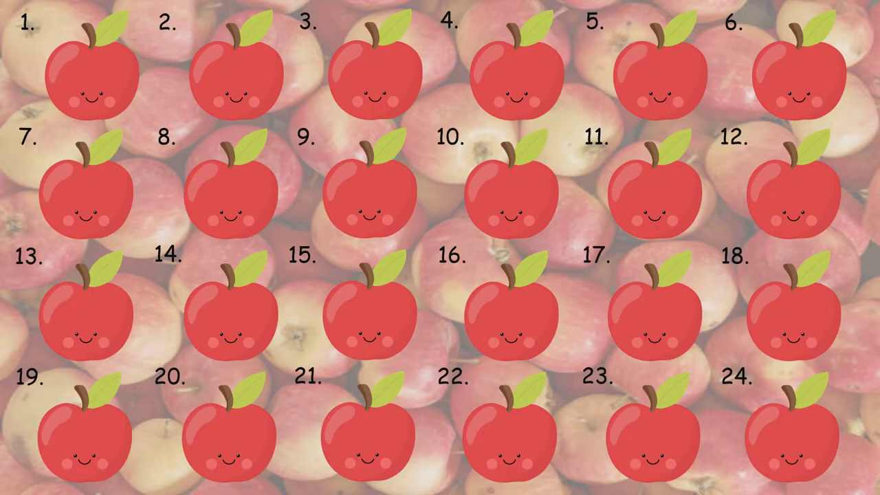
pyautogui.press('Escape')
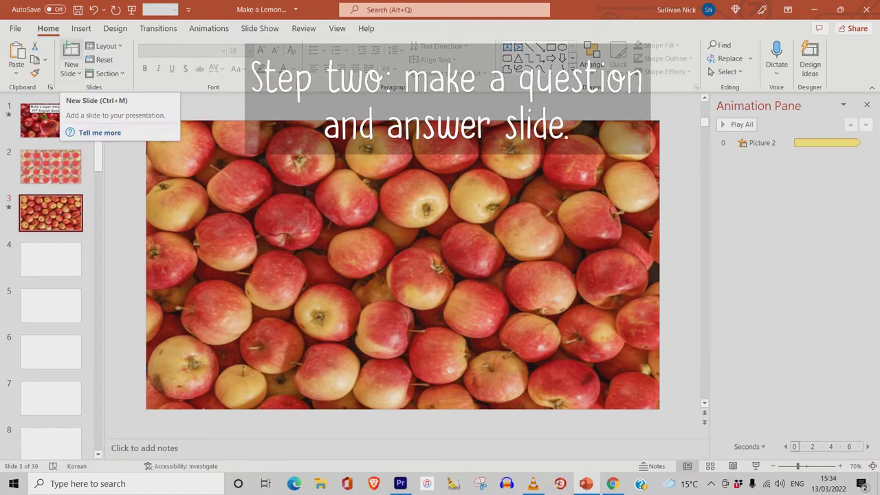
# Step: Insert a new slide after slide 3 and draw a rounded rectangle about 3.8 cm high and 30.2 cm wide across its upper part
pyautogui.click(70, 55)
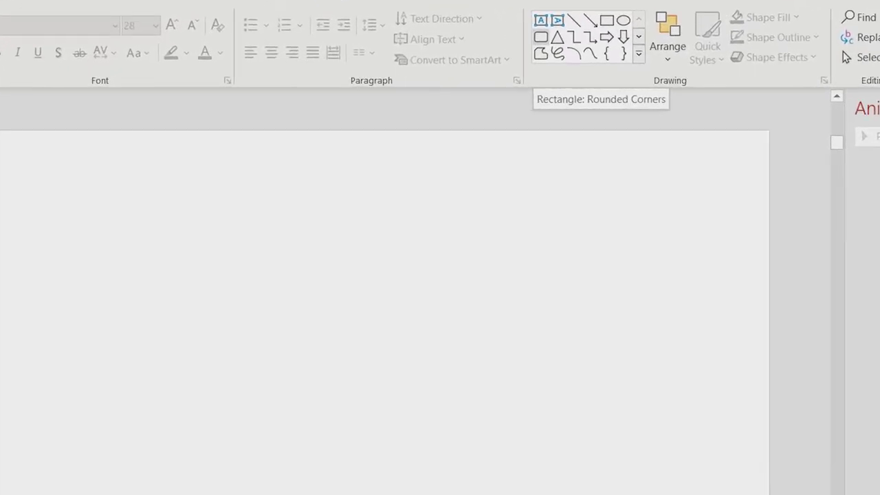
pyautogui.click(541, 36)
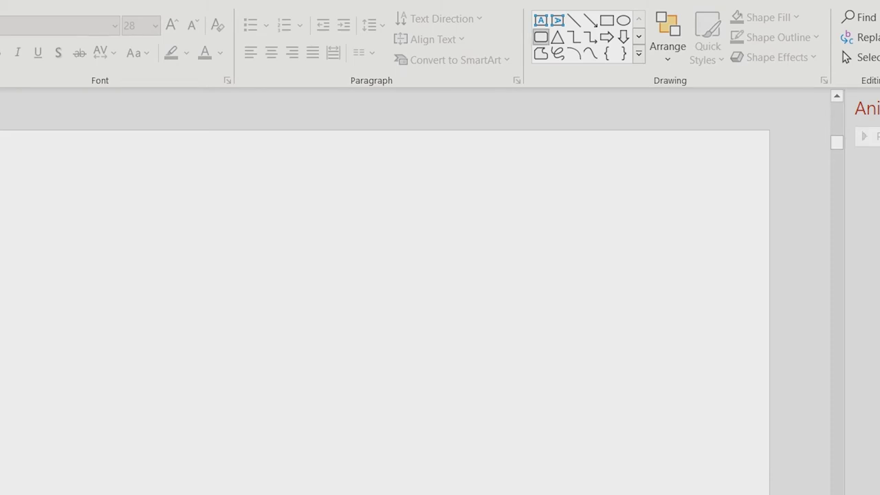
pyautogui.moveTo(38, 140)
pyautogui.mouseDown()
pyautogui.moveTo(399, 224)
pyautogui.moveTo(529, 209)
pyautogui.moveTo(659, 215)
pyautogui.moveTo(630, 186)
pyautogui.mouseUp()
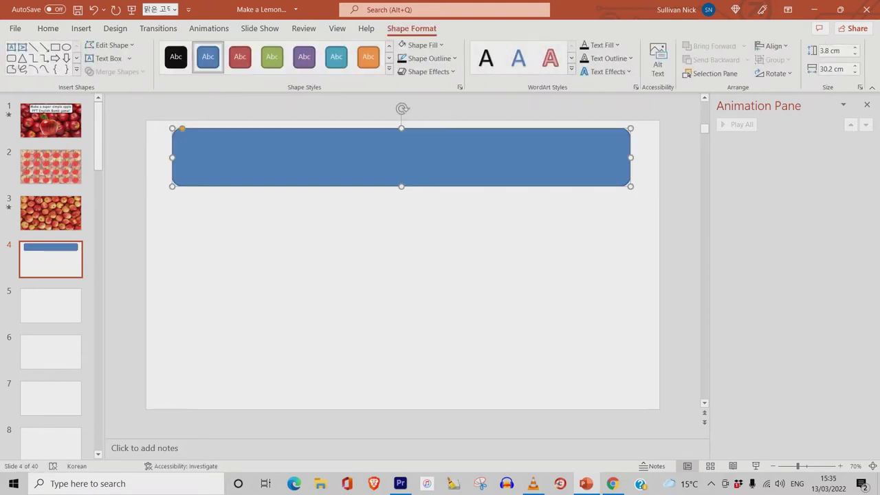
# Step: Give the rounded rectangle on slide 4 a black outline and a white fill
pyautogui.click(47, 28)
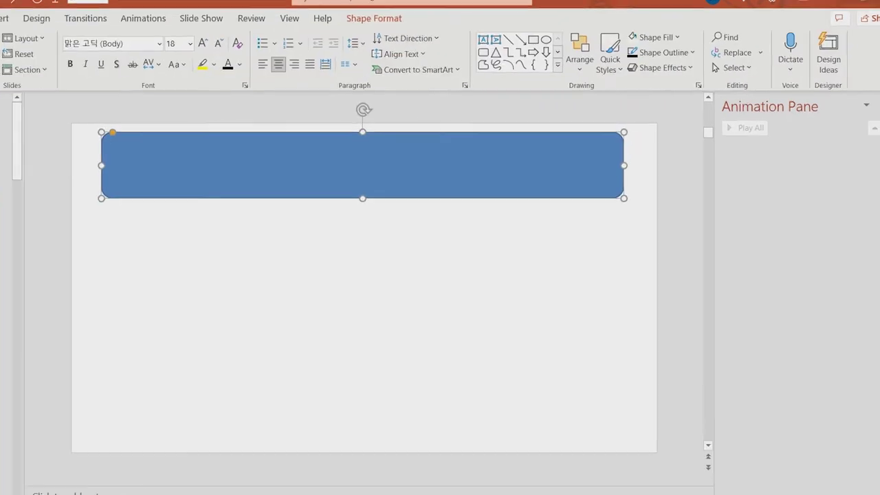
pyautogui.click(658, 37)
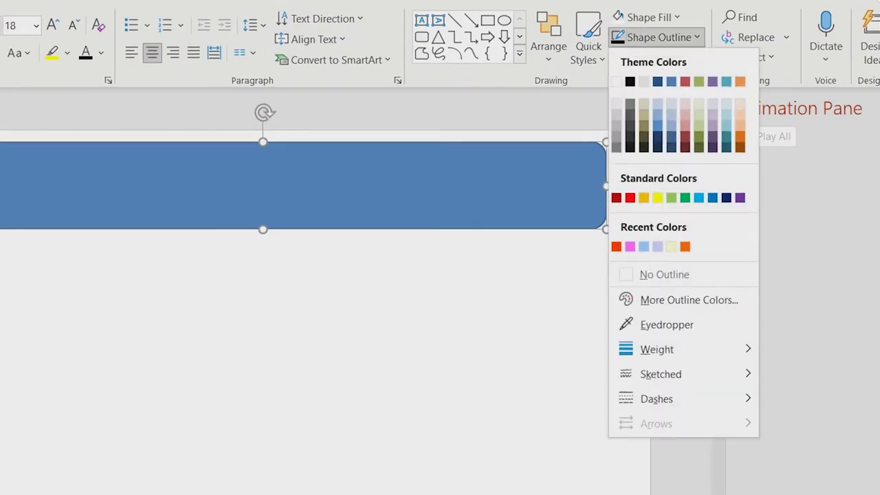
pyautogui.click(630, 81)
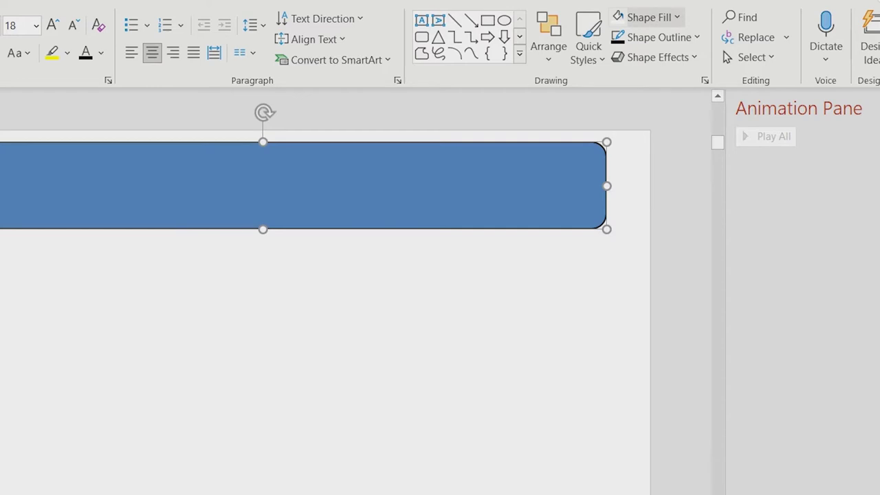
pyautogui.click(650, 17)
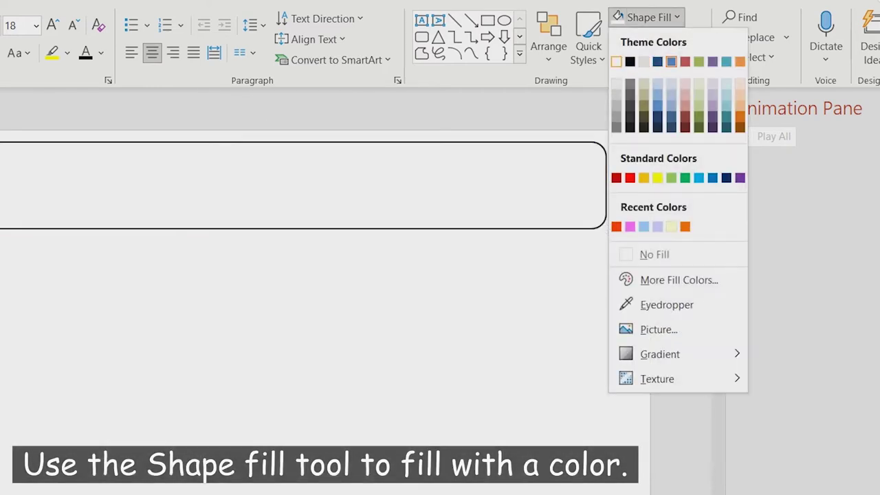
pyautogui.click(616, 61)
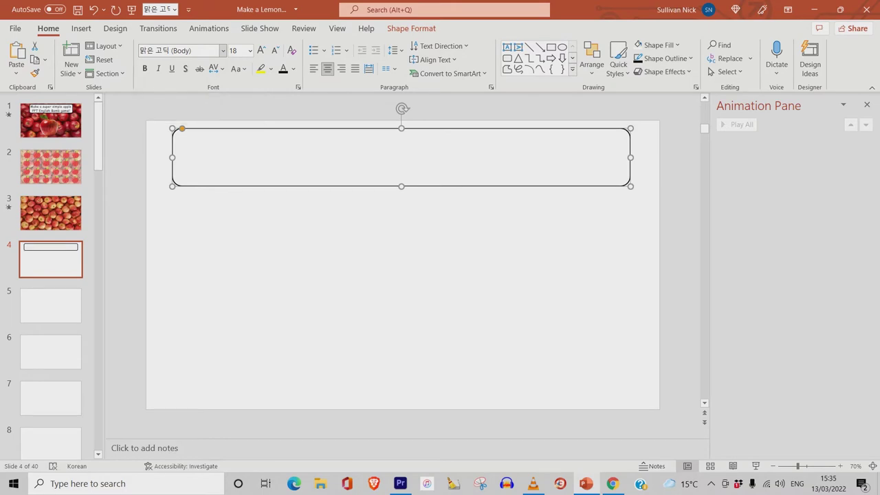
# Step: Set the rounded rectangle's text to black Comic Sans MS and enter "Apple question?" in it
pyautogui.click(223, 50)
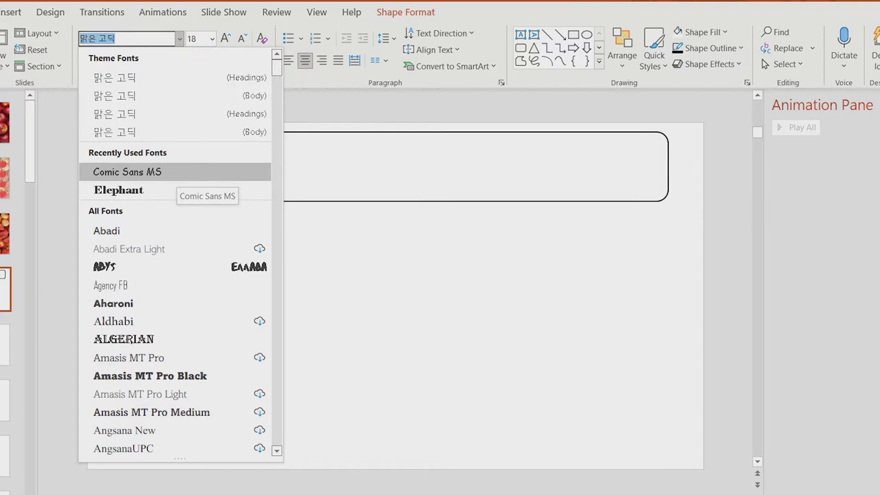
pyautogui.press('Escape')
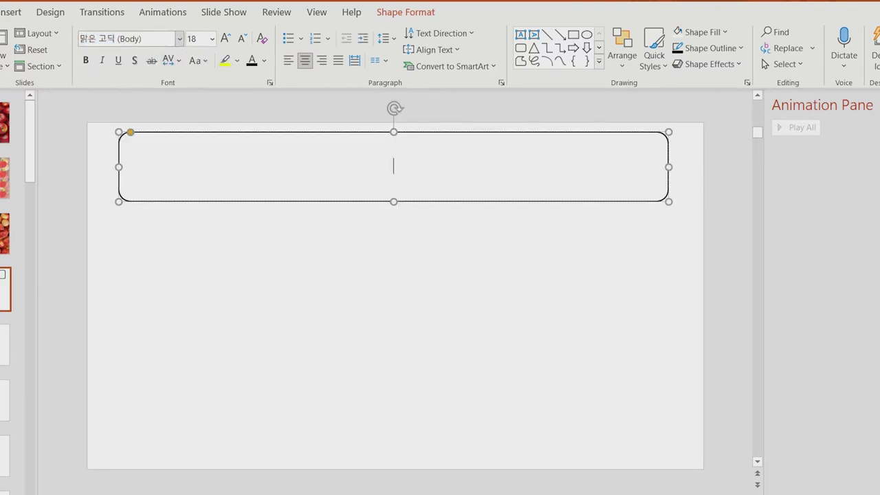
pyautogui.click(180, 39)
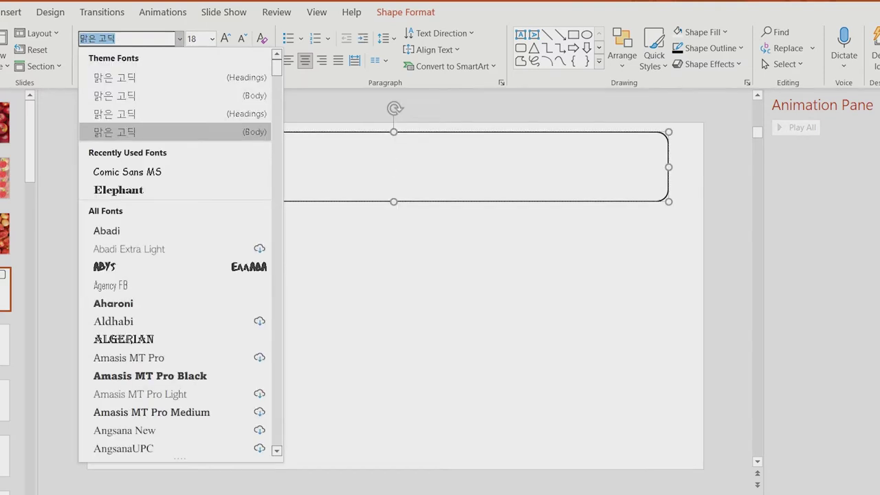
pyautogui.click(117, 171)
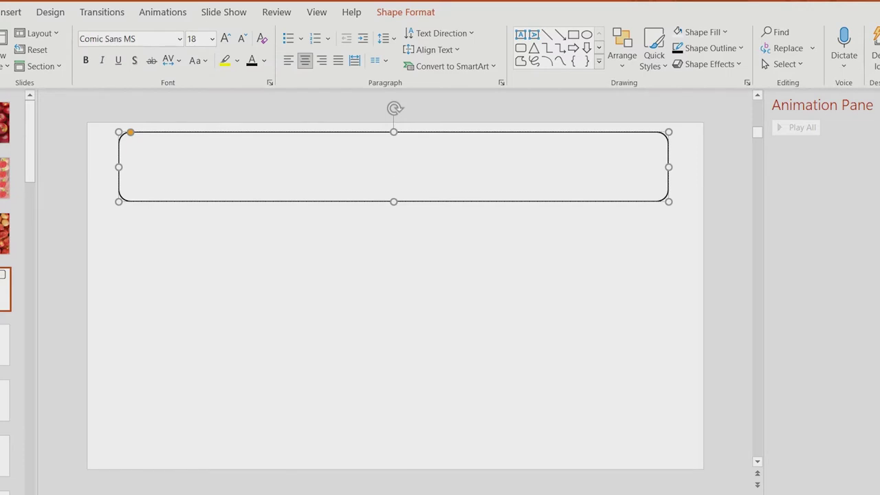
pyautogui.click(264, 61)
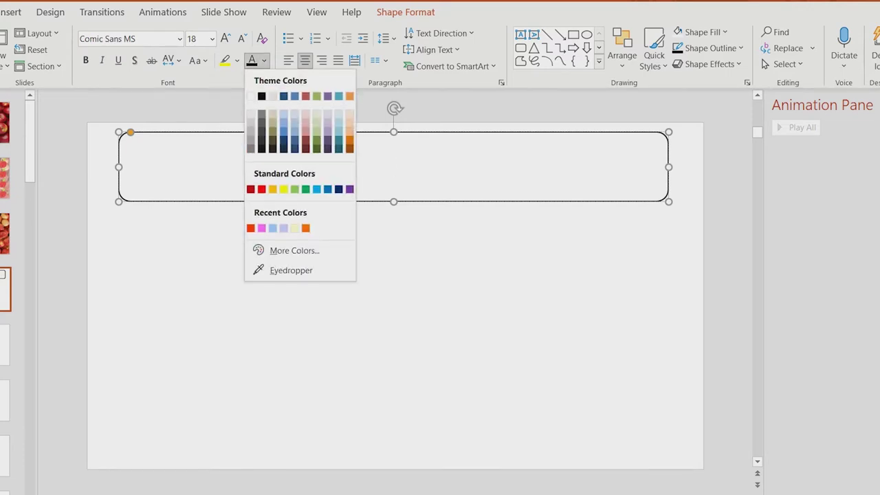
pyautogui.press('Escape')
pyautogui.write('Apple question?')
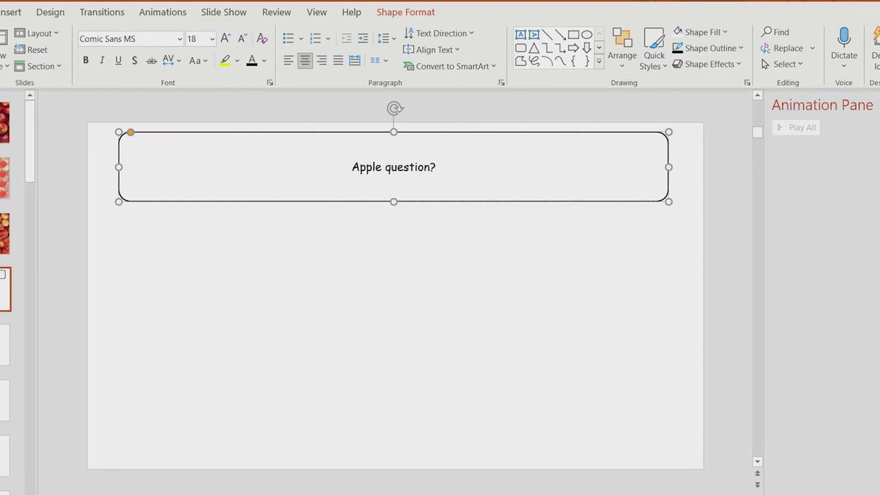
# Step: Enlarge the "Apple question?" text to 66 pt
pyautogui.tripleClick(394, 167)
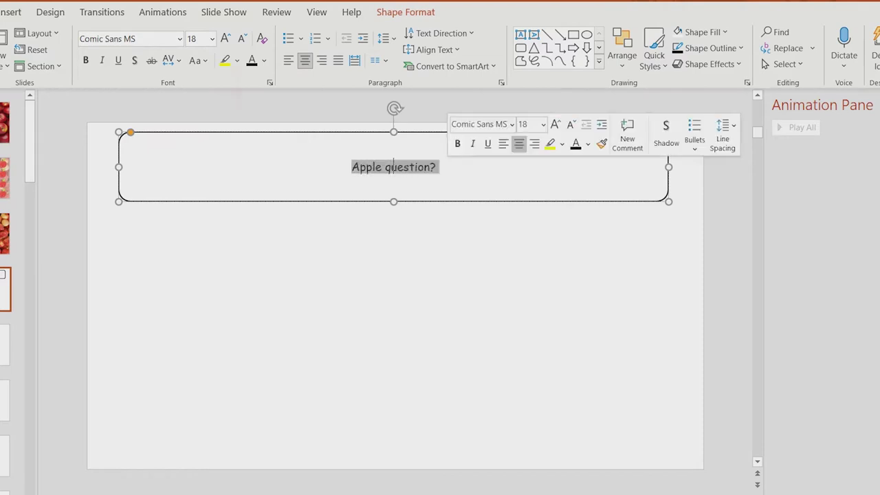
pyautogui.hotkey('ctrl', 'shift', '.')
pyautogui.hotkey('ctrl', 'shift', '.')
pyautogui.hotkey('ctrl', 'shift', '.')
pyautogui.hotkey('ctrl', 'shift', '.')
pyautogui.hotkey('ctrl', 'shift', '.')
pyautogui.hotkey('ctrl', 'shift', '.')
pyautogui.hotkey('ctrl', 'shift', '.')
pyautogui.hotkey('ctrl', 'shift', '.')
pyautogui.hotkey('ctrl', 'shift', '.')
pyautogui.hotkey('ctrl', 'shift', '.')
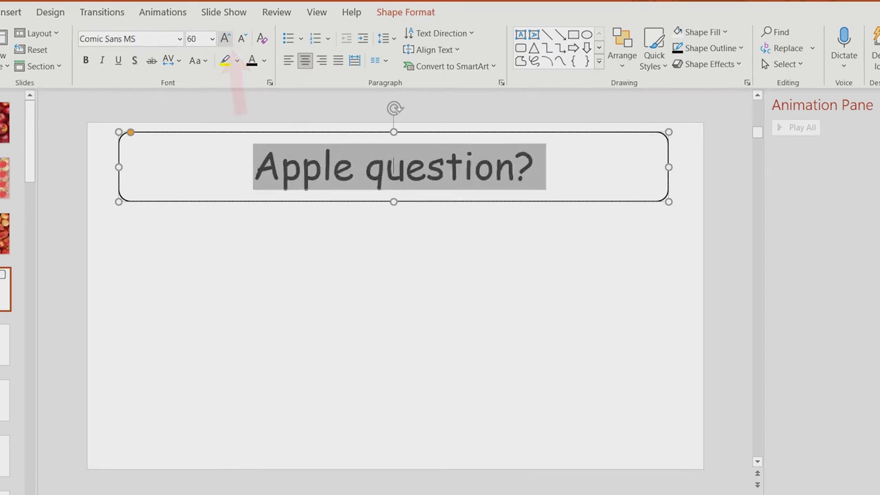
pyautogui.hotkey('ctrl', 'shift', '.')
pyautogui.press('Escape')
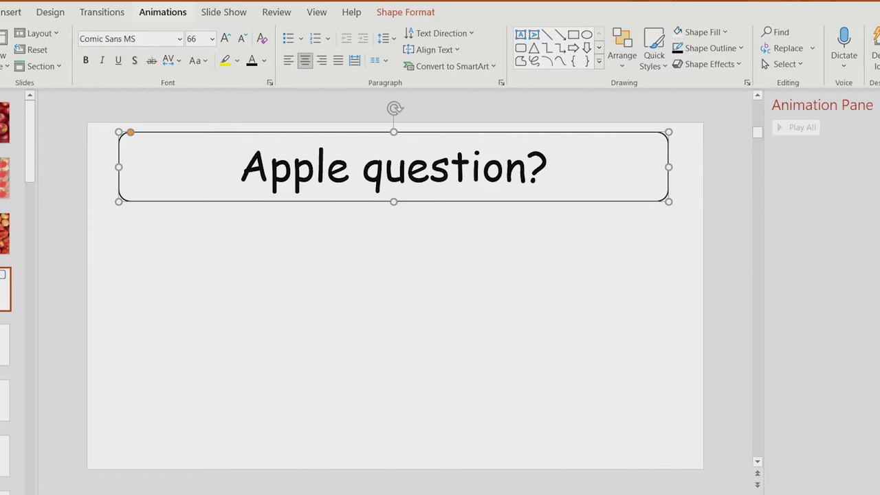
# Step: Add a Fade entrance animation starting With Previous to the question box and test it in the slide show
pyautogui.click(162, 11)
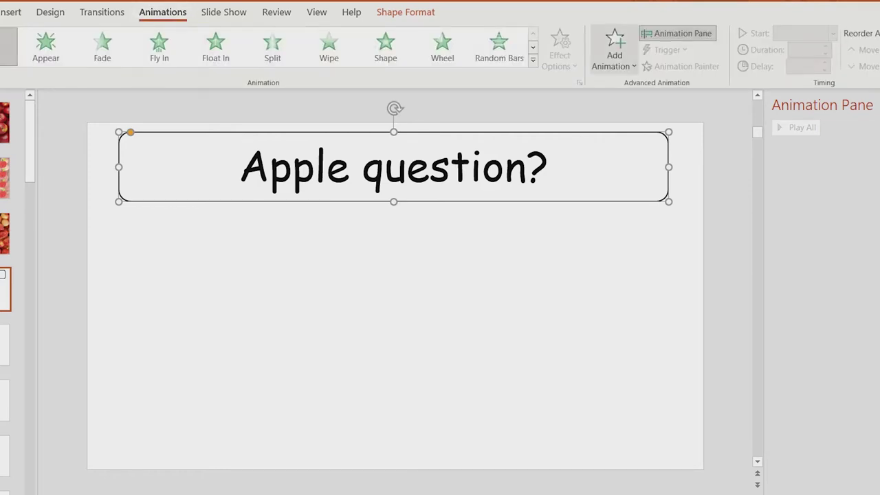
pyautogui.click(614, 52)
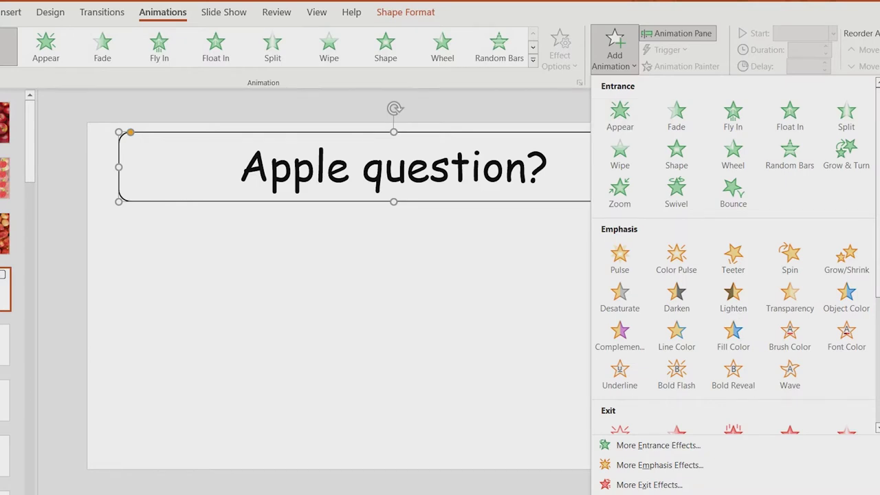
pyautogui.click(676, 116)
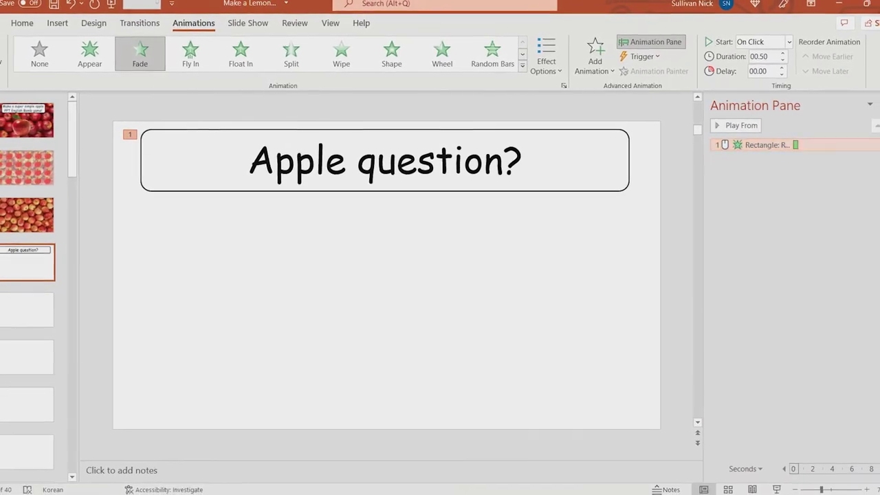
pyautogui.click(873, 143)
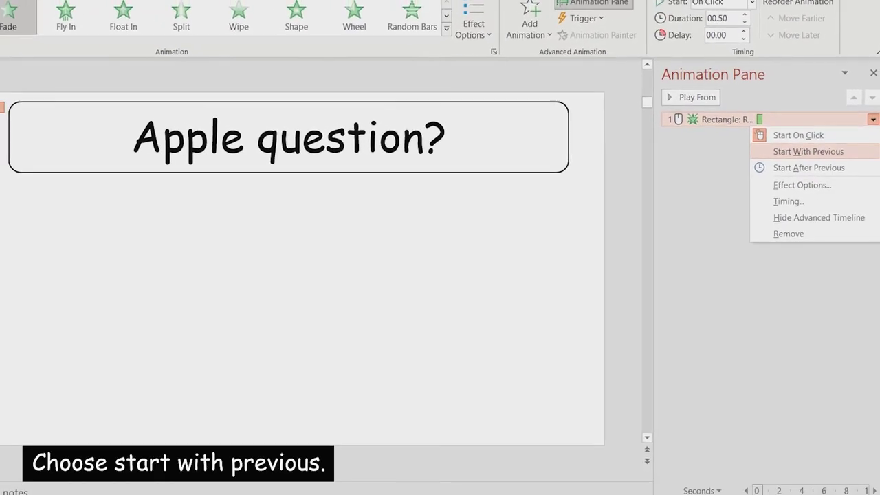
pyautogui.click(807, 151)
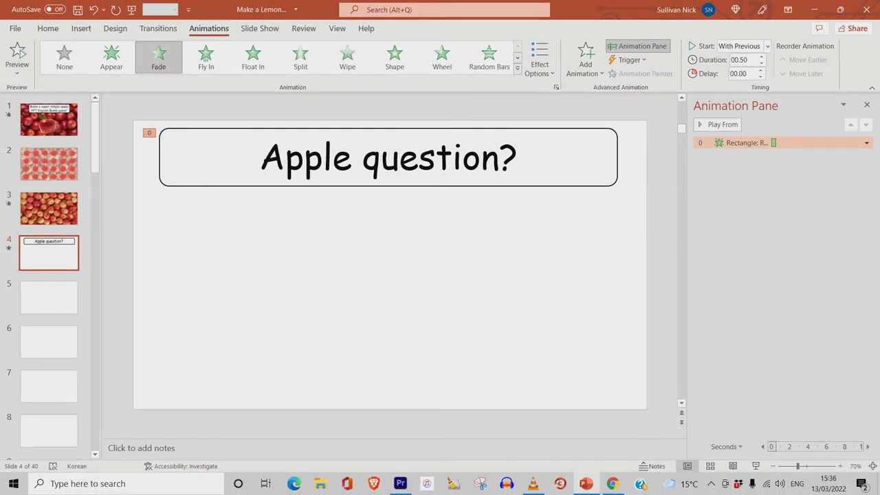
pyautogui.click(756, 466)
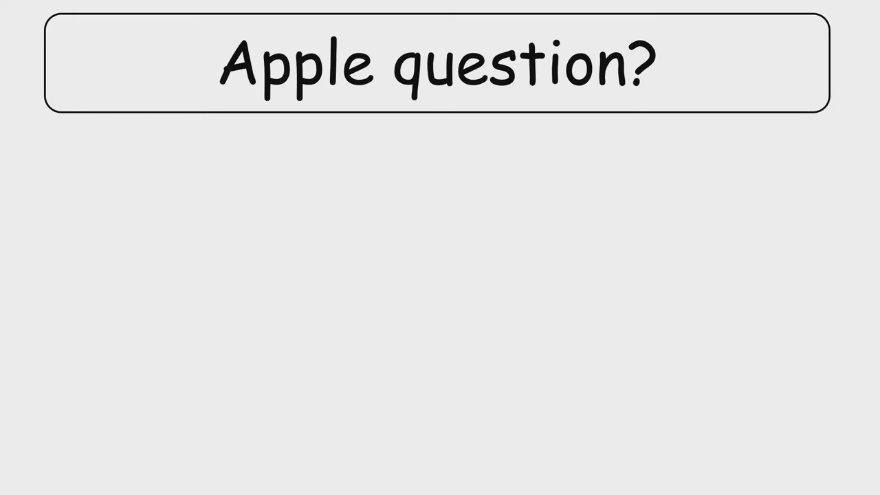
# Step: Assign the Breeze sound to the Fade entrance animation of the "Apple question?" box
pyautogui.press('Escape')
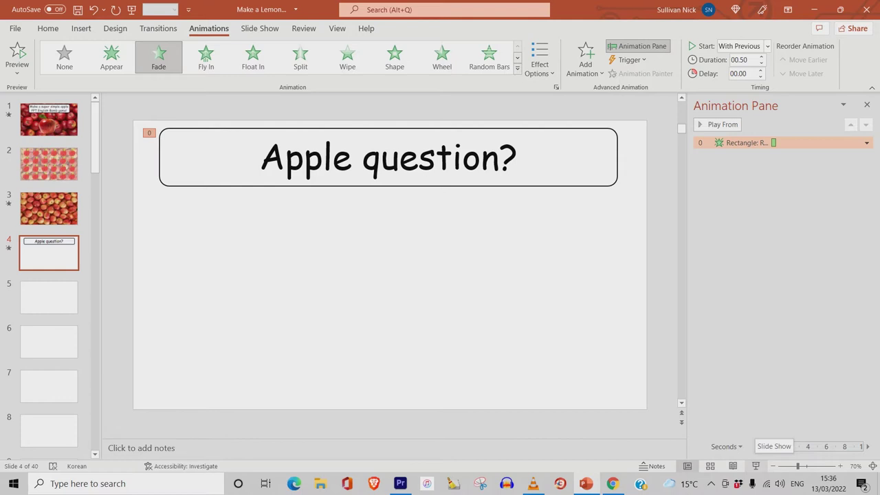
pyautogui.click(866, 142)
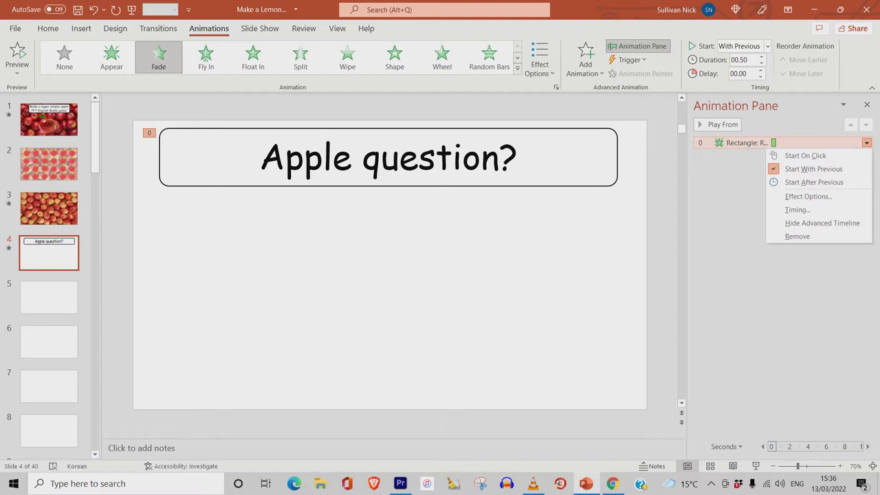
pyautogui.click(808, 196)
pyautogui.click(808, 196)
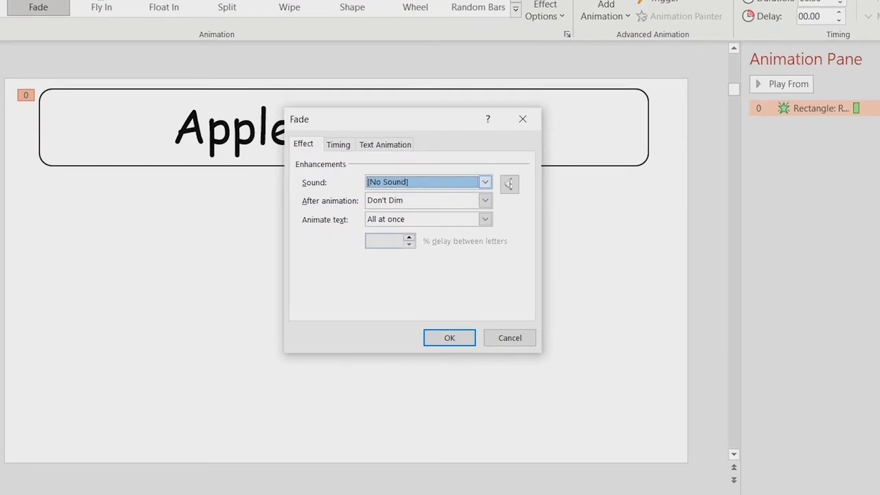
pyautogui.click(484, 182)
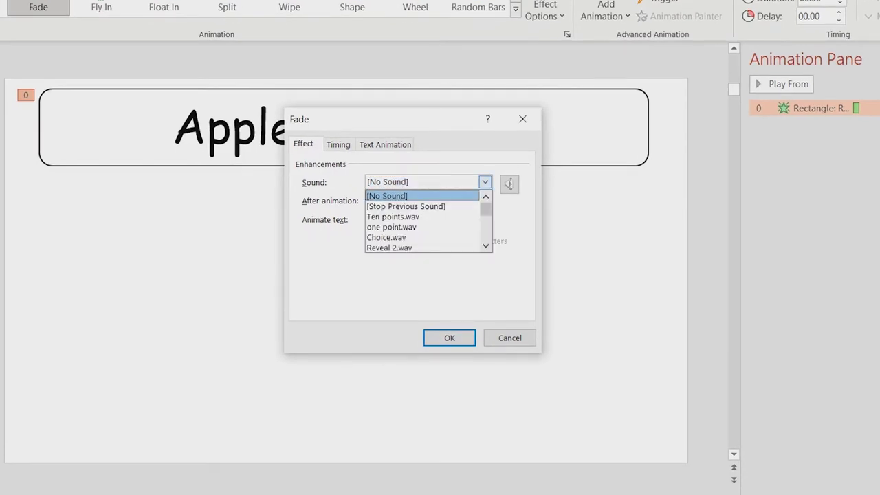
pyautogui.scroll(-7, 423, 220)
pyautogui.scroll(4, 423, 220)
pyautogui.scroll(-1, 422, 220)
pyautogui.scroll(3, 422, 220)
pyautogui.scroll(-1, 423, 220)
pyautogui.scroll(-1, 423, 220)
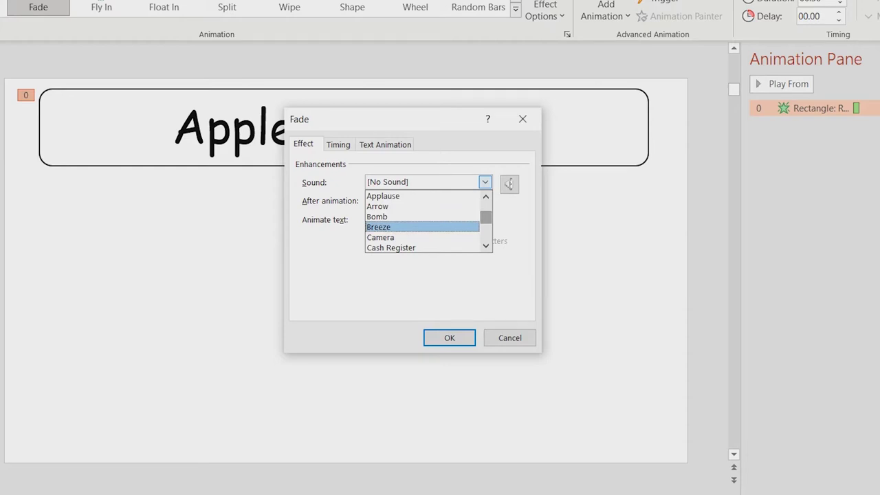
pyautogui.click(378, 227)
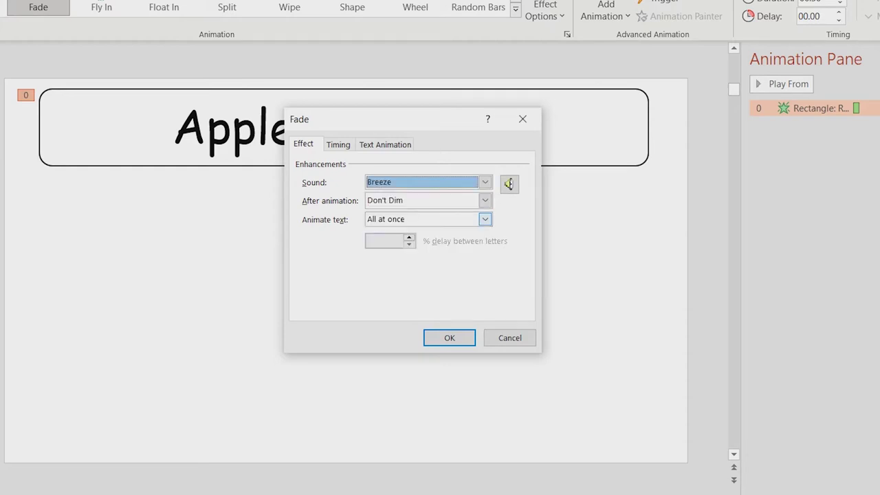
pyautogui.click(449, 338)
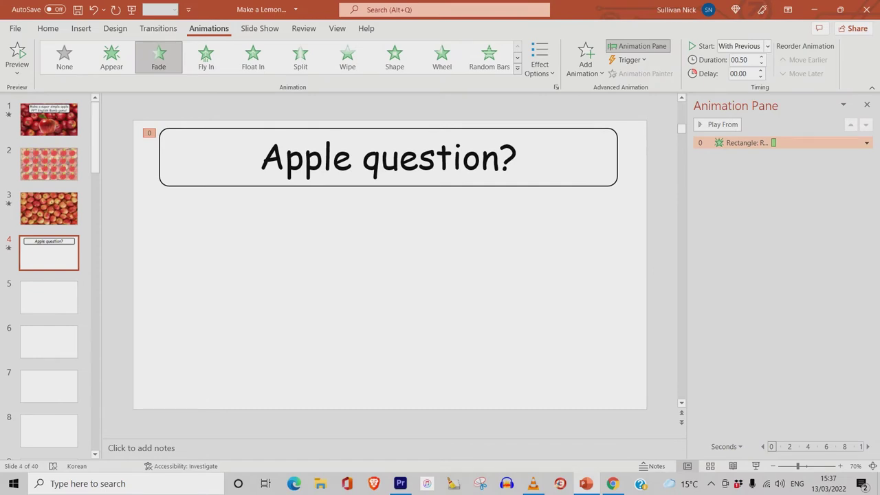
# Step: Draw a rounded rectangle about 30.2 cm wide and 3.8 cm high near the bottom of slide 4
pyautogui.click(47, 28)
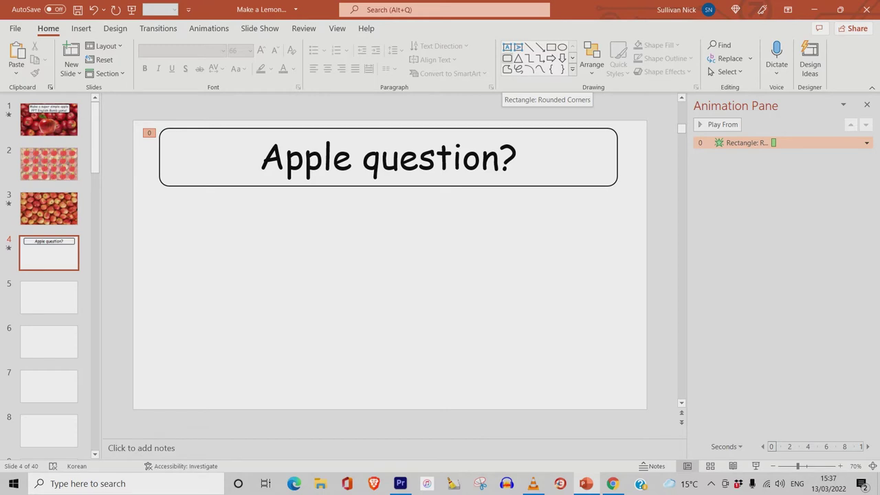
pyautogui.click(507, 59)
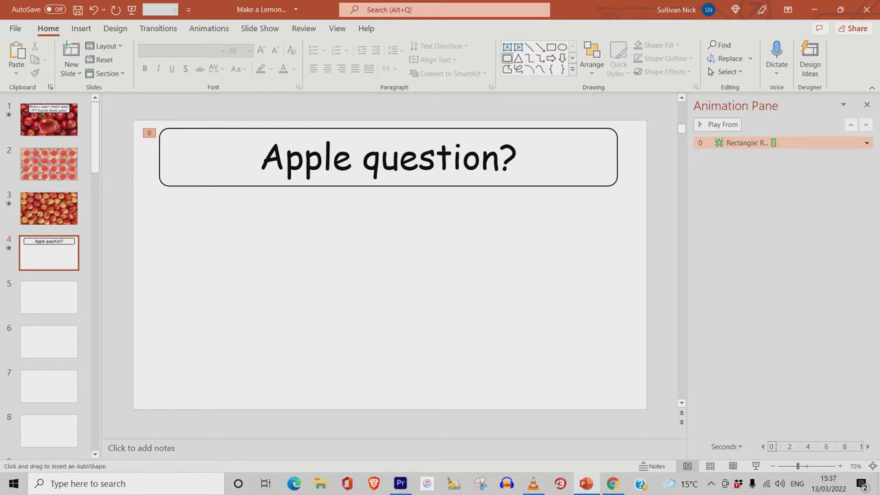
pyautogui.moveTo(159, 337)
pyautogui.mouseDown()
pyautogui.moveTo(226, 363)
pyautogui.moveTo(460, 379)
pyautogui.moveTo(623, 405)
pyautogui.moveTo(617, 395)
pyautogui.mouseUp()
pyautogui.moveTo(387, 370); pyautogui.dragTo(390, 365)
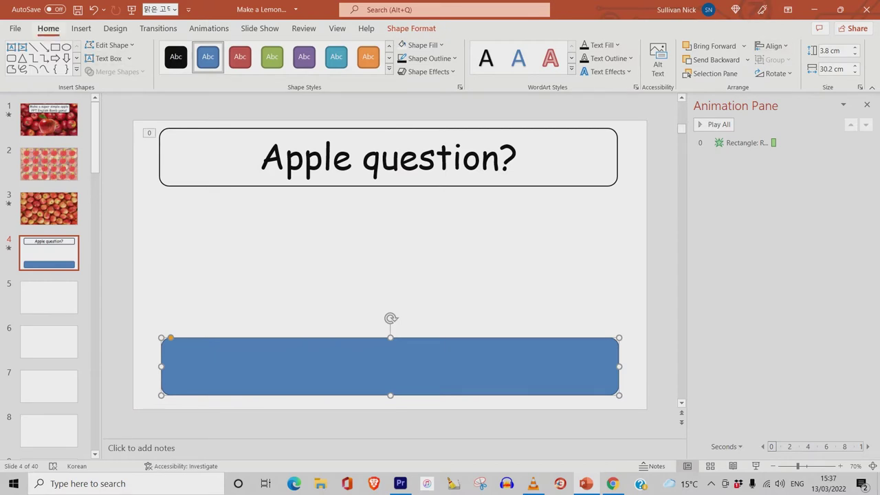
# Step: Give the lower rounded rectangle a custom orange fill, #F67616, and a black outline
pyautogui.click(48, 28)
pyautogui.click(662, 45)
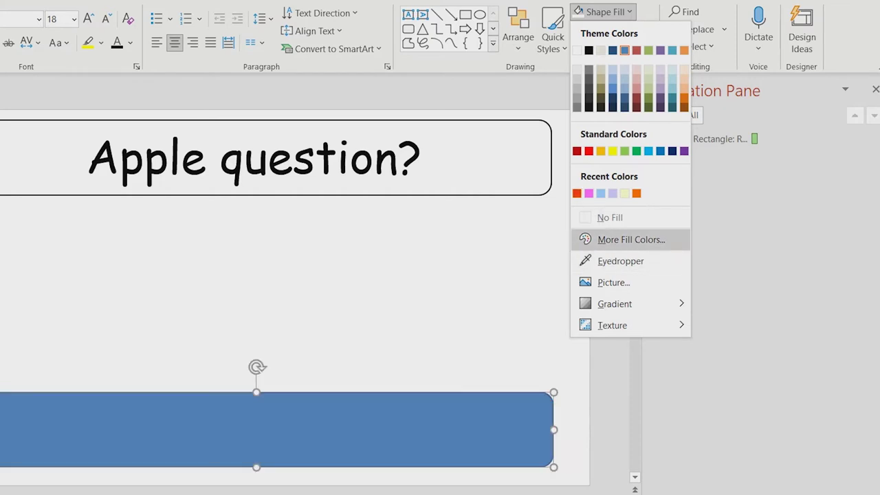
pyautogui.click(622, 239)
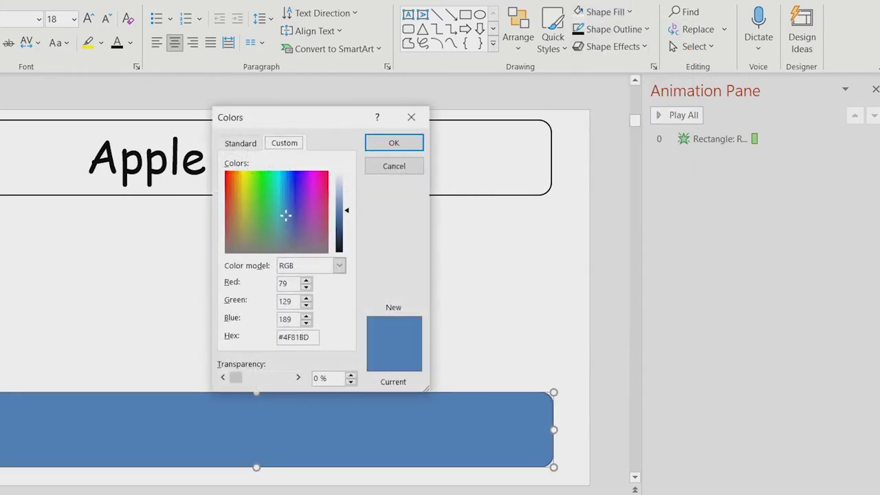
pyautogui.moveTo(286, 215); pyautogui.dragTo(233, 175)
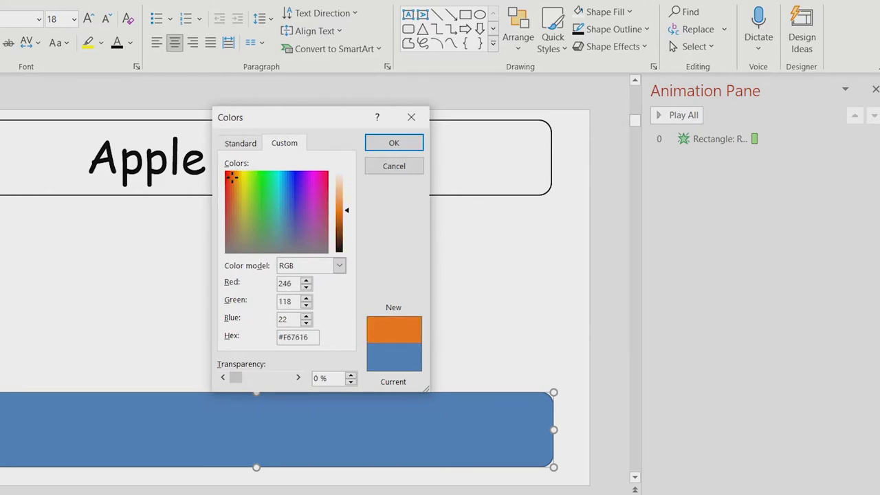
pyautogui.click(393, 143)
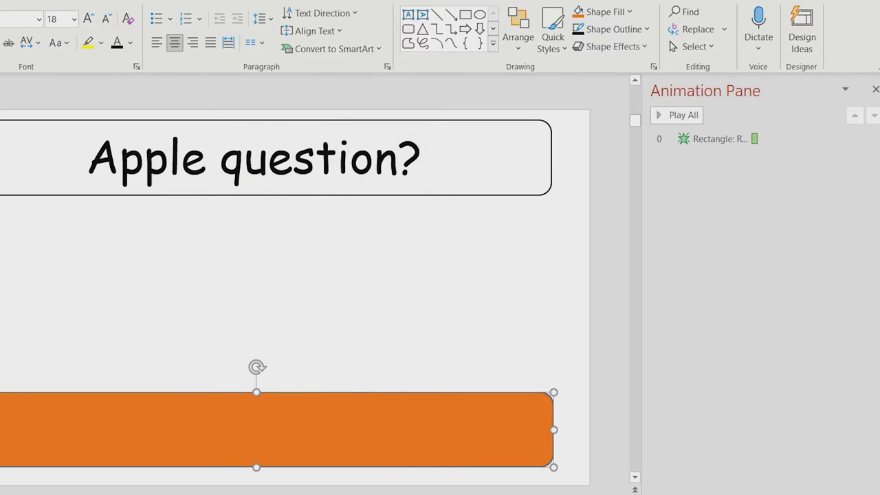
pyautogui.click(613, 29)
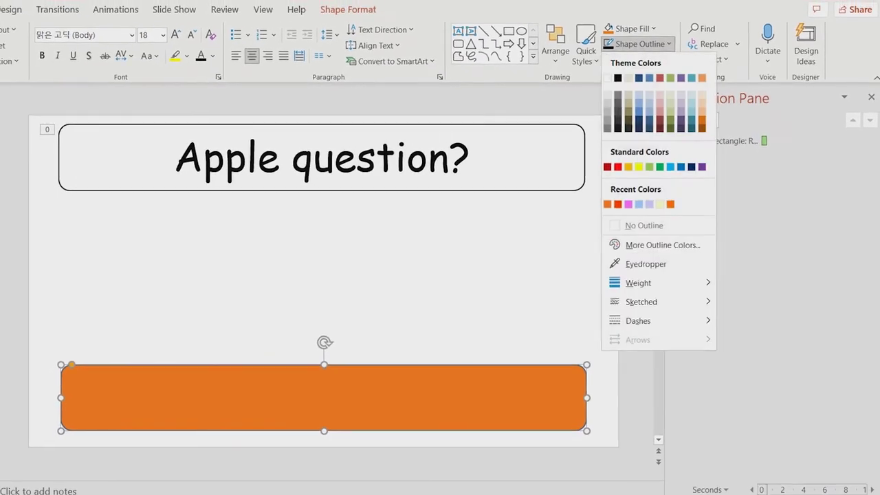
pyautogui.click(616, 77)
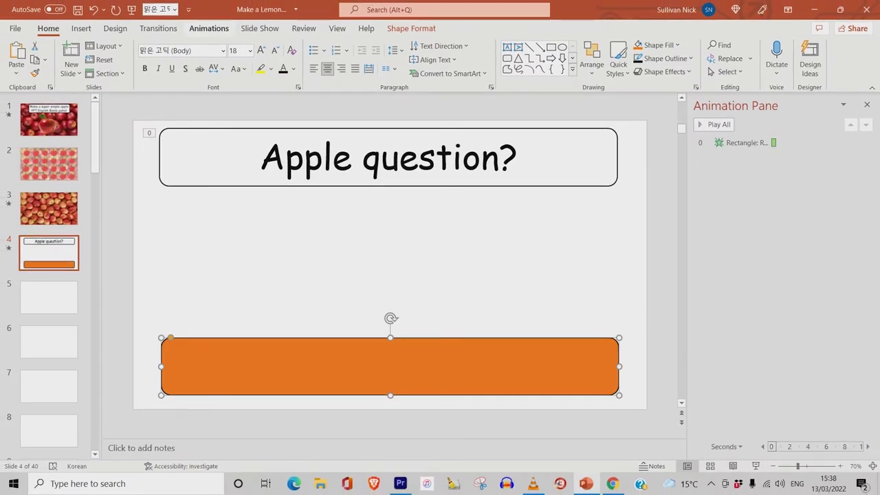
# Step: Add a Fade entrance animation starting On Click to the orange box and test it in the slide show
pyautogui.click(208, 28)
pyautogui.click(585, 58)
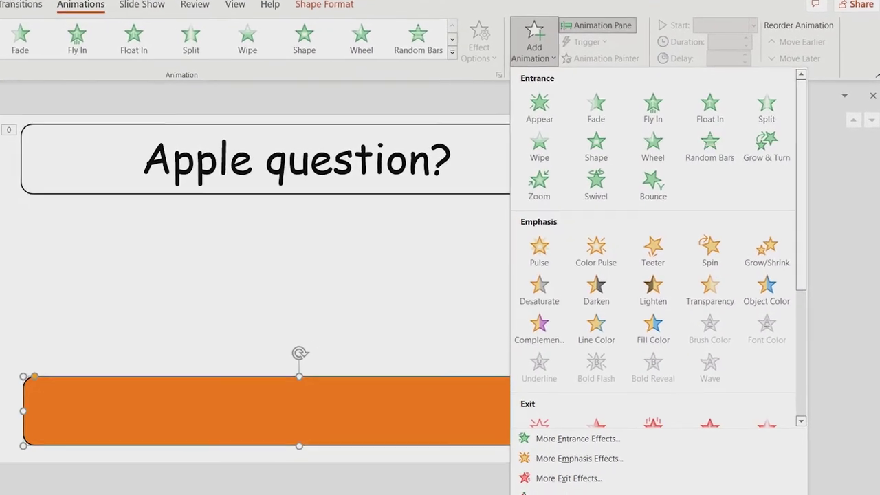
pyautogui.click(577, 103)
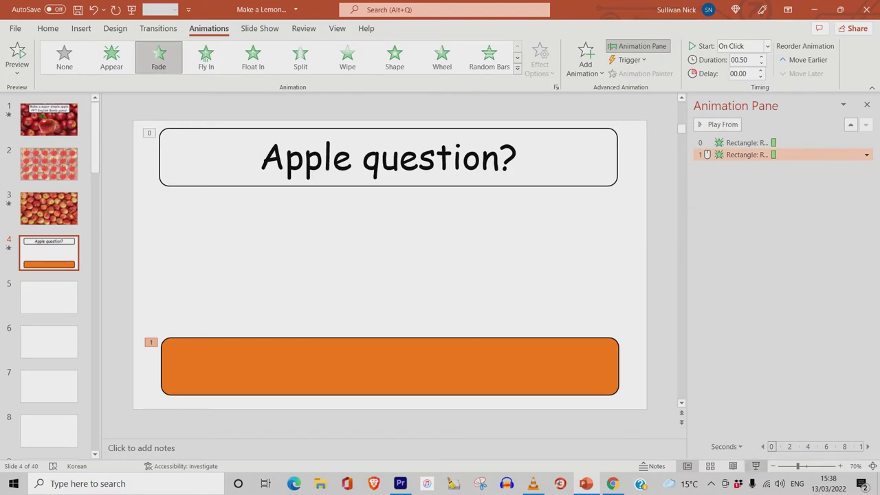
pyautogui.click(756, 466)
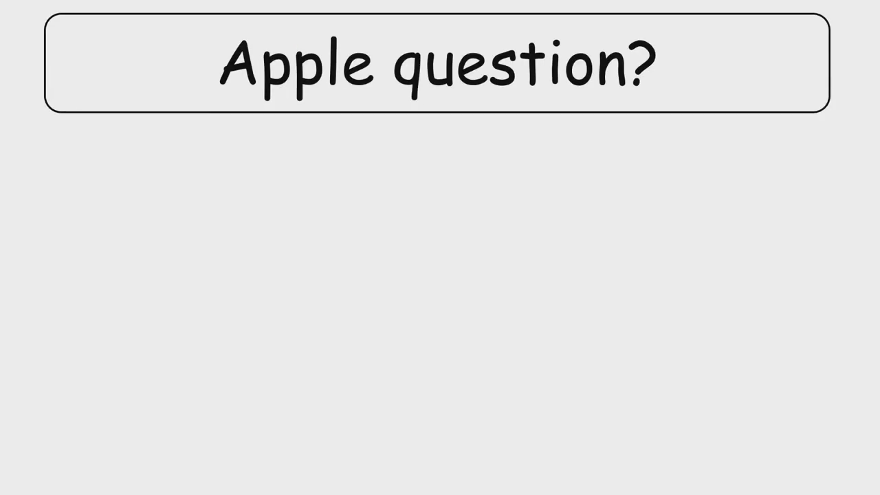
pyautogui.press('space')
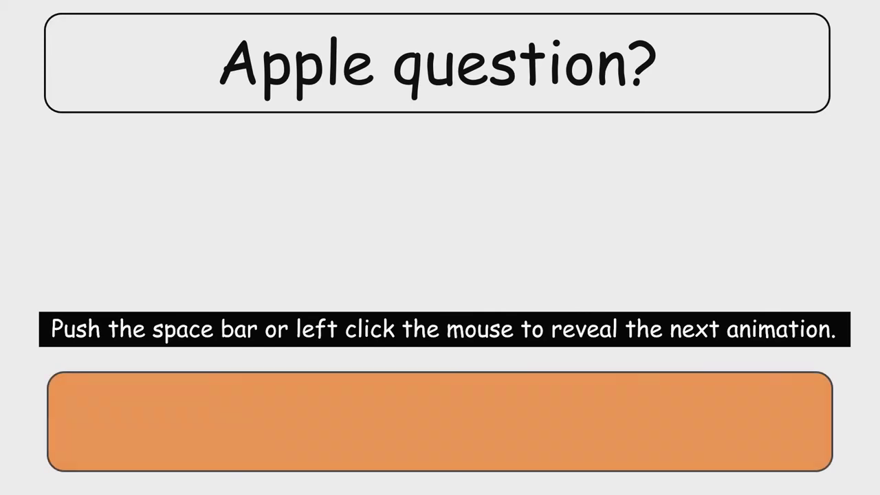
pyautogui.press('Escape')
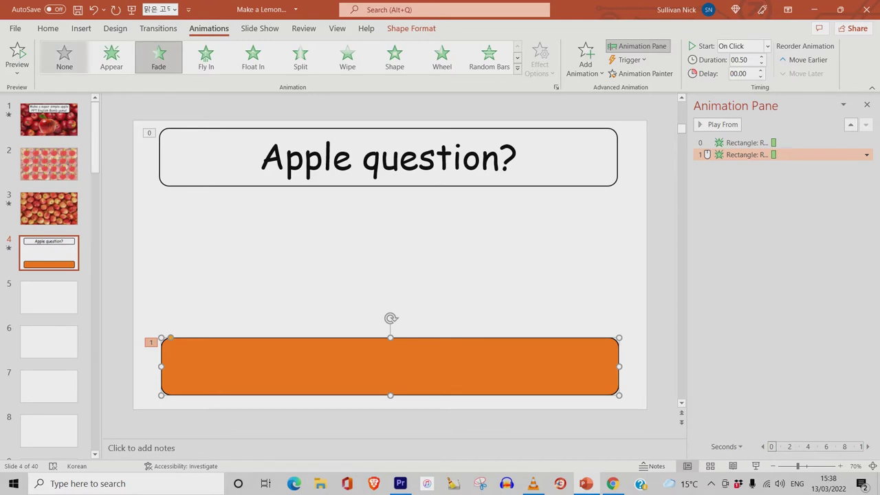
# Step: Set the orange box's text colour to black and enter "Apple answer!" in it
pyautogui.click(48, 28)
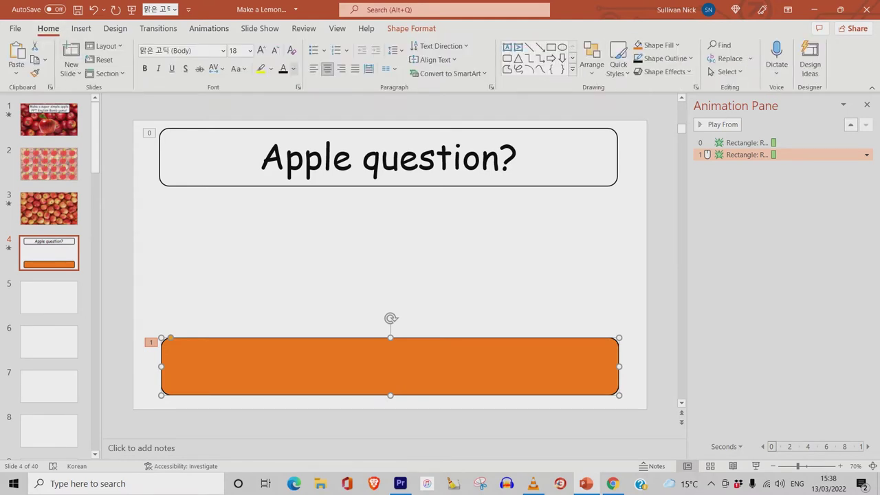
pyautogui.click(293, 69)
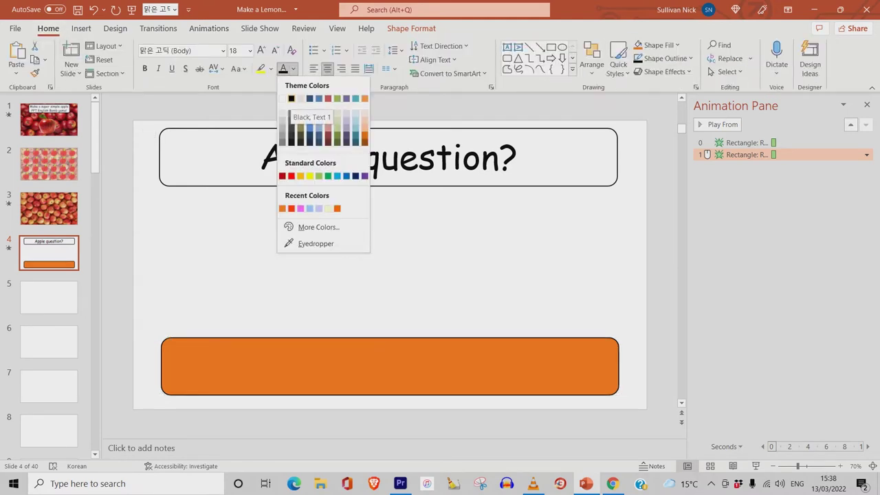
pyautogui.click(291, 98)
pyautogui.write('Apl')
pyautogui.press('BackSpace')
pyautogui.write('pl')
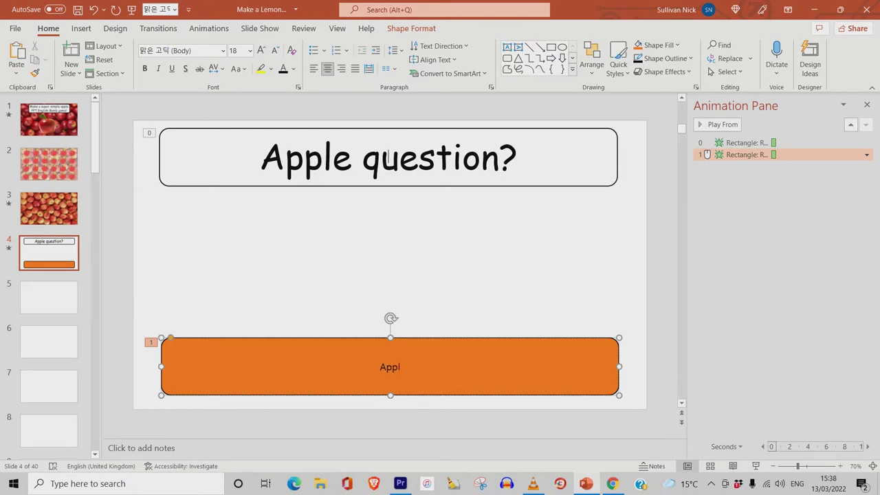
pyautogui.write('e answer!')
# Step: Enlarge the "Apple answer!" text to 66 pt and set its font to Comic Sans MS
pyautogui.hotkey('ctrl', 'a')
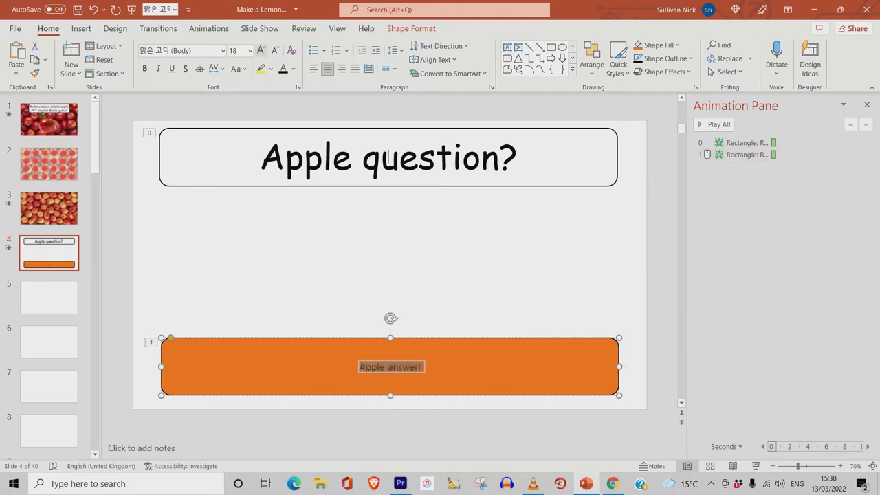
pyautogui.click(261, 50)
pyautogui.click(261, 50)
pyautogui.click(261, 50)
pyautogui.click(261, 50)
pyautogui.click(261, 51)
pyautogui.click(260, 50)
pyautogui.click(260, 50)
pyautogui.click(260, 50)
pyautogui.click(260, 51)
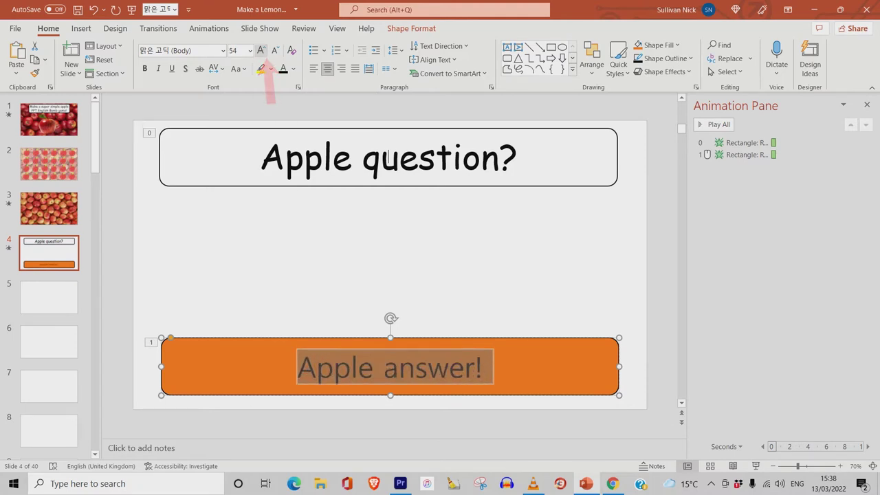
pyautogui.click(261, 51)
pyautogui.click(260, 50)
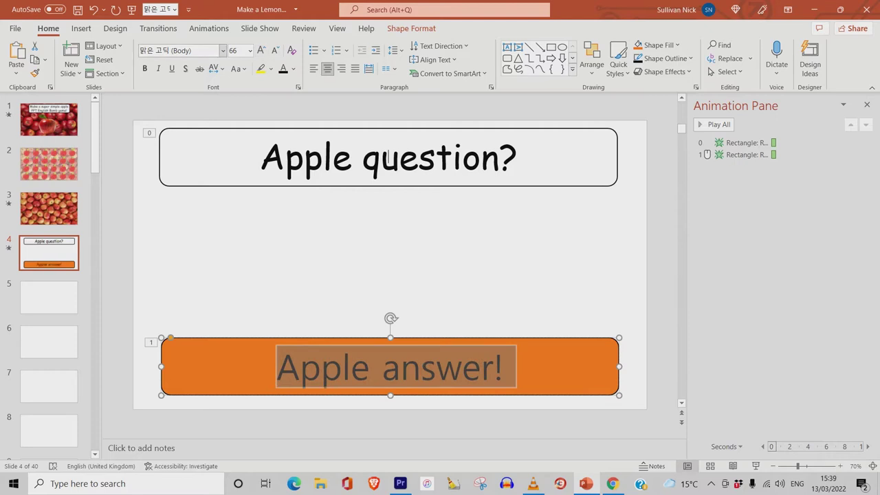
pyautogui.click(222, 50)
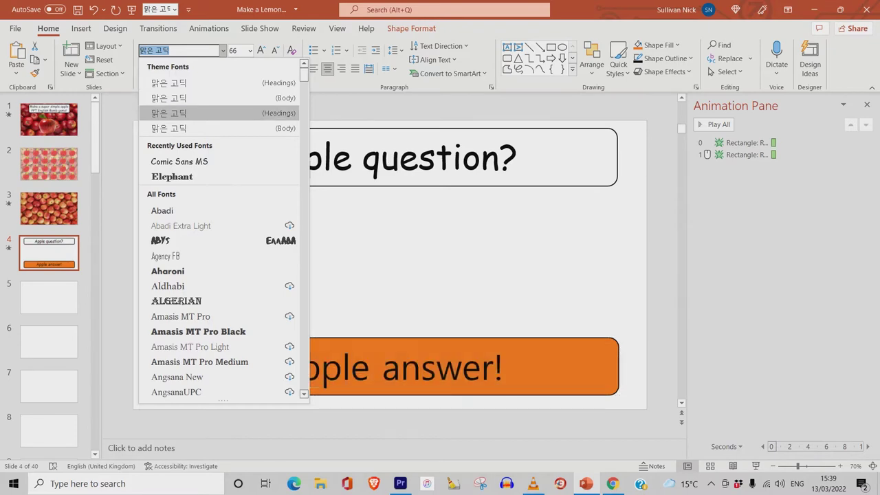
pyautogui.click(180, 160)
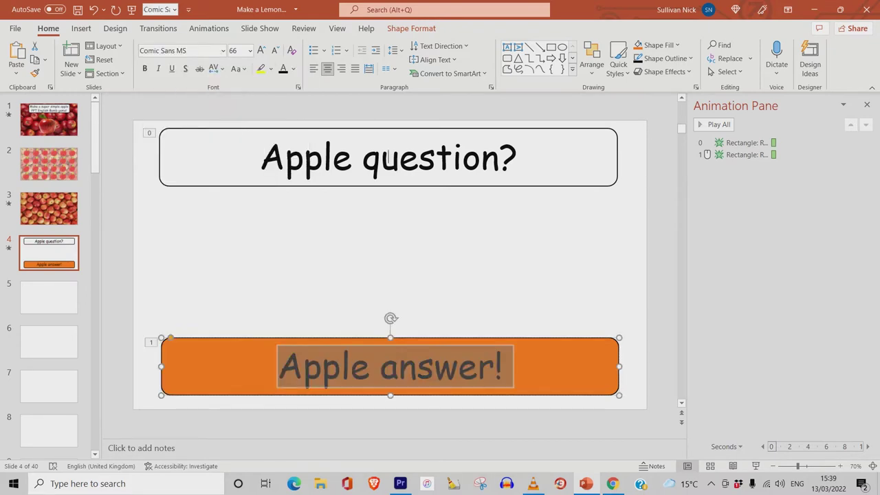
# Step: Move the question box slightly up in line with the answer box, and the answer box slightly down, to widen the gap between them
pyautogui.click(389, 157)
pyautogui.moveTo(261, 158); pyautogui.dragTo(498, 158)
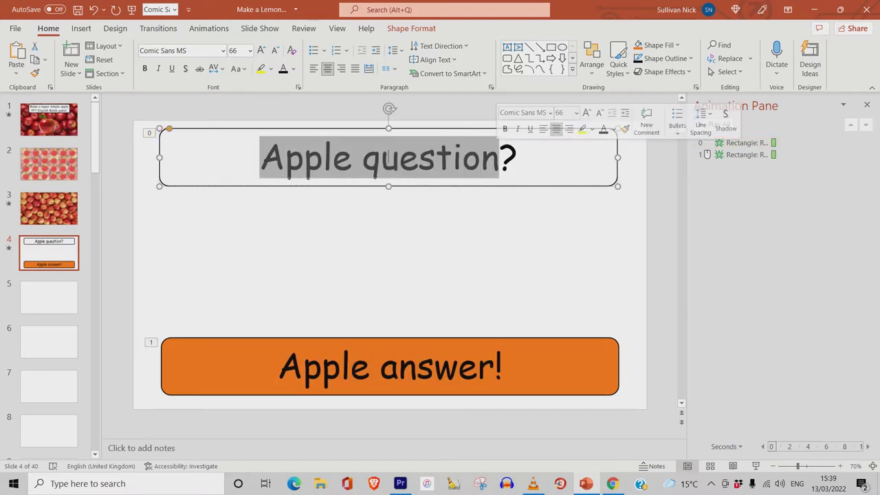
pyautogui.press('Escape')
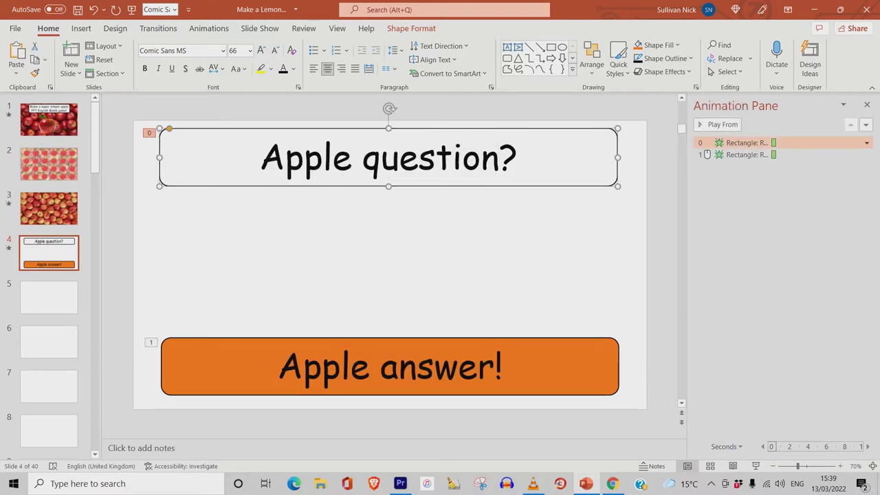
pyautogui.moveTo(387, 156); pyautogui.dragTo(389, 153)
pyautogui.press('Tab')
pyautogui.moveTo(389, 366); pyautogui.dragTo(389, 369)
pyautogui.moveTo(619, 369)
pyautogui.mouseDown()
pyautogui.moveTo(608, 369)
pyautogui.moveTo(618, 369)
pyautogui.mouseUp()
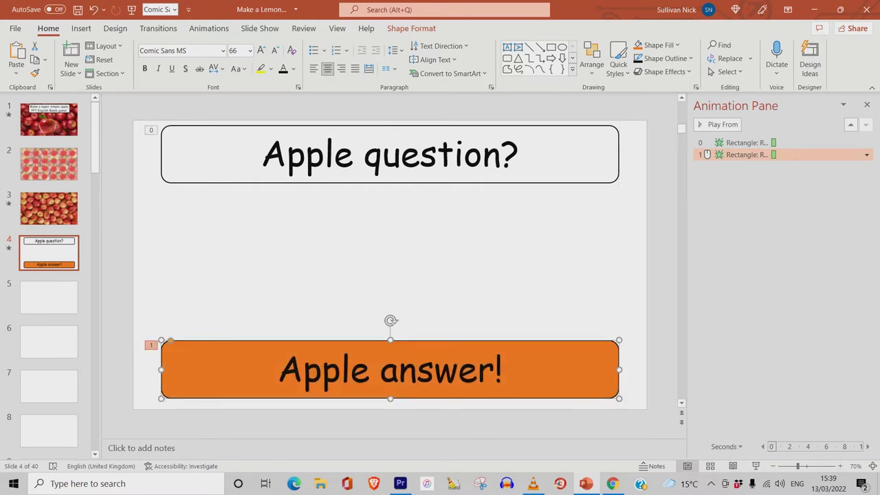
pyautogui.press('Escape')
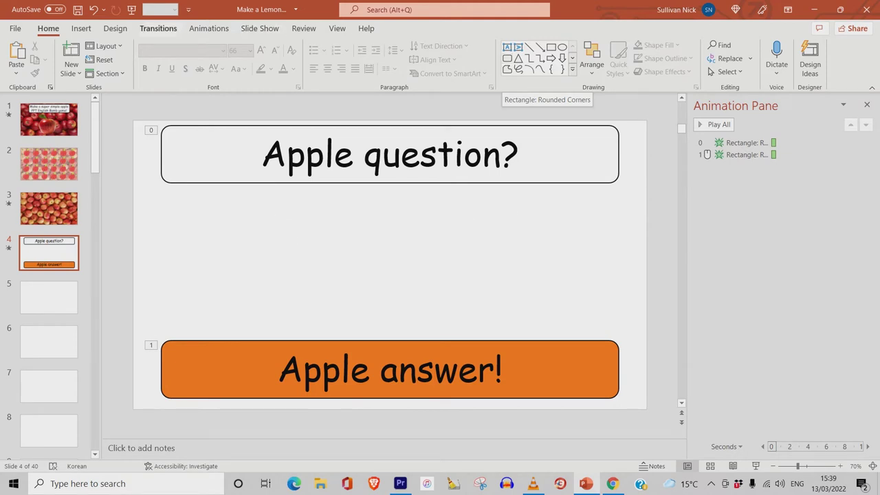
# Step: Draw a rounded rectangle about 29.6 cm wide and 9 cm high between the question and answer boxes
pyautogui.click(507, 59)
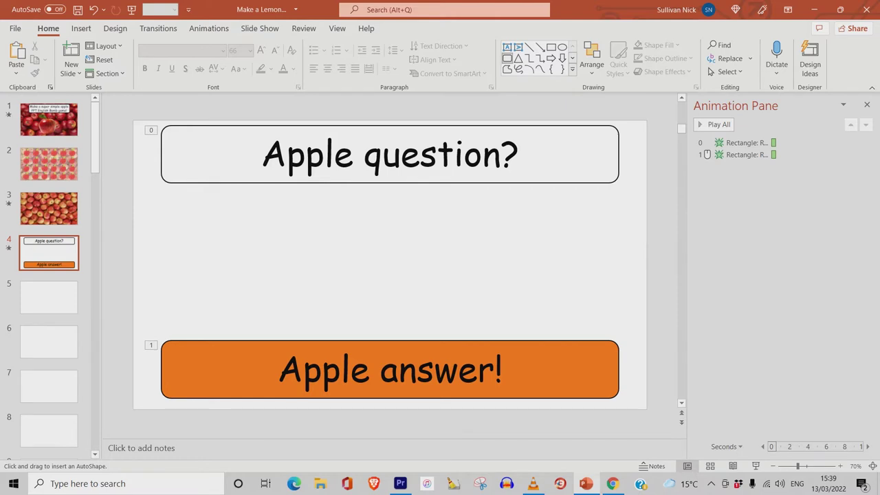
pyautogui.moveTo(144, 191); pyautogui.dragTo(630, 336)
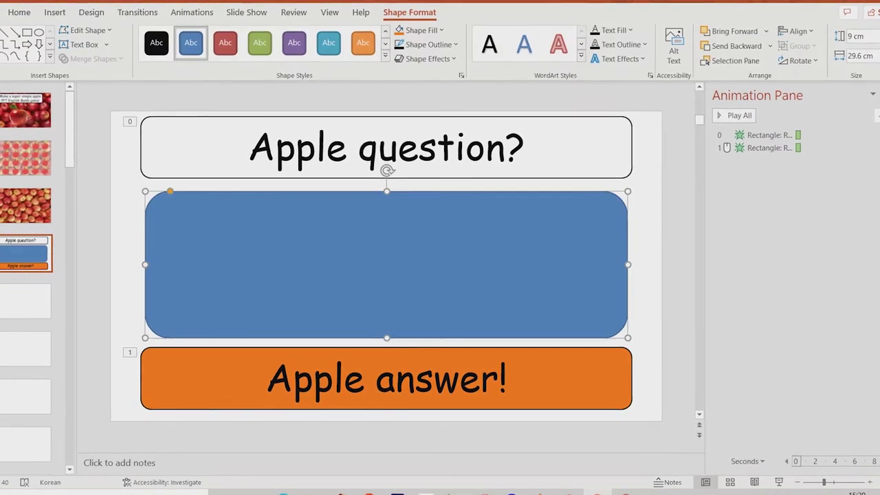
# Step: Centre the blue rounded rectangle between the question and answer boxes and give it a white fill with a black outline
pyautogui.moveTo(386, 191); pyautogui.dragTo(387, 185)
pyautogui.moveTo(386, 261); pyautogui.dragTo(386, 262)
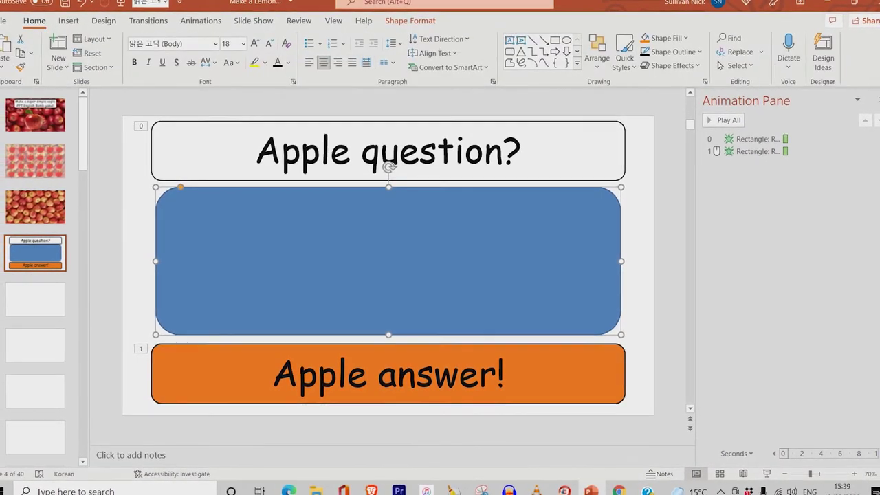
pyautogui.click(686, 38)
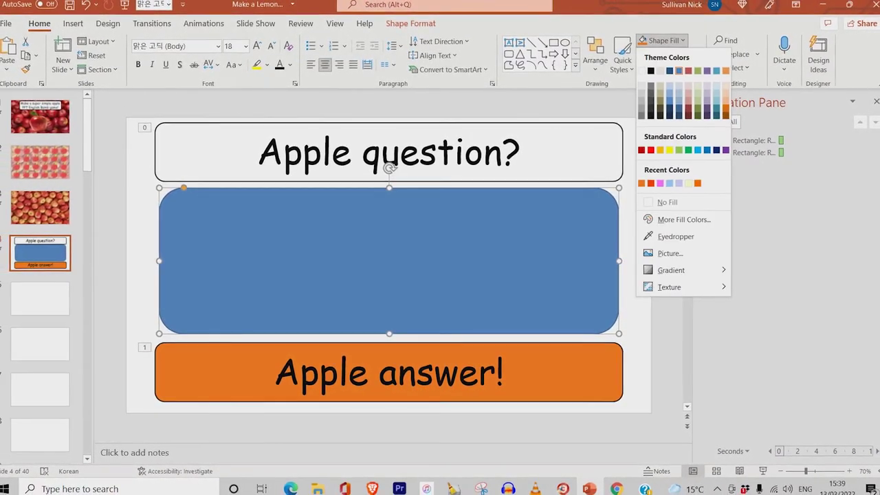
pyautogui.click(639, 72)
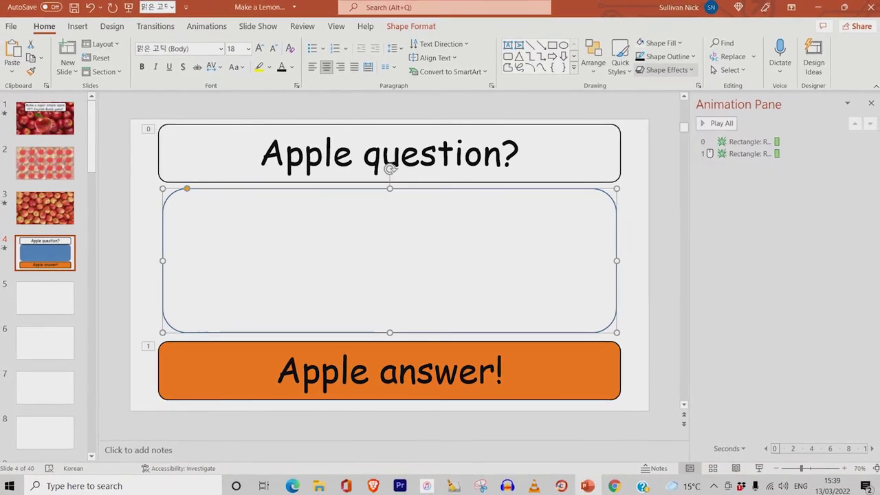
pyautogui.click(664, 57)
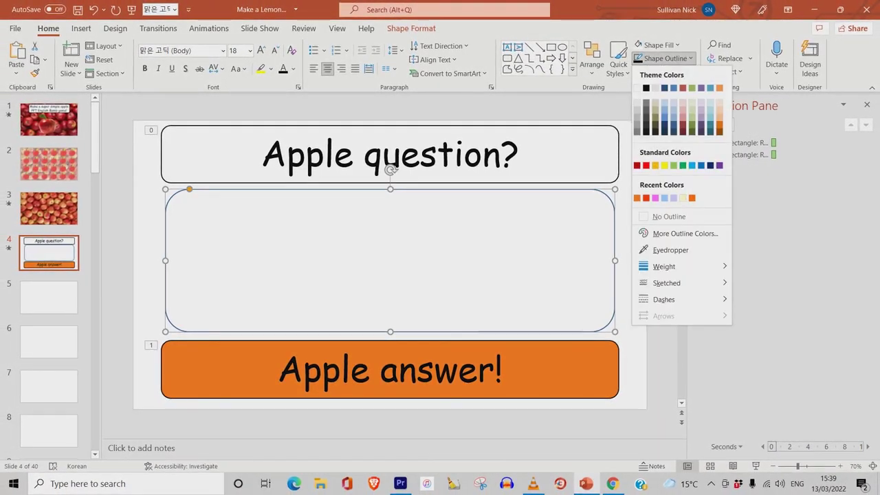
pyautogui.click(645, 88)
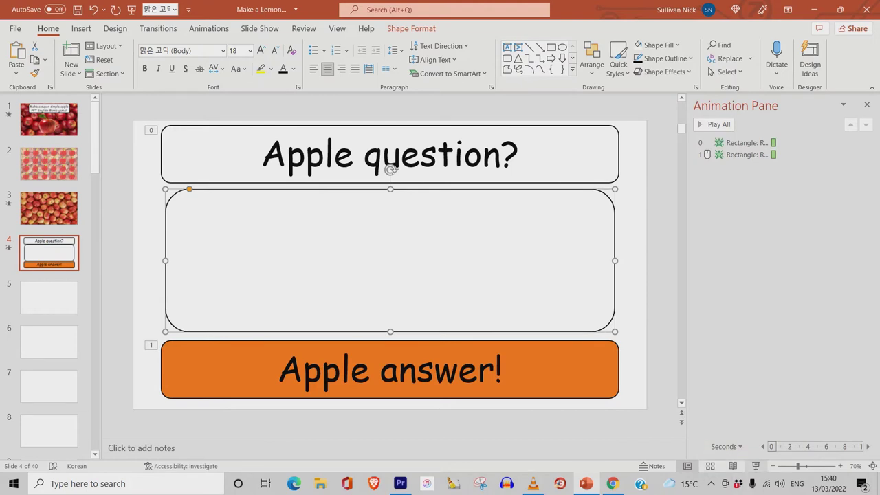
# Step: Preview the question slide as a slide show up to the answer's appearance, and return to editing with nothing selected
pyautogui.hotkey('shift', 'F5')
pyautogui.press('space')
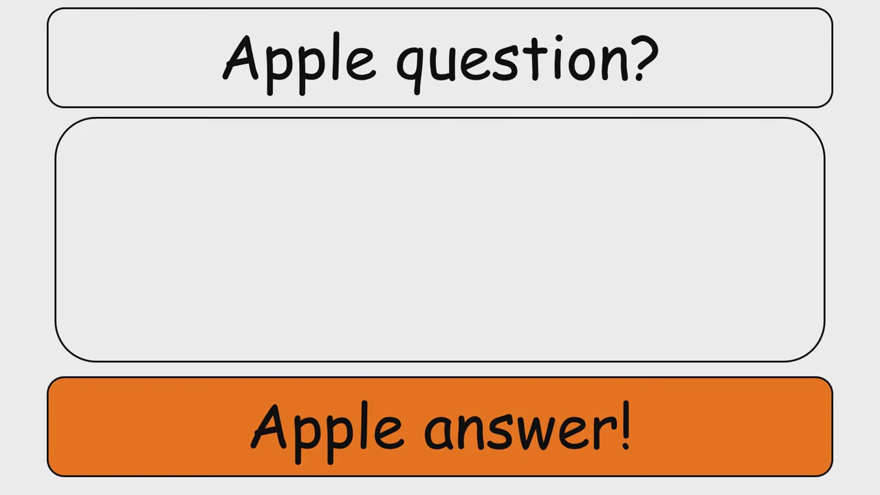
pyautogui.press('Escape')
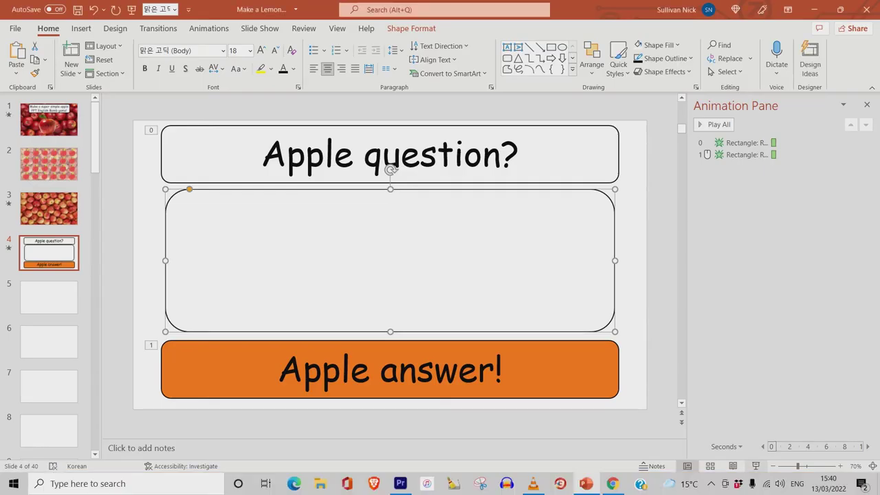
pyautogui.press('Escape')
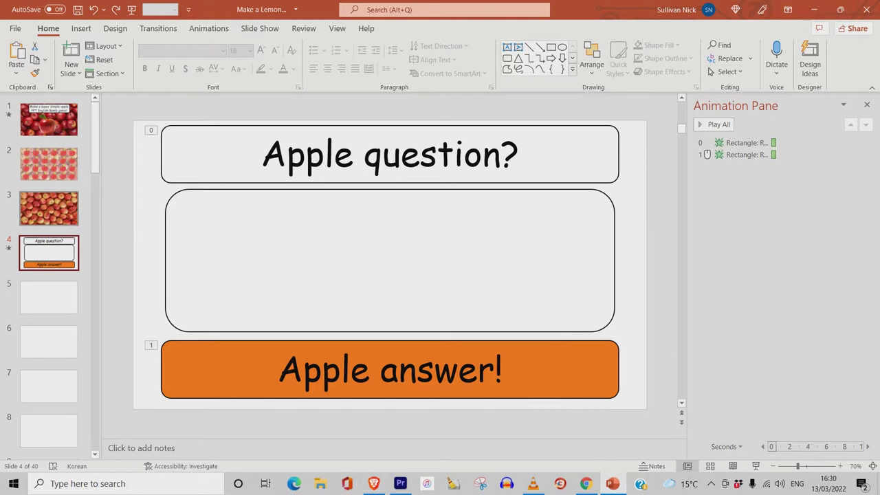
# Step: Cut slide 3 with the full-size red apple photo out of the presentation and widen the slide thumbnails
pyautogui.click(48, 209)
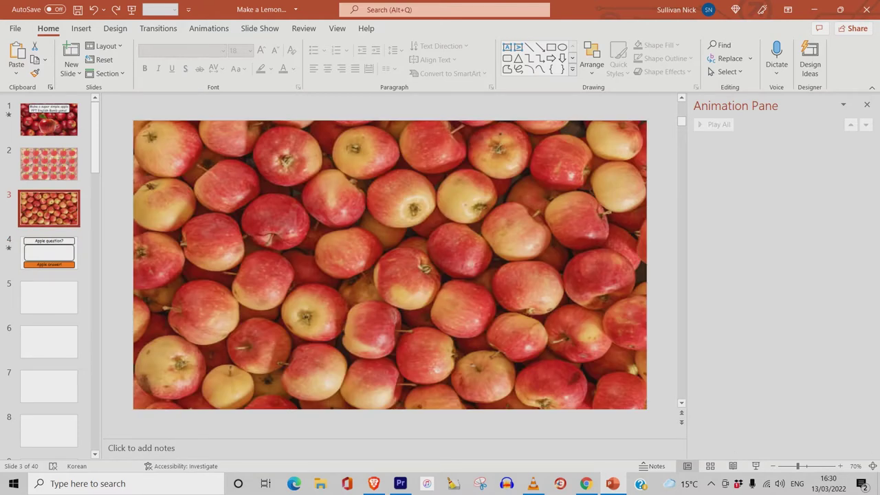
pyautogui.rightClick(55, 205)
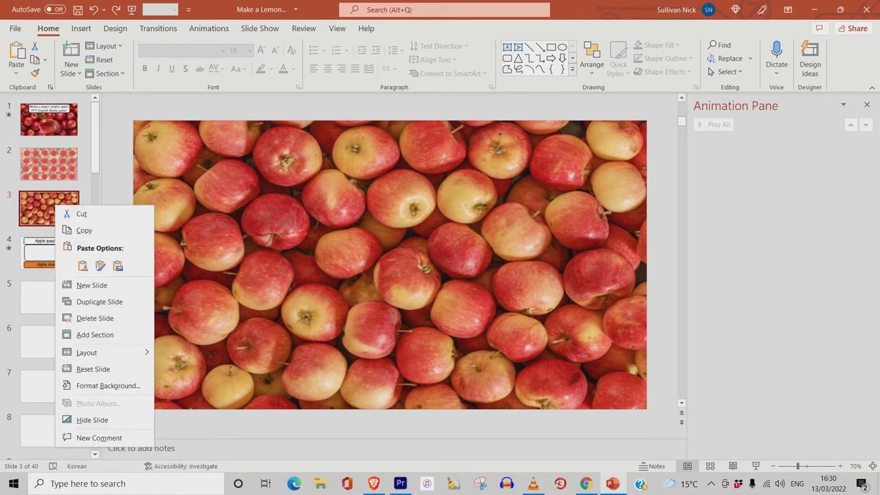
pyautogui.click(81, 214)
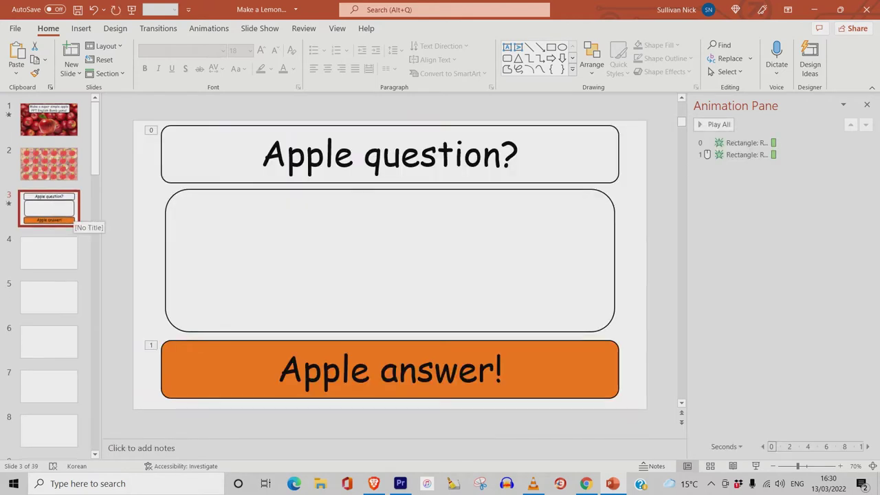
pyautogui.moveTo(101, 207); pyautogui.dragTo(119, 206)
# Step: Switch to Chrome and search Google for "apples", showing the image results
pyautogui.click(586, 483)
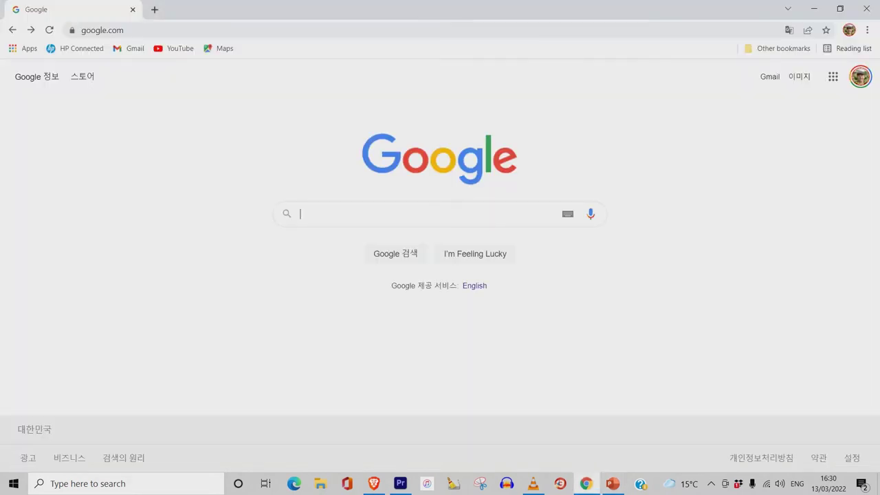
pyautogui.write('apples')
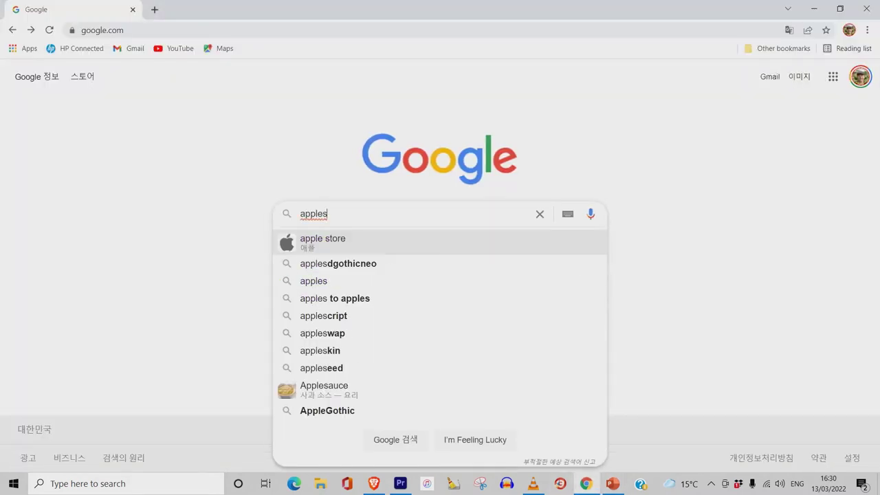
pyautogui.press('Return')
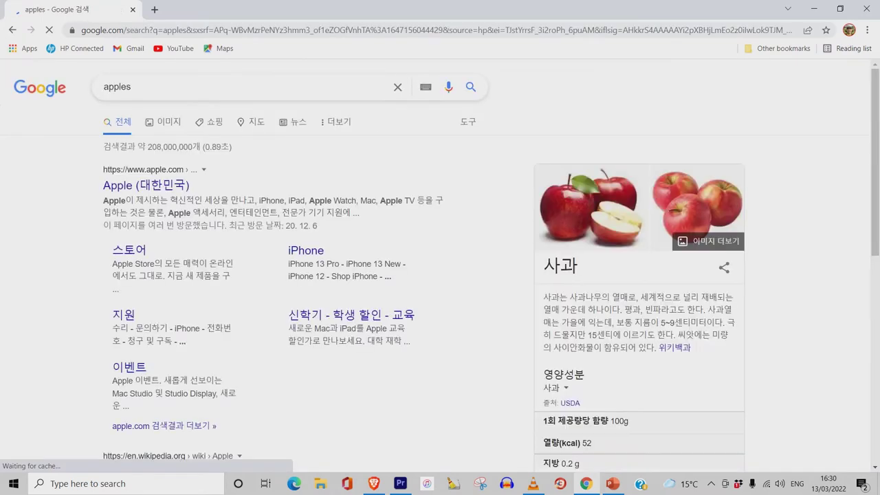
pyautogui.click(163, 121)
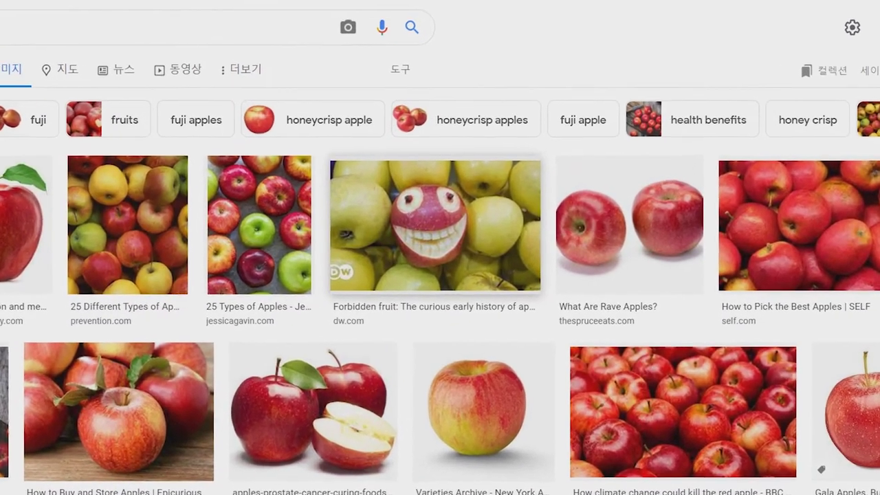
# Step: Find the Good Housekeeping photo of red and green apples among the image results and copy it
pyautogui.scroll(-2, 435, 226)
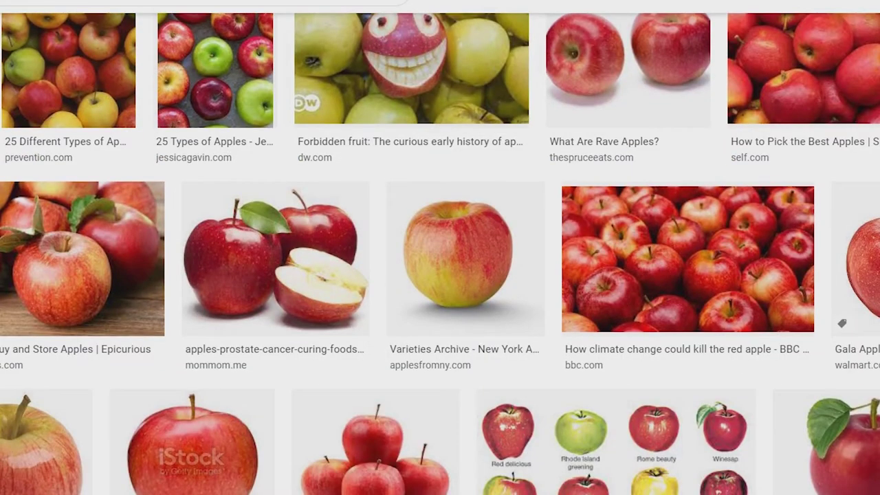
pyautogui.scroll(-6, 440, 275)
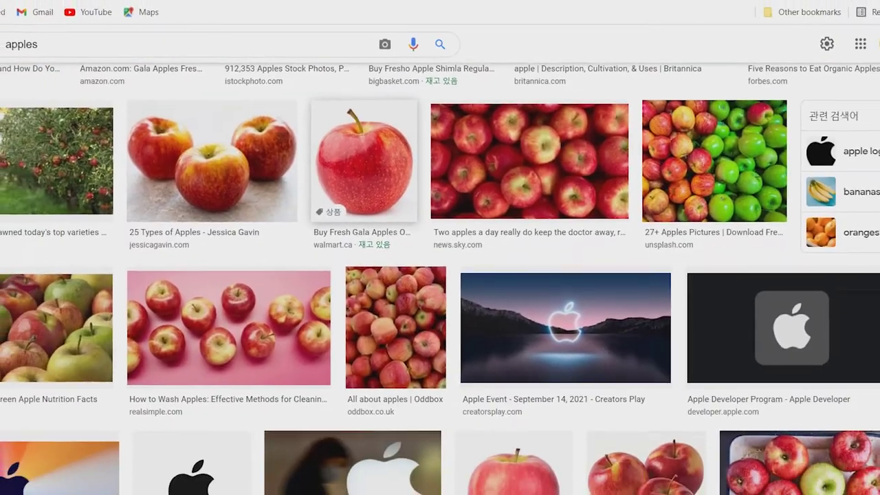
pyautogui.scroll(-2, 440, 275)
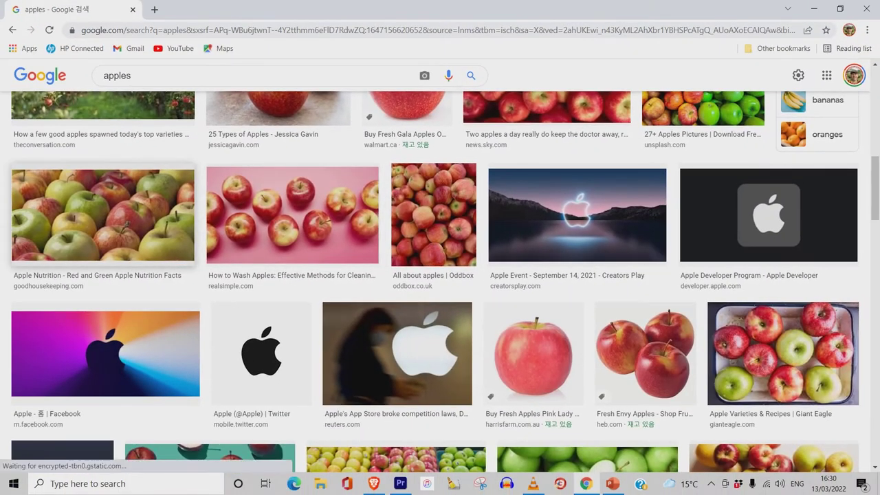
pyautogui.click(103, 215)
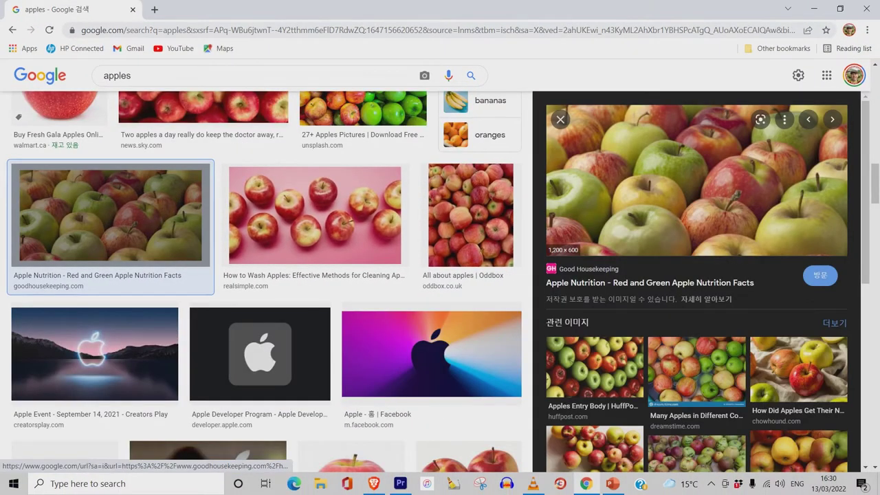
pyautogui.rightClick(686, 166)
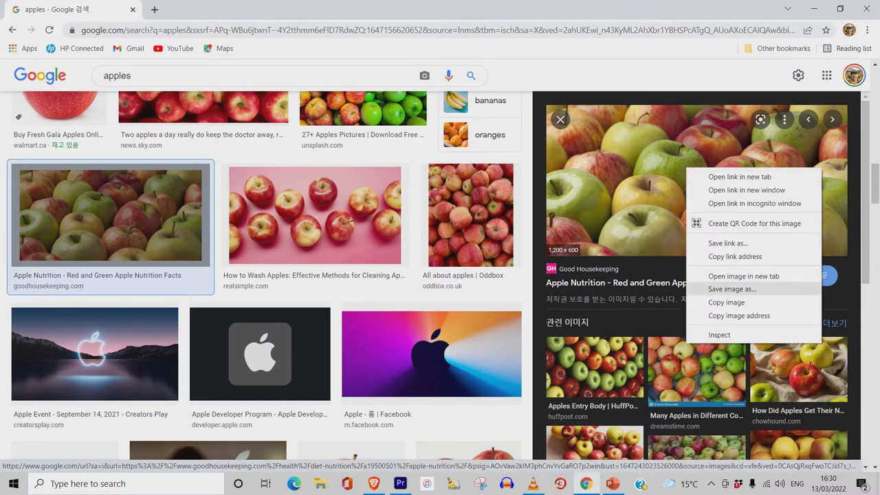
pyautogui.click(726, 302)
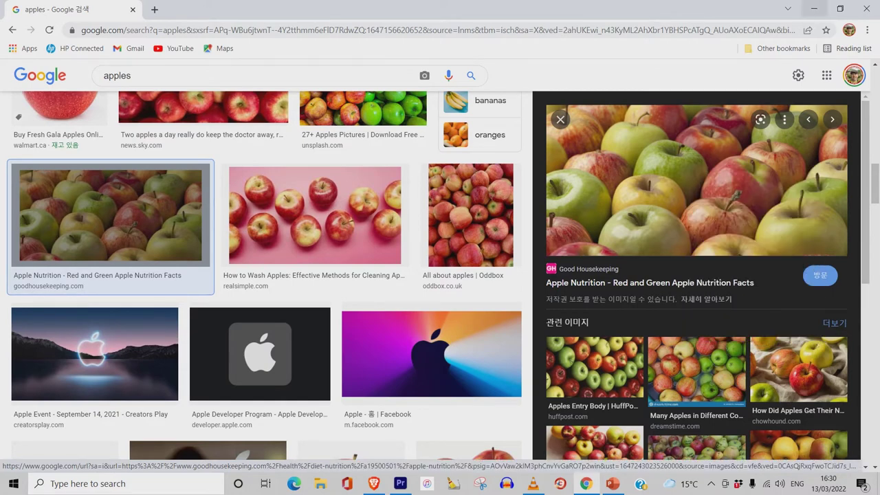
# Step: Return to PowerPoint, paste the apple photo onto the question slide and stretch it to cover the whole slide
pyautogui.click(814, 9)
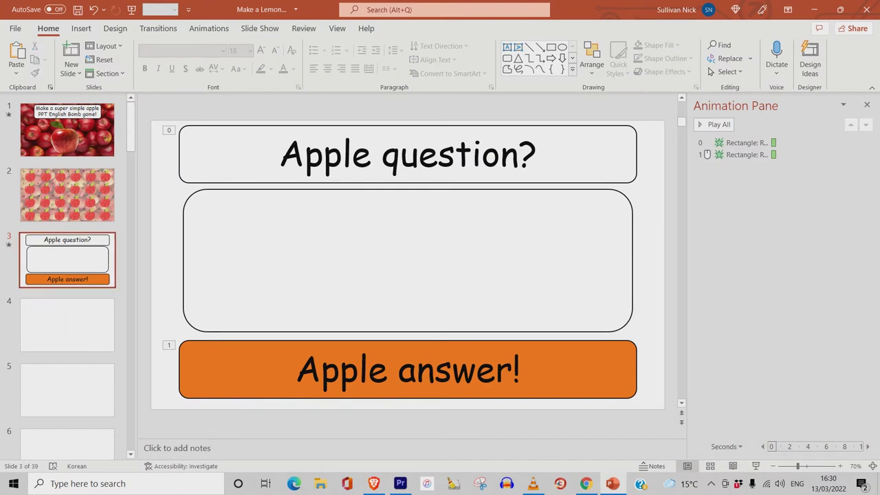
pyautogui.hotkey('ctrl', 'v')
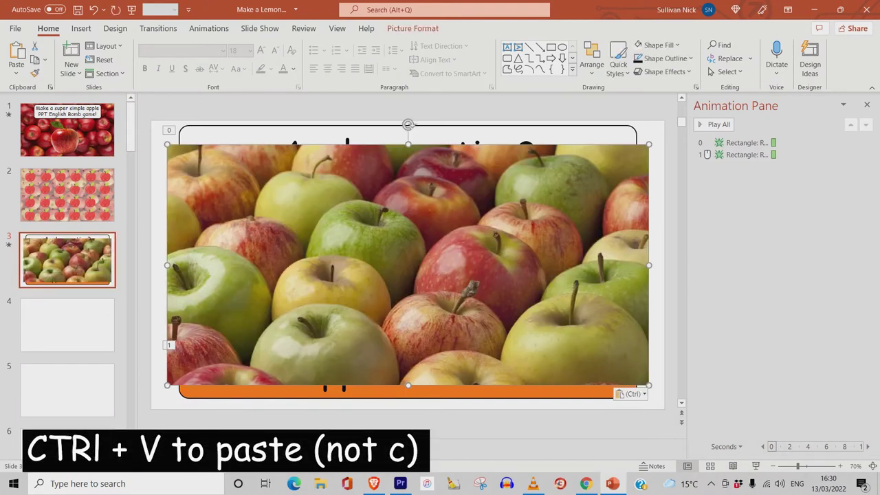
pyautogui.moveTo(408, 264); pyautogui.dragTo(391, 240)
pyautogui.moveTo(633, 240); pyautogui.dragTo(665, 240)
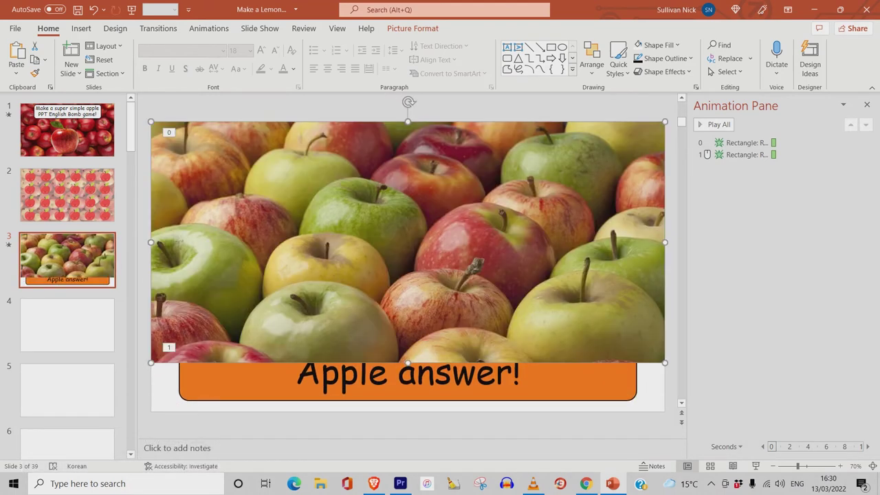
pyautogui.moveTo(408, 363); pyautogui.dragTo(408, 413)
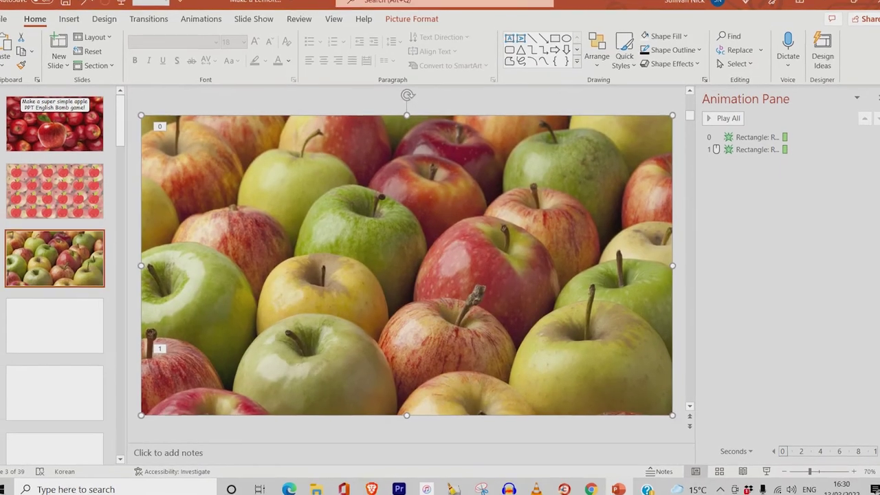
# Step: Send the apple photo to the back, behind the question, middle and answer boxes
pyautogui.rightClick(435, 221)
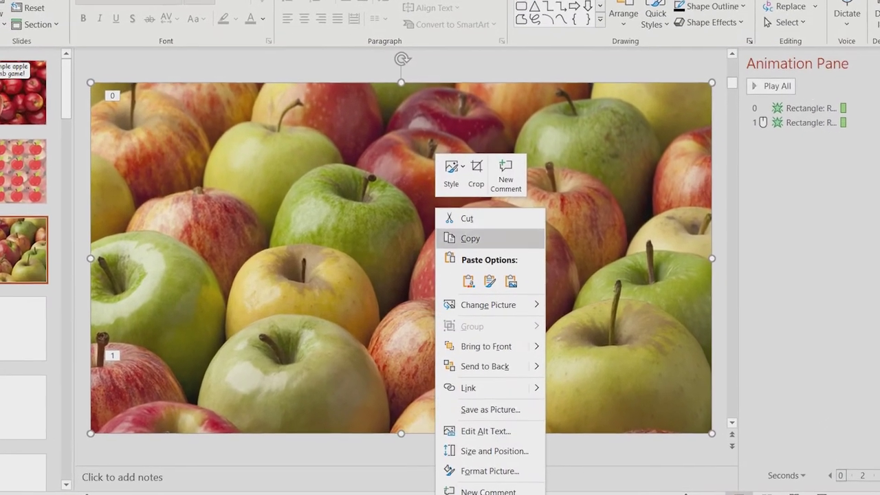
pyautogui.moveTo(486, 369)
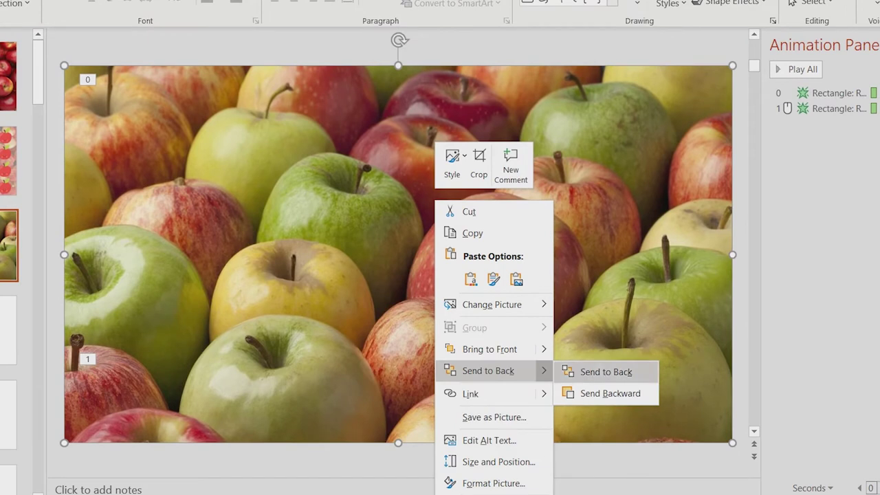
pyautogui.click(605, 371)
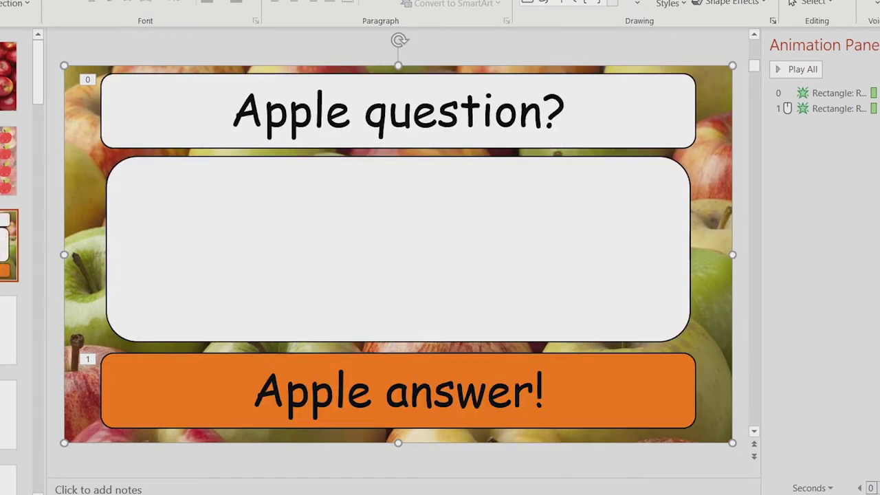
# Step: Play the question slide with its apple background as a slide show, reveal the answer and exit
pyautogui.hotkey('shift', 'F5')
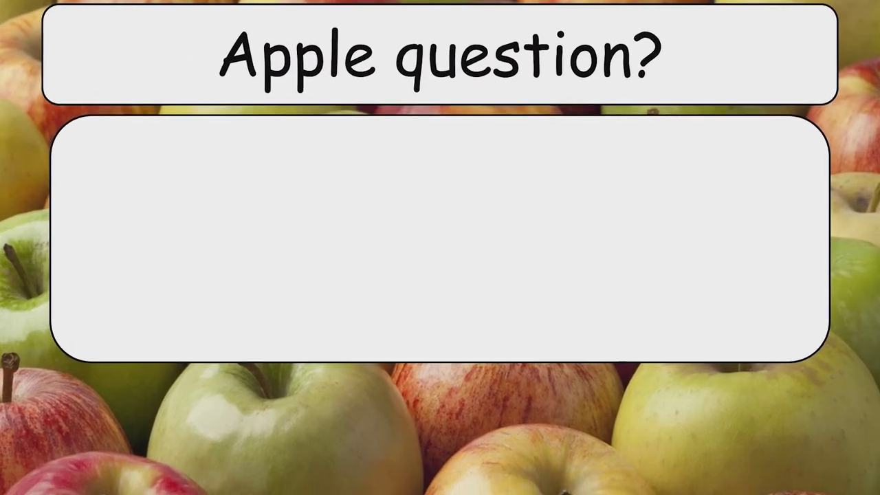
pyautogui.press('space')
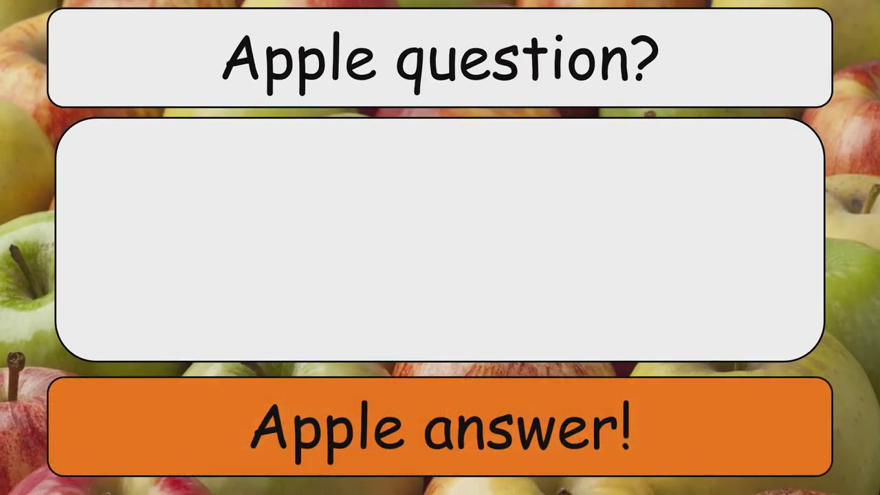
pyautogui.press('Escape')
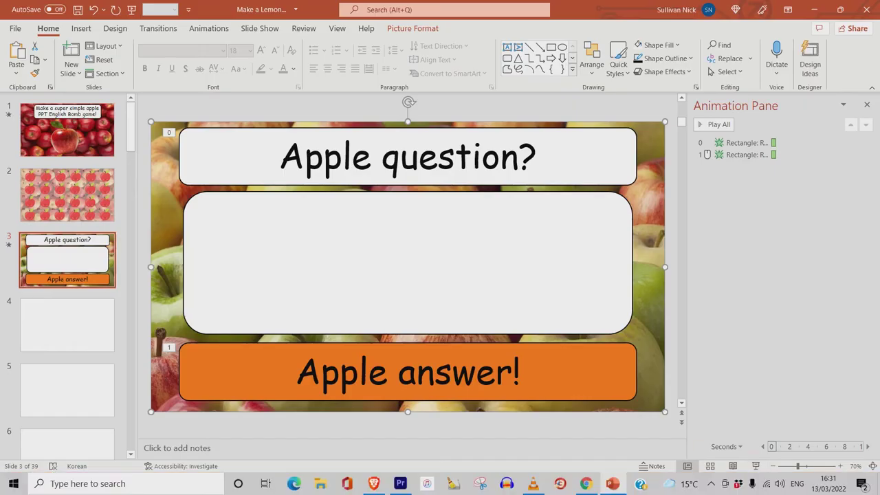
# Step: Add a Transparency emphasis animation to the empty white rounded rectangle in the middle of the slide
pyautogui.click(408, 263)
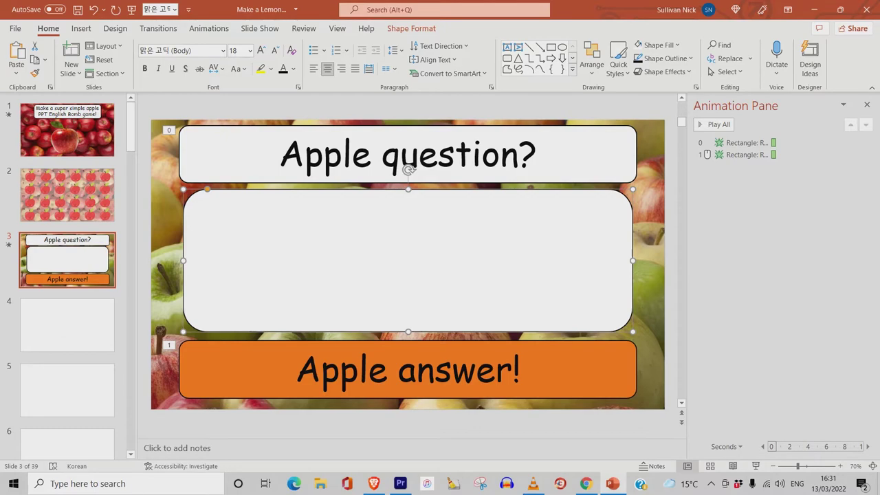
pyautogui.click(208, 28)
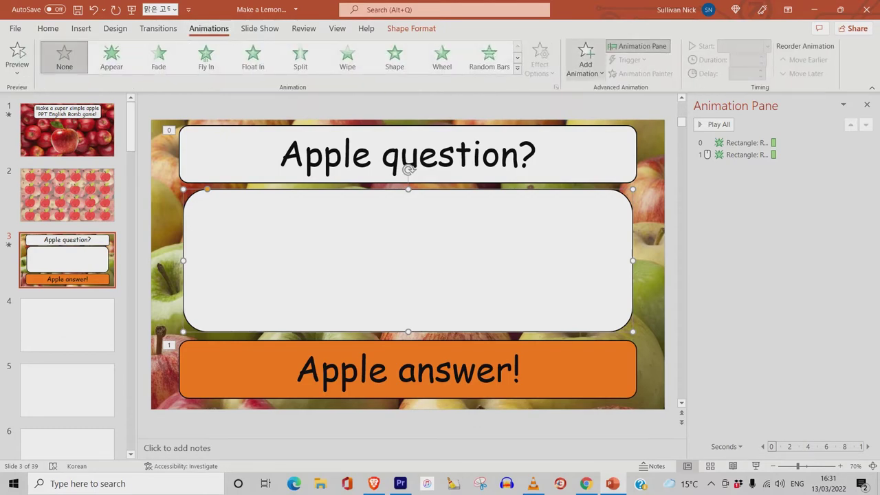
pyautogui.click(585, 59)
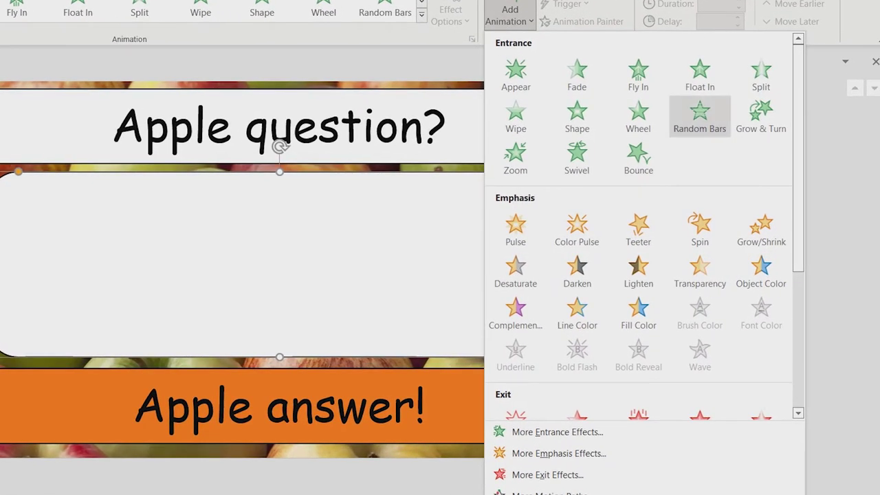
pyautogui.click(699, 269)
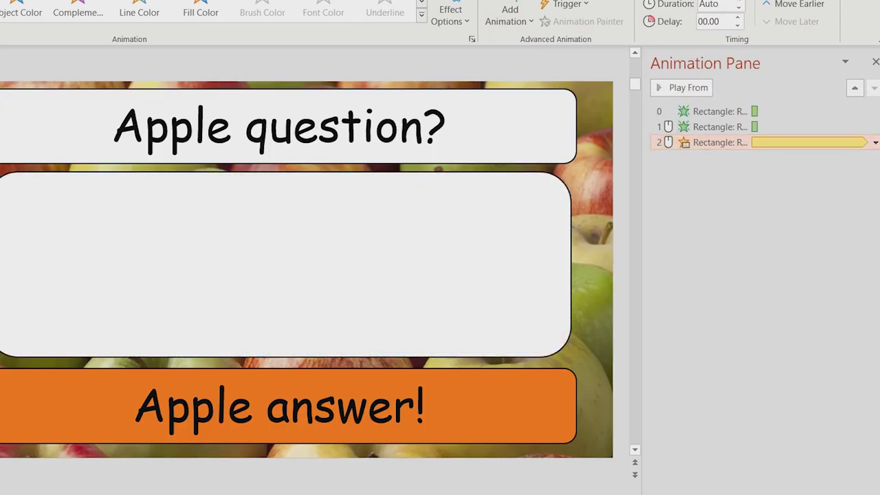
# Step: Move the middle box's Transparency animation to the start of the animation order, set it to start With Previous, and exit the slide show preview
pyautogui.moveTo(783, 142); pyautogui.dragTo(783, 105)
pyautogui.click(874, 111)
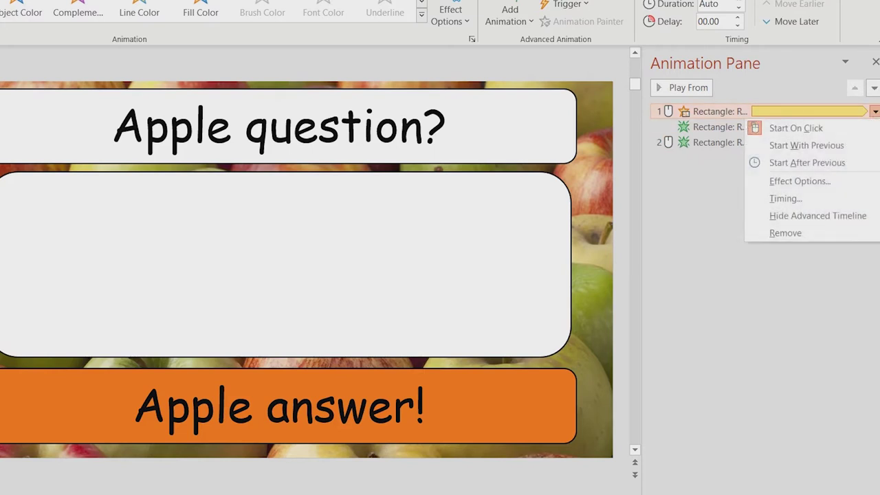
pyautogui.click(806, 145)
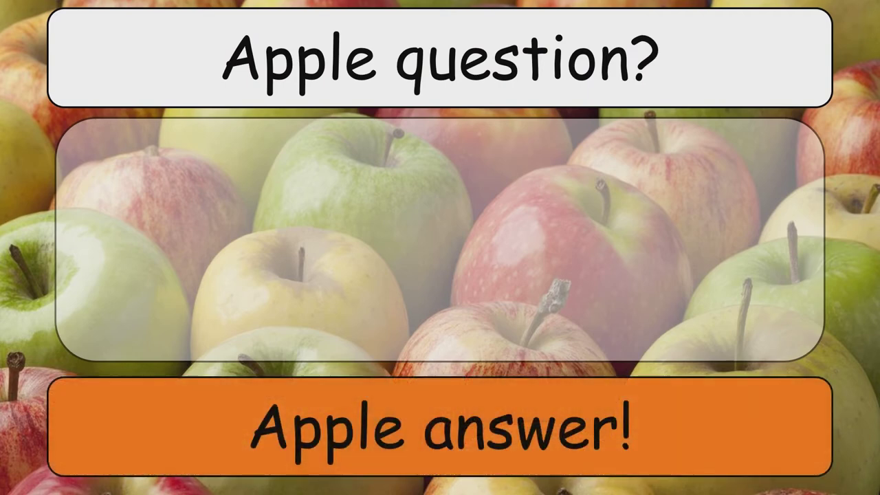
pyautogui.press('Escape')
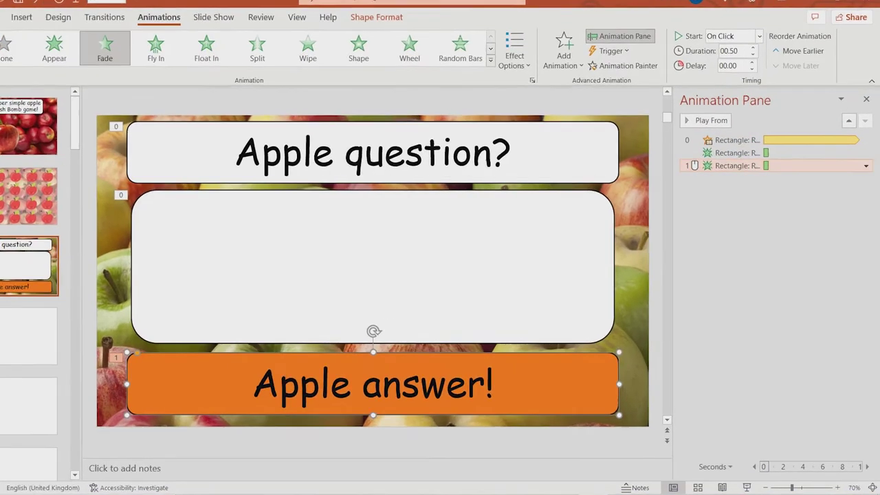
# Step: Give the orange answer box's Fade animation the Chime sound effect
pyautogui.click(866, 166)
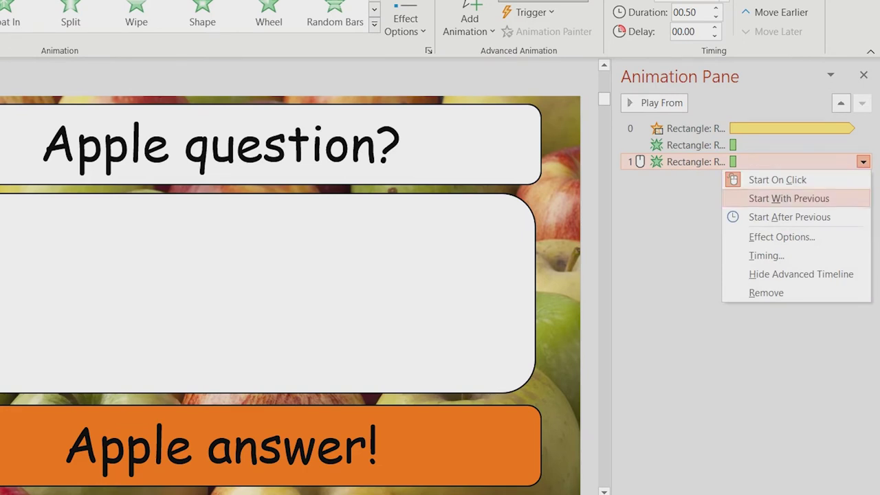
pyautogui.click(781, 236)
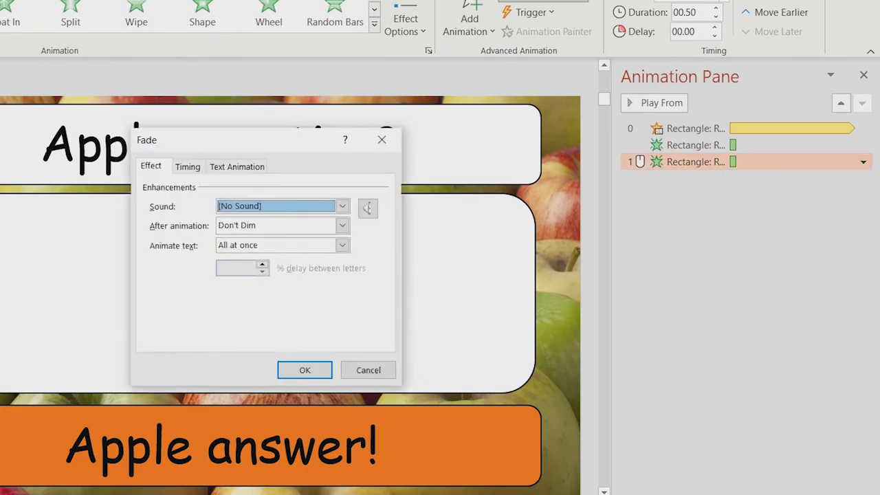
pyautogui.click(341, 206)
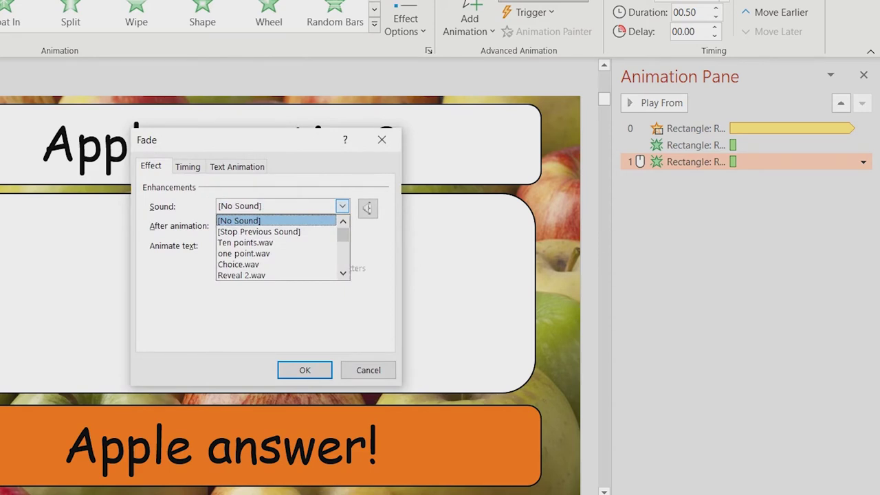
pyautogui.scroll(-5, 282, 247)
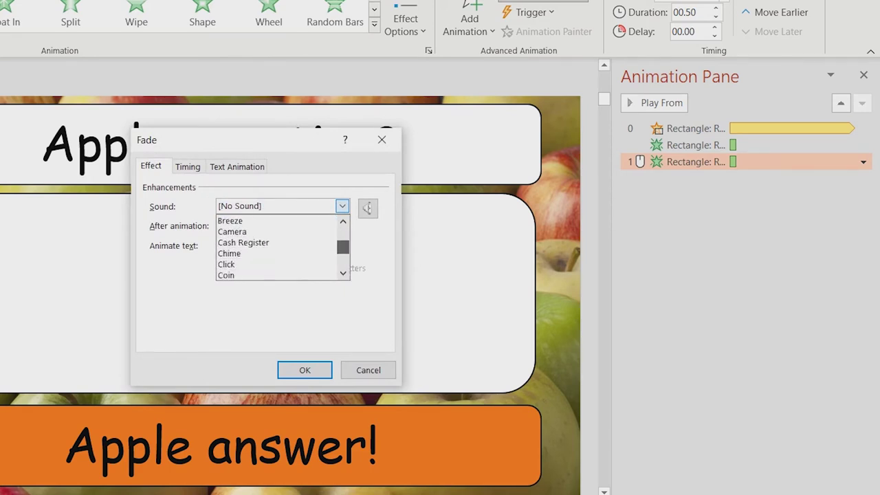
pyautogui.scroll(1, 282, 247)
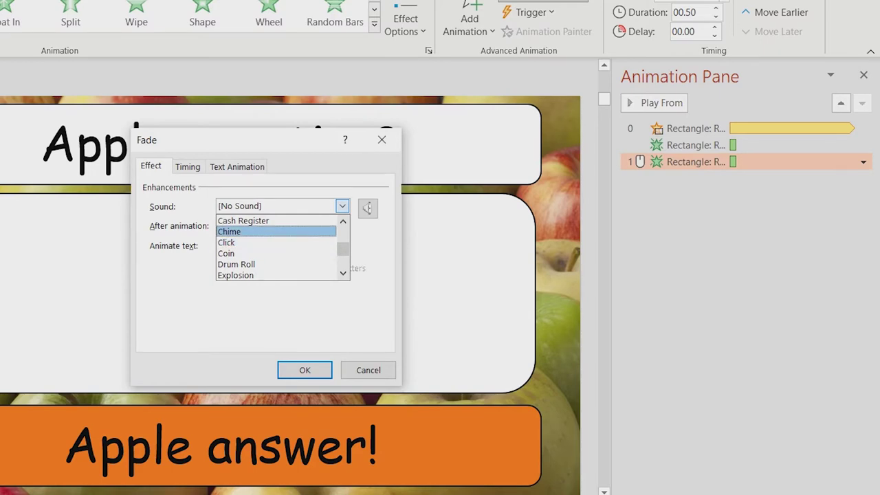
pyautogui.click(229, 231)
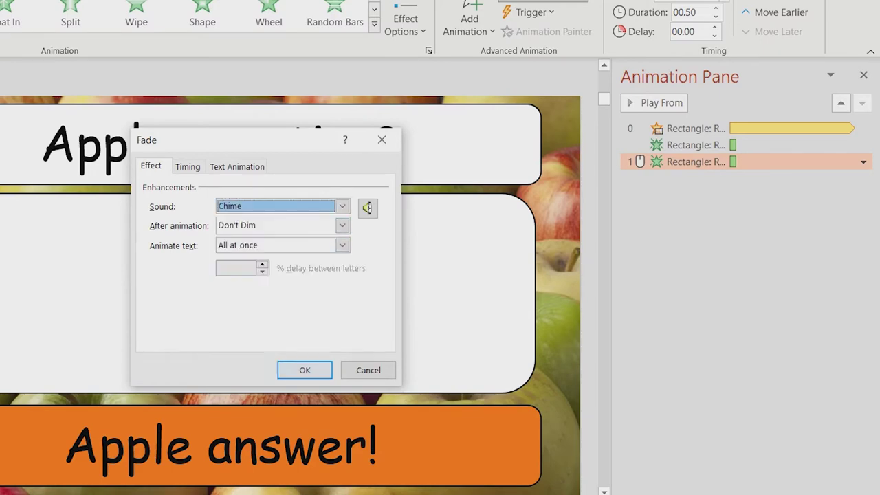
pyautogui.click(304, 370)
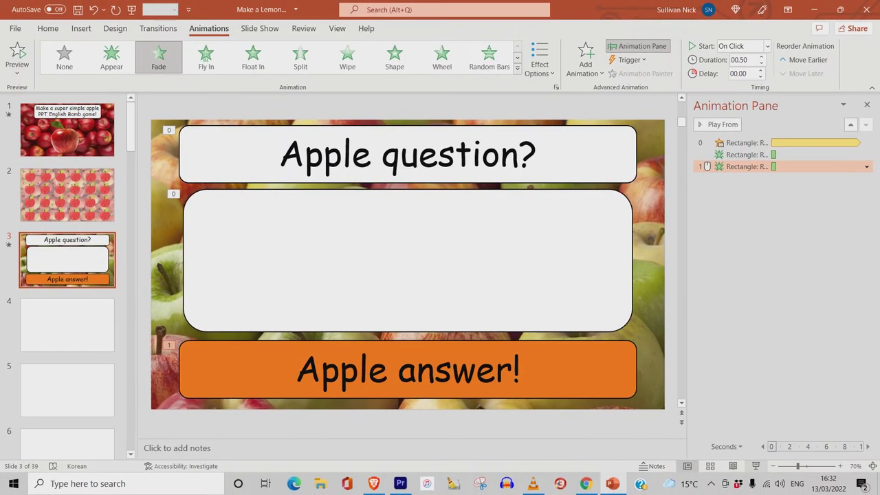
# Step: Play the question slide as a slide show through to the answer, exit, and look over the apple grid and question slides
pyautogui.click(755, 466)
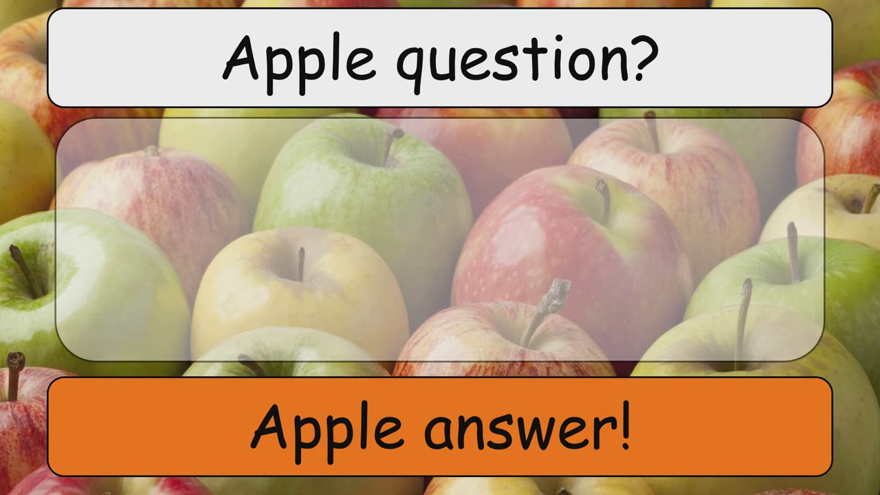
pyautogui.press('Escape')
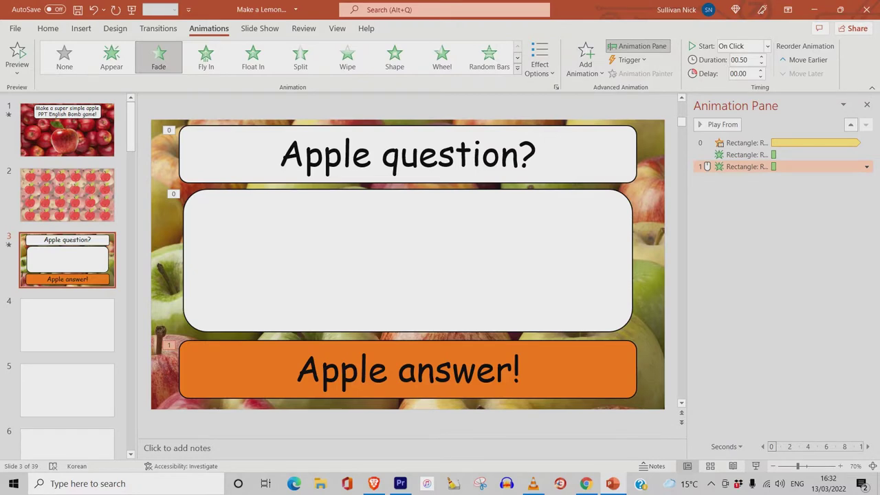
pyautogui.click(66, 195)
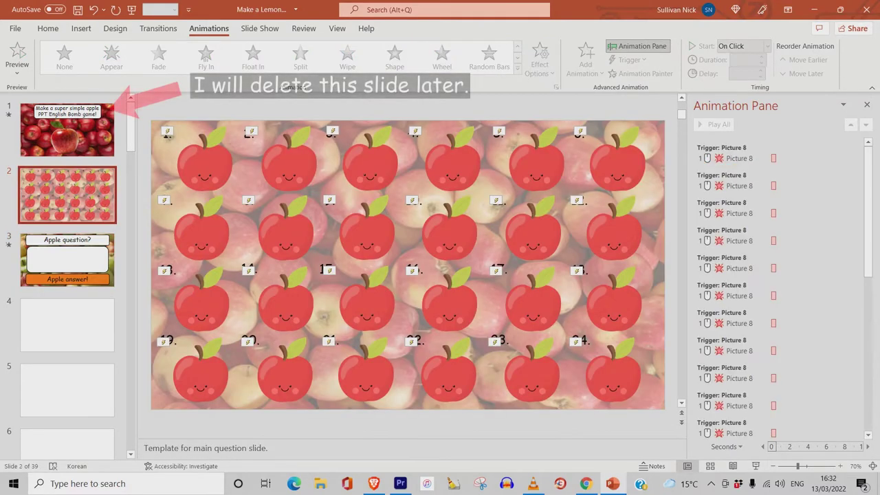
pyautogui.click(67, 259)
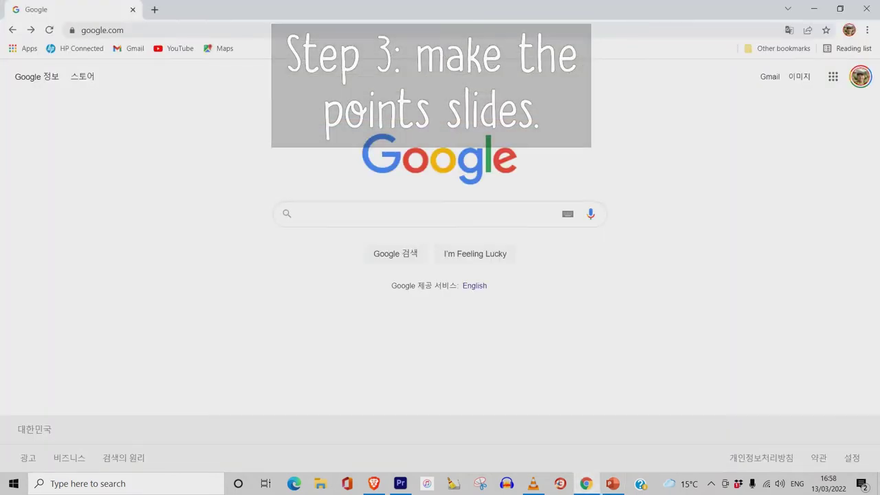
# Step: Search Google Images for "apple cute png" and browse the pictures for a cartoon apple
pyautogui.click(300, 213)
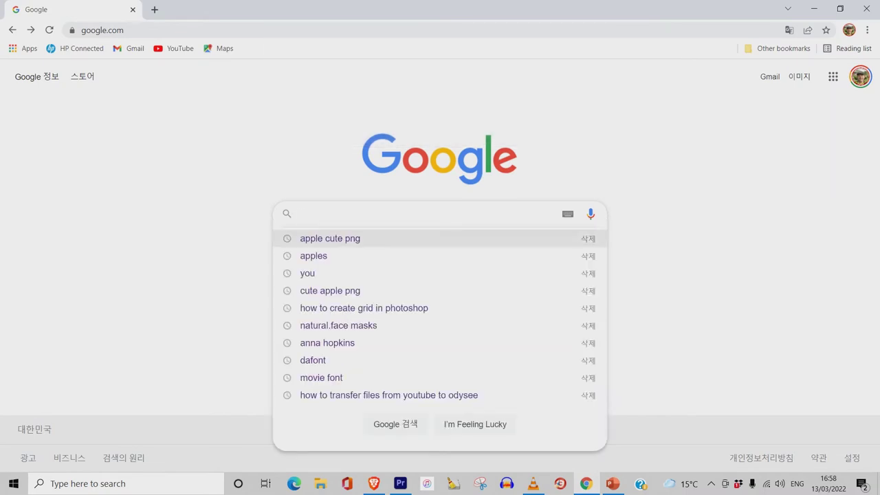
pyautogui.click(330, 239)
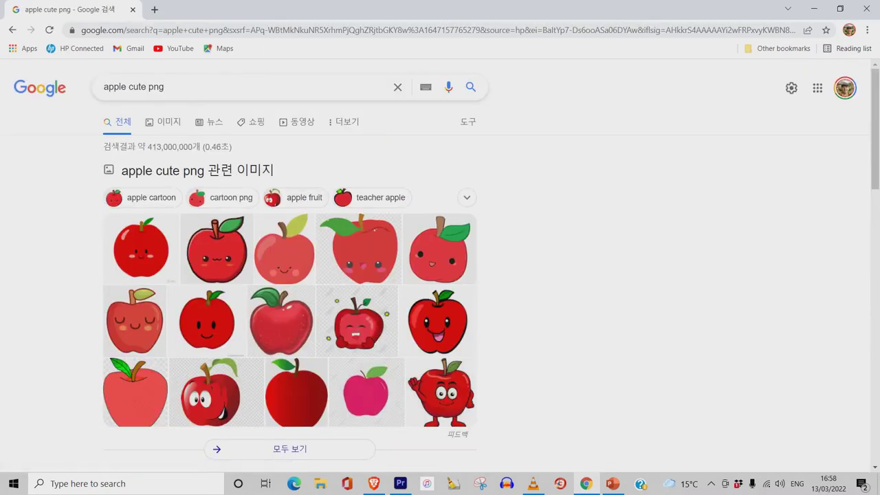
pyautogui.click(163, 122)
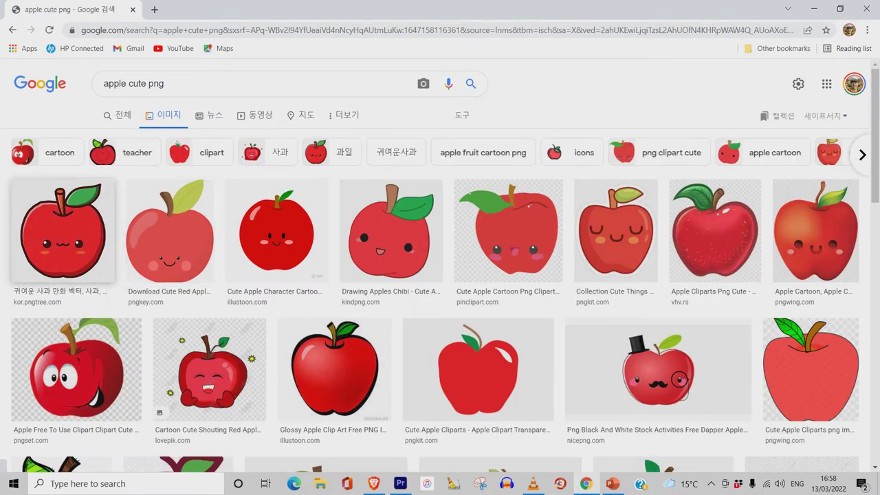
pyautogui.scroll(-4, 440, 275)
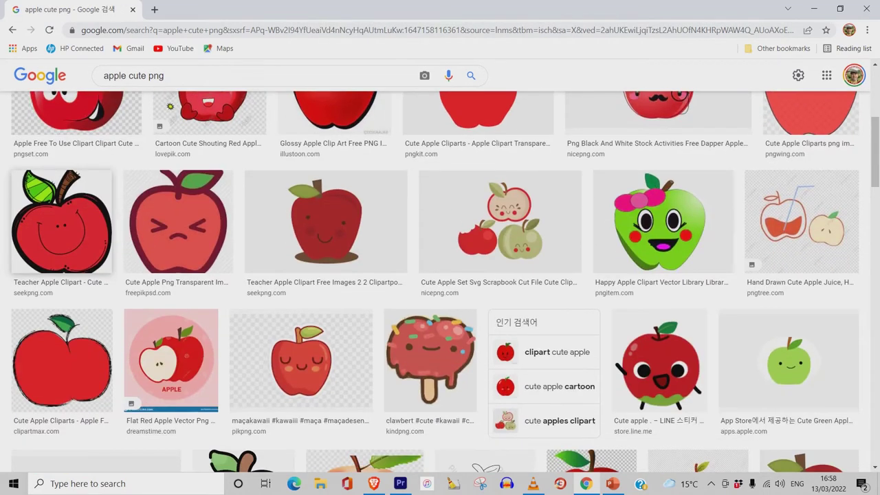
# Step: Copy the smiling Teacher Apple Clipart image from SeekPNG, return to PowerPoint and paste it onto blank slide 4
pyautogui.click(62, 221)
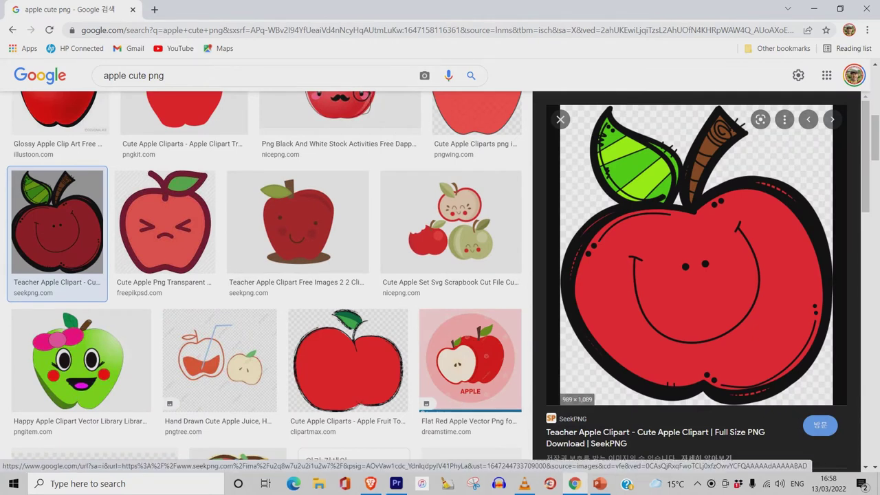
pyautogui.rightClick(722, 241)
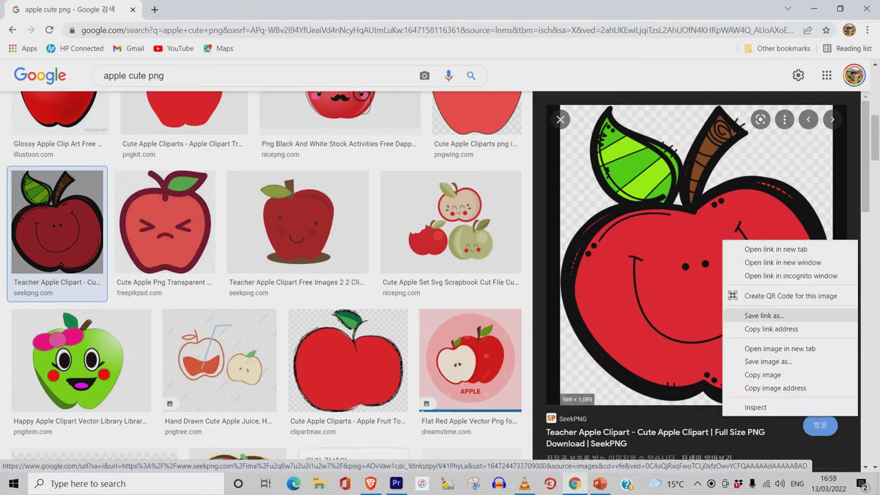
pyautogui.click(762, 375)
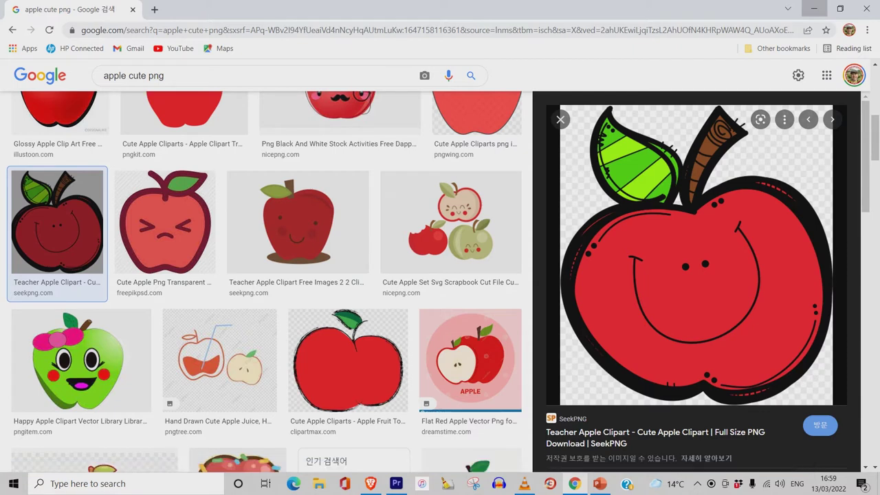
pyautogui.click(814, 9)
pyautogui.hotkey('ctrl', 'v')
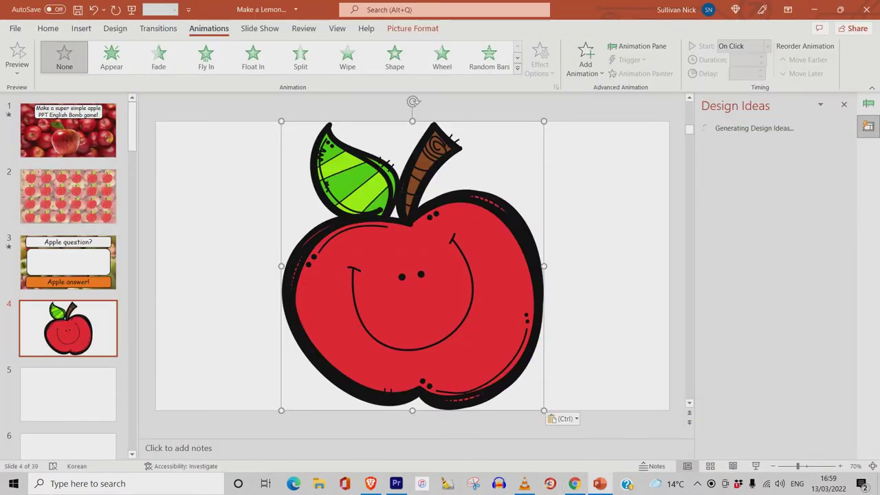
# Step: Show the Animation Pane, shrink the pasted apple and place it in the lower-left corner of the slide
pyautogui.click(637, 46)
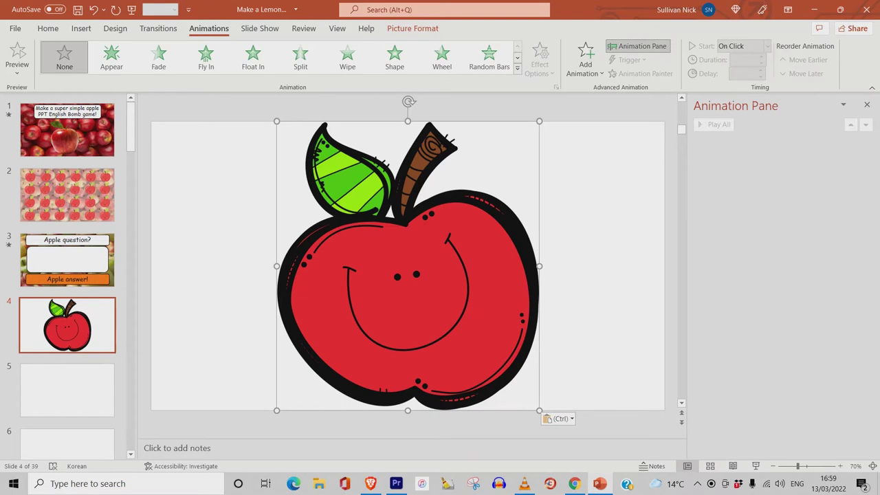
pyautogui.moveTo(539, 121); pyautogui.dragTo(502, 163)
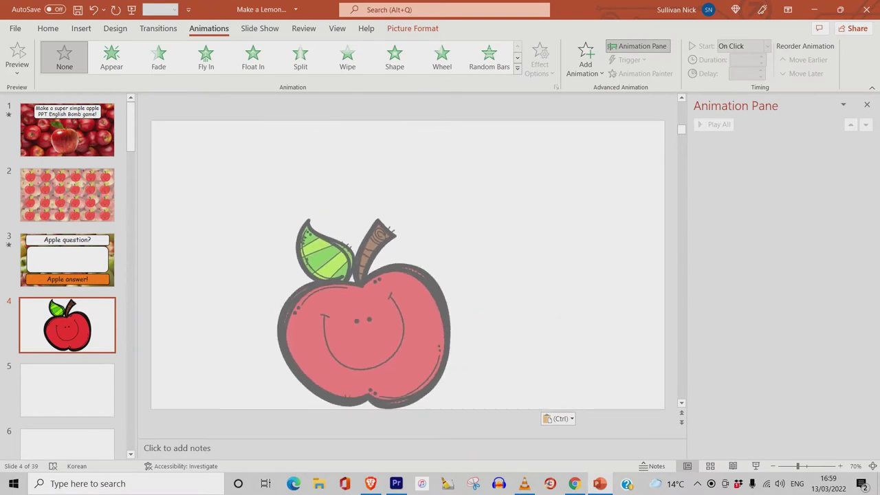
pyautogui.moveTo(329, 352); pyautogui.dragTo(231, 341)
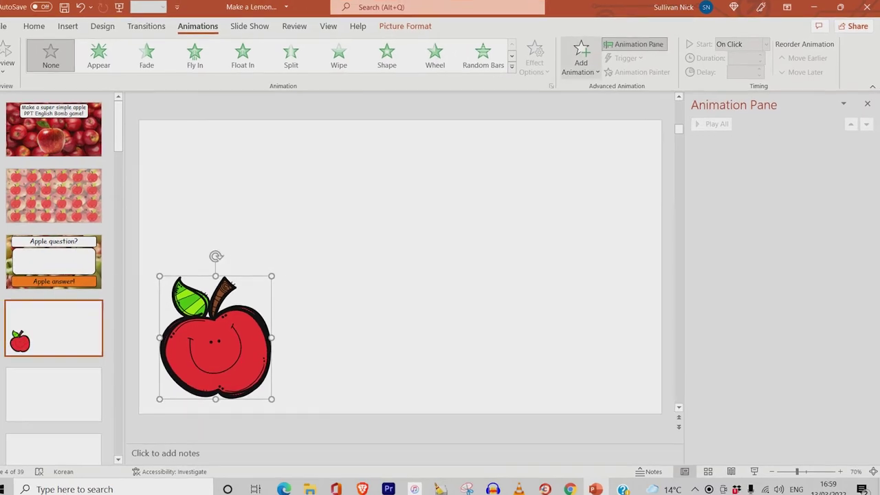
# Step: Add a Float In entrance animation to the apple and give it the Arrow sound effect
pyautogui.click(516, 38)
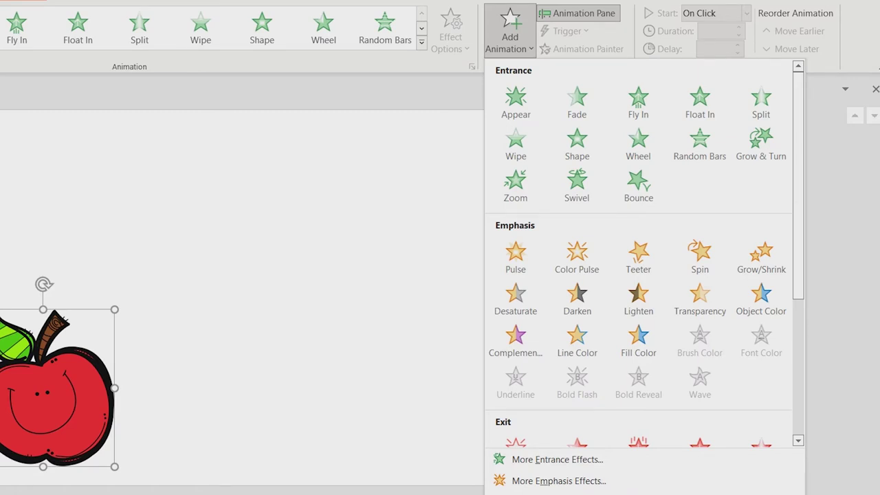
pyautogui.click(700, 101)
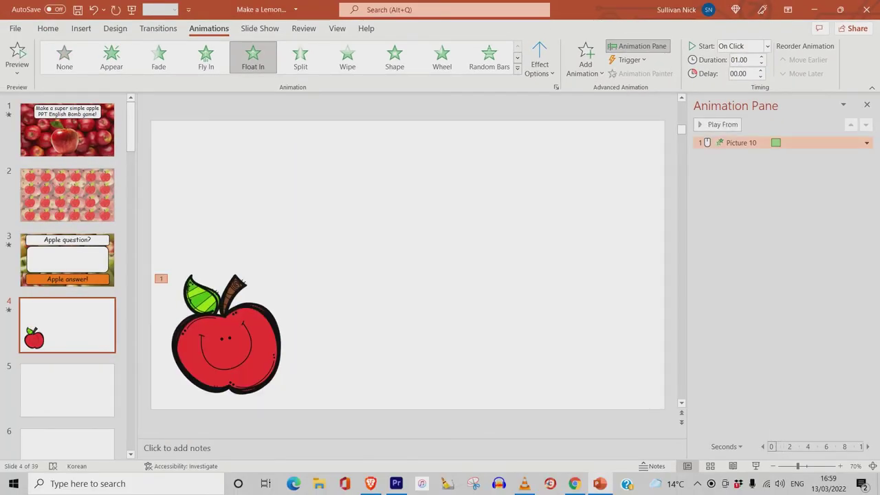
pyautogui.click(866, 142)
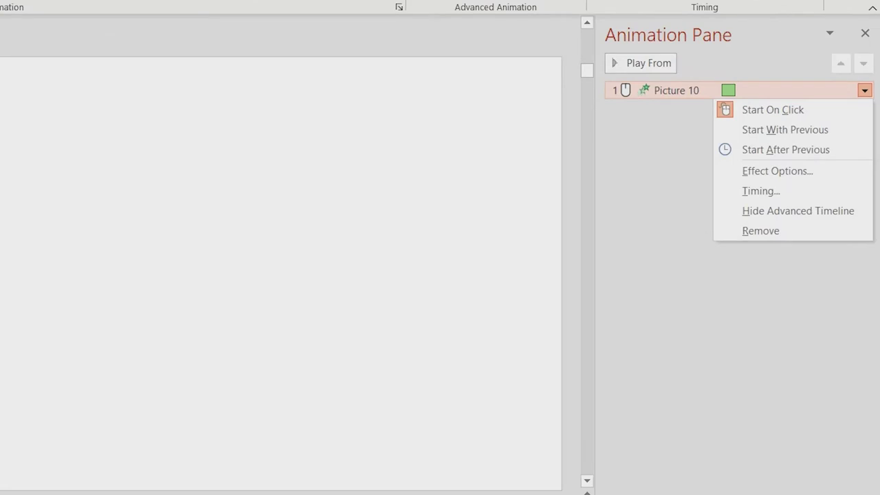
pyautogui.click(808, 197)
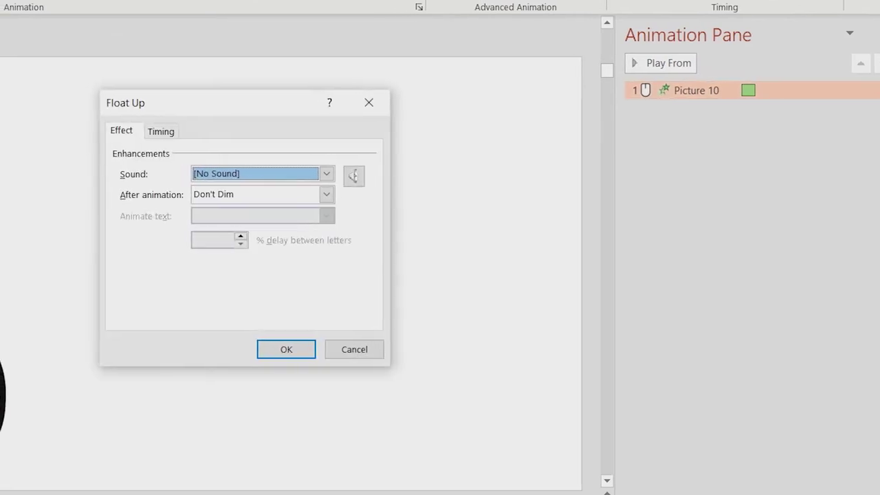
pyautogui.click(307, 173)
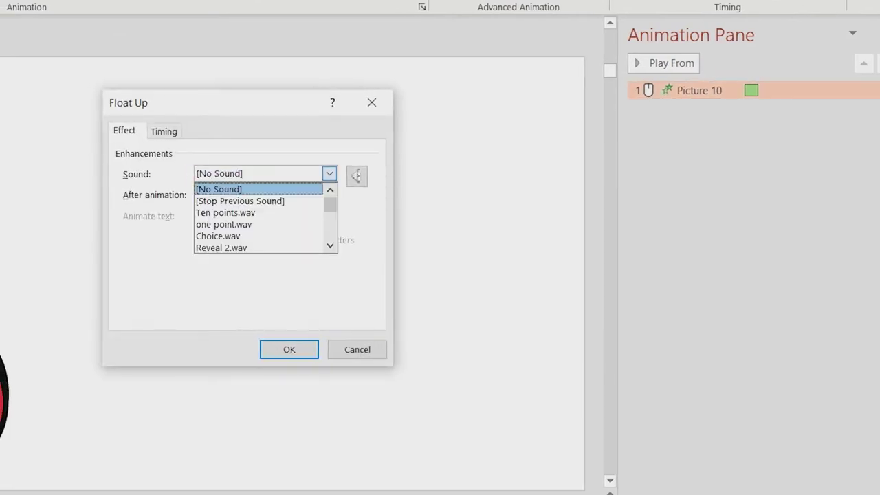
pyautogui.moveTo(330, 204); pyautogui.dragTo(330, 212)
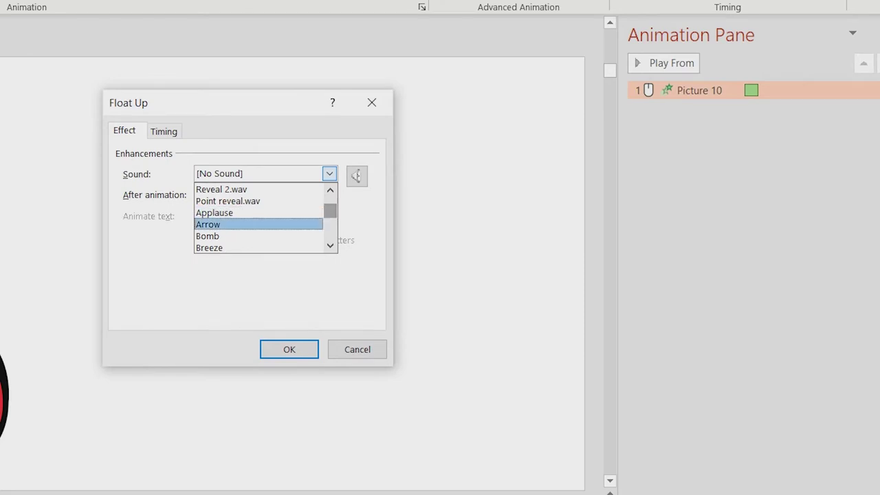
pyautogui.click(258, 224)
pyautogui.click(289, 349)
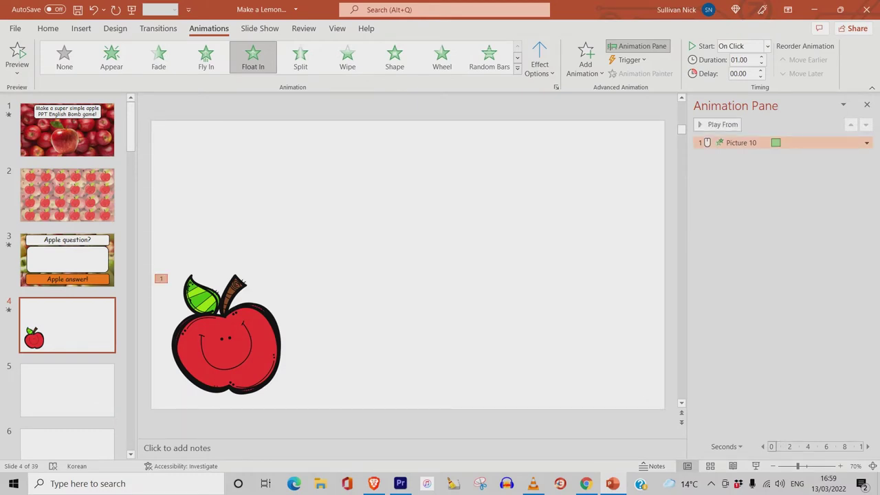
# Step: Set the apple's Float In animation to start With Previous and play slide 4 as a slide show
pyautogui.click(866, 143)
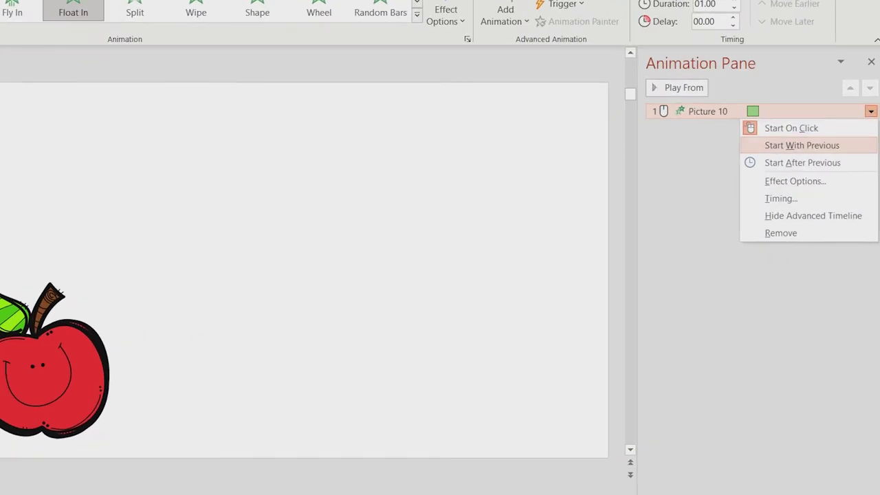
pyautogui.click(801, 145)
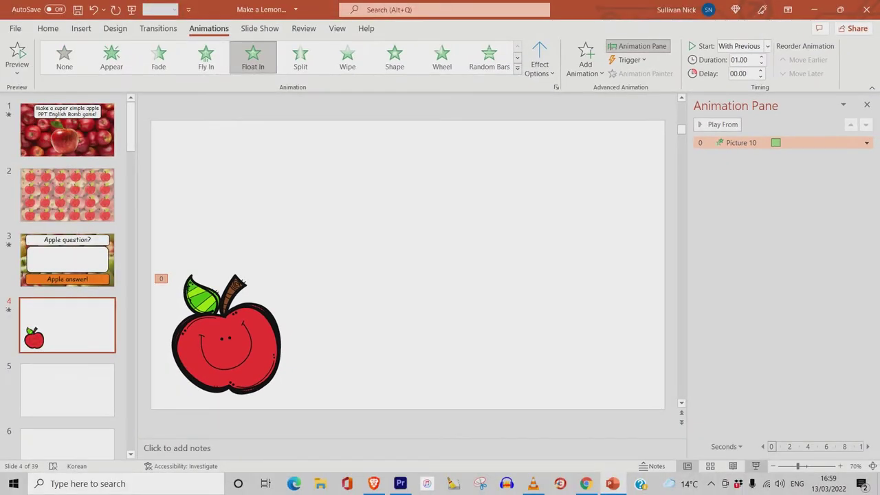
pyautogui.hotkey('shift', 'F5')
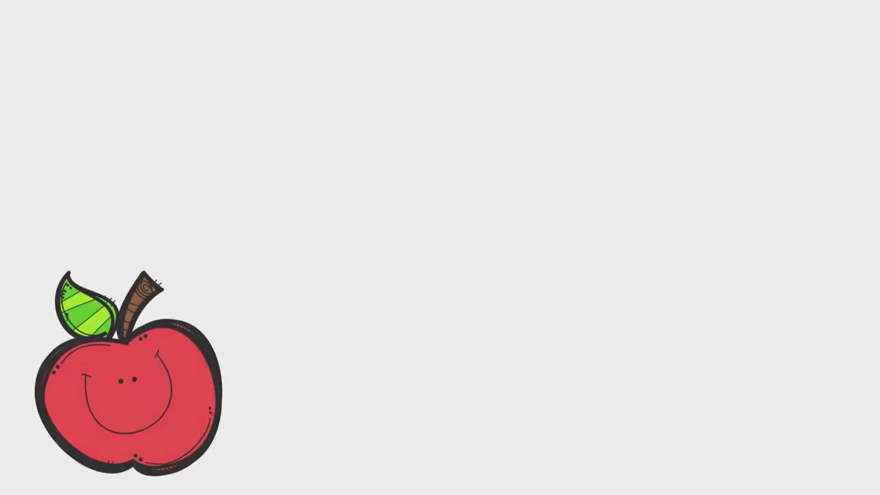
# Step: End the slide show, duplicate the smiling apple on slide 4 and place the copy above and to the right of the original
pyautogui.press('Escape')
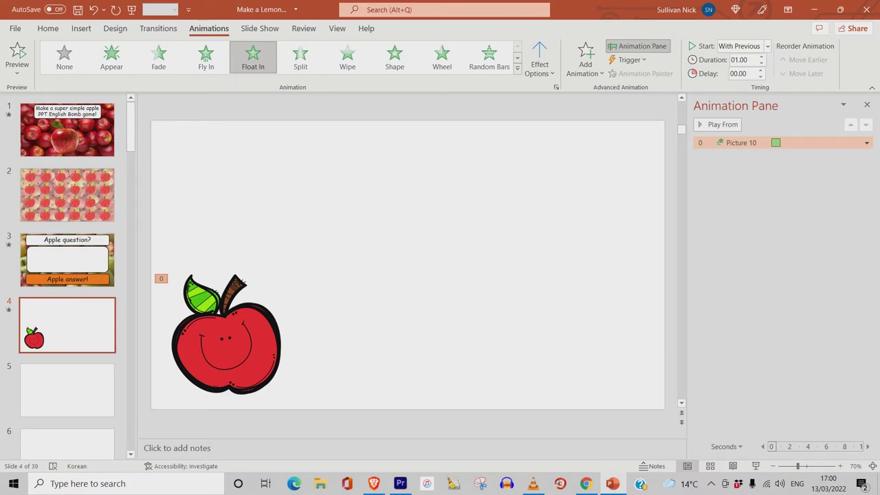
pyautogui.click(227, 336)
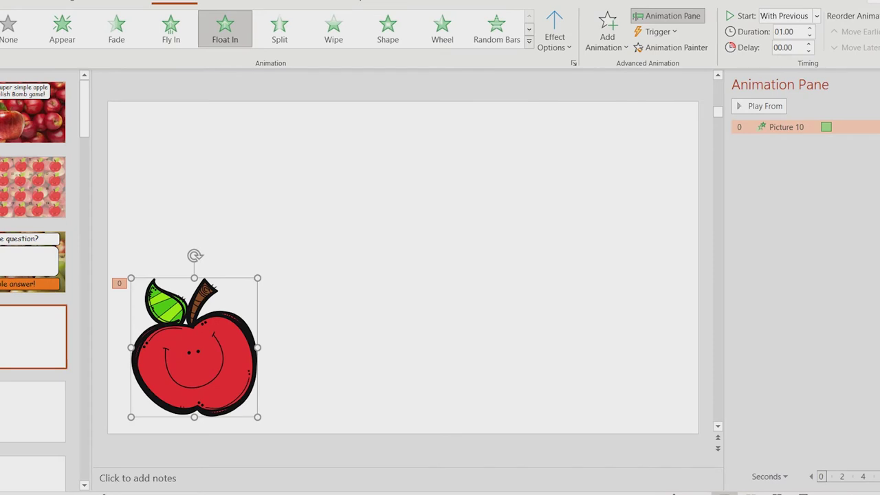
pyautogui.rightClick(203, 352)
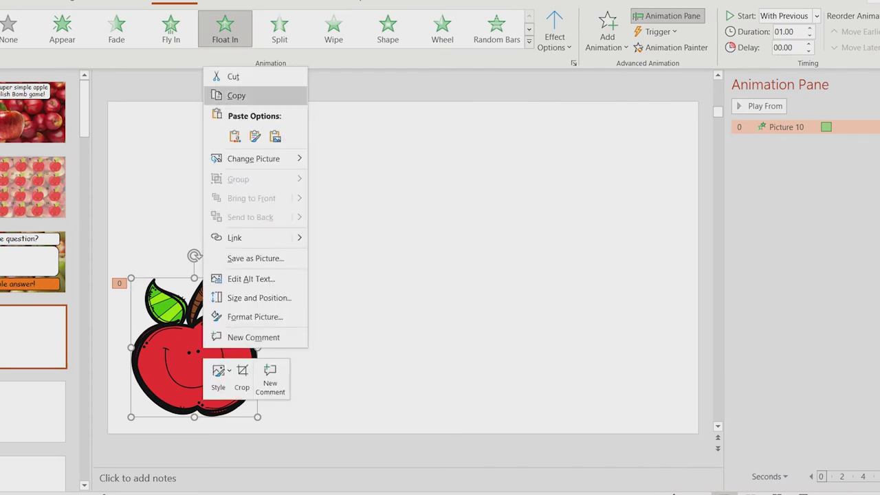
pyautogui.click(236, 96)
pyautogui.press('Escape')
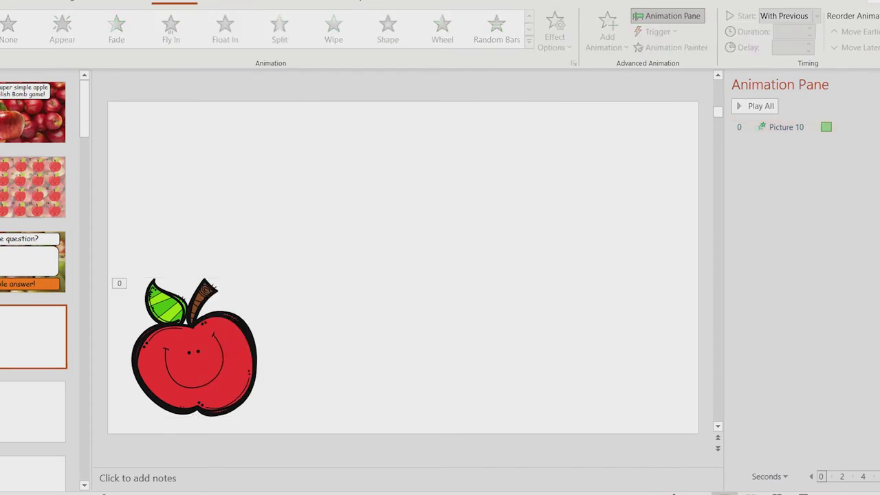
pyautogui.hotkey('ctrl', 'v')
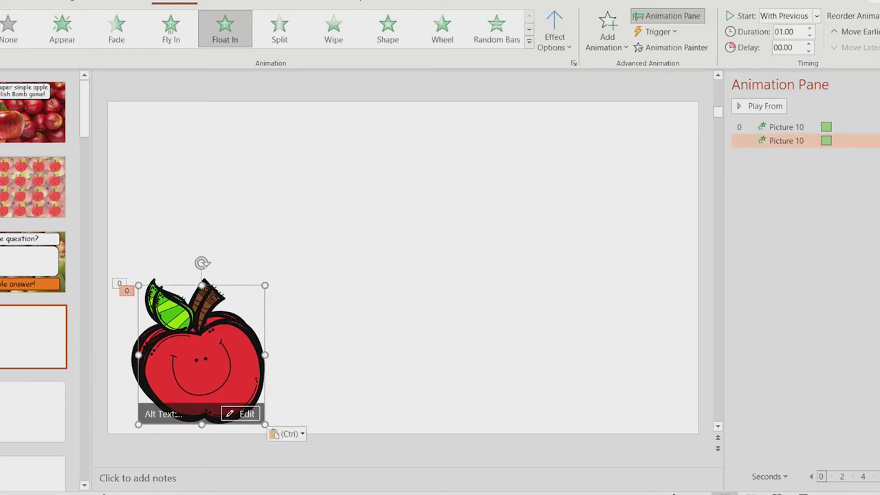
pyautogui.moveTo(202, 355); pyautogui.dragTo(281, 204)
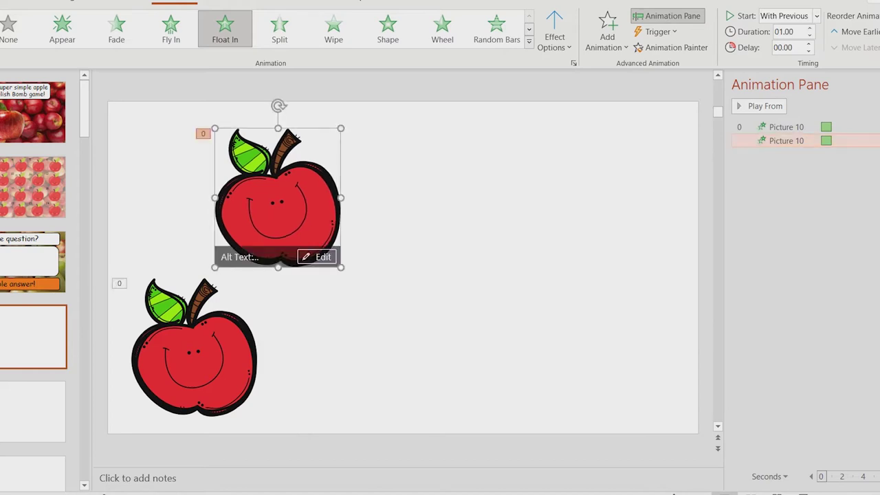
# Step: Set the second apple's Float In delay to 1 second and play slide 4 as a slide show to check it
pyautogui.click(876, 140)
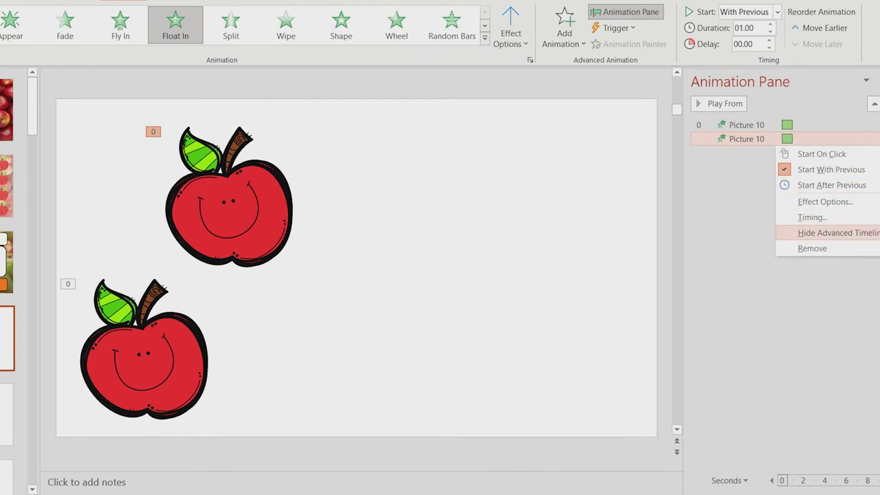
pyautogui.click(812, 217)
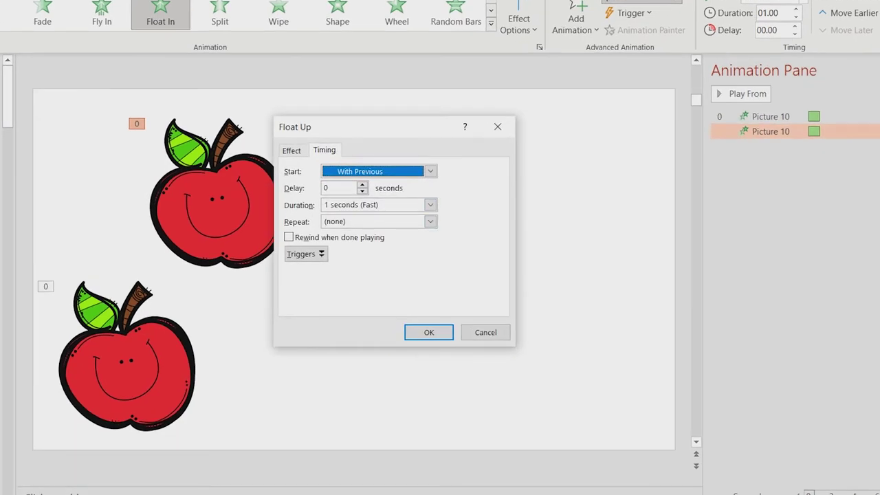
pyautogui.press('Tab')
pyautogui.press('Up')
pyautogui.press('Up')
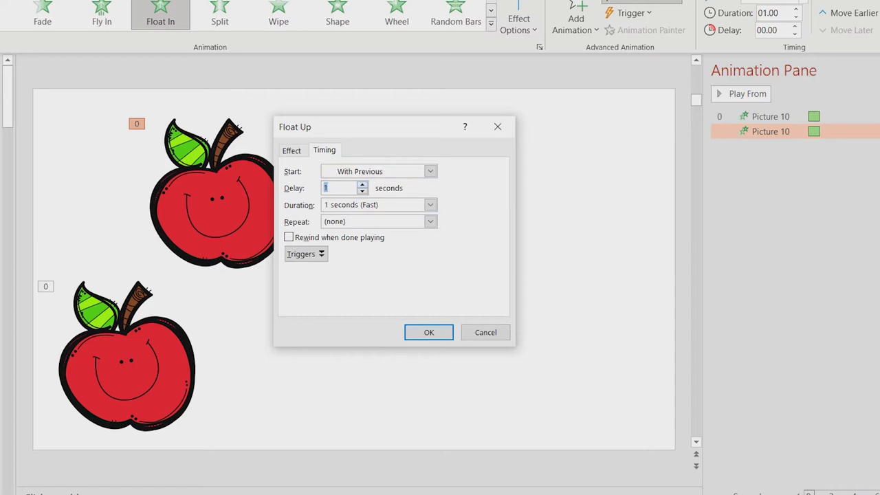
pyautogui.press('Return')
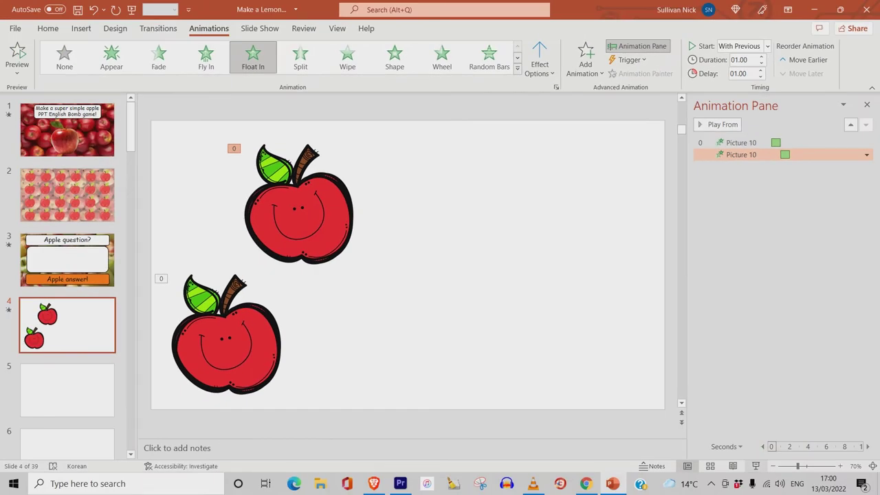
pyautogui.hotkey('shift', 'F5')
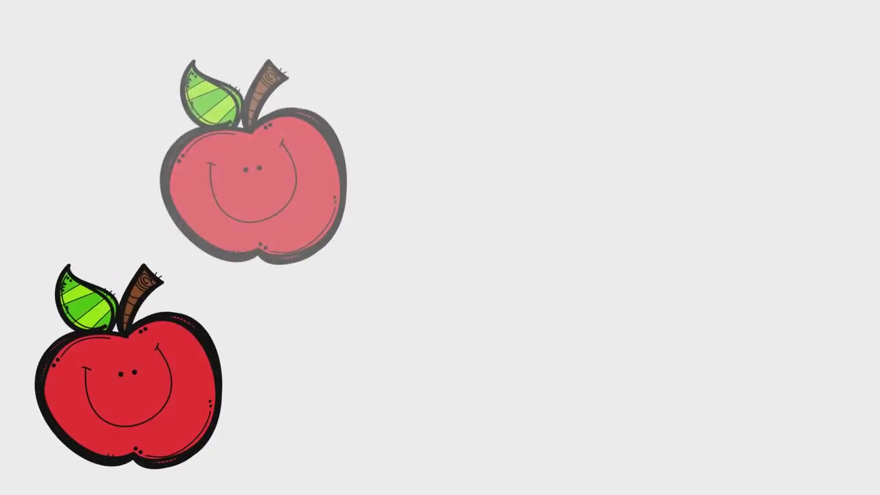
pyautogui.press('Escape')
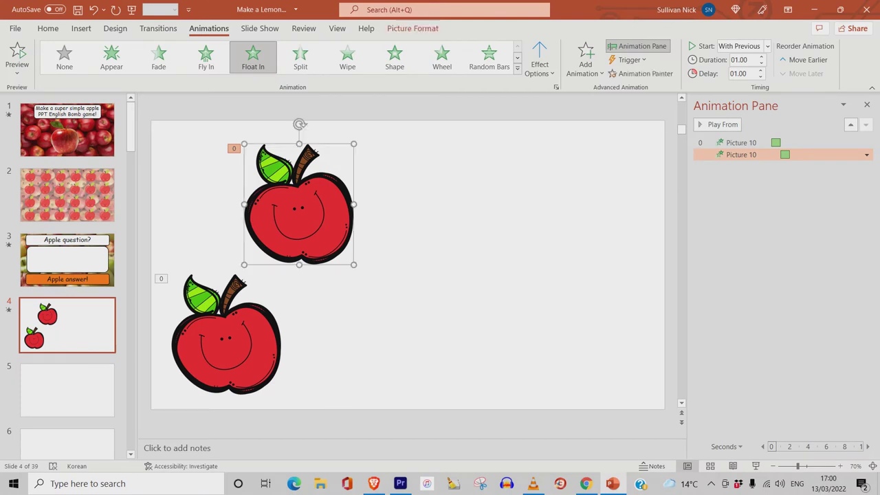
# Step: Duplicate the second apple and place the copy in the middle of the slide's lower row
pyautogui.rightClick(325, 212)
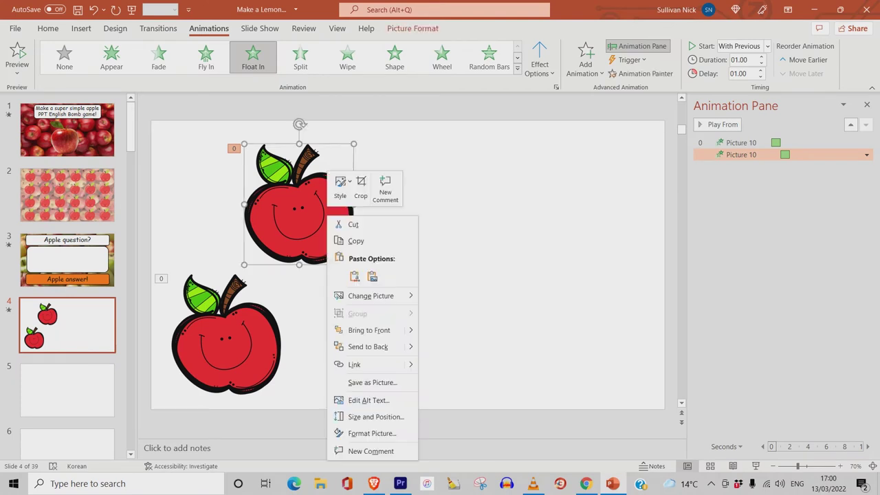
pyautogui.click(356, 241)
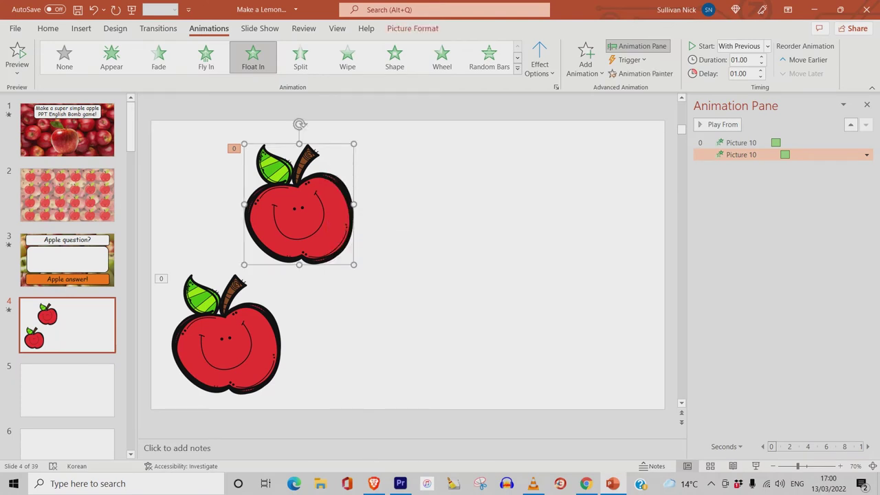
pyautogui.hotkey('ctrl', 'v')
pyautogui.moveTo(303, 206); pyautogui.dragTo(416, 336)
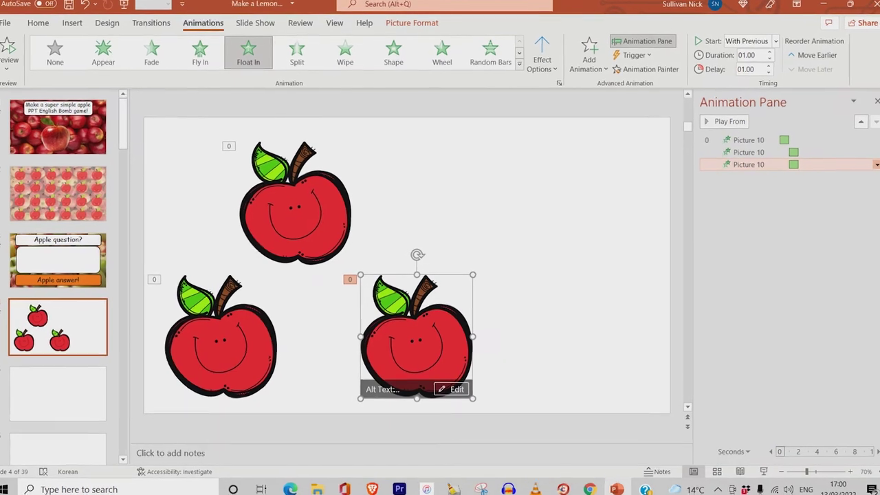
# Step: Set the third apple's Float In animation delay to 2 seconds
pyautogui.click(876, 165)
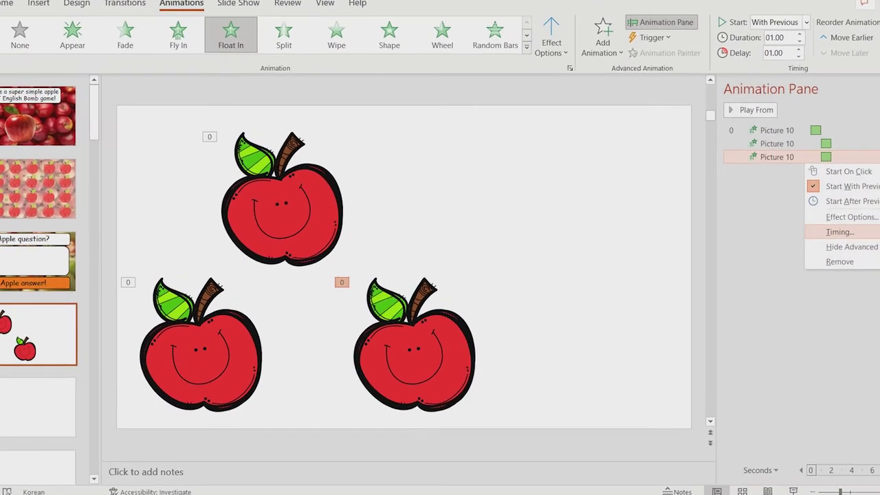
pyautogui.click(806, 235)
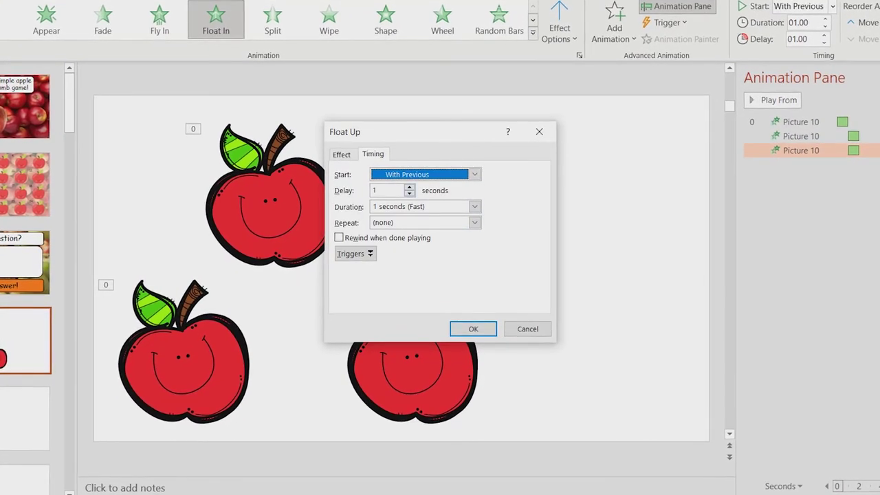
pyautogui.click(409, 186)
pyautogui.click(409, 186)
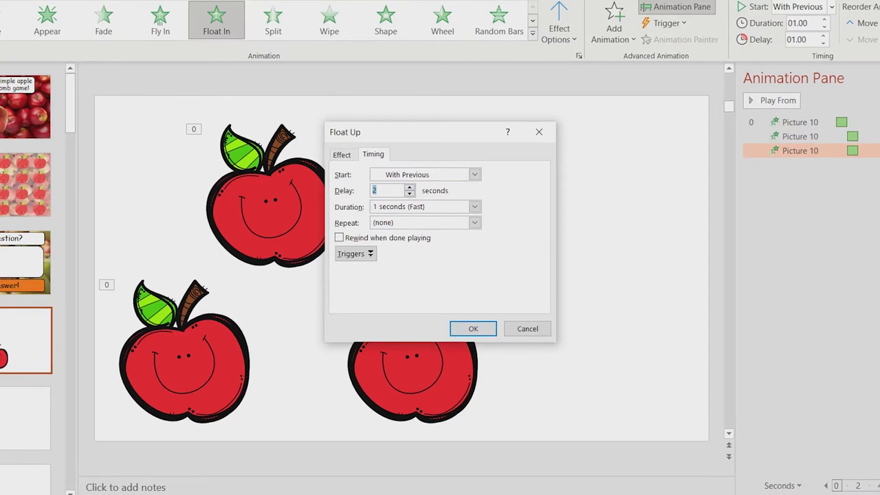
pyautogui.press('Return')
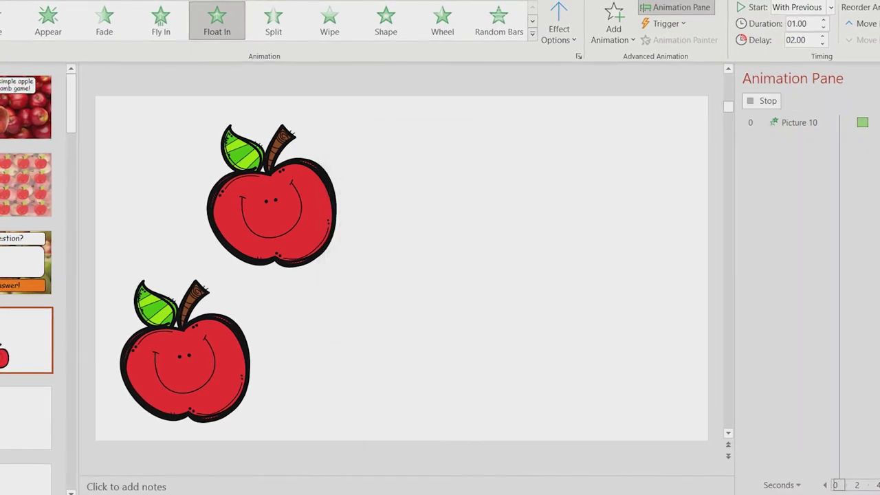
# Step: Duplicate the third apple and place the copy in the upper row, level with the second apple
pyautogui.click(413, 358)
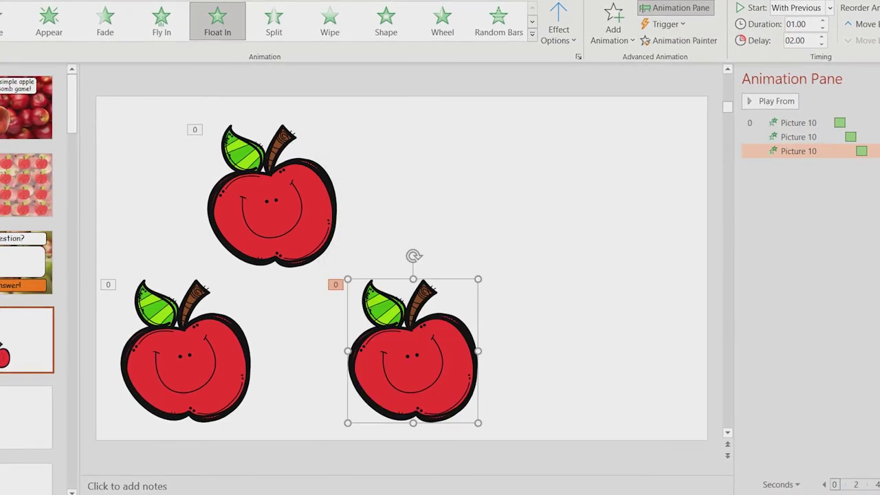
pyautogui.rightClick(452, 371)
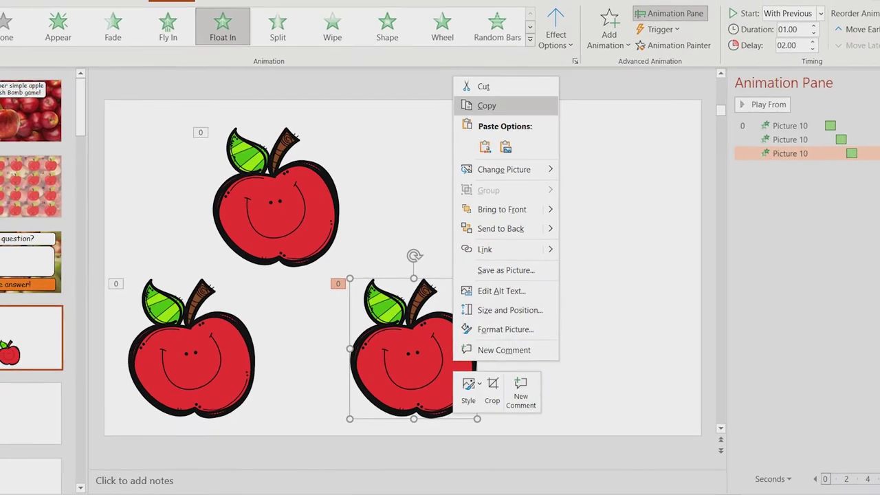
pyautogui.click(487, 104)
pyautogui.hotkey('ctrl', 'v')
pyautogui.moveTo(416, 350); pyautogui.dragTo(522, 200)
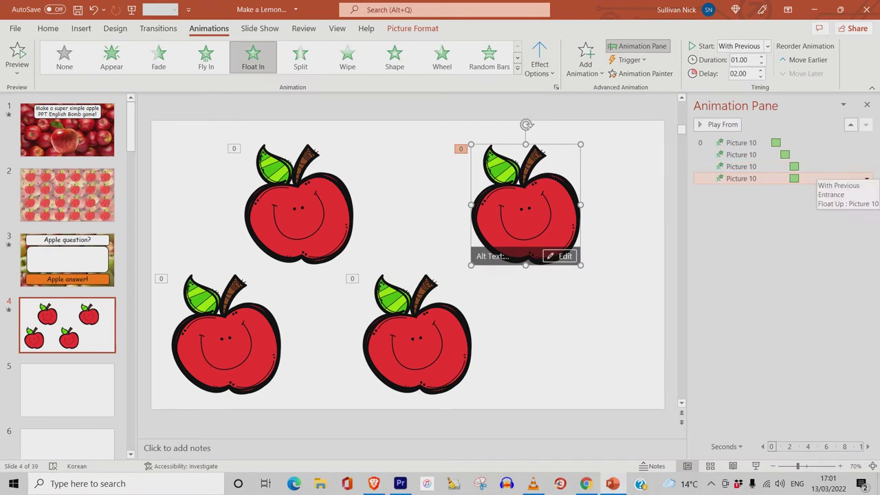
# Step: Set the fourth apple's Float In animation delay to 3 seconds
pyautogui.click(866, 178)
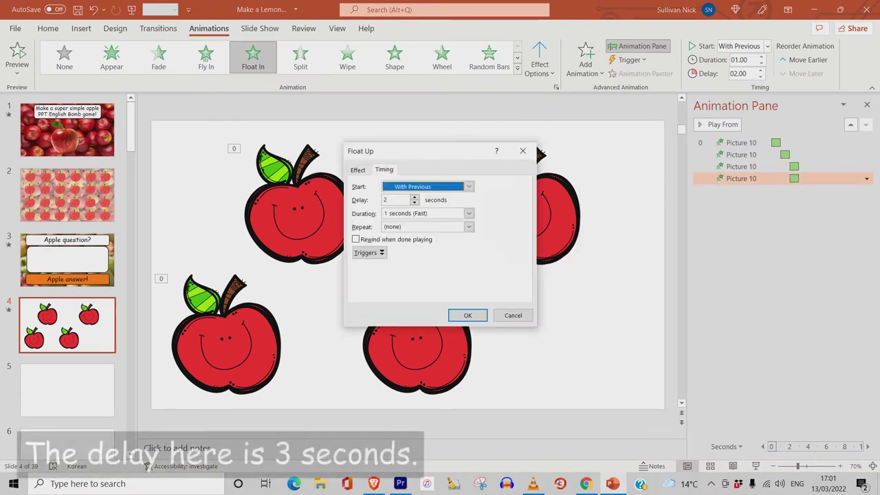
pyautogui.click(414, 197)
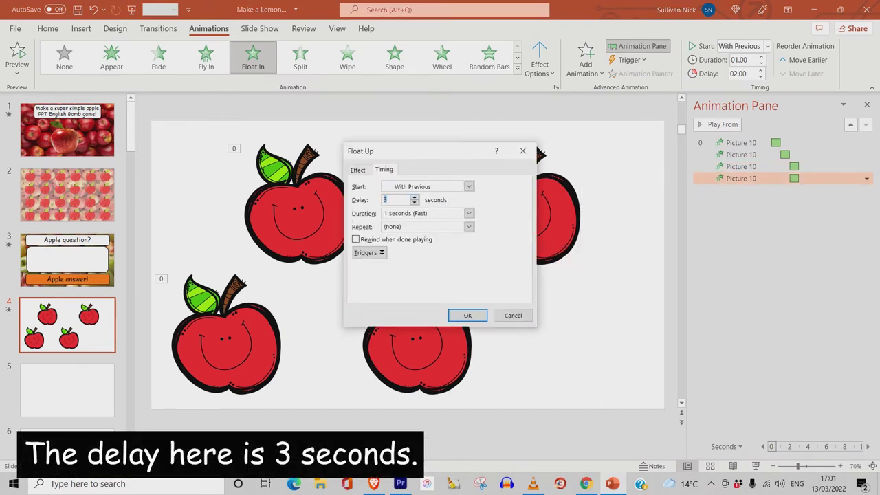
pyautogui.write('3')
pyautogui.press('Return')
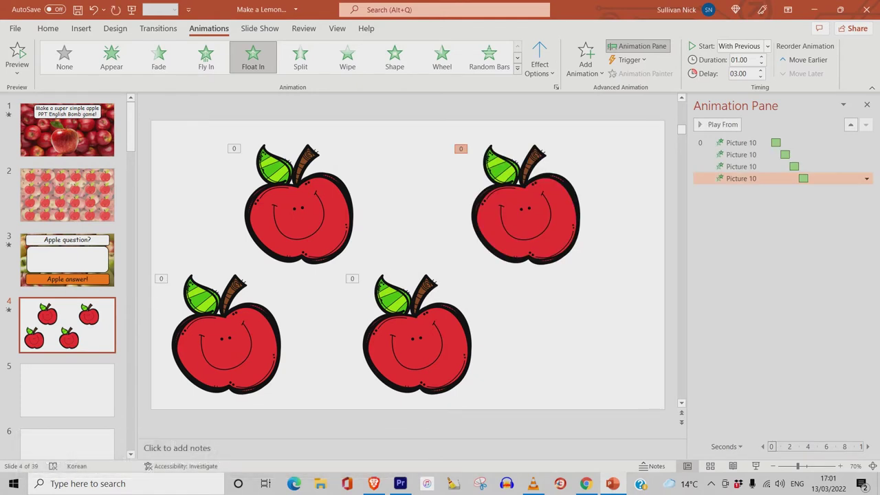
# Step: Duplicate the fourth apple and place the copy in the slide's lower-right corner, level with the lower row
pyautogui.rightClick(528, 205)
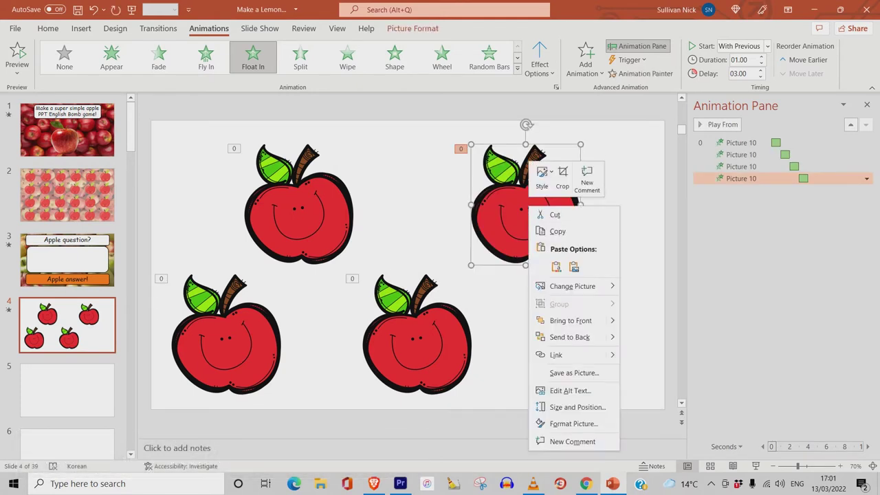
pyautogui.click(557, 231)
pyautogui.press('Escape')
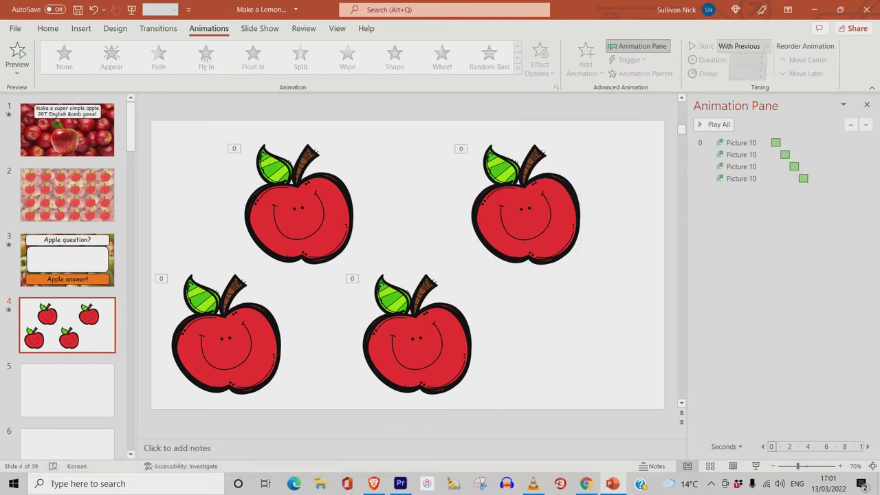
pyautogui.hotkey('ctrl', 'v')
pyautogui.moveTo(532, 206); pyautogui.dragTo(591, 335)
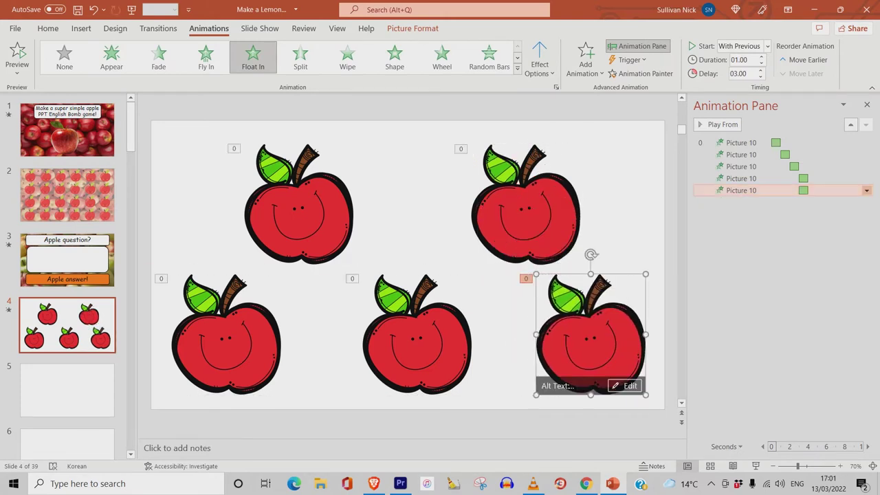
# Step: Set the fifth apple's Float In animation delay to 4 seconds
pyautogui.click(866, 191)
pyautogui.click(797, 257)
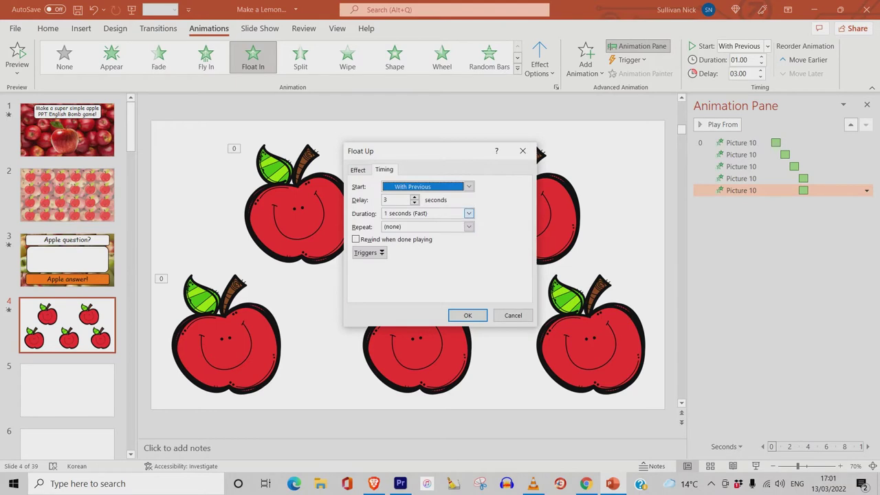
pyautogui.click(415, 197)
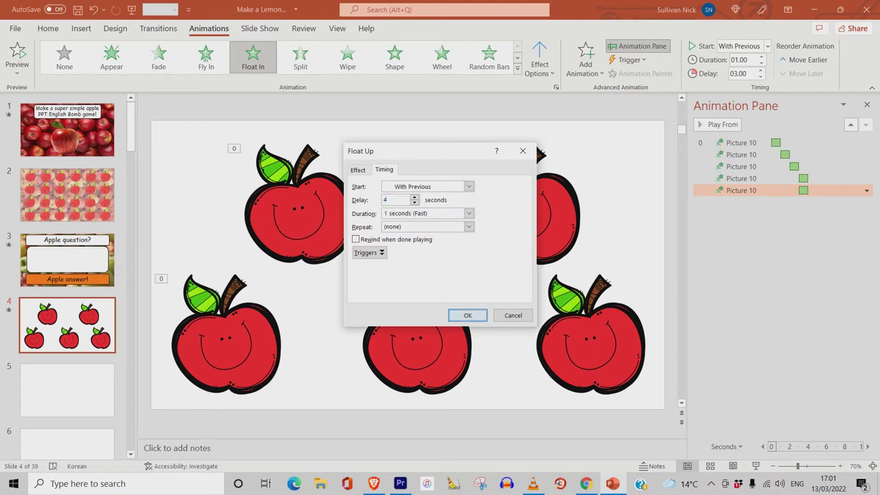
pyautogui.press('Return')
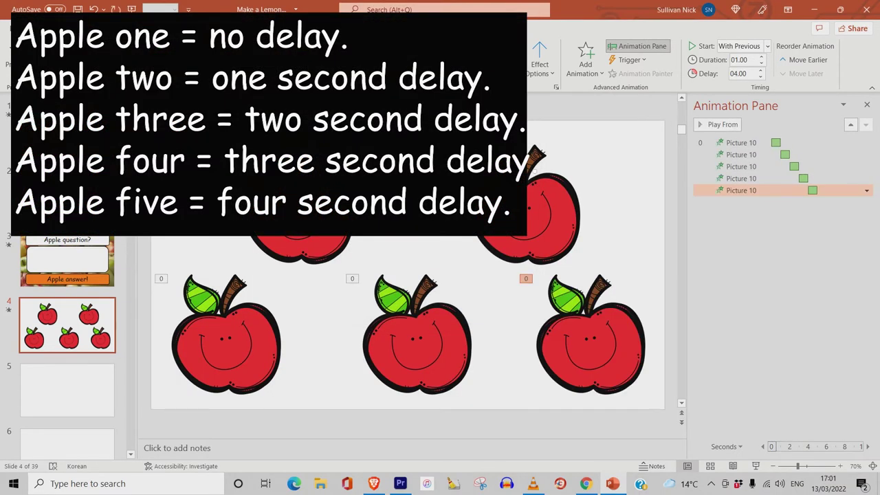
# Step: Nudge the lower middle apple, raise the two upper apples and move them closer together, and play slide 4 as a slide show
pyautogui.moveTo(417, 344); pyautogui.dragTo(415, 344)
pyautogui.moveTo(298, 214); pyautogui.dragTo(307, 207)
pyautogui.moveTo(525, 214); pyautogui.dragTo(519, 205)
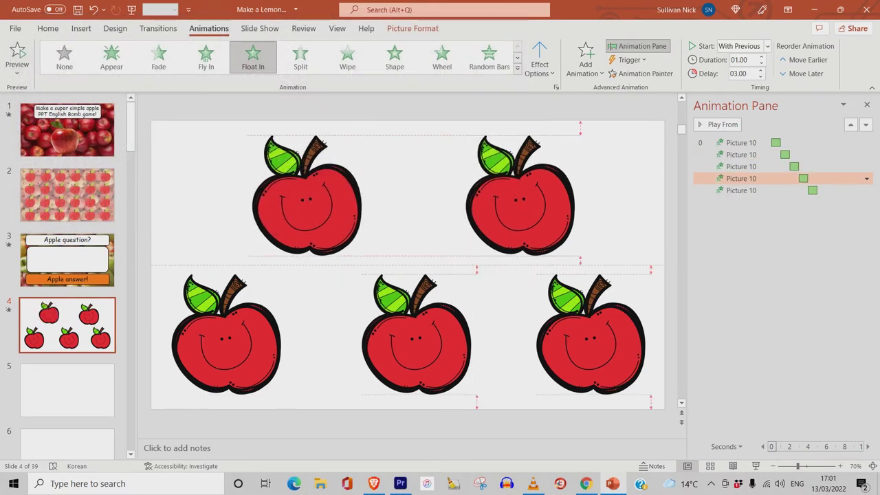
pyautogui.moveTo(519, 205); pyautogui.dragTo(500, 205)
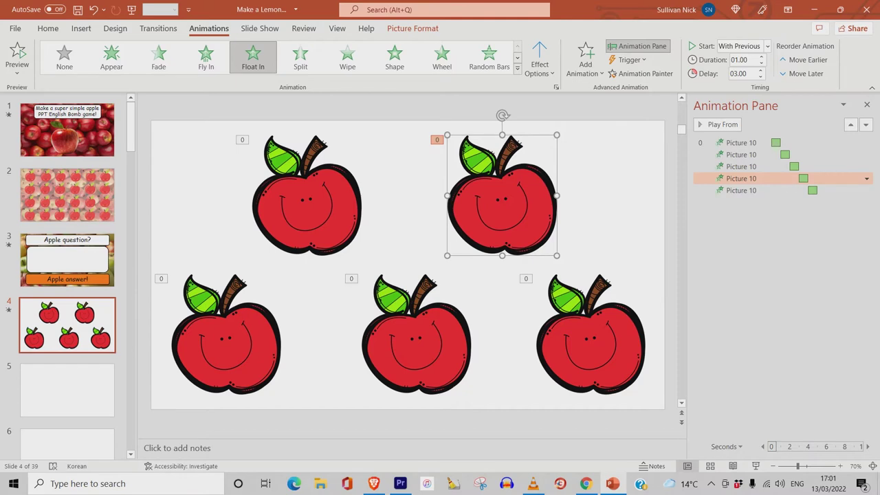
pyautogui.hotkey('shift', 'F5')
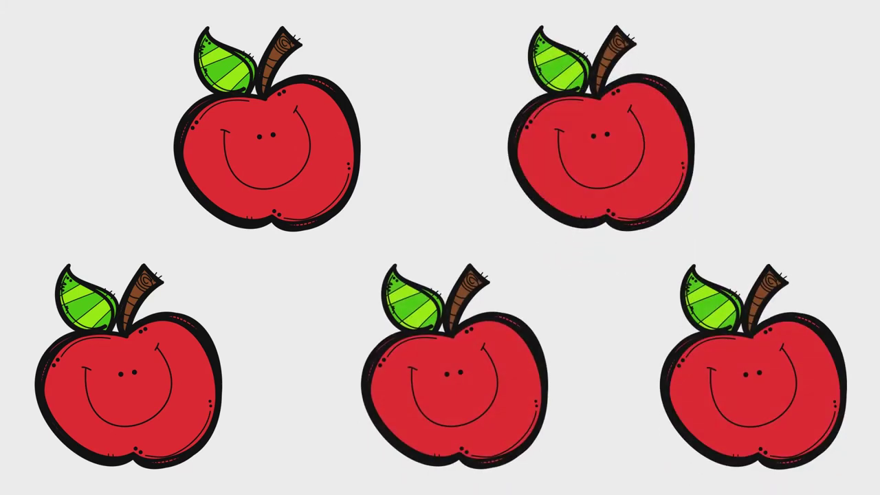
pyautogui.press('Escape')
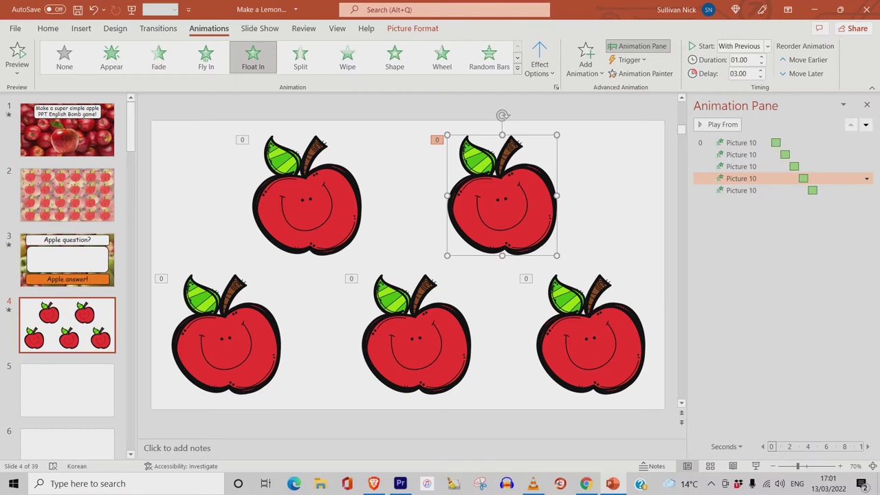
# Step: Switch to Chrome and change the image search from "apple cute png" to "5 png"
pyautogui.press('Escape')
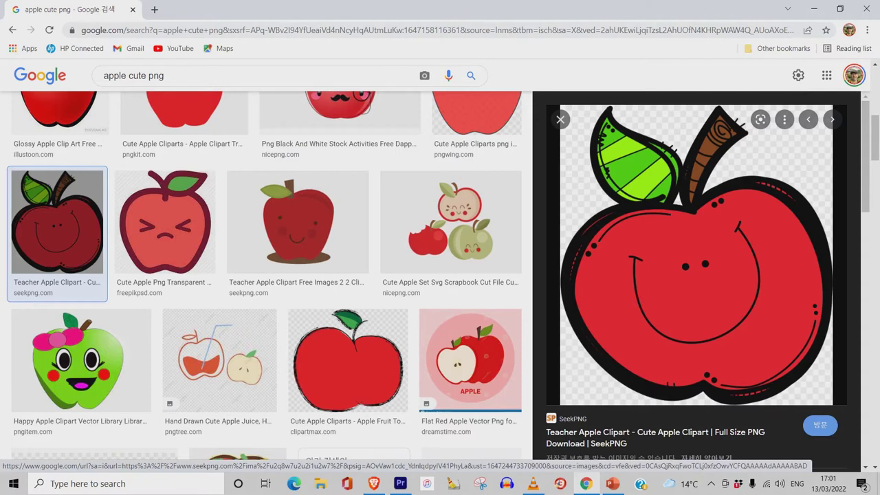
pyautogui.scroll(5, 268, 309)
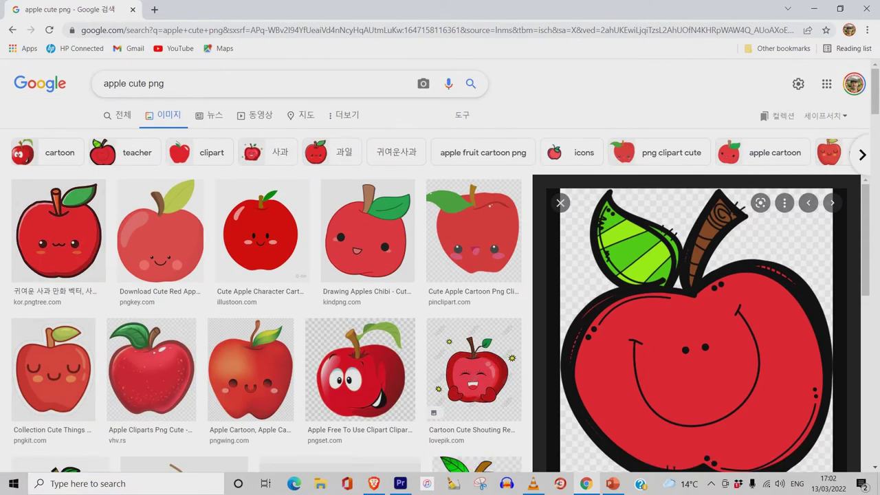
pyautogui.moveTo(103, 83); pyautogui.dragTo(146, 83)
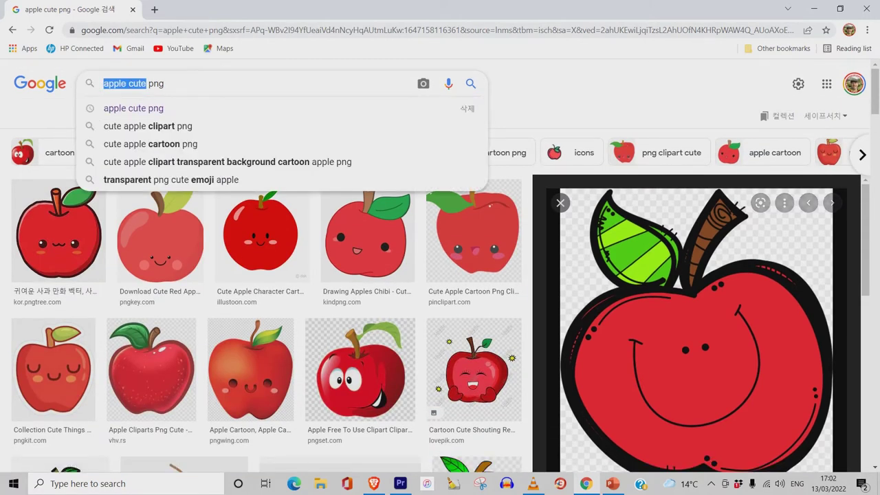
pyautogui.press('BackSpace')
pyautogui.write('5')
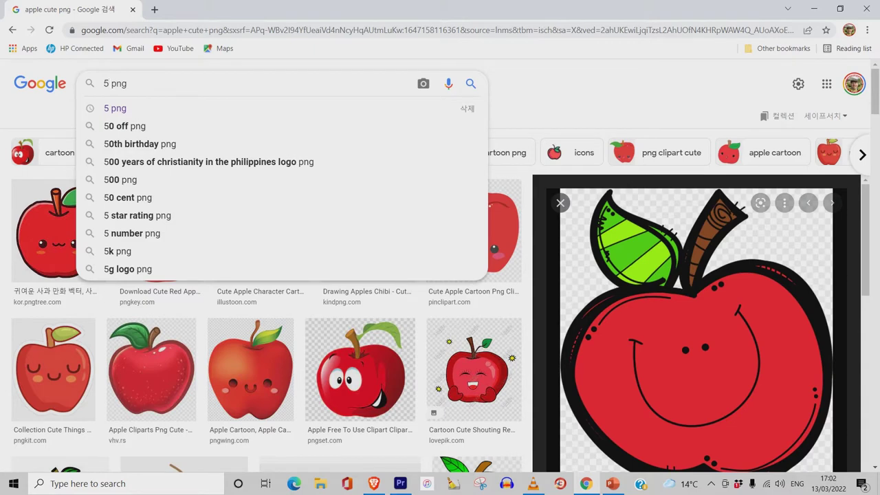
pyautogui.press('Return')
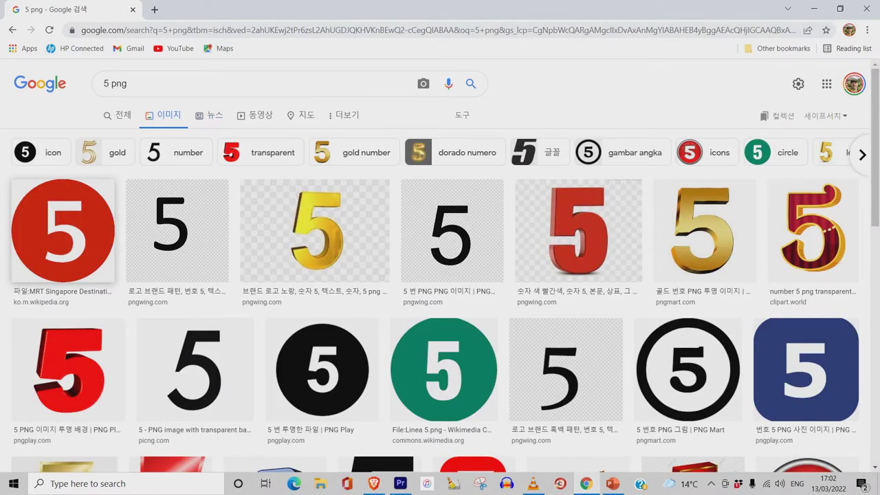
# Step: Open the red circle image with the white number 5 from the image results and copy it
pyautogui.click(63, 230)
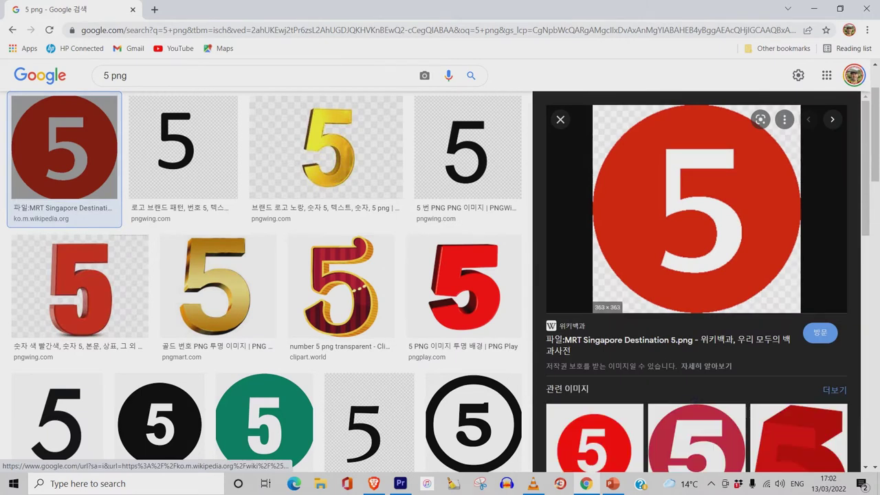
pyautogui.rightClick(724, 187)
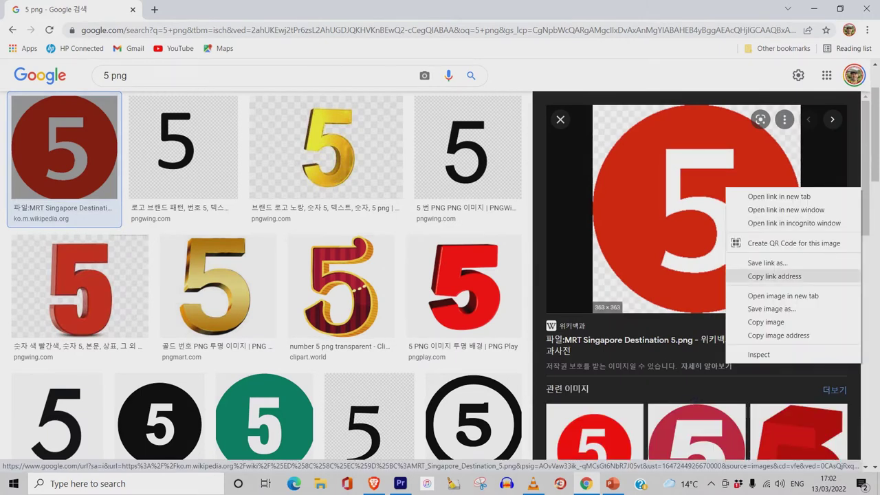
pyautogui.click(756, 321)
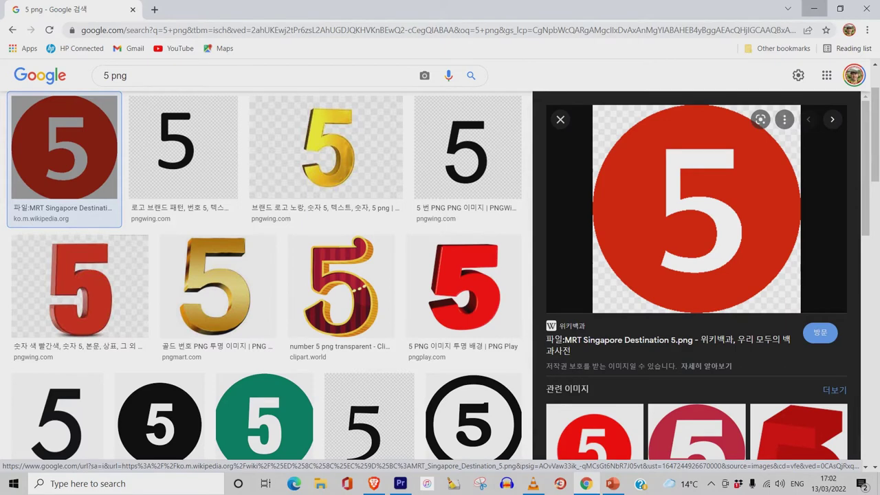
# Step: Paste the number 5 picture into slide 4 in PowerPoint, place it in the slide's upper-left corner and enlarge it slightly
pyautogui.click(814, 9)
pyautogui.rightClick(599, 104)
pyautogui.click(626, 132)
pyautogui.moveTo(481, 193); pyautogui.dragTo(192, 159)
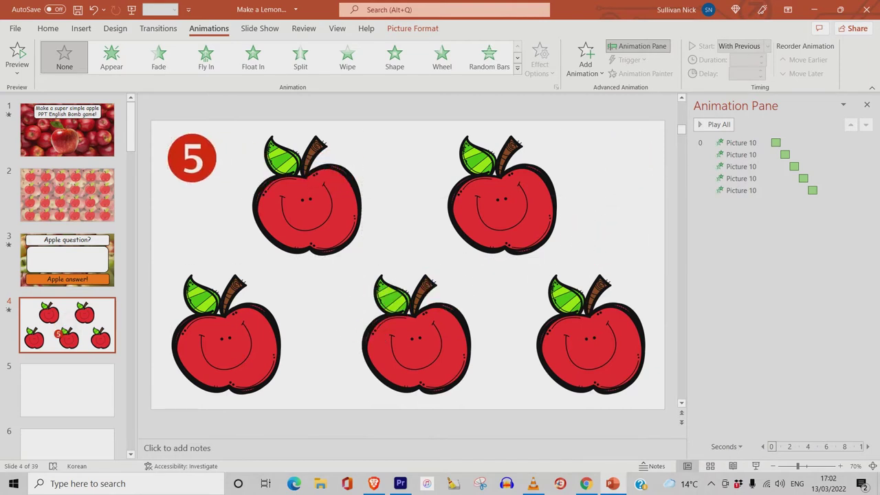
pyautogui.moveTo(217, 182); pyautogui.dragTo(233, 198)
pyautogui.moveTo(200, 166); pyautogui.dragTo(194, 160)
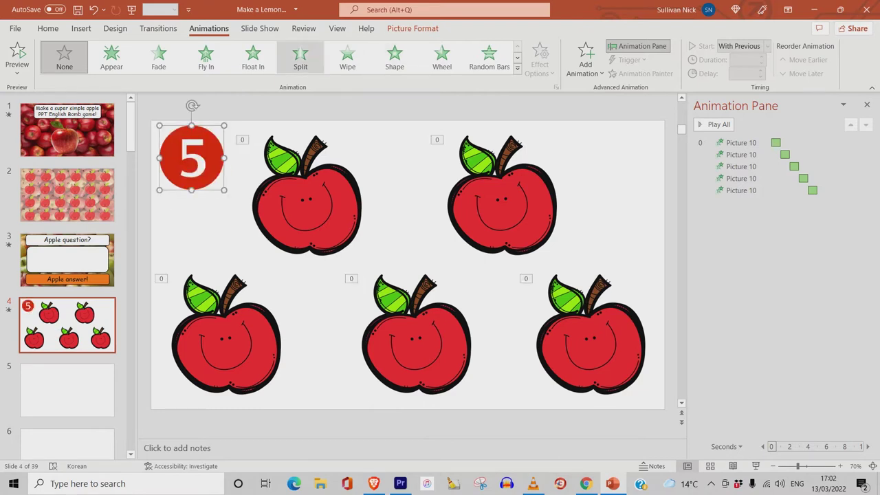
# Step: Add a Fade entrance animation to the number 5 picture and set it to start With Previous
pyautogui.click(585, 57)
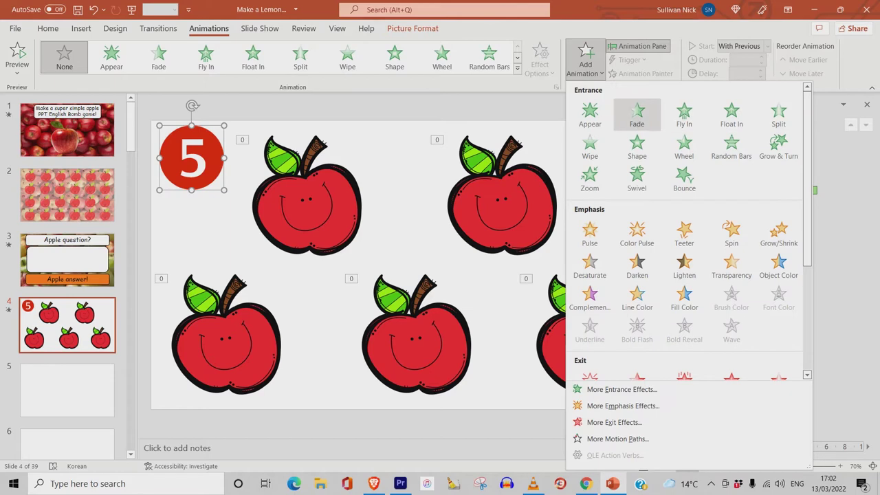
pyautogui.click(636, 113)
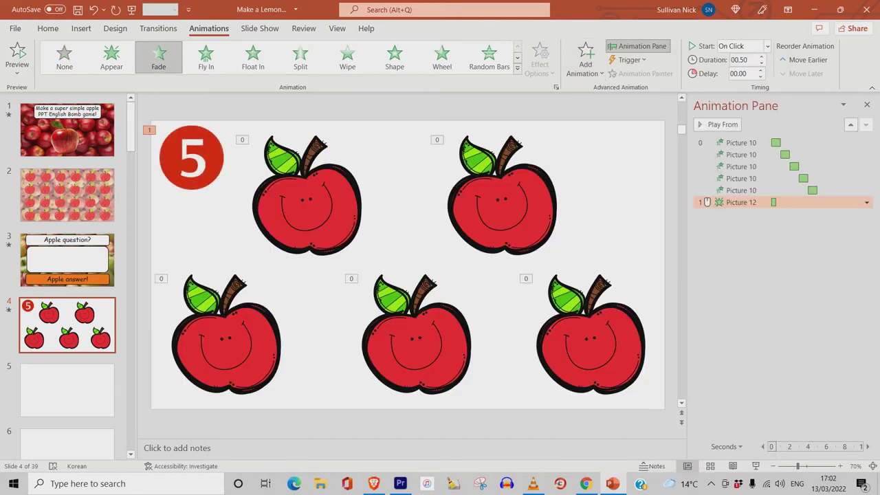
pyautogui.click(866, 202)
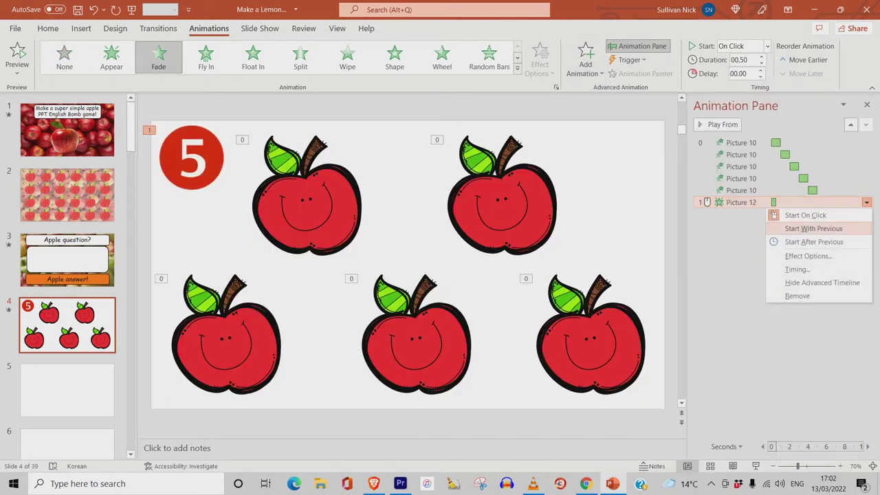
pyautogui.click(801, 228)
# Step: Set the number 5 picture's Fade delay to 5 seconds and duration to 1 second, and play slide 4 as a slide show
pyautogui.click(866, 202)
pyautogui.click(800, 270)
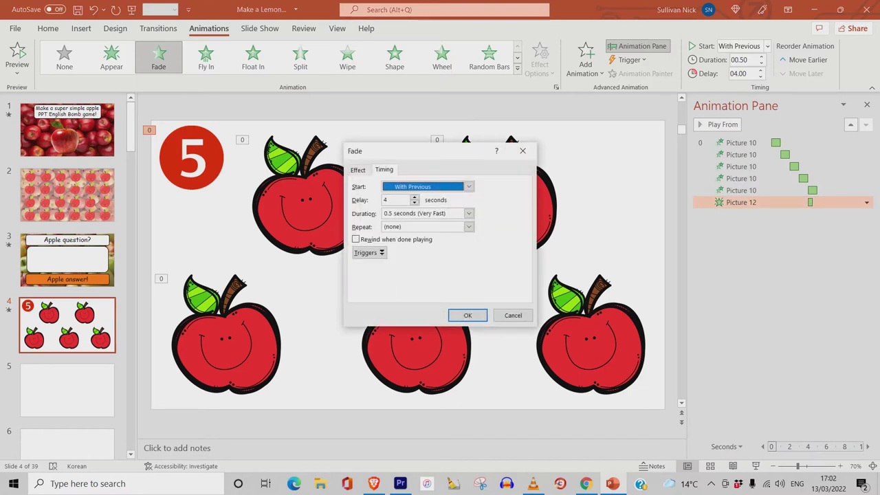
pyautogui.click(415, 197)
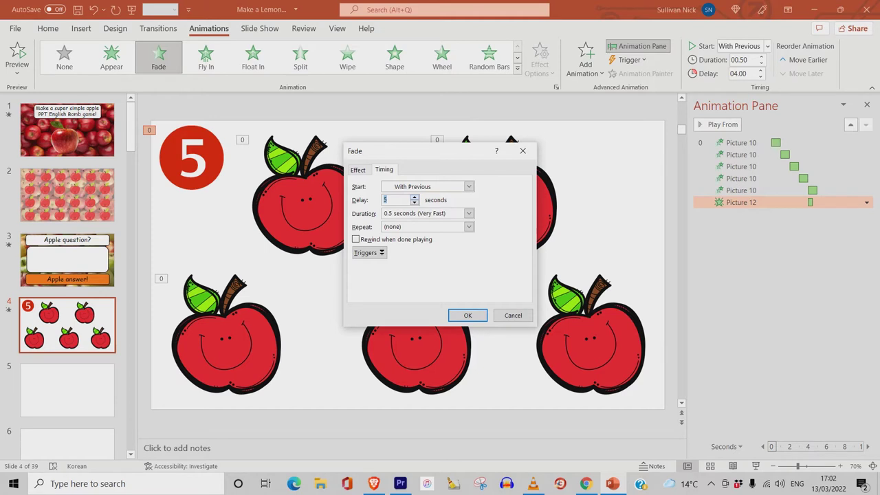
pyautogui.click(468, 213)
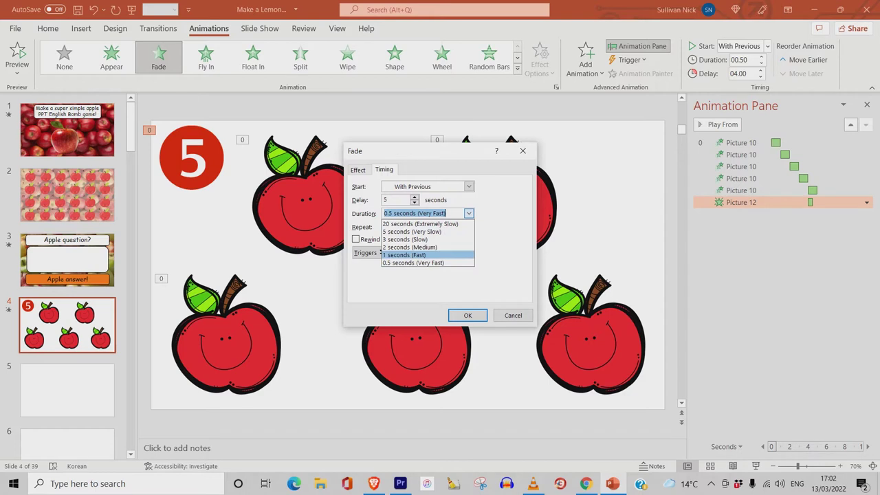
pyautogui.press('Return')
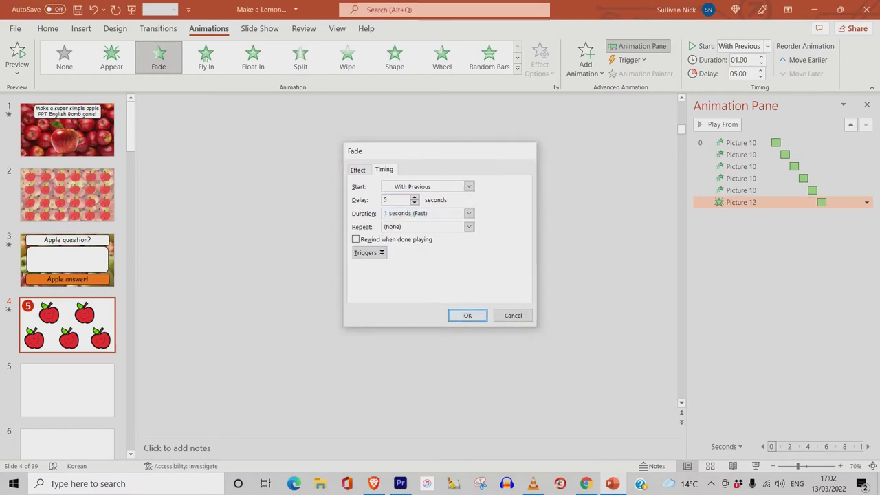
pyautogui.press('Return')
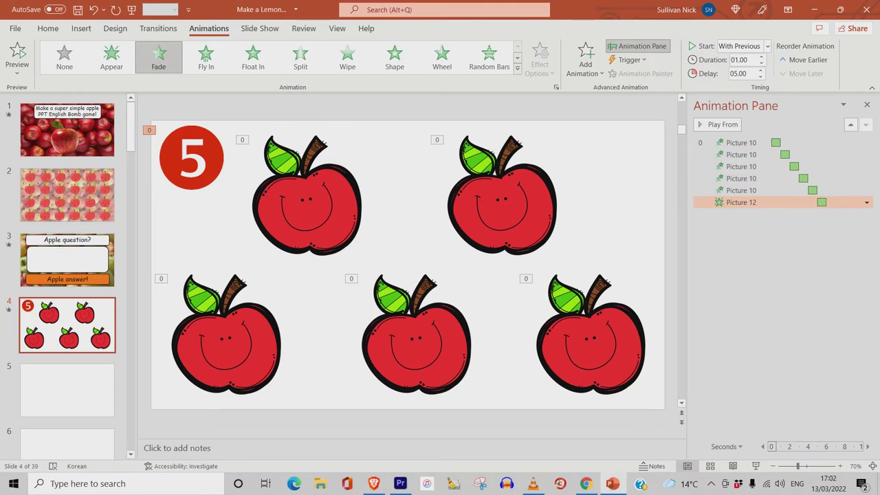
pyautogui.hotkey('shift', 'F5')
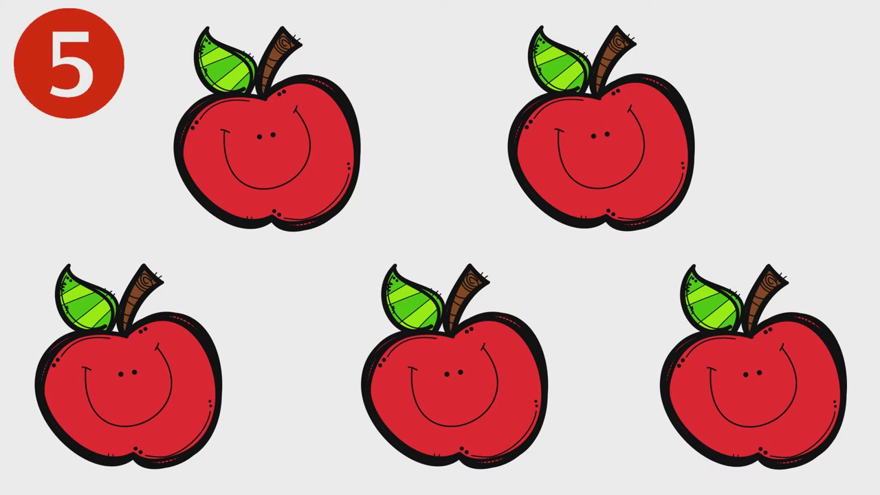
pyautogui.press('Escape')
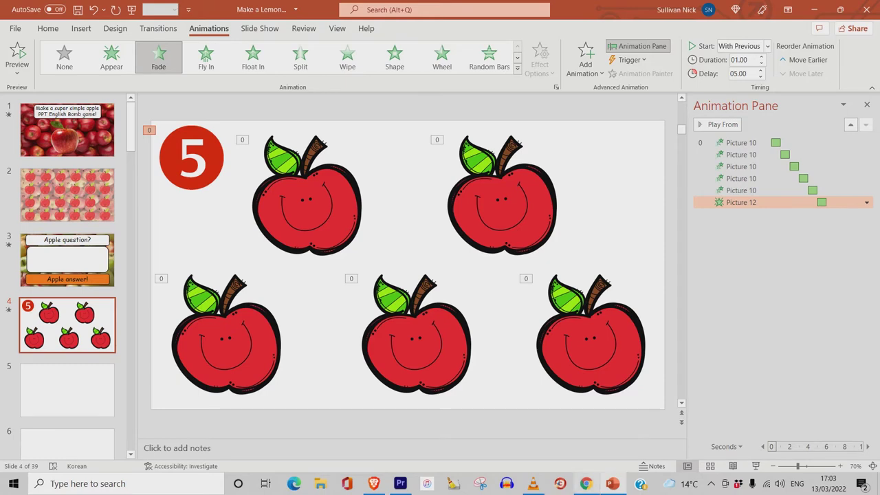
# Step: Switch to Chrome and search the images for "apples"
pyautogui.click(585, 483)
pyautogui.moveTo(128, 76); pyautogui.dragTo(89, 75)
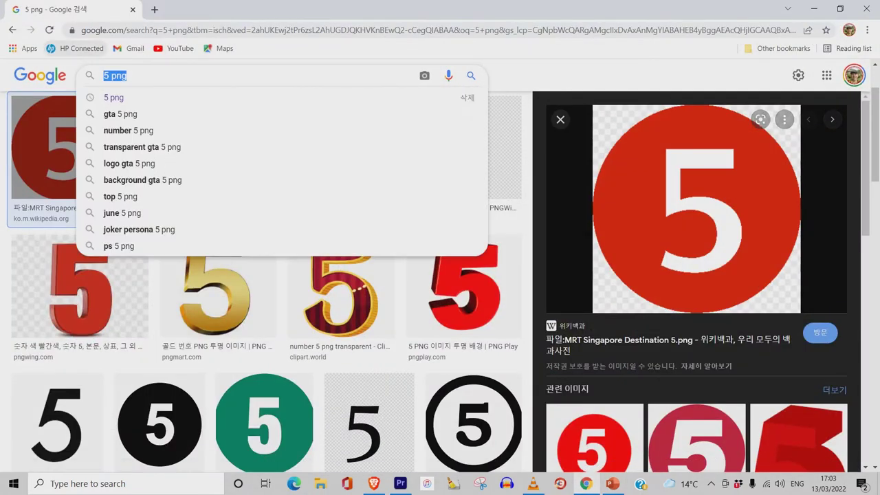
pyautogui.write('apples')
pyautogui.press('Return')
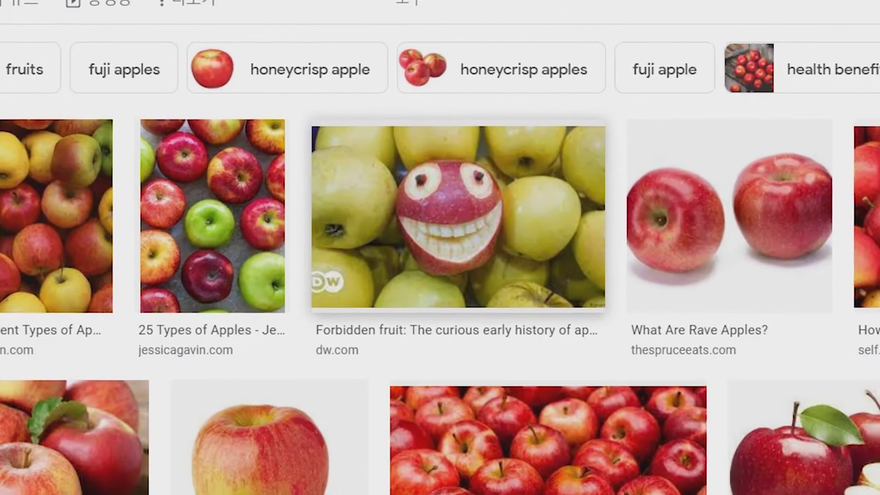
# Step: Copy the treehugger.com photo of apples in wooden crates and paste it onto slide 4 in PowerPoint
pyautogui.scroll(-5, 440, 247)
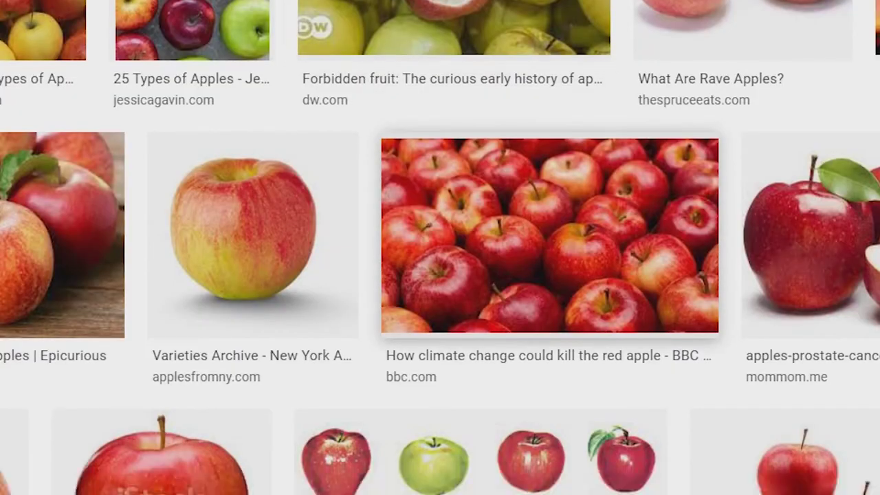
pyautogui.scroll(-7, 440, 275)
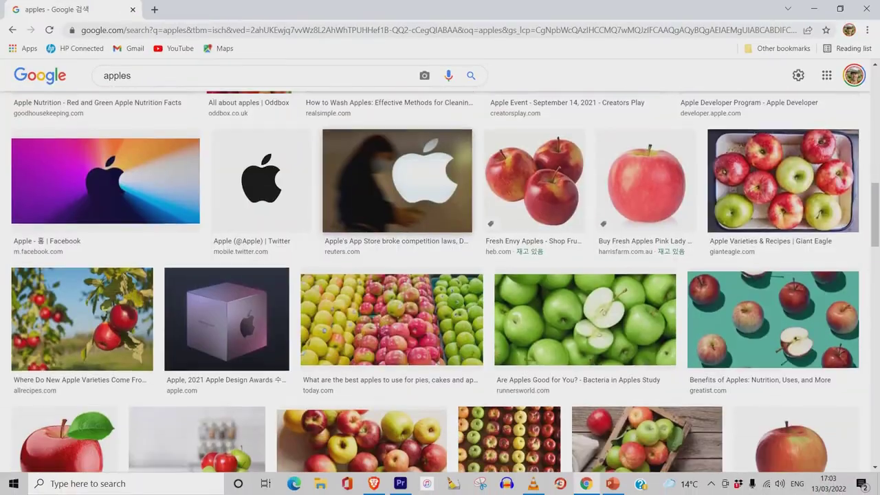
pyautogui.scroll(-6, 440, 275)
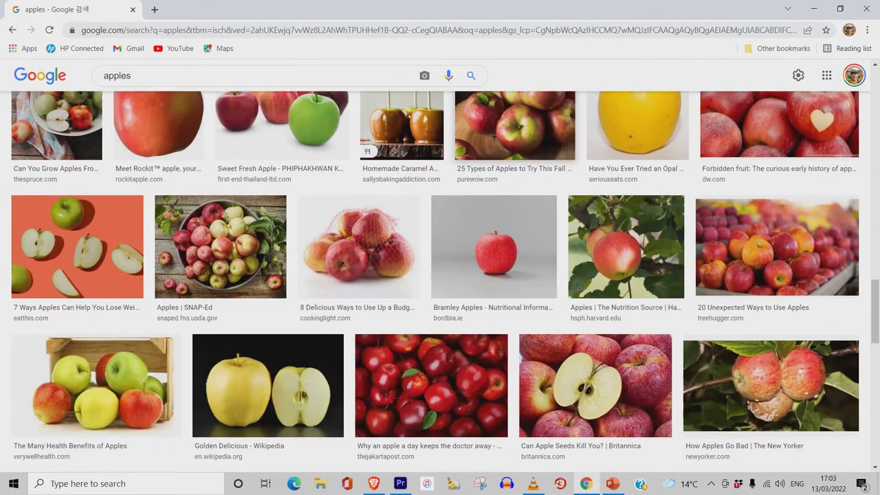
pyautogui.click(776, 247)
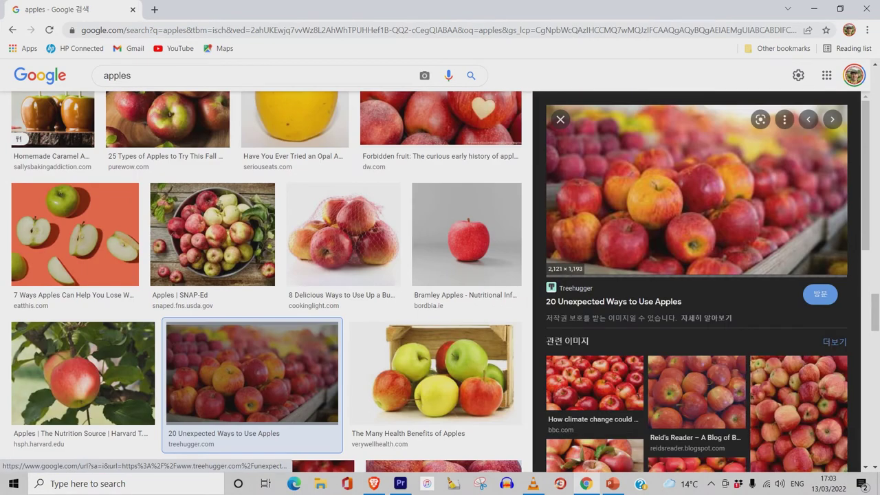
pyautogui.rightClick(702, 167)
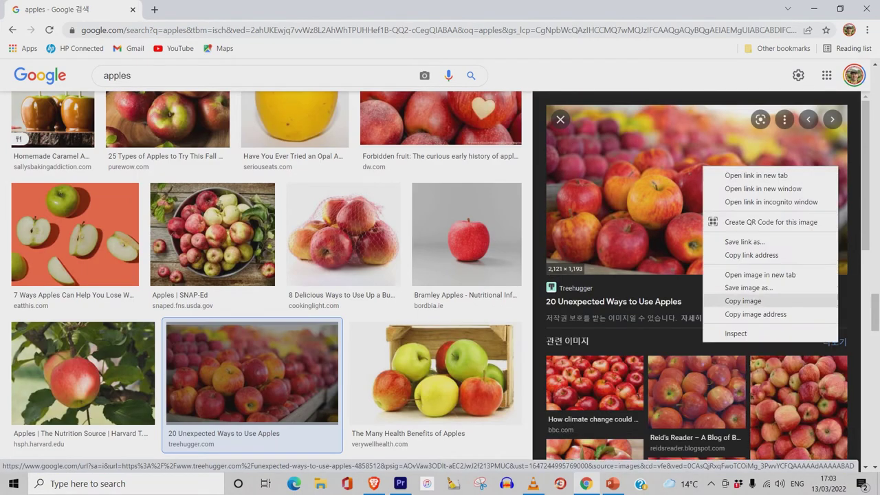
pyautogui.click(743, 300)
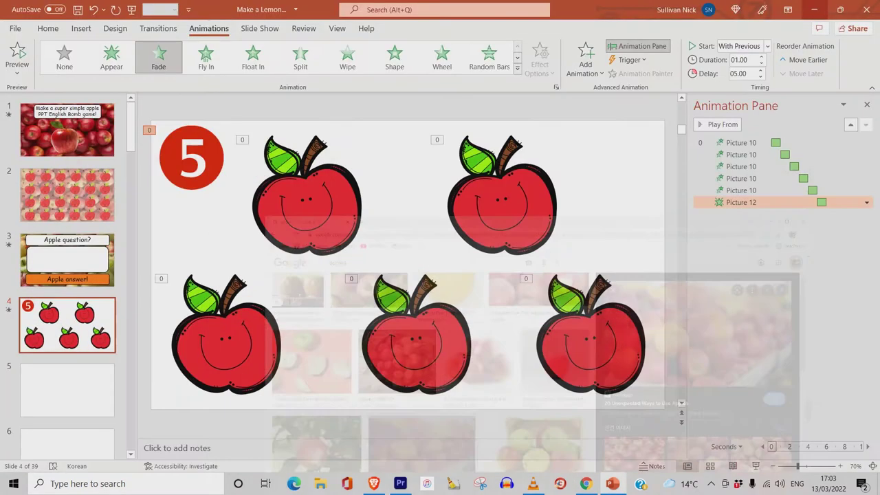
pyautogui.press('Escape')
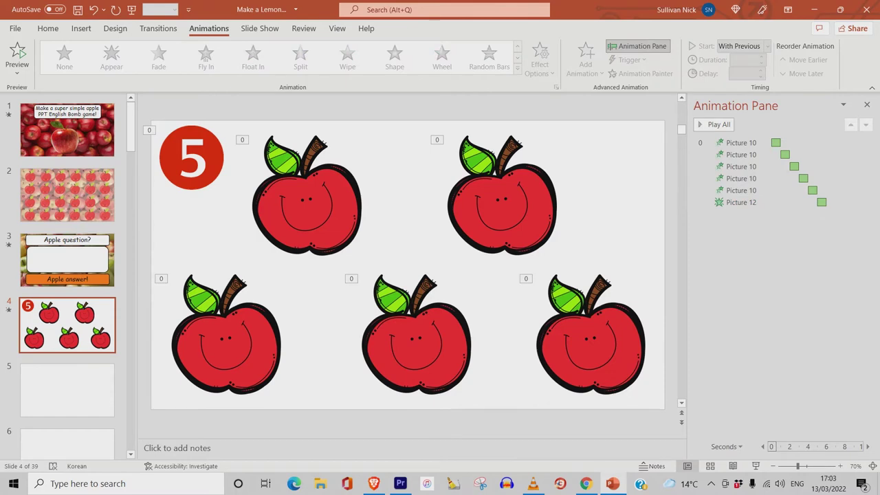
pyautogui.hotkey('ctrl', 'v')
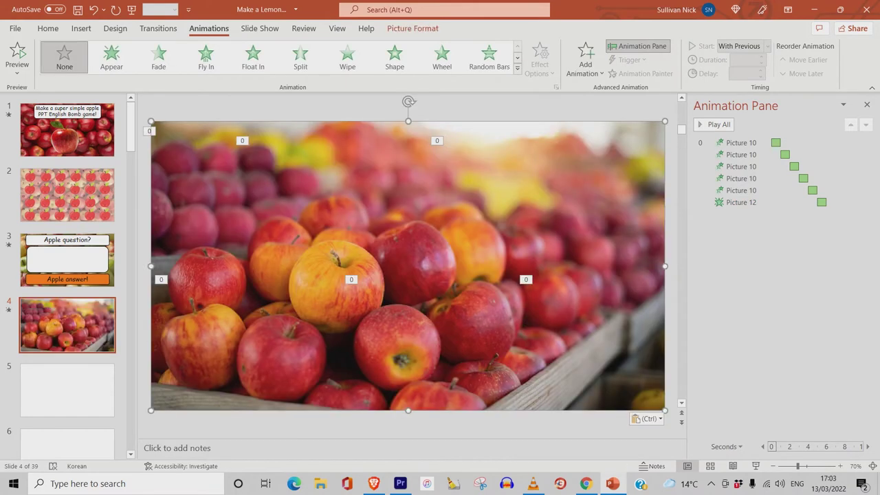
# Step: Send the apple photo to the back, behind the number 5 and the cartoon apples, and play slide 4 as a slide show
pyautogui.rightClick(554, 210)
pyautogui.moveTo(597, 344)
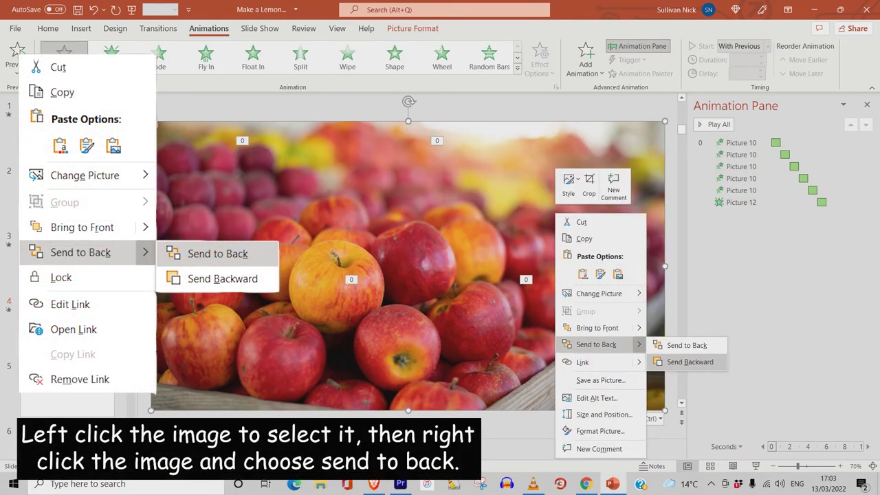
pyautogui.click(691, 362)
pyautogui.rightClick(528, 198)
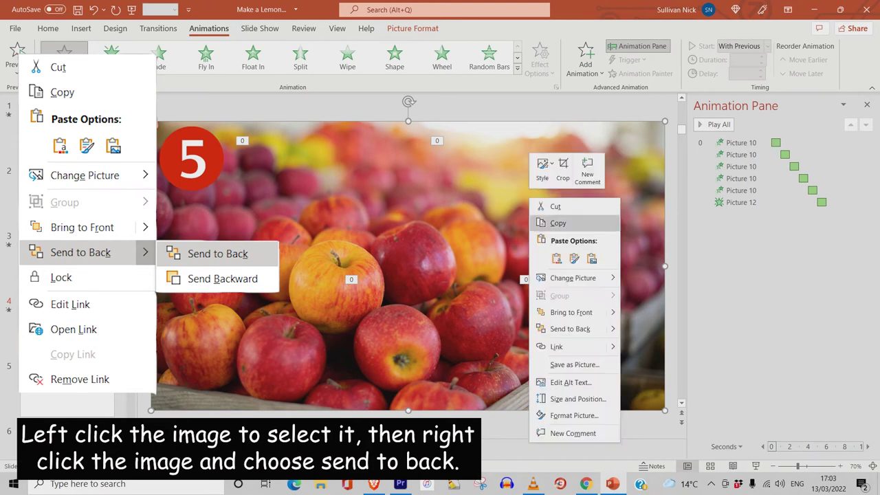
pyautogui.click(567, 328)
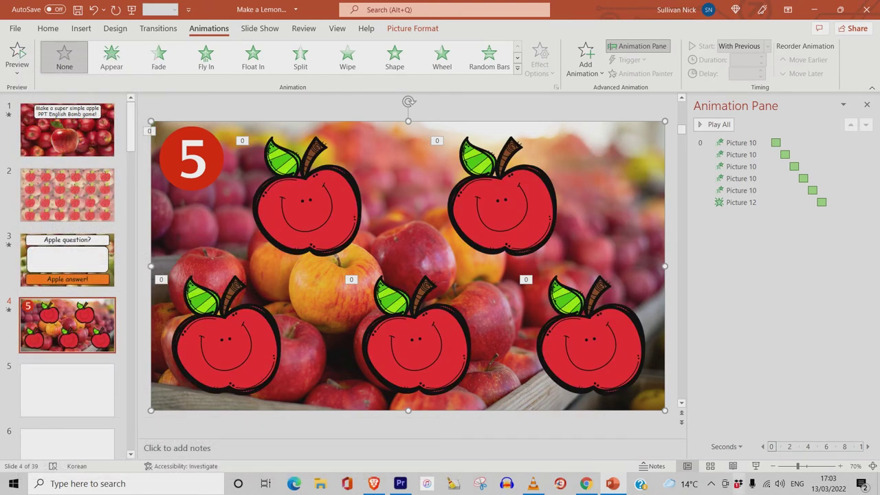
pyautogui.hotkey('shift', 'F5')
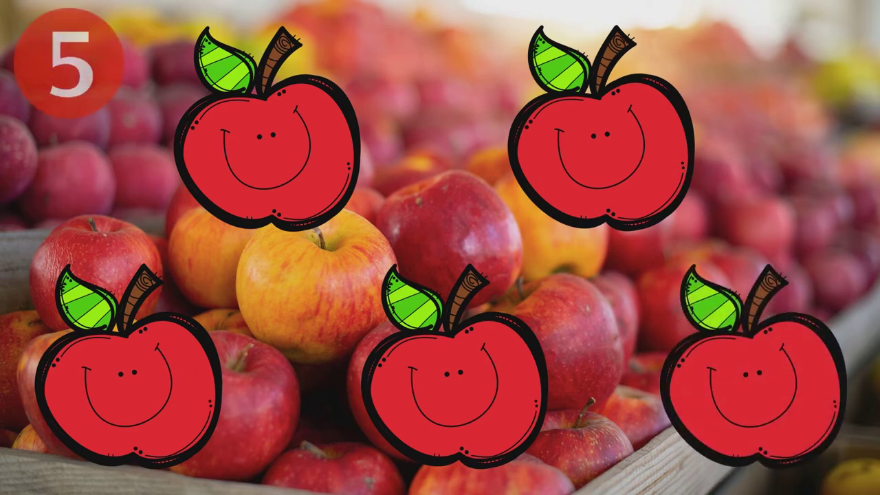
pyautogui.press('Escape')
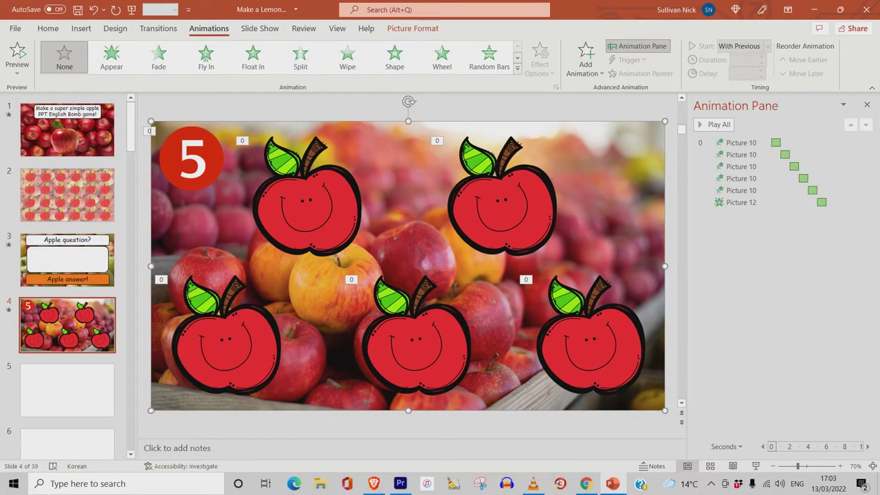
# Step: Add a Transparency animation to the apple photo, set it first in order and starting With Previous, and play slide 4 as a slide show
pyautogui.click(585, 60)
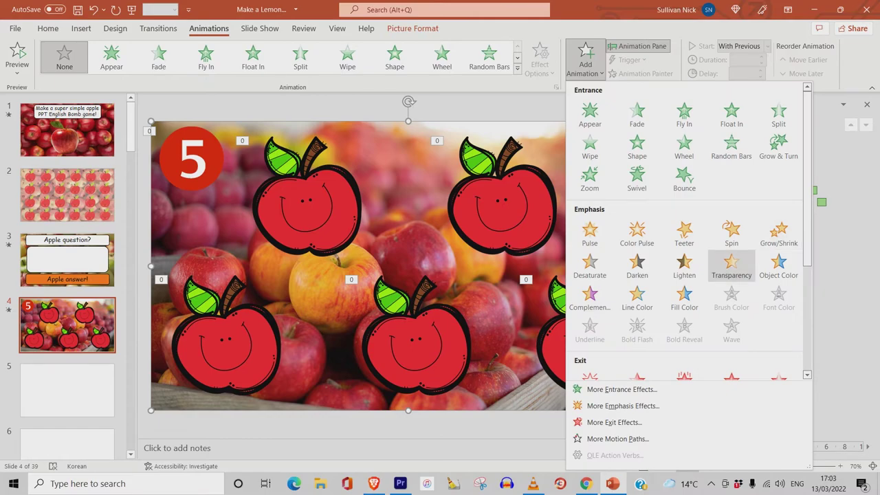
pyautogui.click(731, 266)
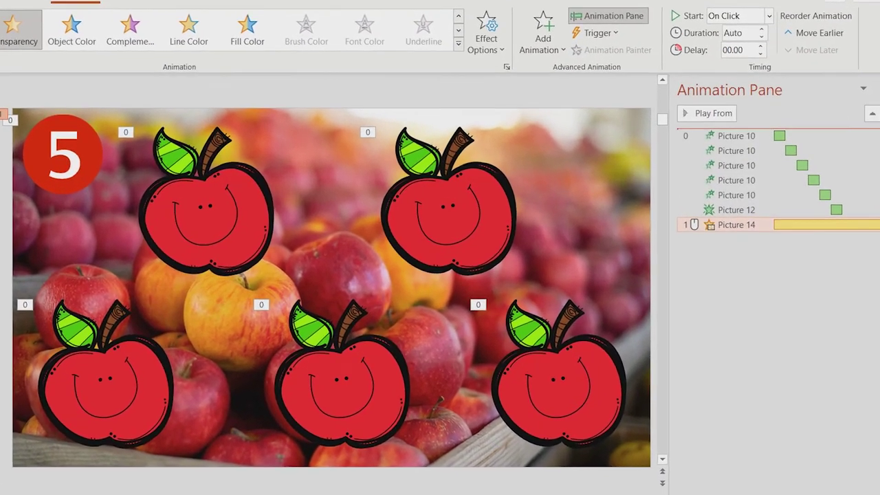
pyautogui.moveTo(736, 224); pyautogui.dragTo(736, 129)
pyautogui.click(877, 136)
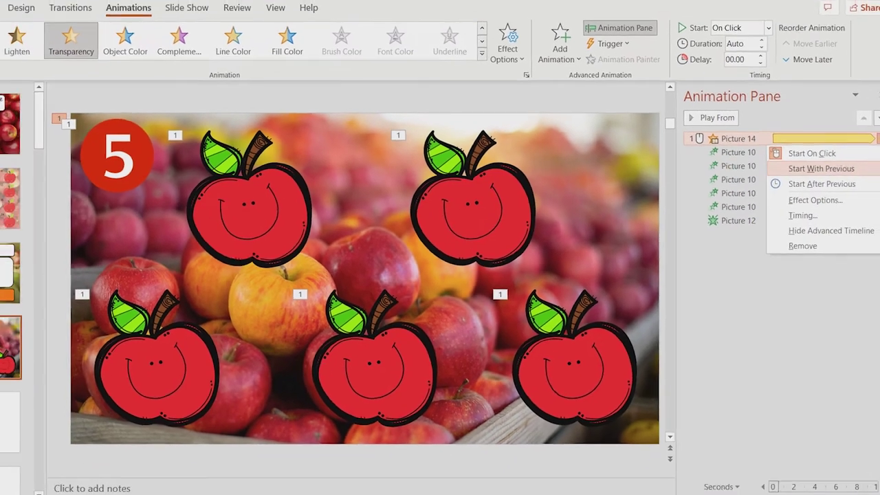
pyautogui.click(821, 168)
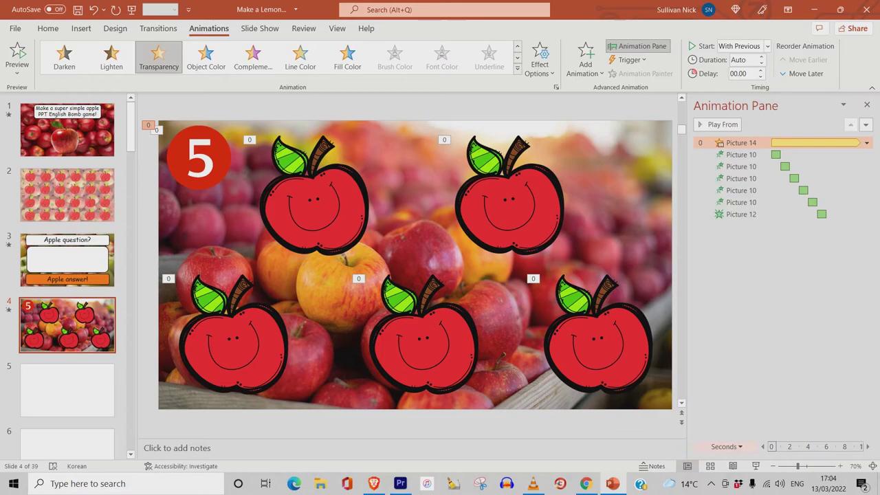
pyautogui.hotkey('shift', 'F5')
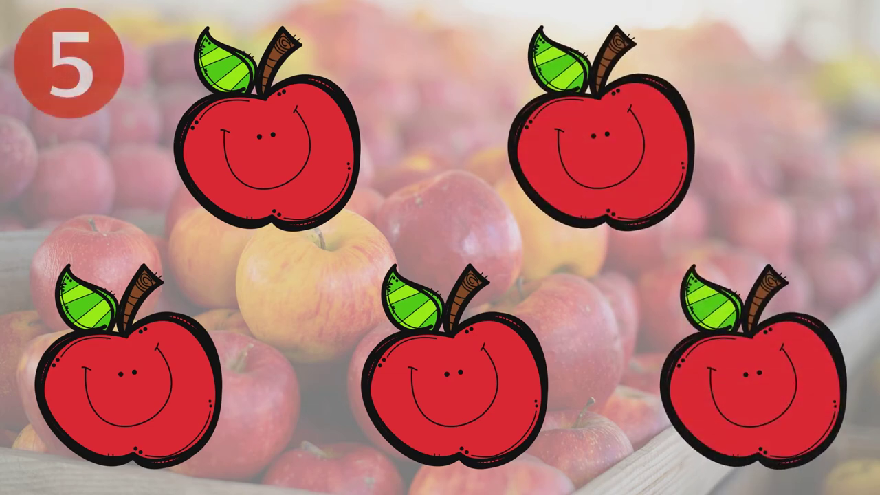
pyautogui.press('Escape')
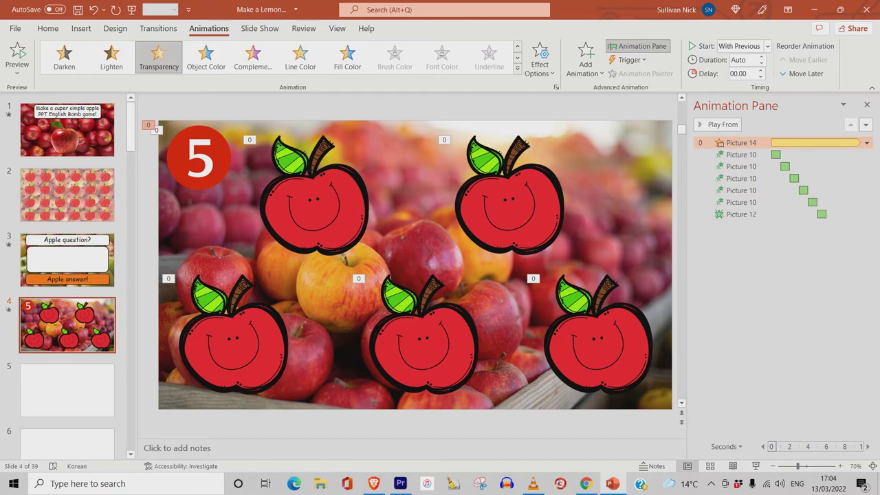
# Step: Link the number 5 picture to Slide 2 of this document
pyautogui.click(198, 158)
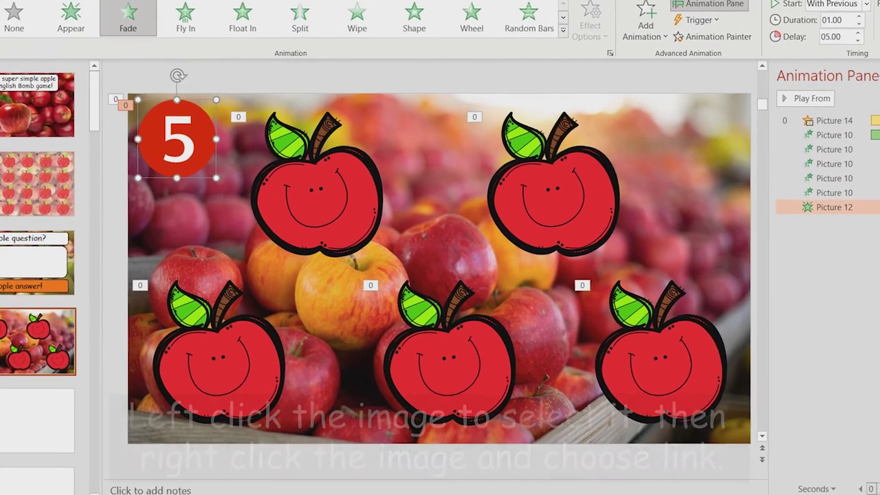
pyautogui.rightClick(181, 145)
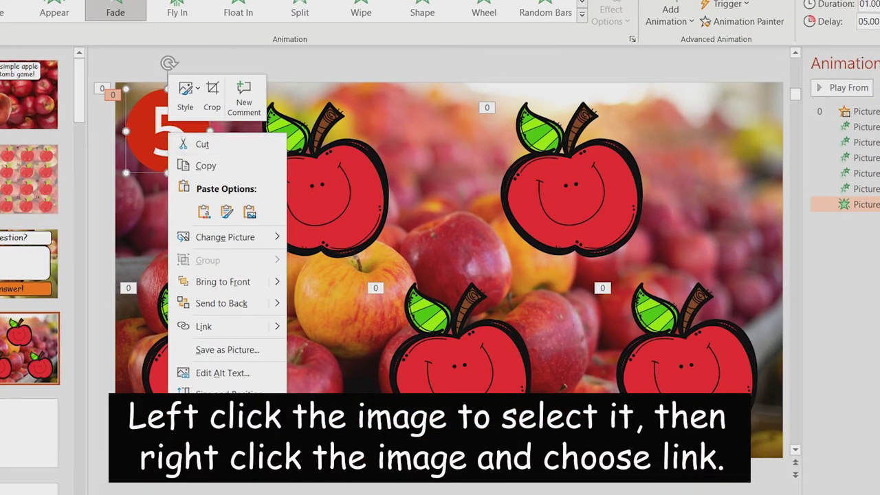
pyautogui.moveTo(221, 327)
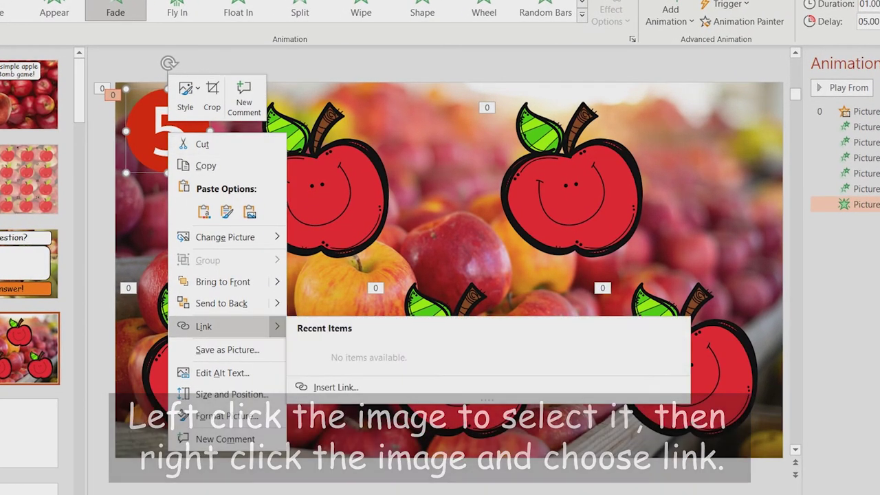
pyautogui.click(335, 387)
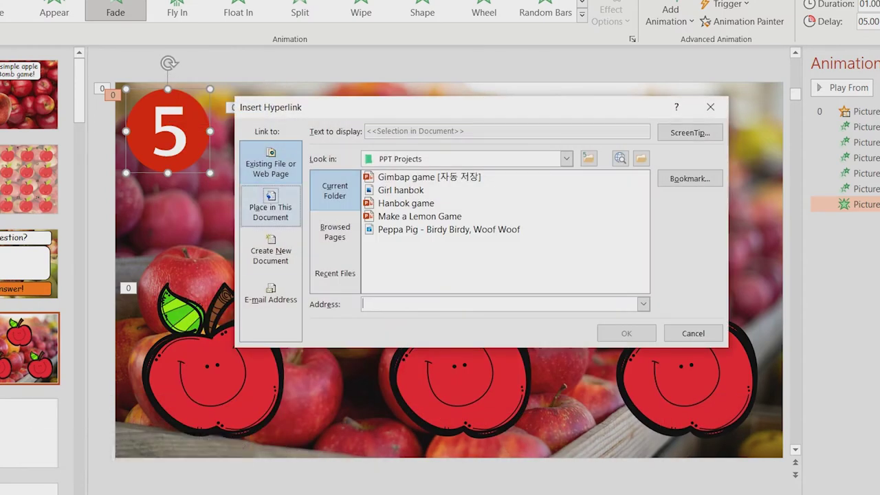
pyautogui.click(270, 206)
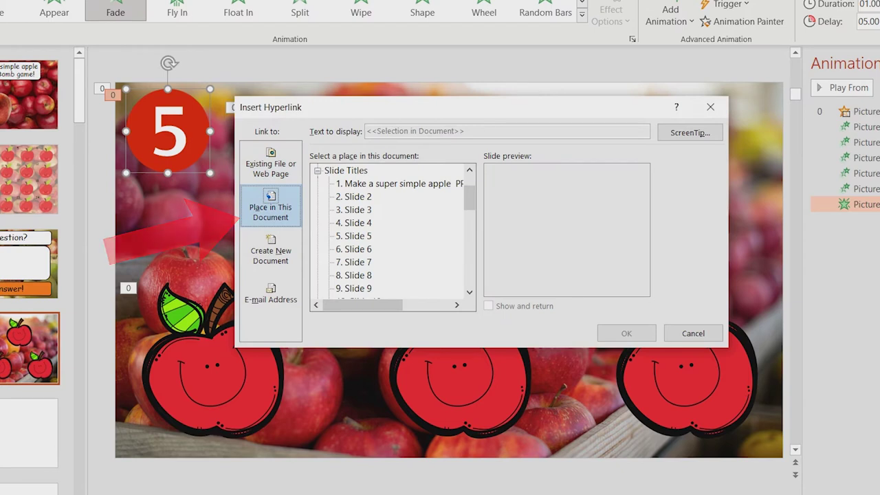
pyautogui.click(353, 196)
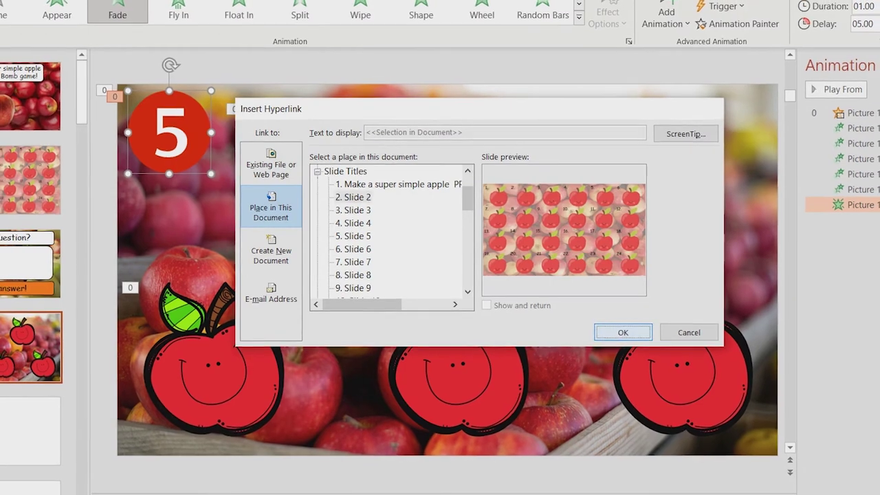
pyautogui.click(627, 333)
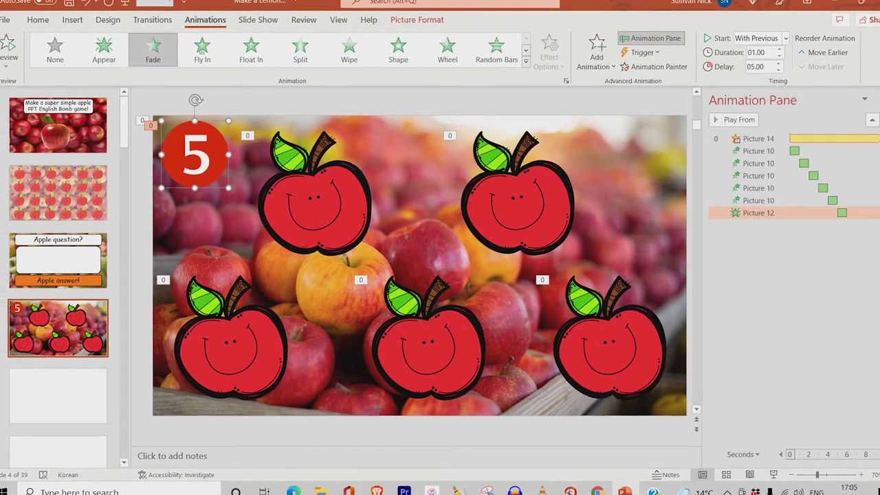
# Step: Link the background apple photo on slide 4 to Slide 2 of this document
pyautogui.click(642, 140)
pyautogui.rightClick(641, 141)
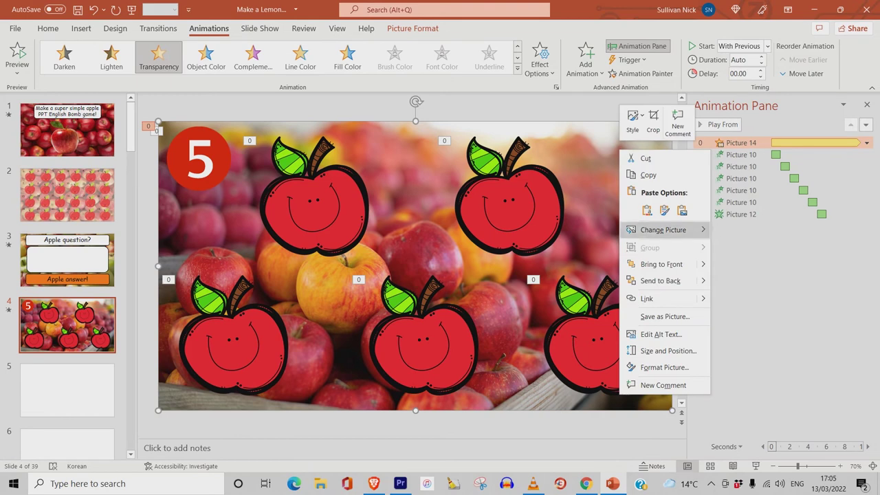
pyautogui.click(646, 299)
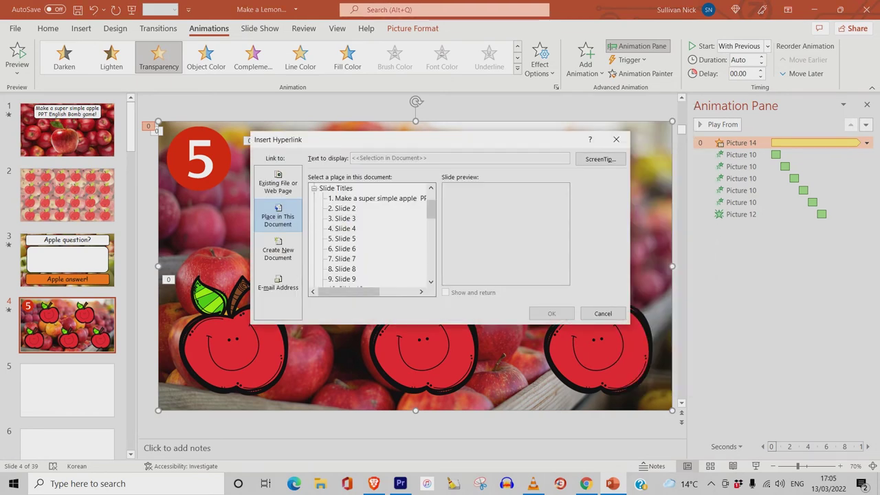
pyautogui.click(341, 209)
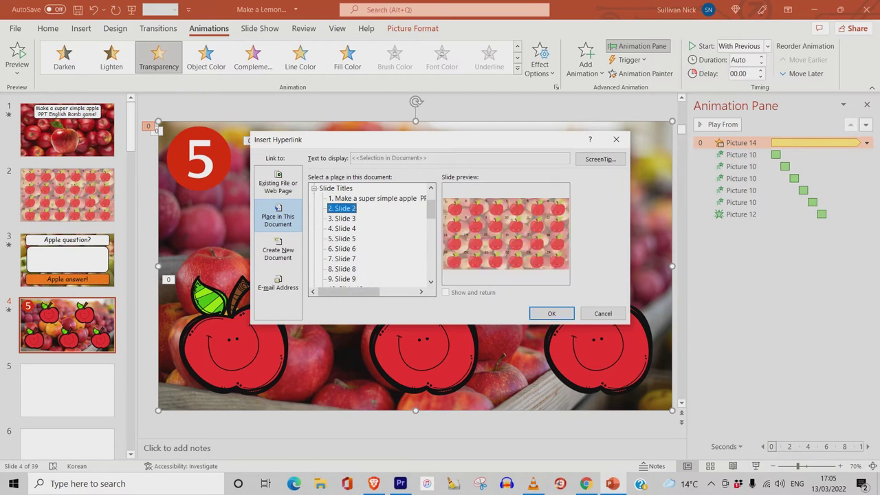
# Step: Confirm the background picture's hyperlink to Slide 2 on the five-apple slide, and look through slides 2 to 4
pyautogui.click(551, 314)
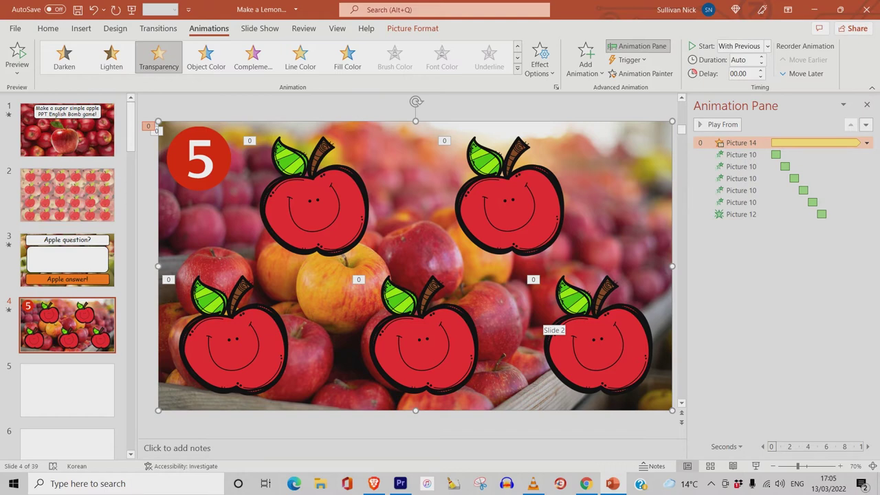
pyautogui.click(68, 195)
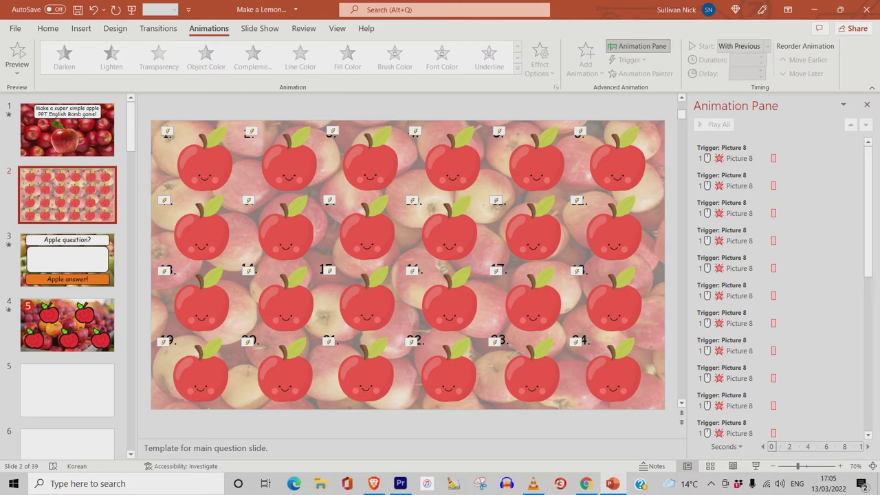
pyautogui.click(78, 268)
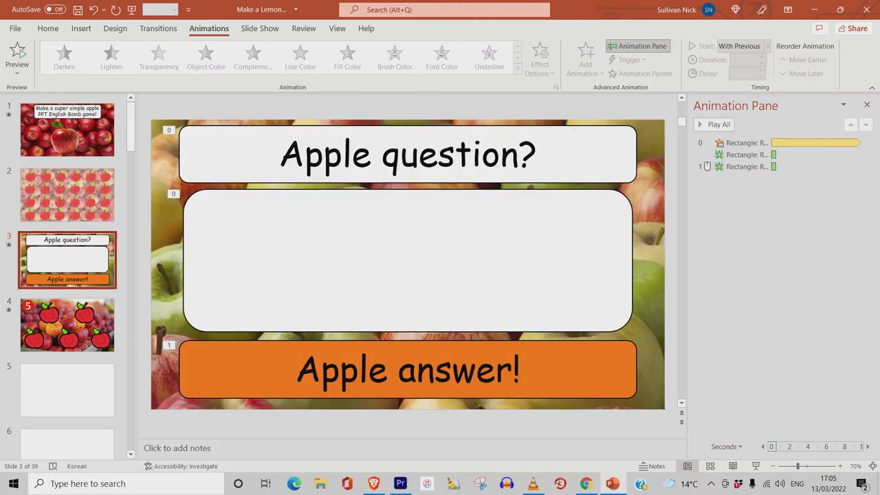
pyautogui.click(68, 325)
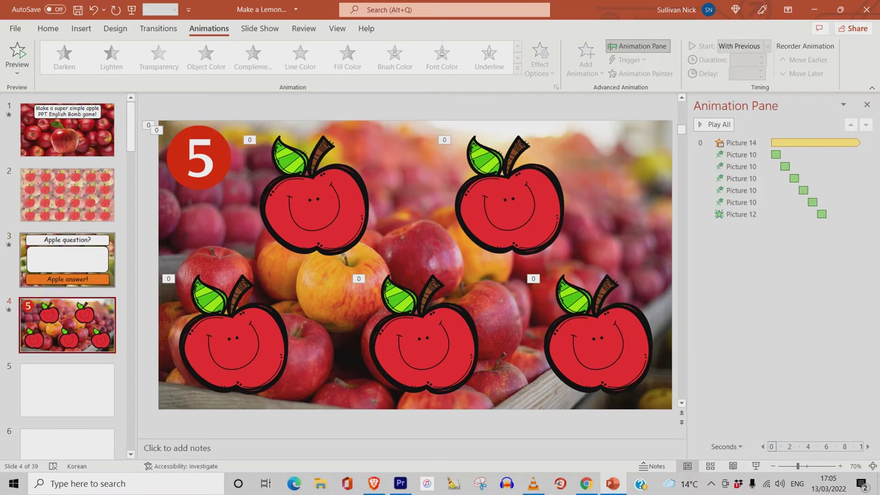
# Step: Add the speaker note "Question and answer slide." to slide 3
pyautogui.click(67, 260)
pyautogui.click(150, 447)
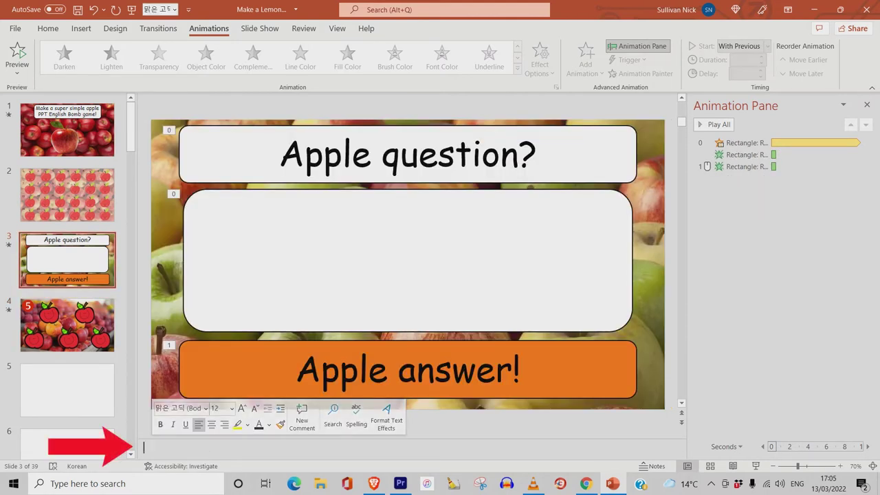
pyautogui.write('QUes')
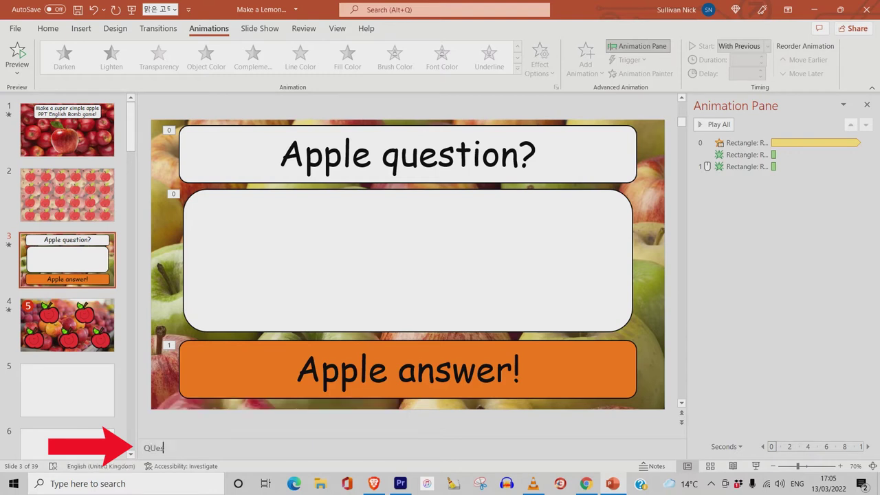
pyautogui.press('BackSpace')
pyautogui.press('BackSpace')
pyautogui.press('BackSpace')
pyautogui.write('uestion and answer side')
pyautogui.press('BackSpace')
pyautogui.press('BackSpace')
pyautogui.press('BackSpace')
pyautogui.write('lide.')
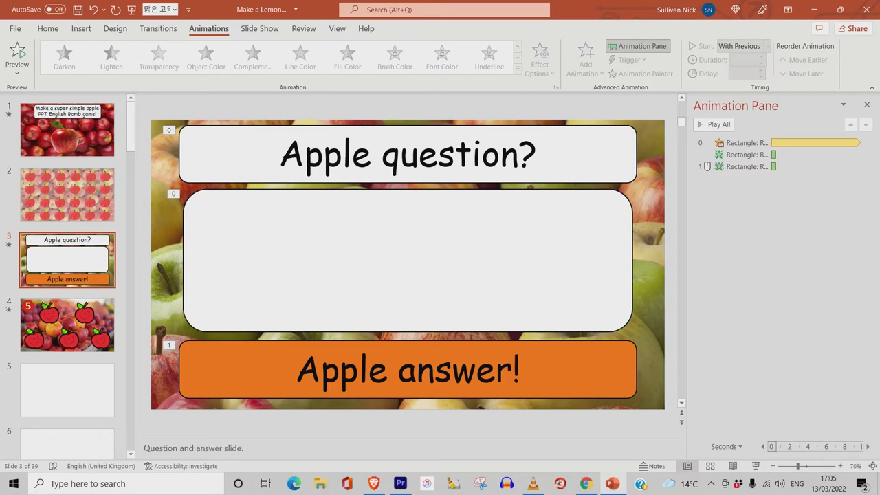
# Step: Add the speaker note "Points slide." to slide 4
pyautogui.click(67, 325)
pyautogui.click(238, 448)
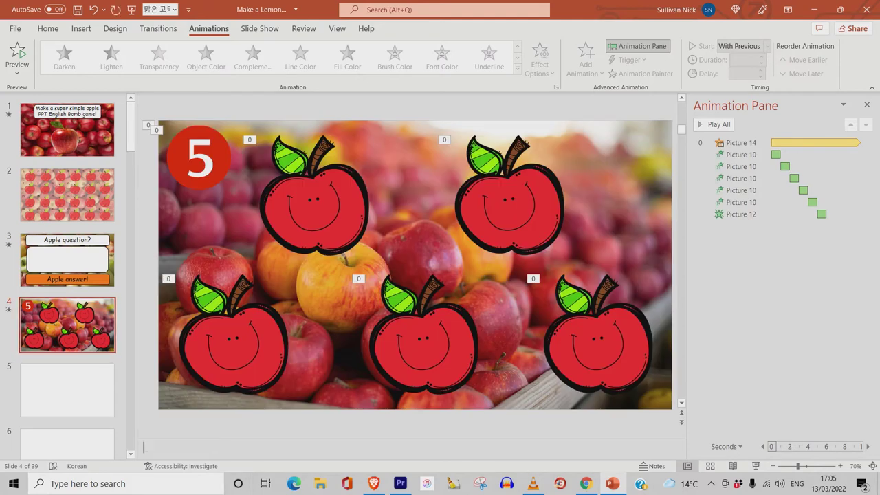
pyautogui.write('Points slide')
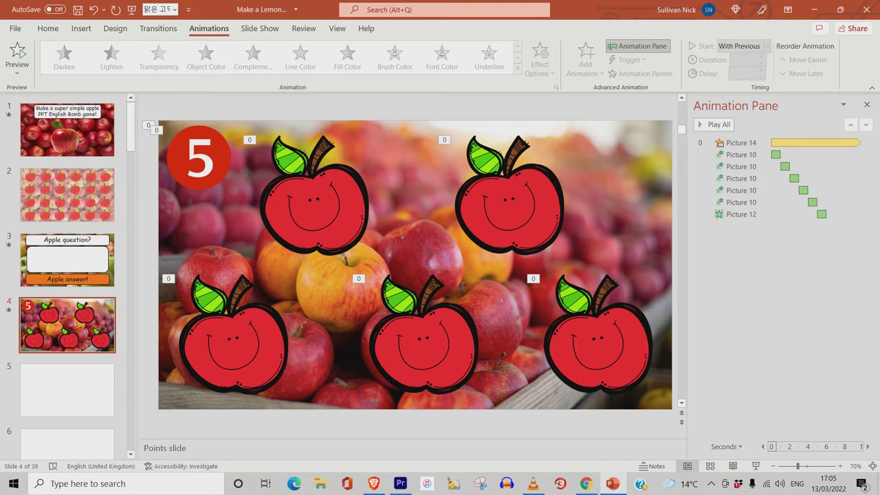
pyautogui.write('.')
# Step: Hyperlink the apple numbered 1 on slide 2 to Slide 3 of this document
pyautogui.click(83, 311)
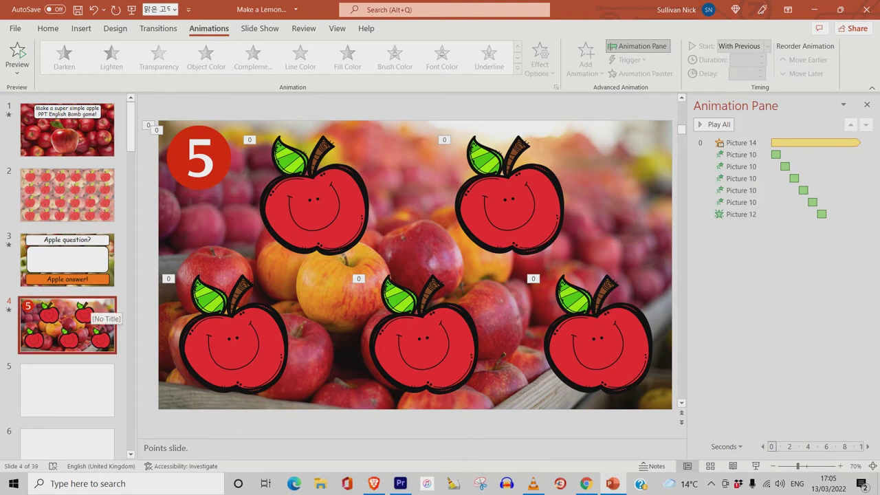
pyautogui.press('Up')
pyautogui.press('Up')
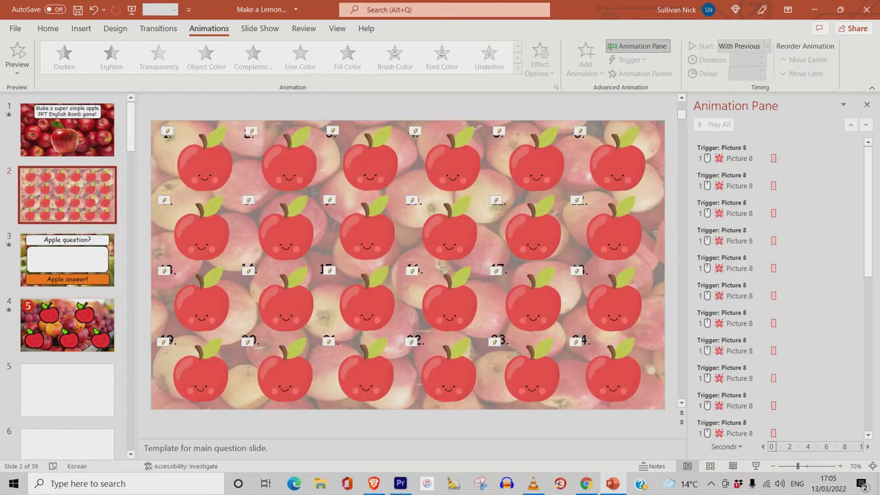
pyautogui.scroll(-1, 407, 265)
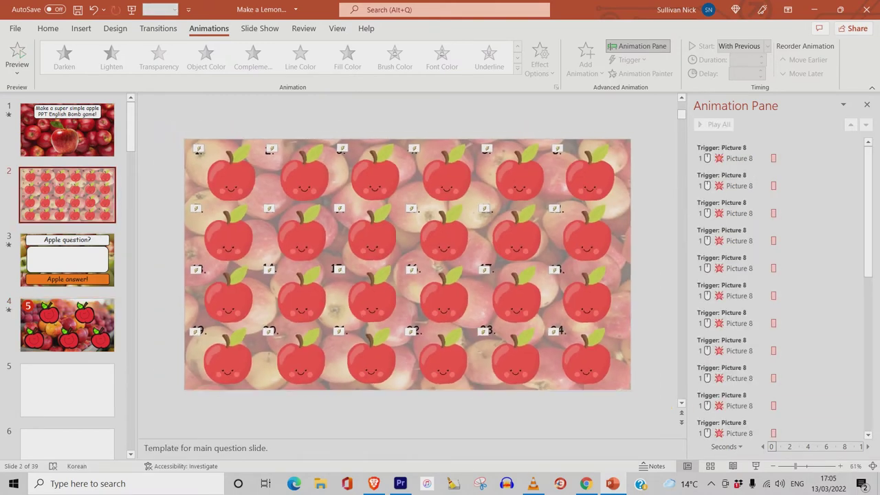
pyautogui.hotkey('ctrl', '+')
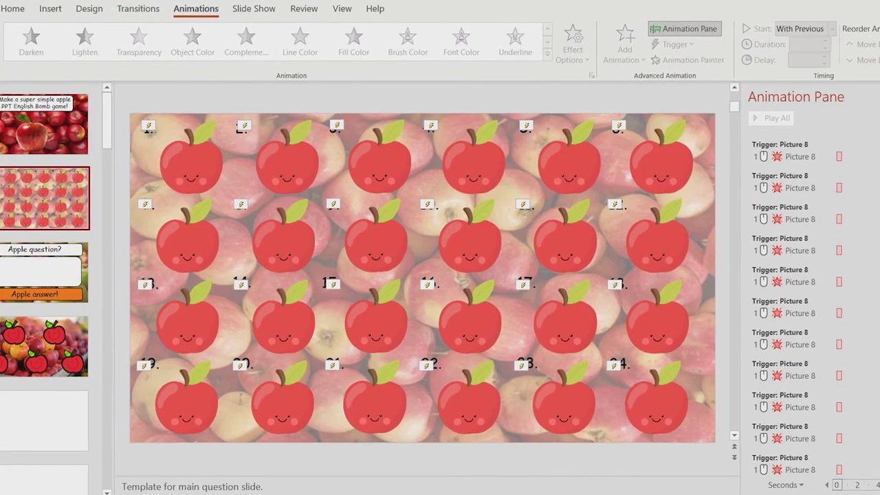
pyautogui.click(189, 159)
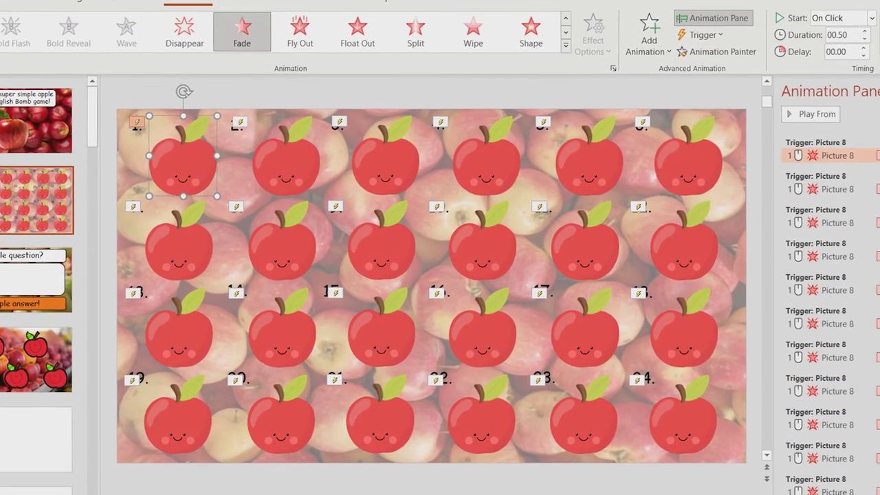
pyautogui.rightClick(189, 165)
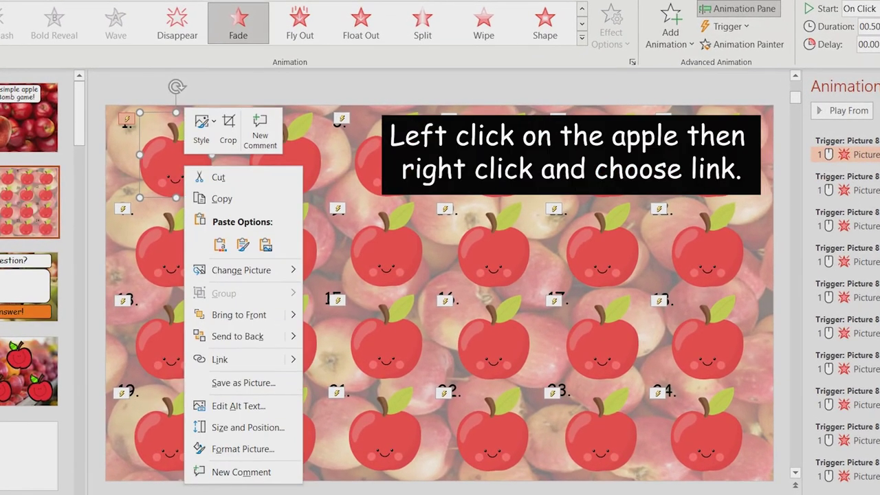
pyautogui.click(220, 359)
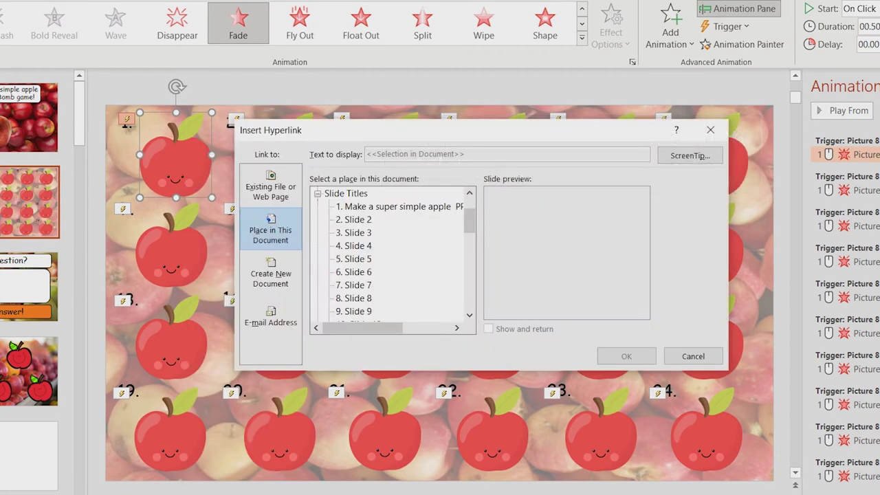
pyautogui.click(353, 232)
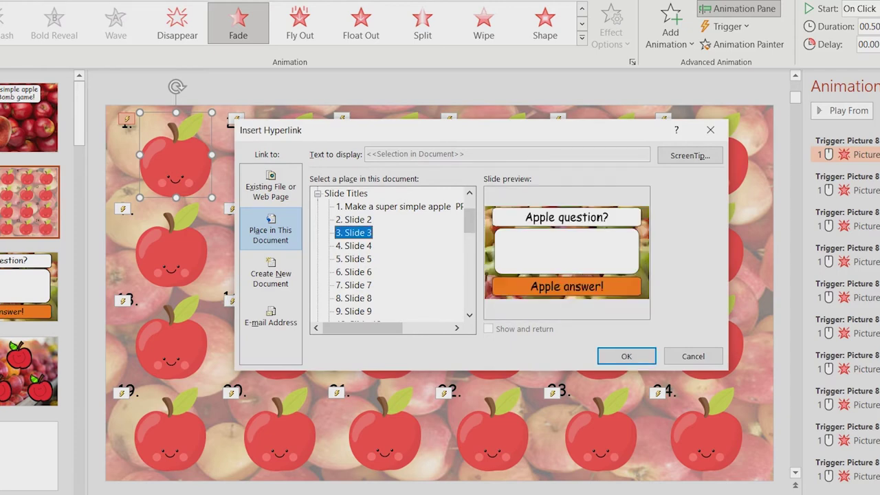
pyautogui.press('Return')
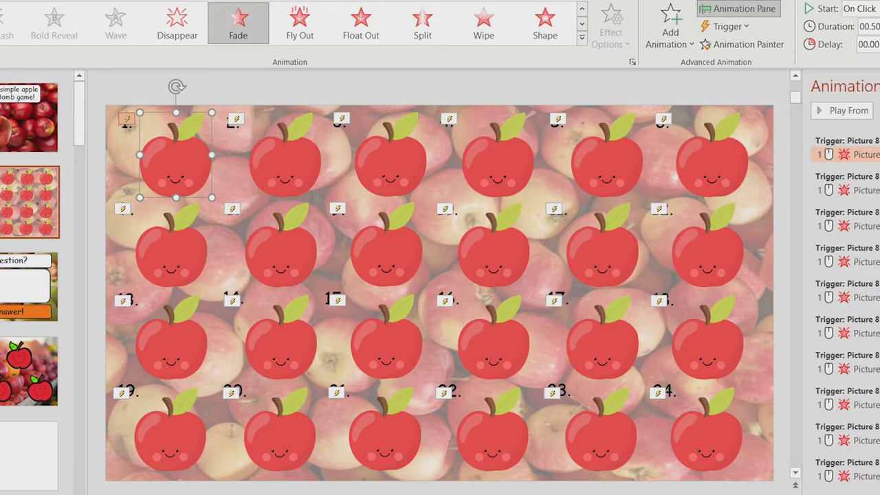
# Step: Run the slide show from slide 2 to test the first apple's link and the return to the apple board, and exit the show
pyautogui.click(22, 202)
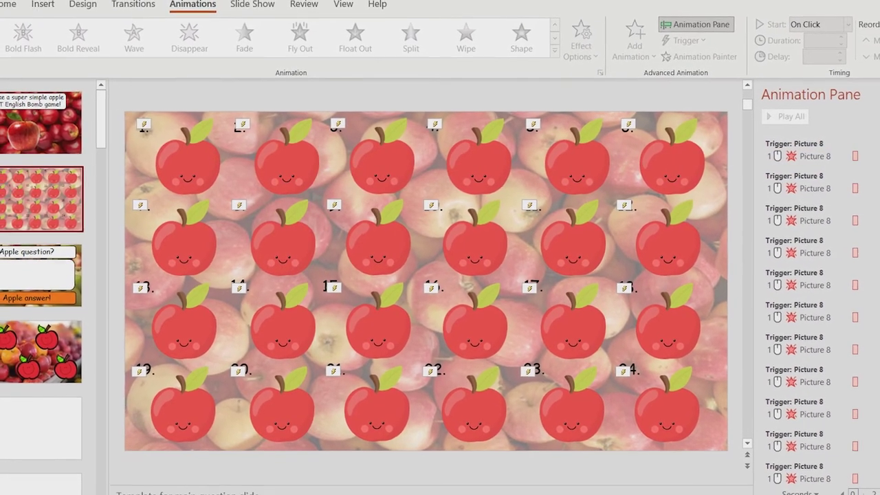
pyautogui.click(854, 494)
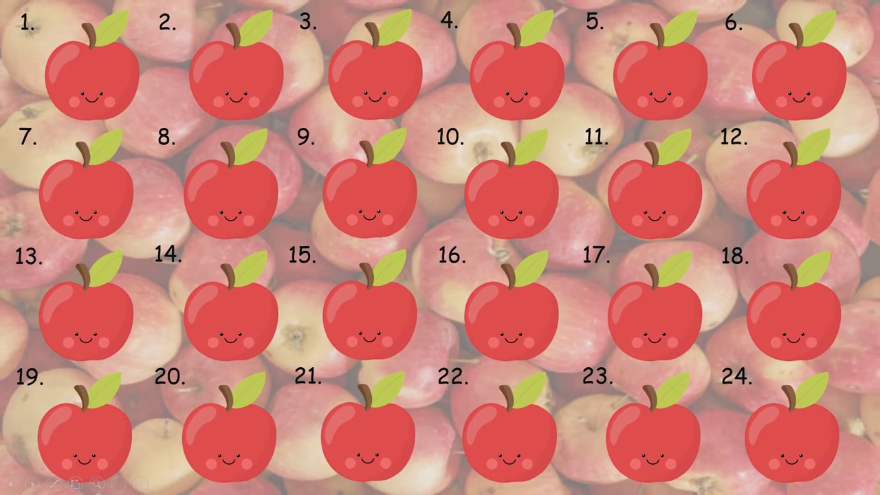
pyautogui.press('Right')
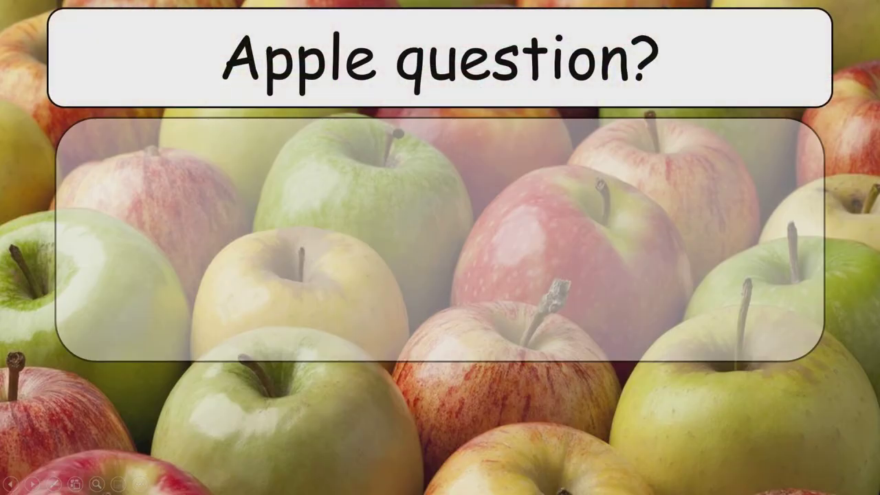
pyautogui.press('Right')
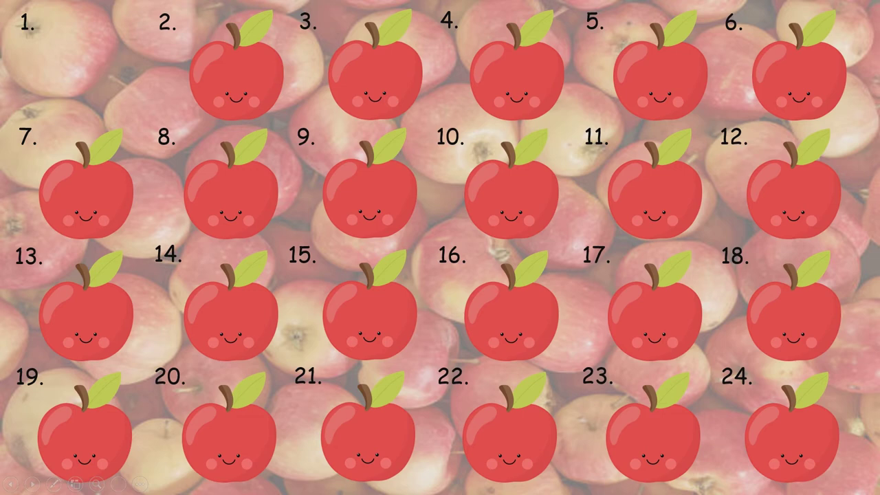
pyautogui.press('Escape')
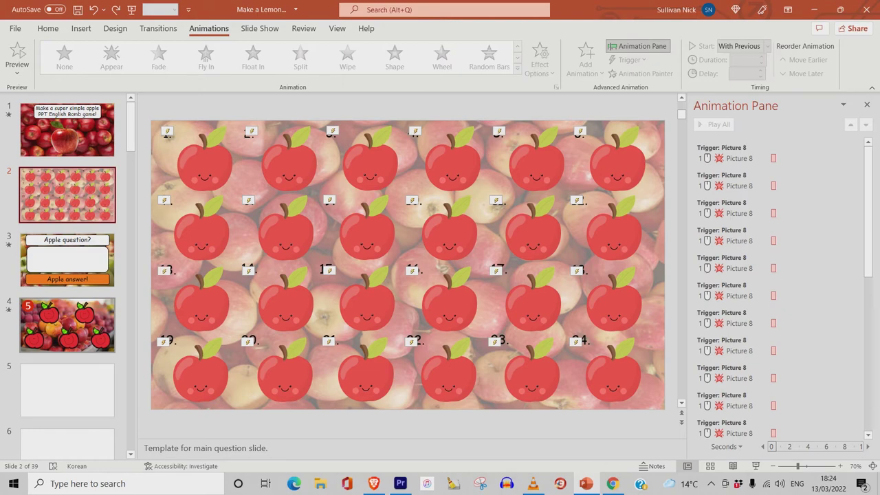
# Step: Copy the points slide 4 and paste it directly after the original as slide 5
pyautogui.click(67, 325)
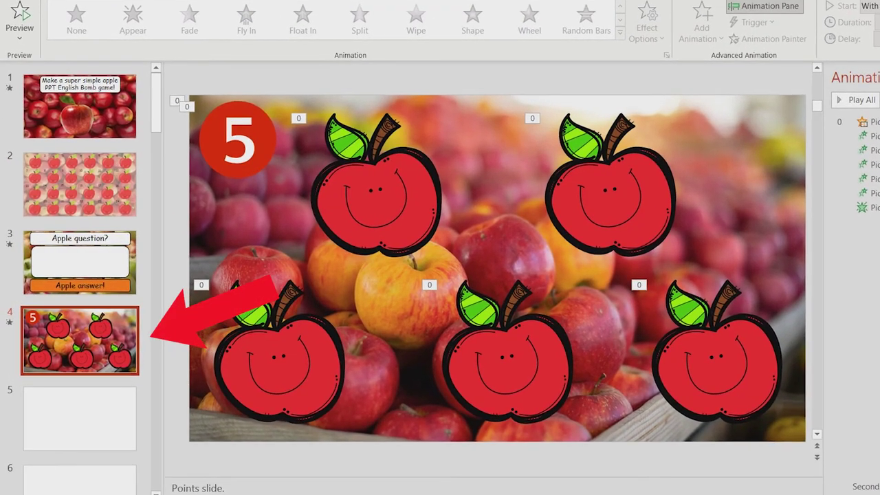
pyautogui.rightClick(70, 316)
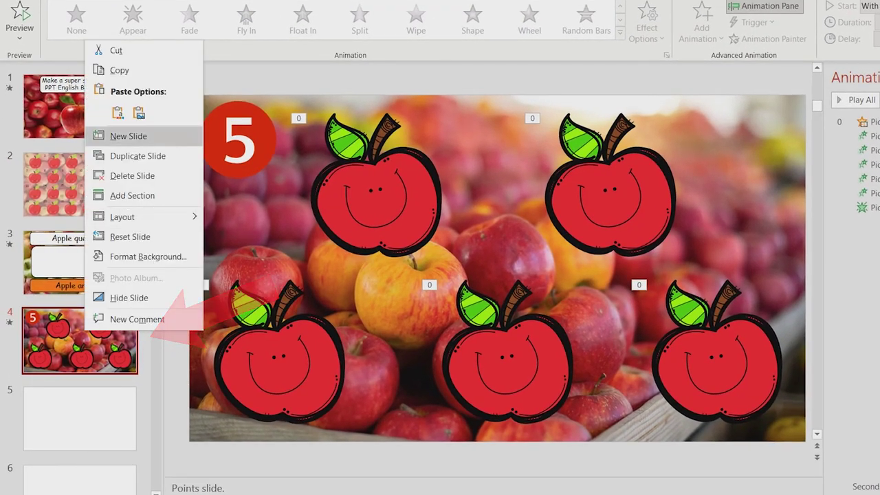
pyautogui.click(119, 70)
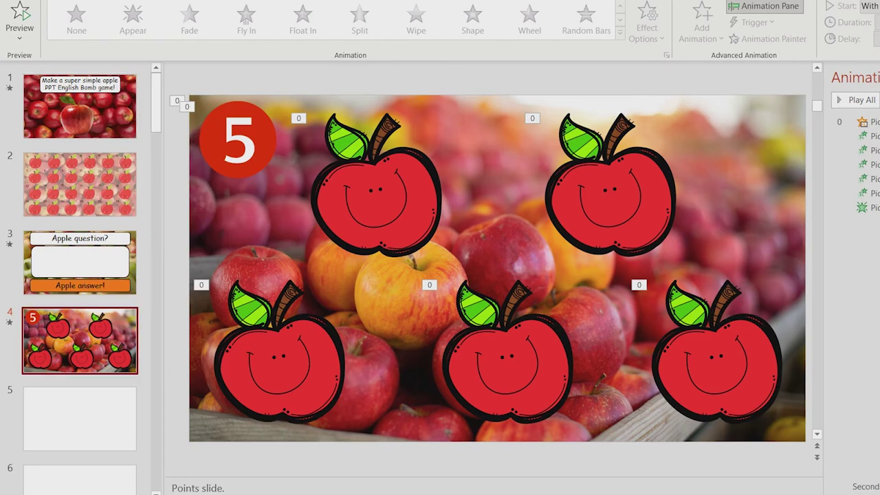
pyautogui.click(80, 380)
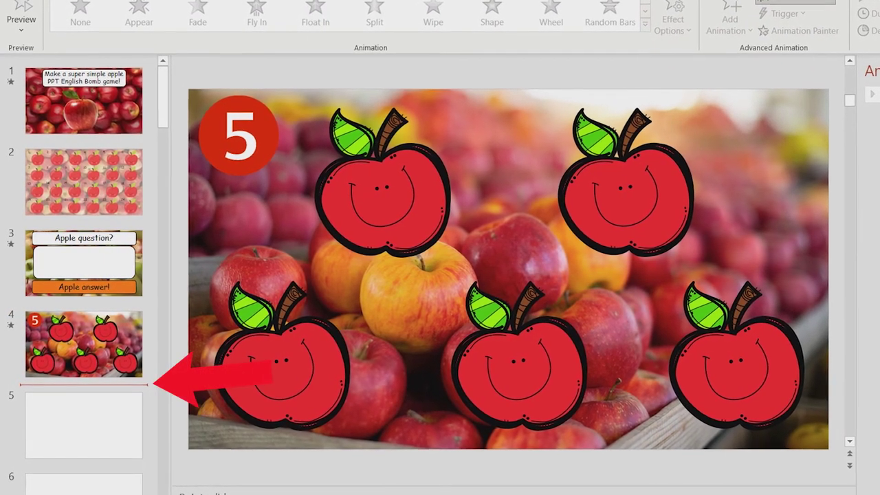
pyautogui.hotkey('ctrl', 'v')
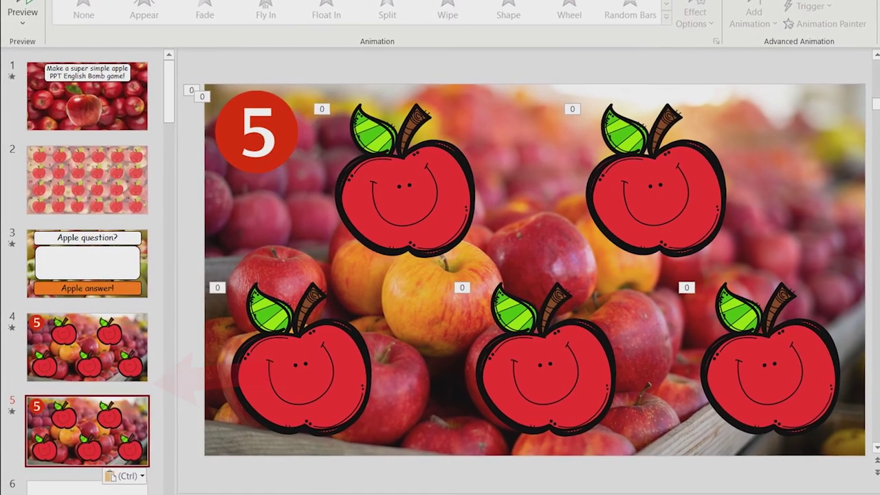
# Step: Cut the red number 5 badge from the copied points slide
pyautogui.click(271, 127)
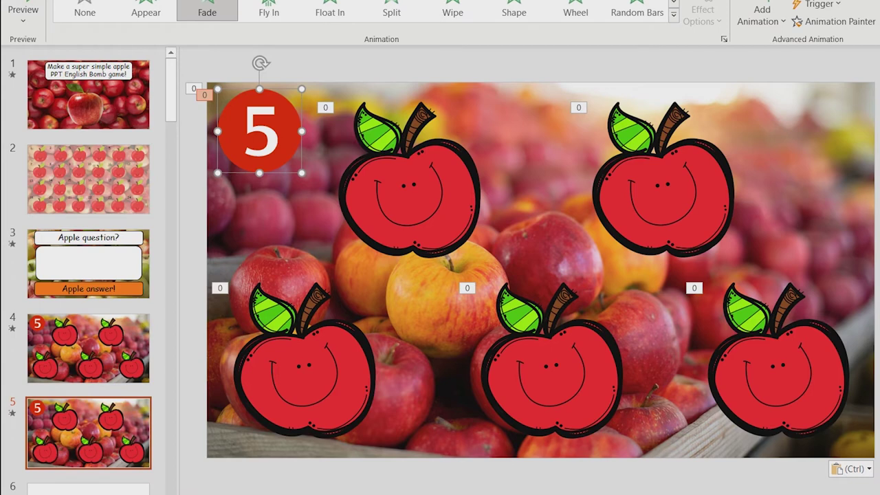
pyautogui.rightClick(263, 134)
pyautogui.click(295, 149)
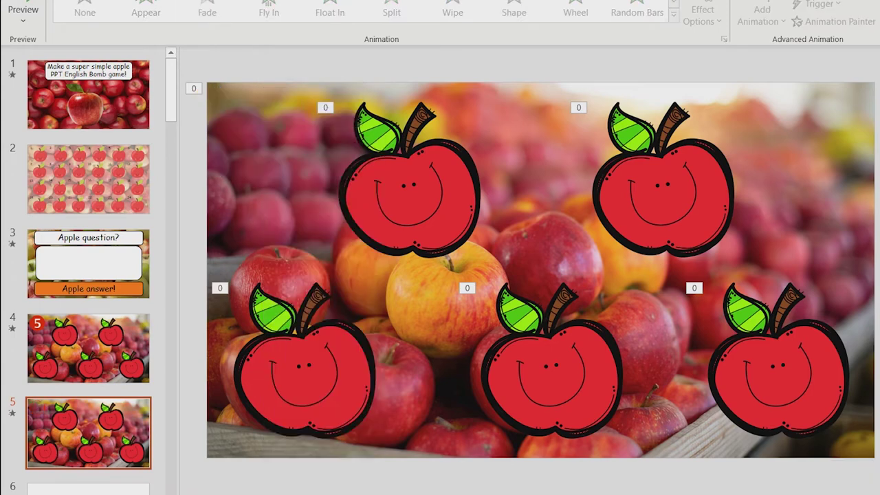
# Step: Cut the lower-right apple from slide 5 and preview the slide's animations in the slide show
pyautogui.click(756, 357)
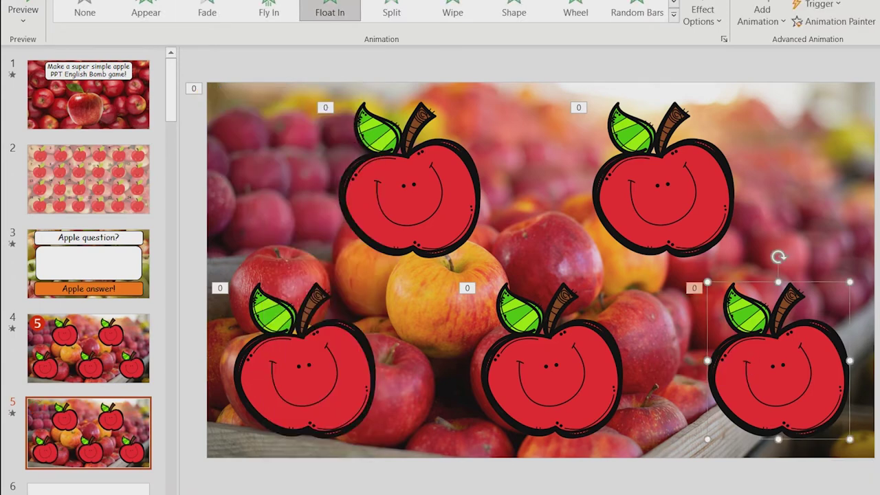
pyautogui.rightClick(797, 374)
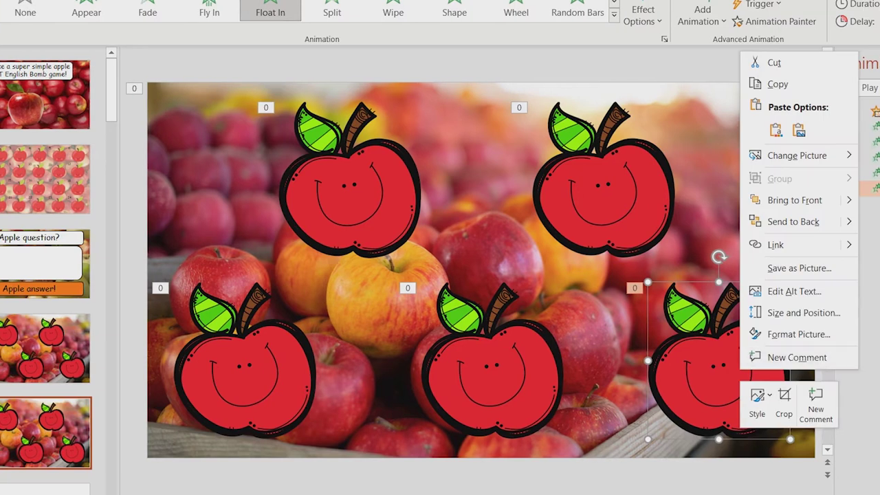
pyautogui.click(771, 63)
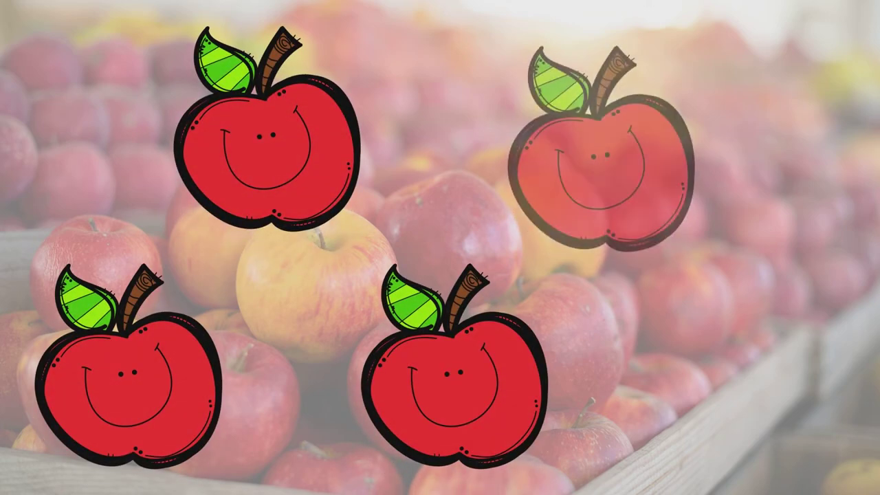
pyautogui.press('Escape')
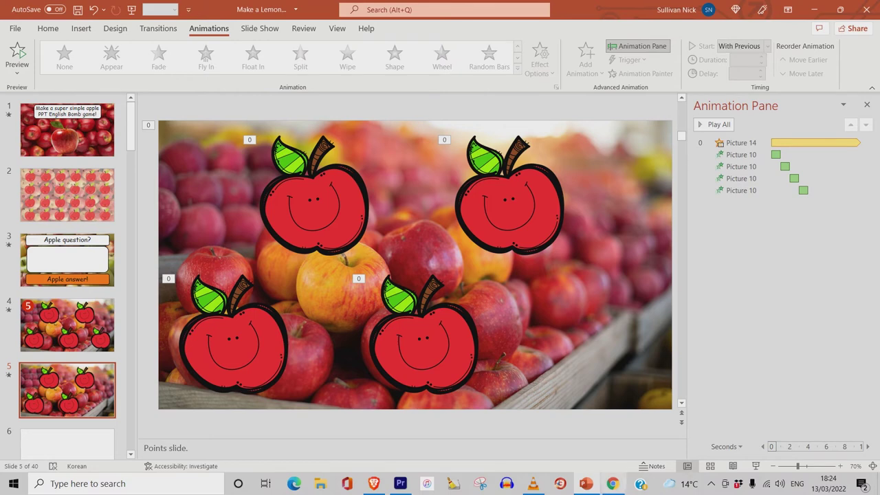
# Step: Switch to Chrome, search Google for "4 png" and copy the image of a white 4 in a red circle
pyautogui.click(613, 484)
pyautogui.write('4 ')
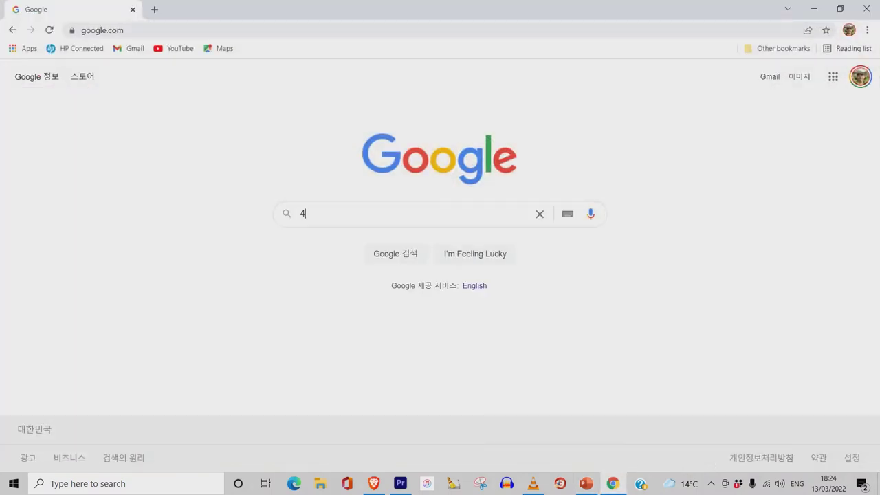
pyautogui.write('png')
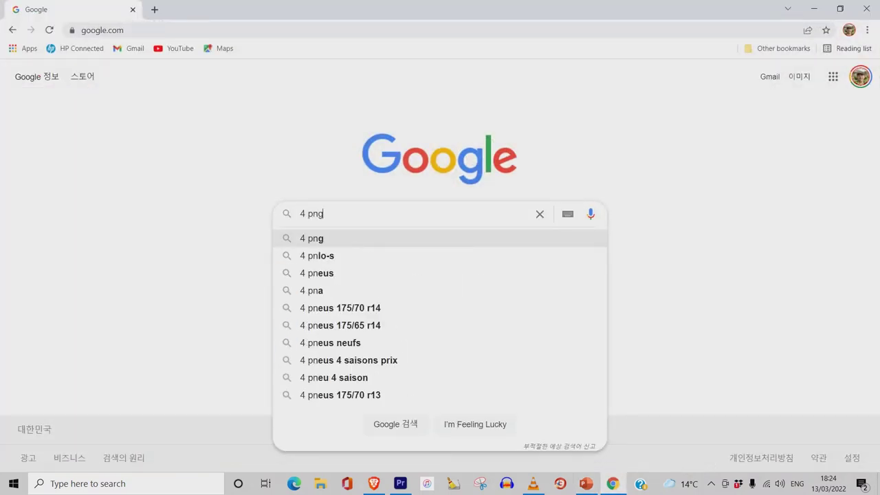
pyautogui.press('Return')
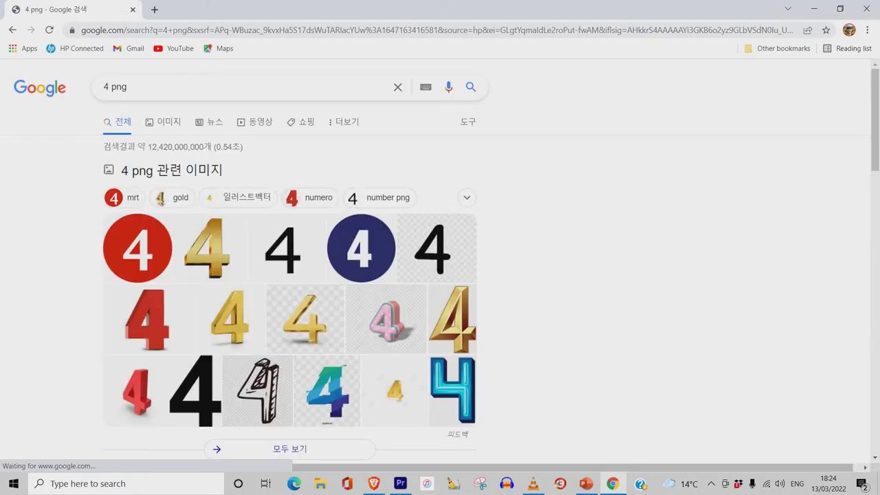
pyautogui.click(138, 248)
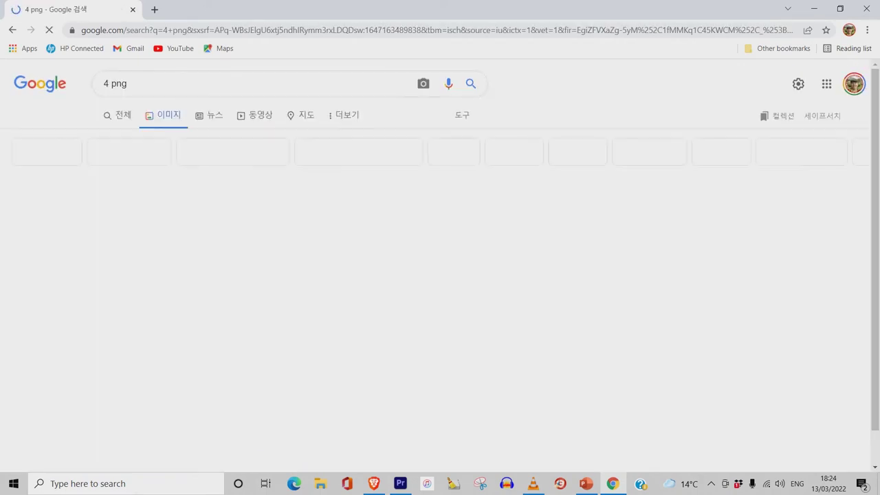
pyautogui.click(61, 233)
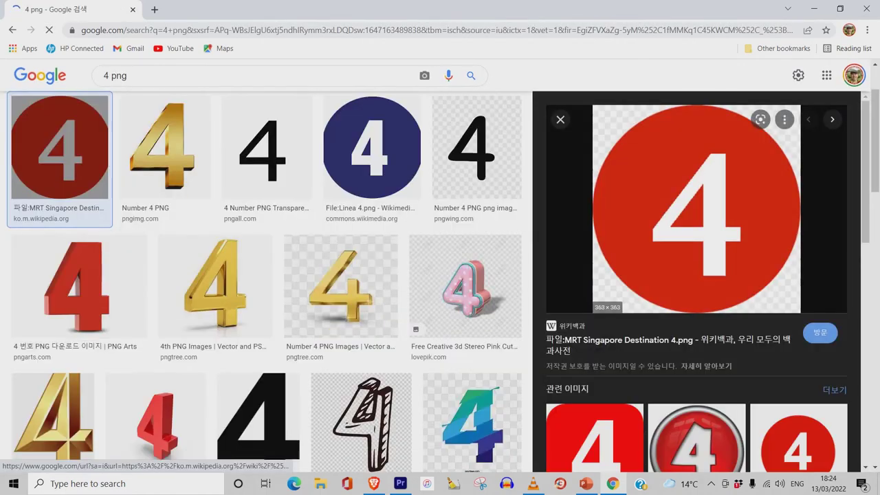
pyautogui.rightClick(712, 202)
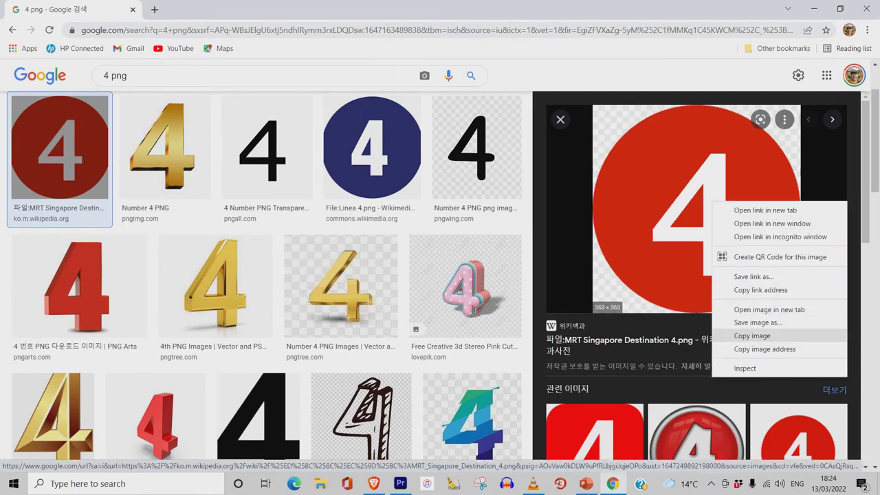
pyautogui.click(749, 336)
# Step: Return to PowerPoint, paste the red number 4 badge on slide 5, shrink it and place it in the slide's empty lower-right area
pyautogui.click(813, 8)
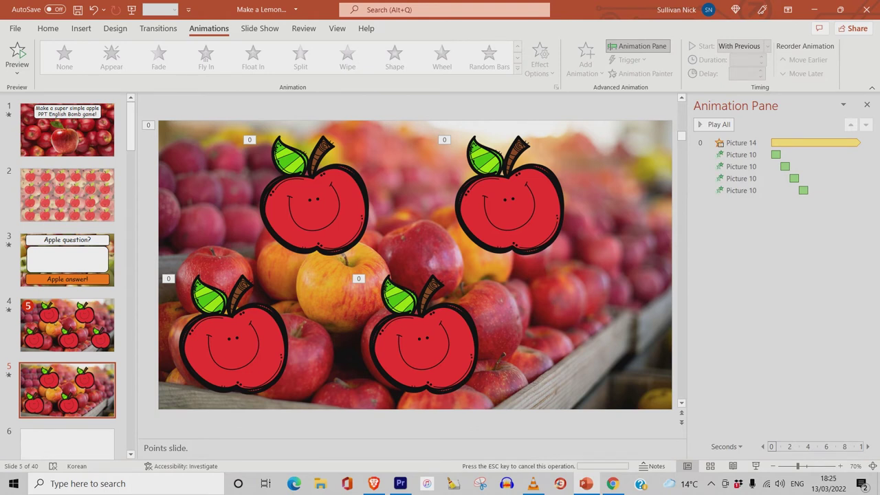
pyautogui.hotkey('ctrl', 'v')
pyautogui.moveTo(416, 265); pyautogui.dragTo(542, 274)
pyautogui.moveTo(615, 201); pyautogui.dragTo(562, 252)
pyautogui.moveTo(516, 300); pyautogui.dragTo(596, 340)
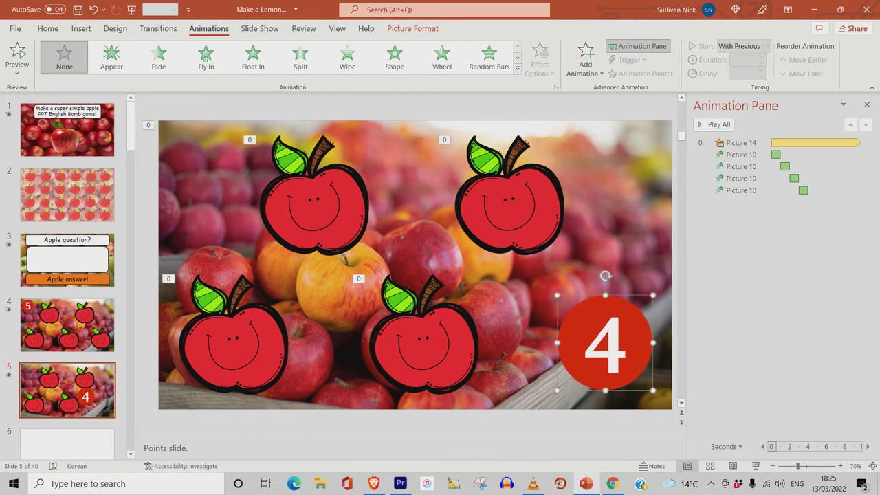
# Step: Check the timing settings of the upper-right apple's Float In animation on slide 5
pyautogui.click(509, 207)
pyautogui.rightClick(729, 190)
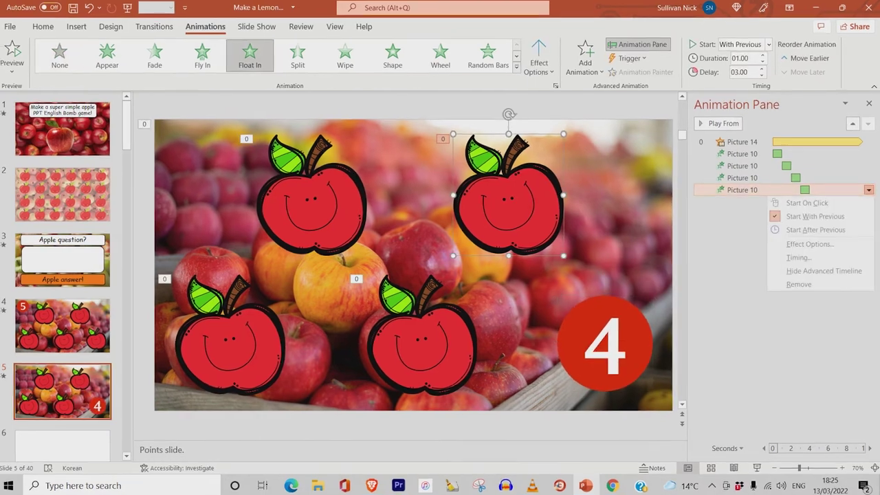
pyautogui.click(746, 264)
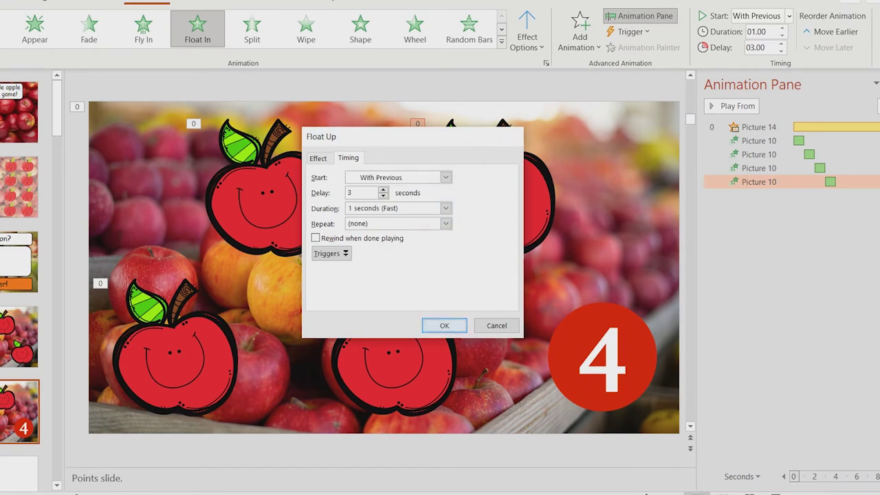
pyautogui.click(444, 325)
# Step: Add a Fade entrance animation to the red number 4 badge and make it start With Previous
pyautogui.click(599, 312)
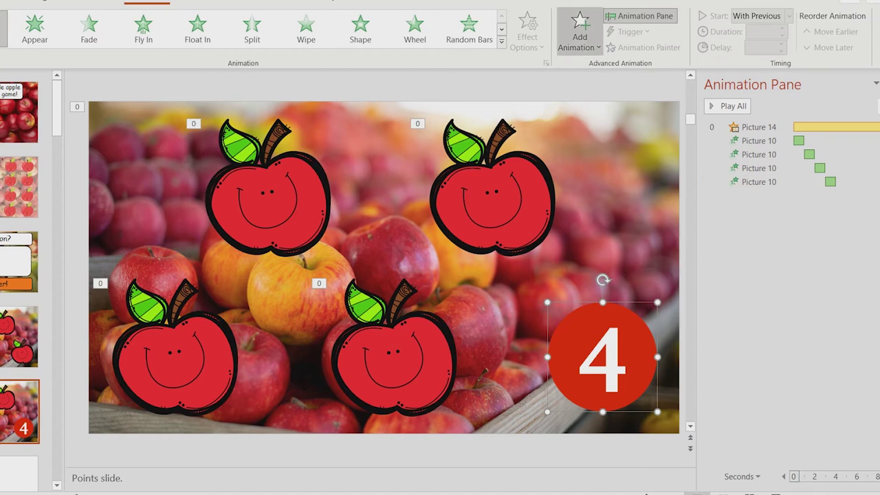
pyautogui.click(579, 31)
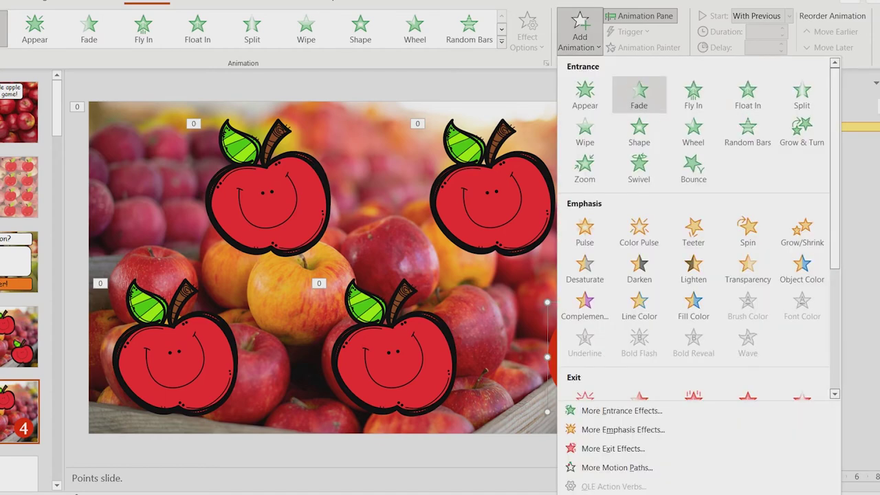
pyautogui.click(638, 96)
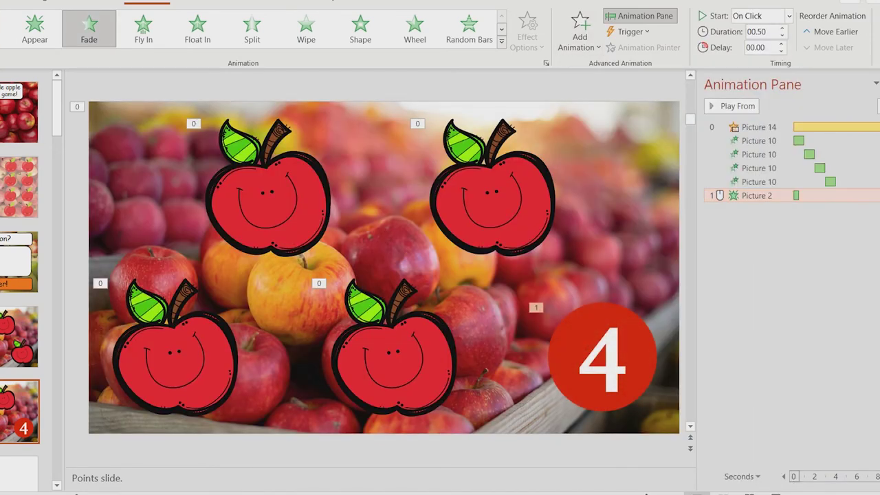
pyautogui.click(879, 195)
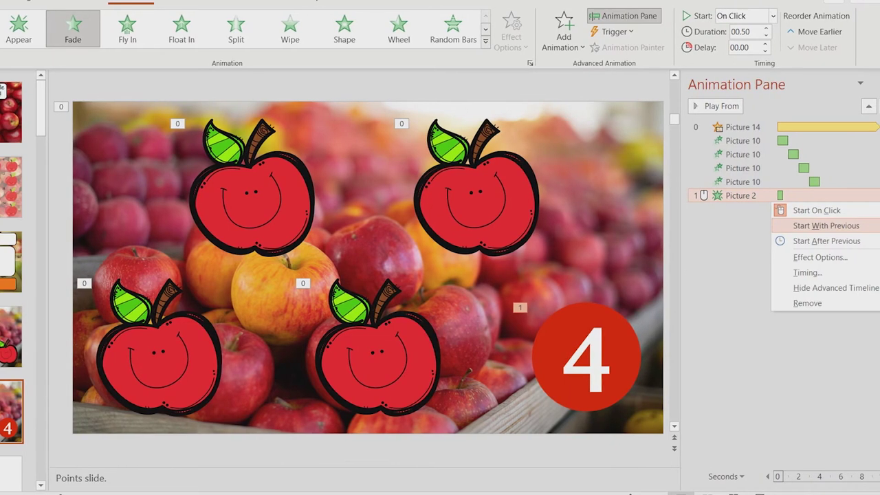
pyautogui.click(826, 226)
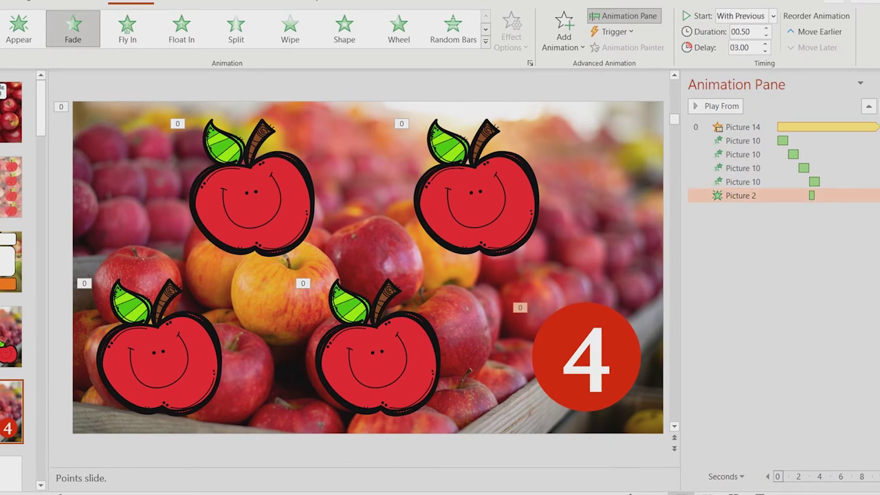
# Step: Set the badge's Fade to a 4-second delay and 1 second (Fast) duration, and preview slide 5 in the slide show
pyautogui.click(879, 195)
pyautogui.click(807, 272)
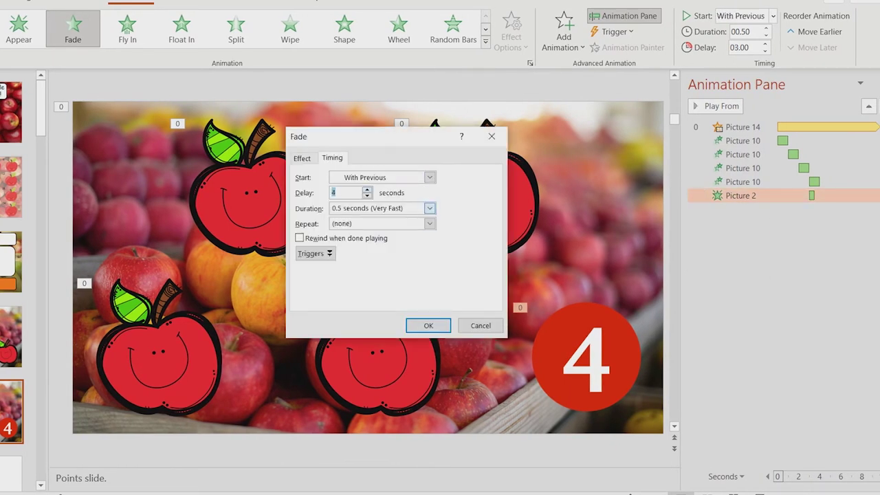
pyautogui.click(429, 208)
pyautogui.press('Up')
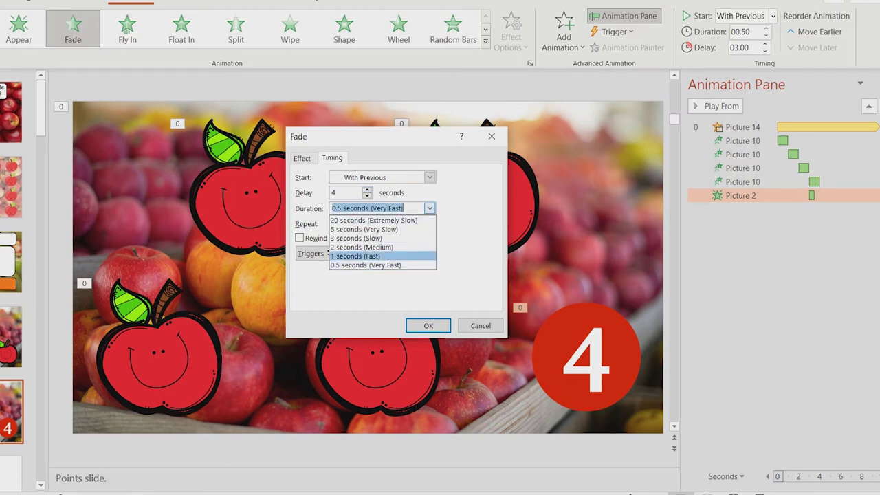
pyautogui.press('Return')
pyautogui.click(427, 325)
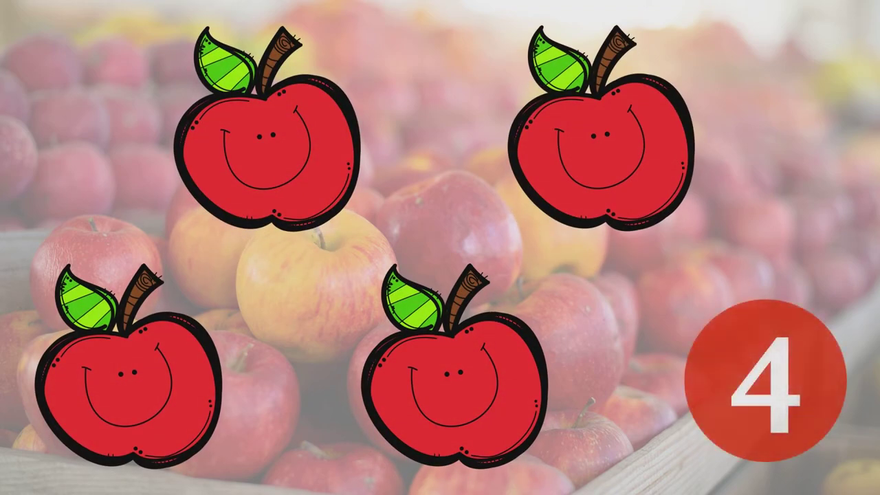
pyautogui.press('Escape')
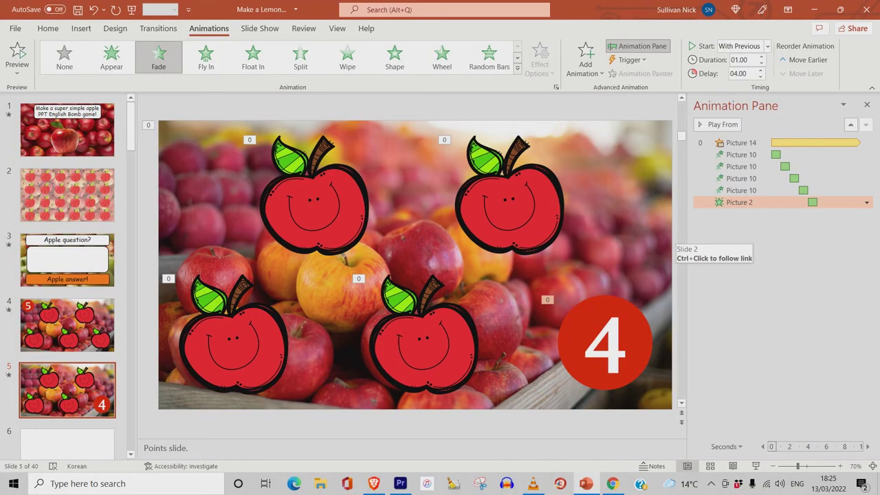
# Step: Hyperlink the red number 4 badge on slide 5 to Slide 2 in this document
pyautogui.click(664, 234)
pyautogui.click(605, 347)
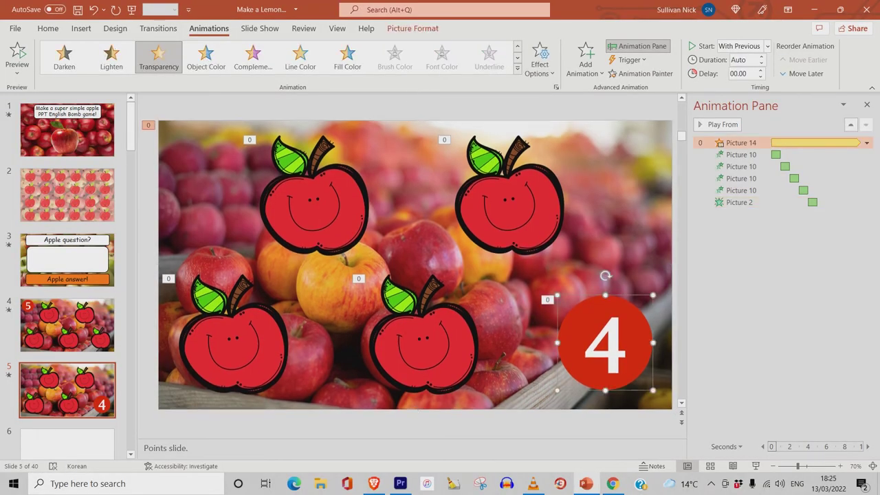
pyautogui.rightClick(605, 347)
pyautogui.click(632, 246)
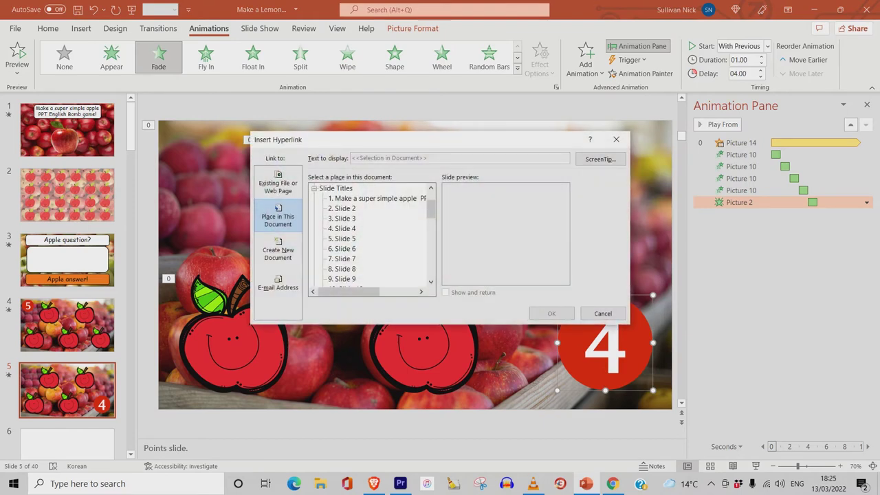
pyautogui.click(342, 218)
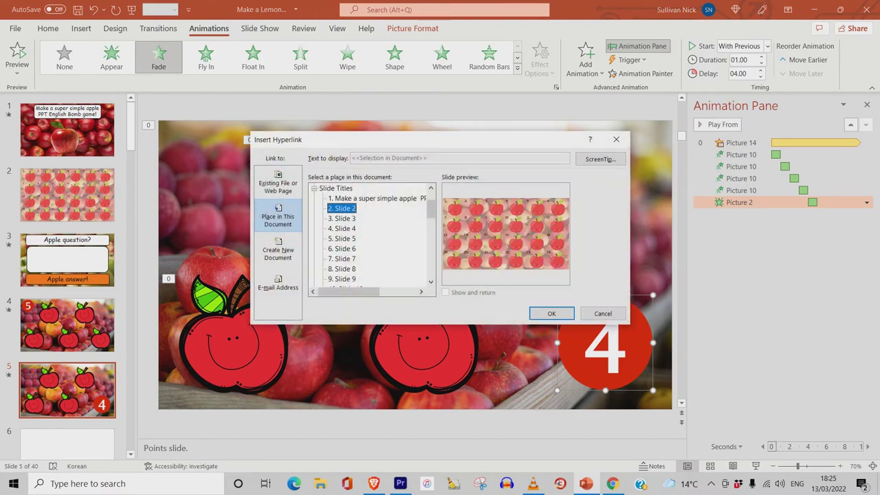
pyautogui.click(551, 314)
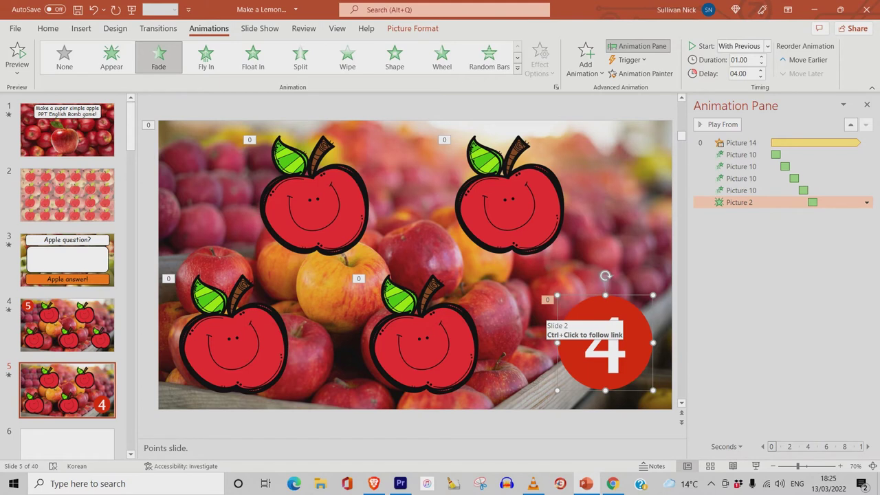
# Step: Copy points slide 5 and paste it directly after the original as slide 6
pyautogui.rightClick(55, 143)
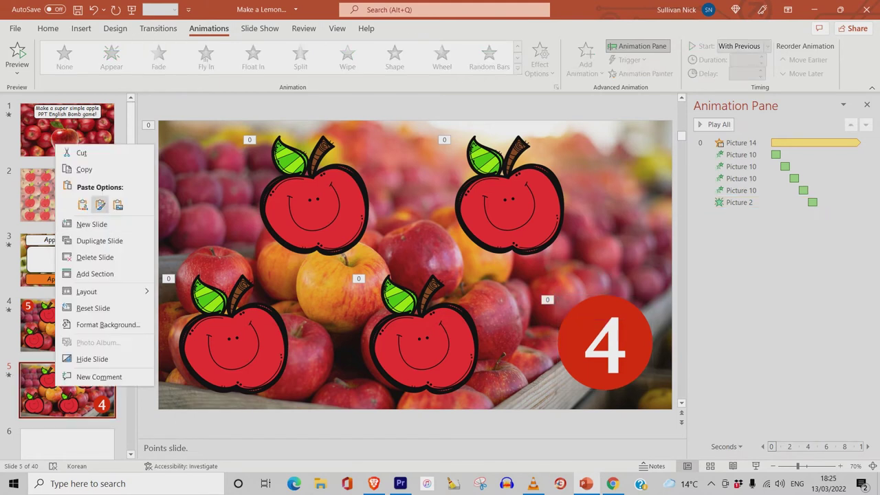
pyautogui.click(79, 170)
pyautogui.click(67, 423)
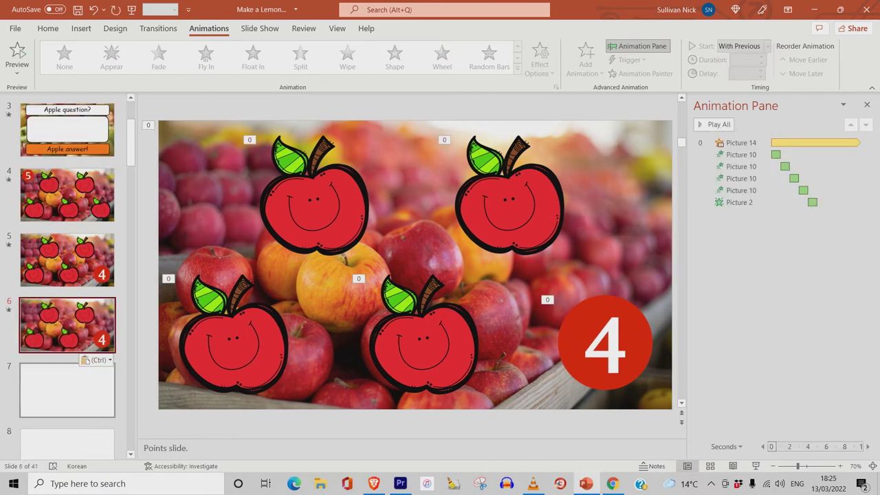
# Step: Cut the red number 4 badge and the upper-right apple from slide 6
pyautogui.click(592, 338)
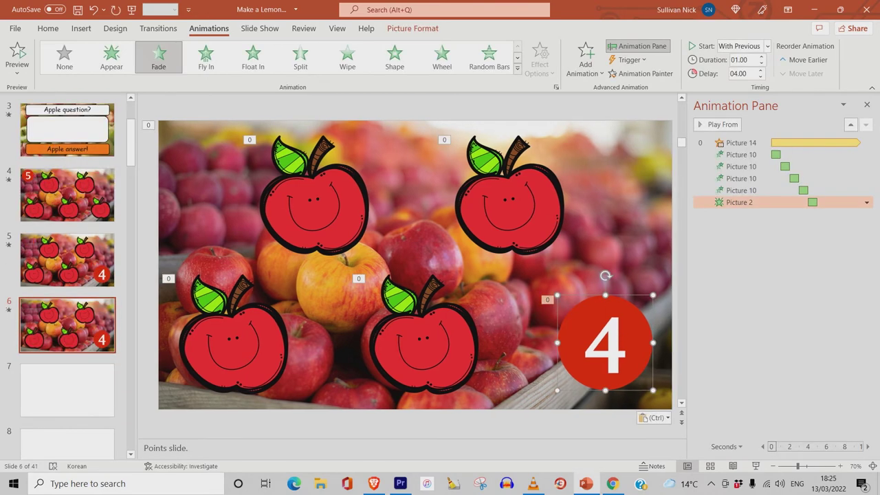
pyautogui.rightClick(616, 349)
pyautogui.click(639, 75)
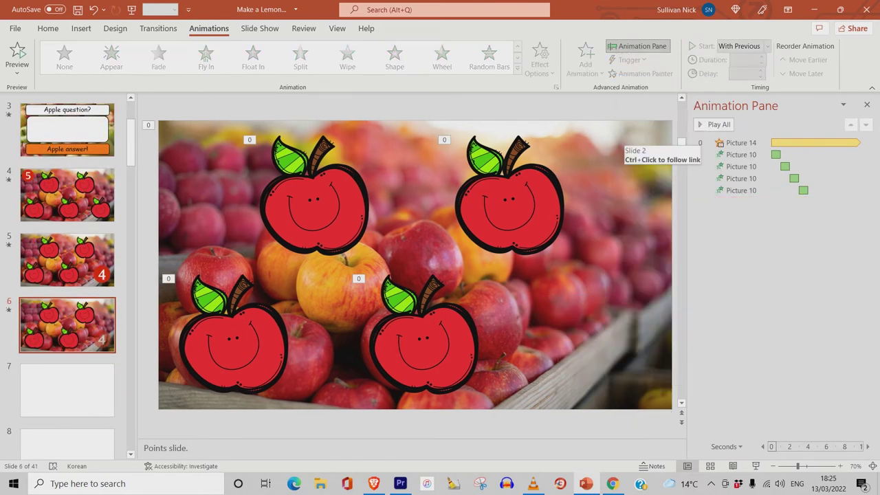
pyautogui.click(508, 206)
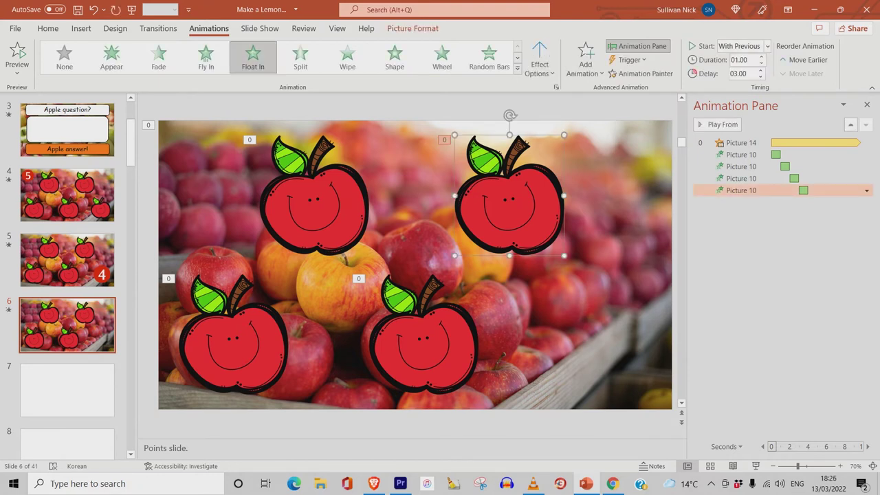
pyautogui.rightClick(520, 207)
pyautogui.click(545, 215)
# Step: Select the three remaining apples on slide 6 and shift them together to the right to centre them on the slide
pyautogui.click(315, 206)
pyautogui.keyDown('shift'); pyautogui.click(234, 337); pyautogui.keyUp('shift')
pyautogui.keyDown('shift'); pyautogui.click(423, 344); pyautogui.keyUp('shift')
pyautogui.press('Right')
pyautogui.press('Right')
pyautogui.press('Right')
pyautogui.press('Right')
pyautogui.press('Right')
pyautogui.press('Right')
pyautogui.press('Right')
pyautogui.press('Right')
pyautogui.press('Right')
pyautogui.press('Right')
pyautogui.press('Right')
pyautogui.press('Right')
pyautogui.press('Right')
pyautogui.press('Right')
pyautogui.press('Right')
pyautogui.press('Right')
pyautogui.press('Right')
pyautogui.press('Right')
pyautogui.press('Right')
pyautogui.press('Right')
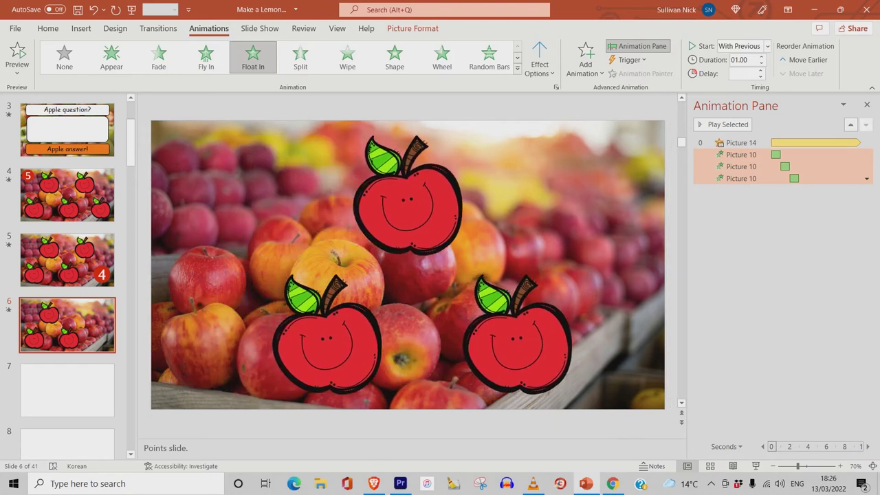
# Step: Switch to the Chrome image search, search for "3 png" and copy the white number 3 in an orange circle
pyautogui.click(613, 483)
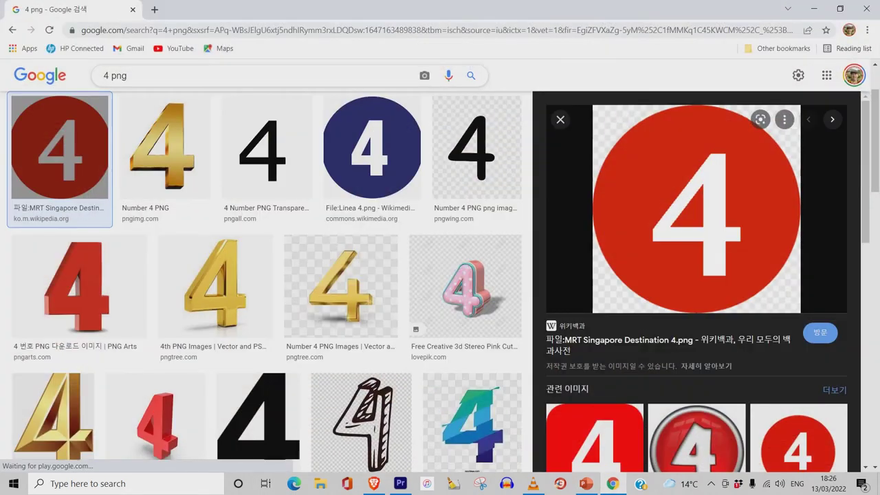
pyautogui.click(105, 75)
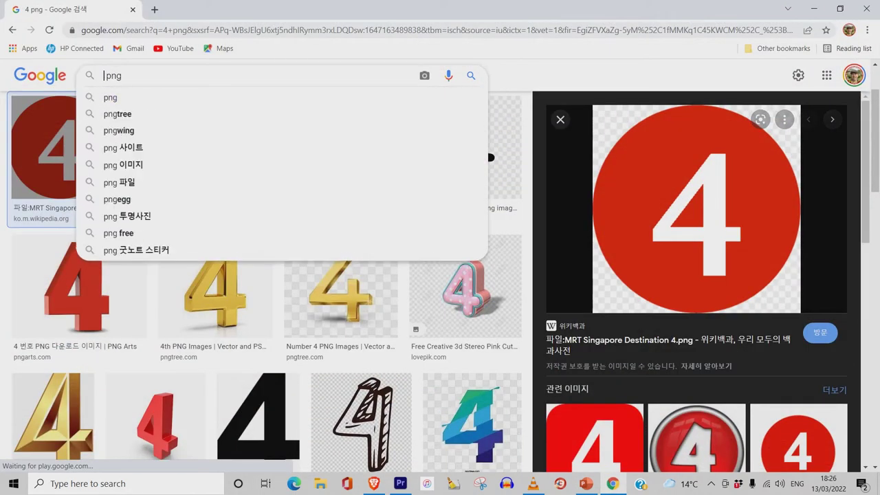
pyautogui.write('3')
pyautogui.press('Return')
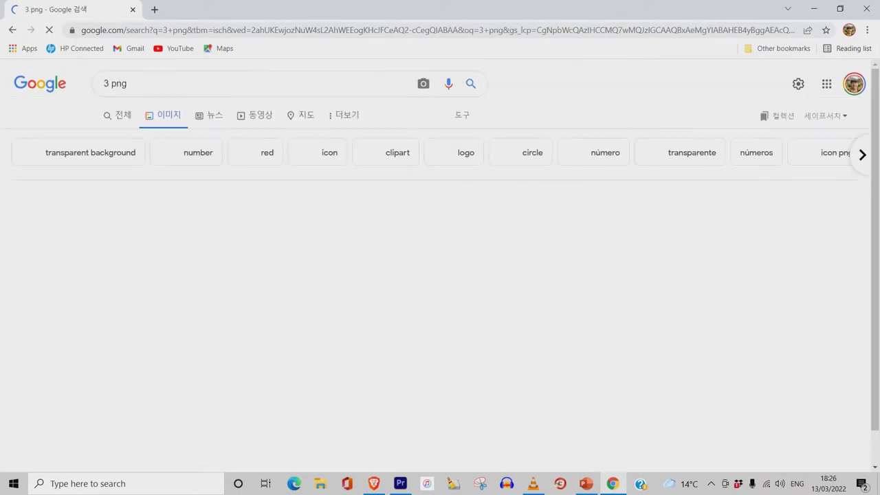
pyautogui.scroll(-2, 440, 275)
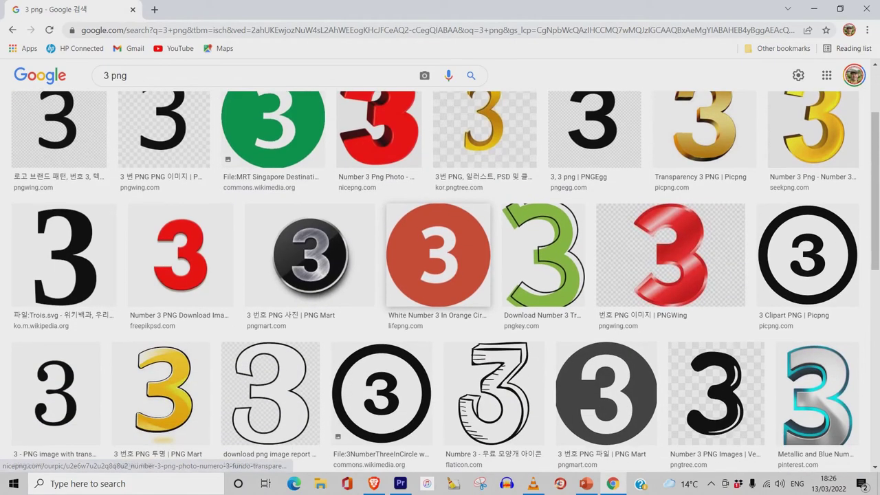
pyautogui.click(438, 254)
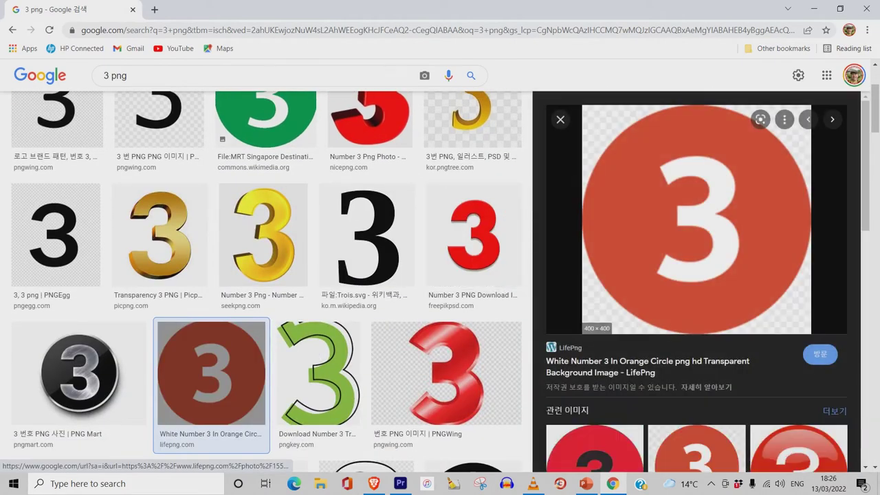
pyautogui.rightClick(709, 197)
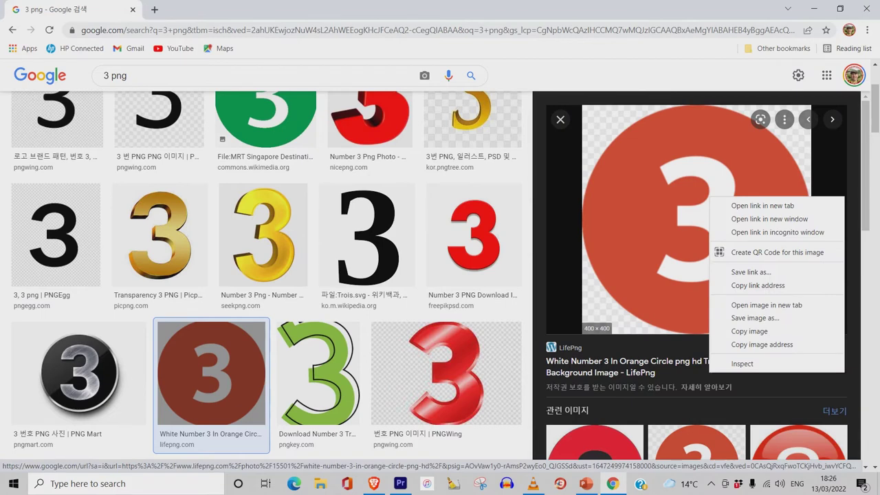
pyautogui.click(749, 330)
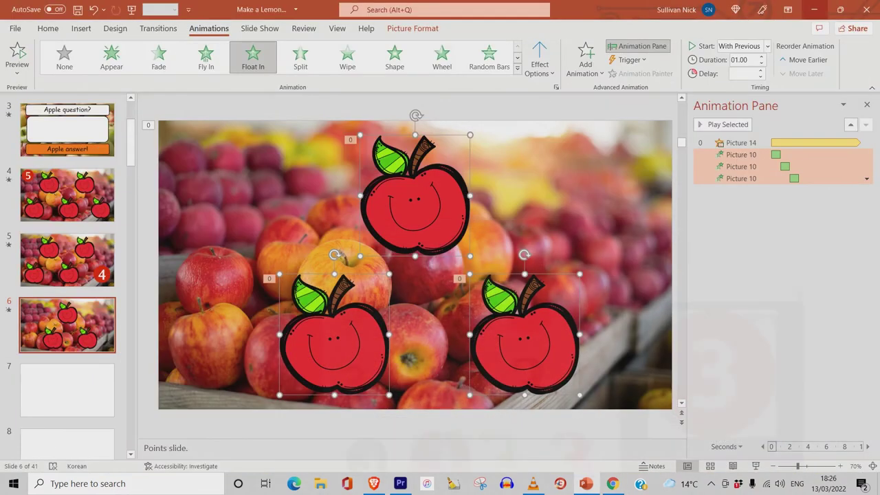
# Step: Back in PowerPoint, paste the number 3 badge on slide 6, shrink it and place it in the slide's upper-left corner
pyautogui.hotkey('alt', 'Tab')
pyautogui.click(670, 205)
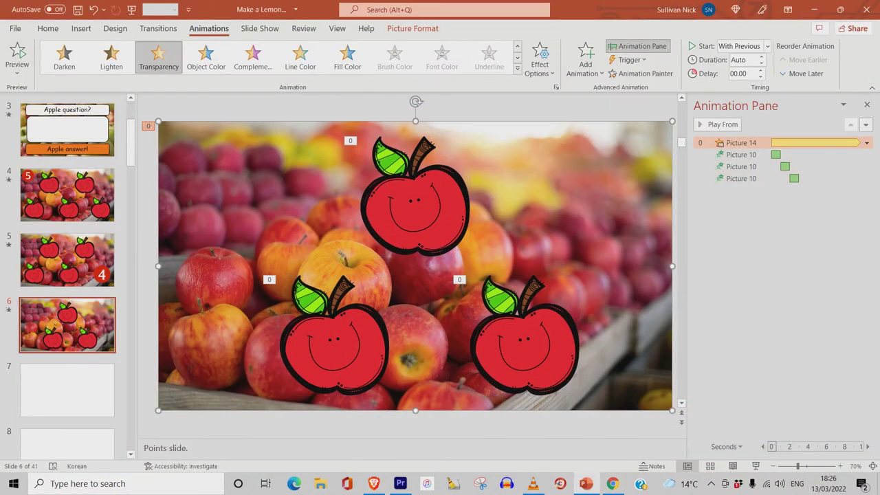
pyautogui.hotkey('ctrl', 'v')
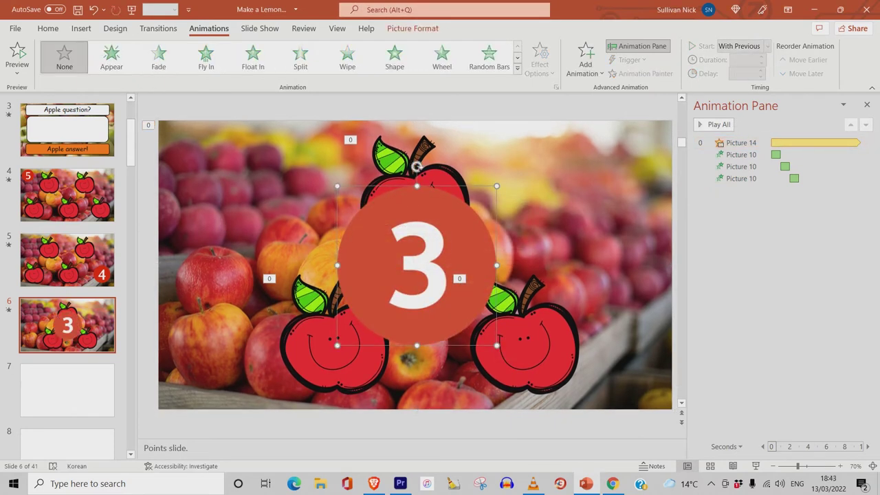
pyautogui.moveTo(496, 186); pyautogui.dragTo(446, 235)
pyautogui.moveTo(391, 290); pyautogui.dragTo(218, 188)
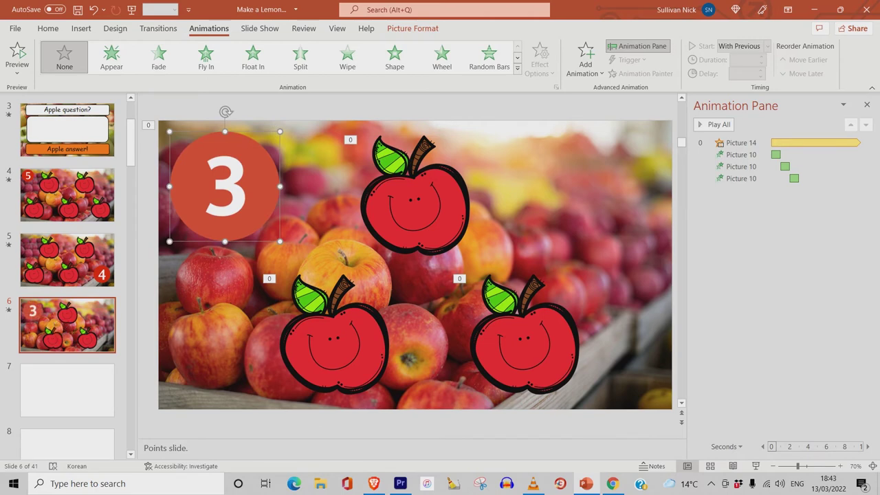
pyautogui.moveTo(280, 132); pyautogui.dragTo(263, 148)
pyautogui.moveTo(221, 195); pyautogui.dragTo(222, 178)
# Step: Add a Fade entrance animation to the number 3 badge and make it start With Previous
pyautogui.click(585, 58)
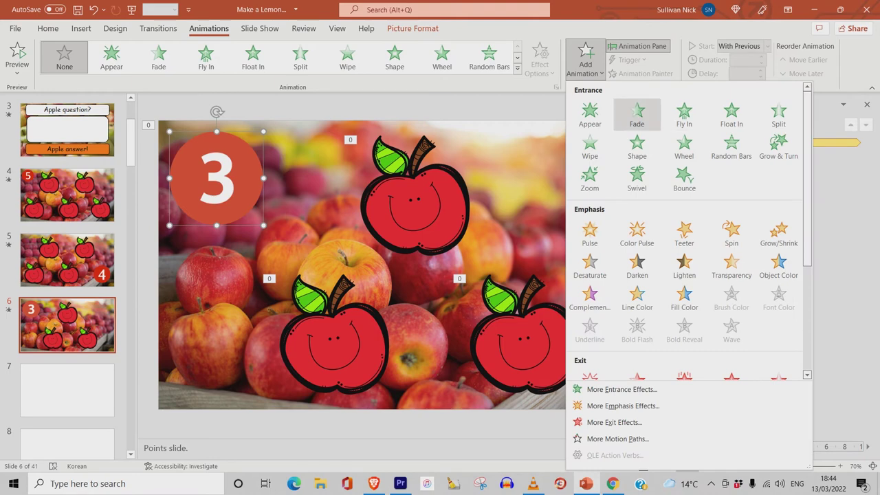
pyautogui.click(637, 114)
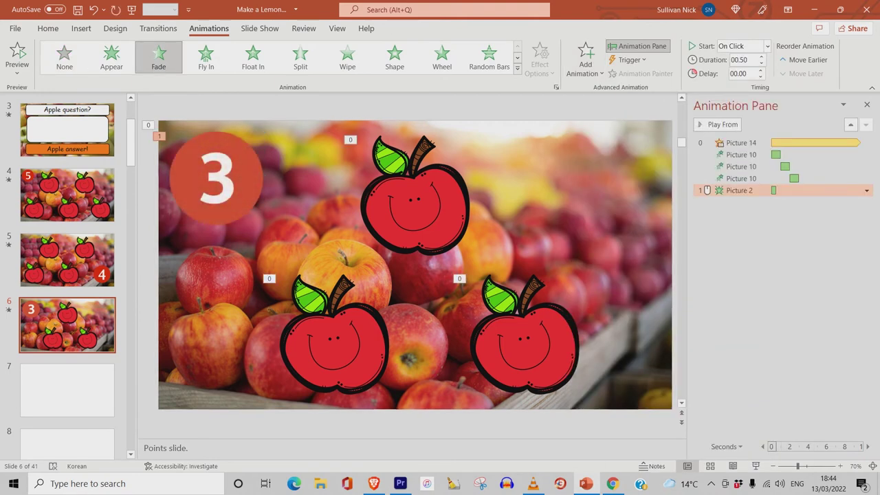
pyautogui.click(866, 190)
pyautogui.click(816, 215)
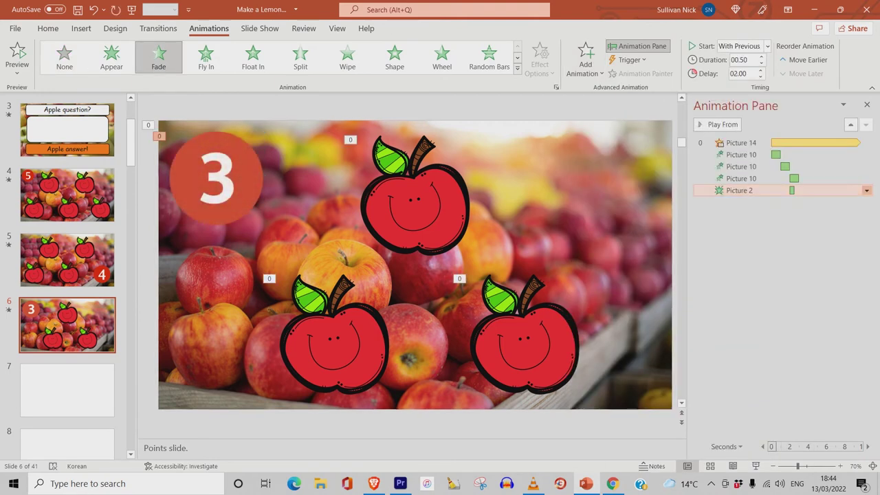
# Step: Set the number 3 badge's Fade timing to a 3-second delay and a duration of 1 second (Fast)
pyautogui.click(866, 190)
pyautogui.click(797, 257)
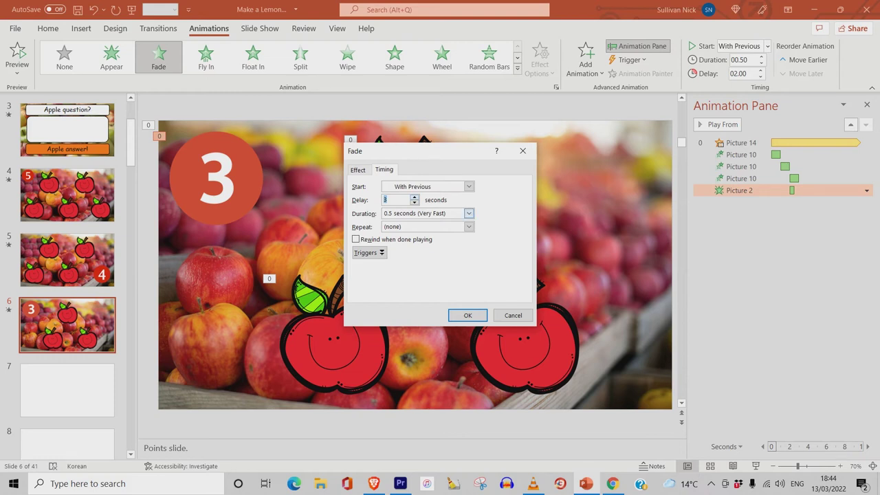
pyautogui.click(469, 213)
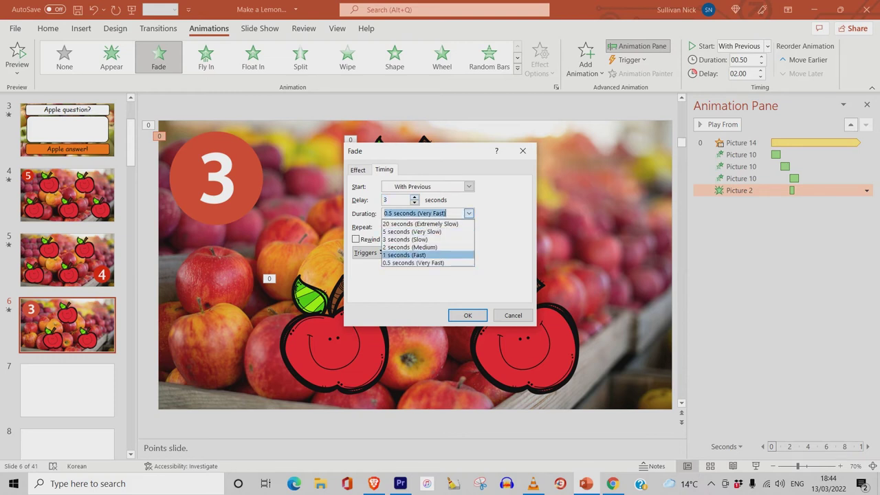
pyautogui.press('Return')
pyautogui.click(467, 315)
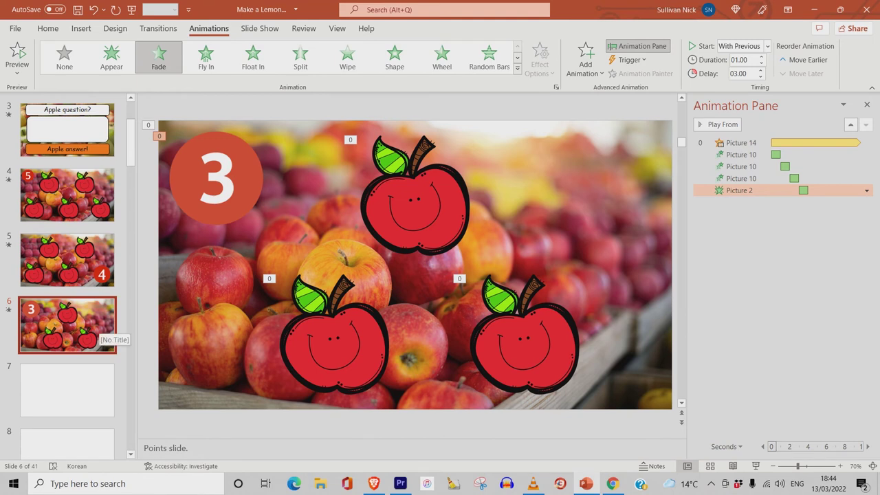
# Step: Copy points slide 6 and paste it directly after the original as slide 7
pyautogui.rightClick(100, 324)
pyautogui.press('Escape')
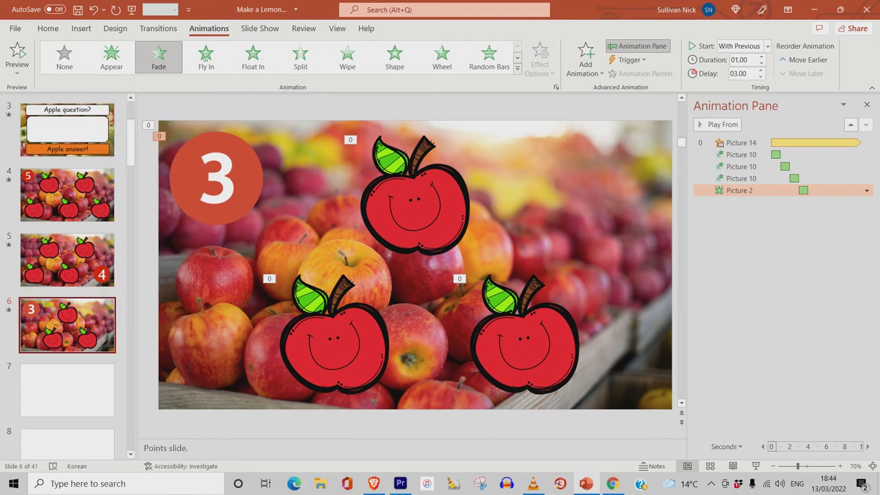
pyautogui.click(67, 358)
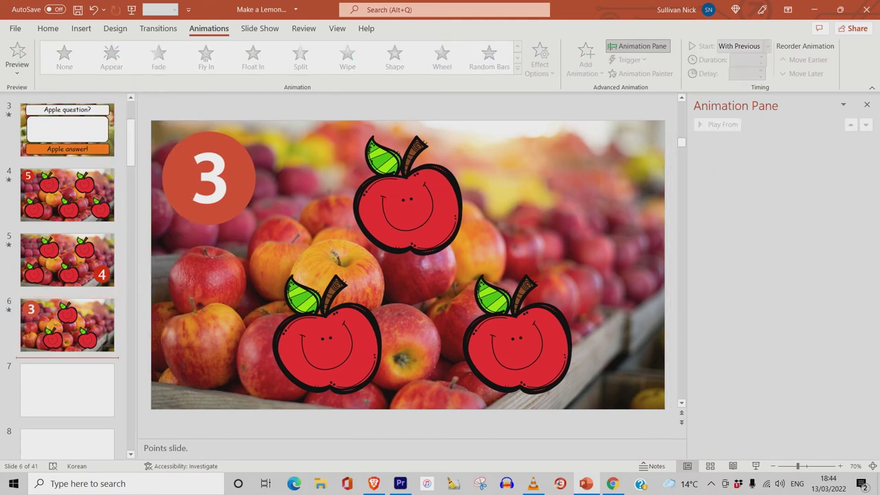
pyautogui.hotkey('ctrl', 'v')
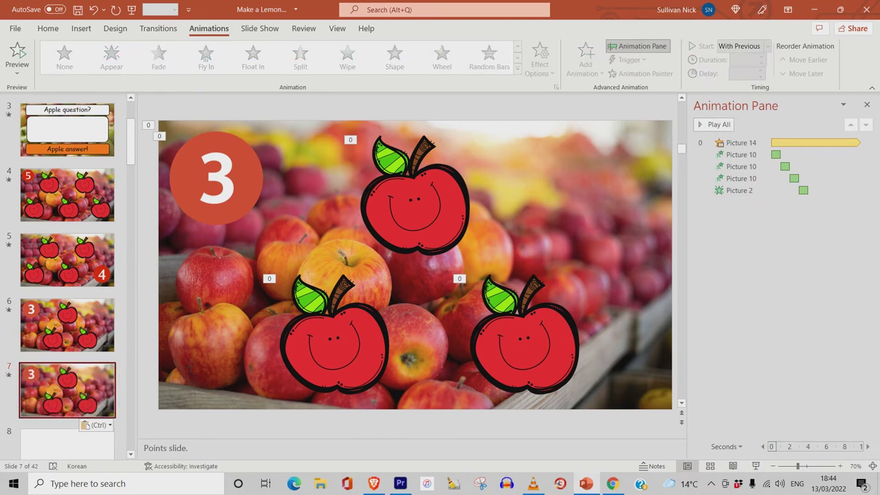
# Step: Cut the number 3 badge and the lower-right apple from slide 7
pyautogui.click(220, 173)
pyautogui.rightClick(221, 168)
pyautogui.click(252, 177)
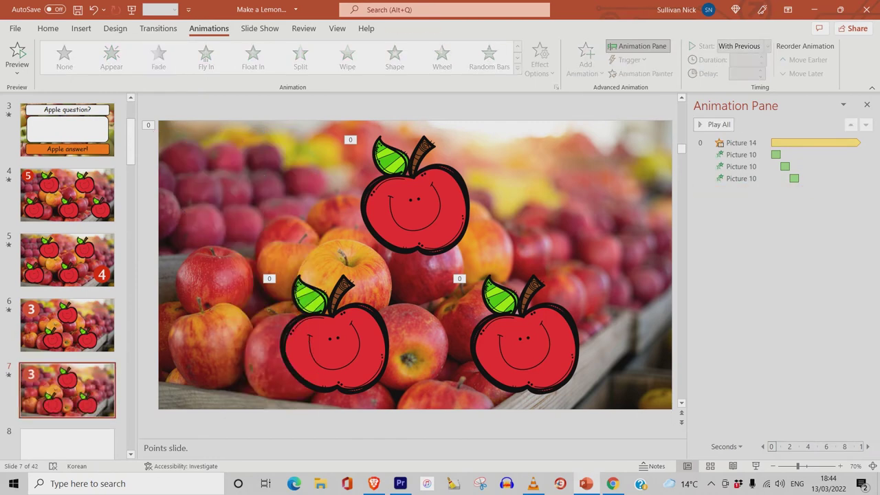
pyautogui.click(741, 178)
pyautogui.rightClick(560, 354)
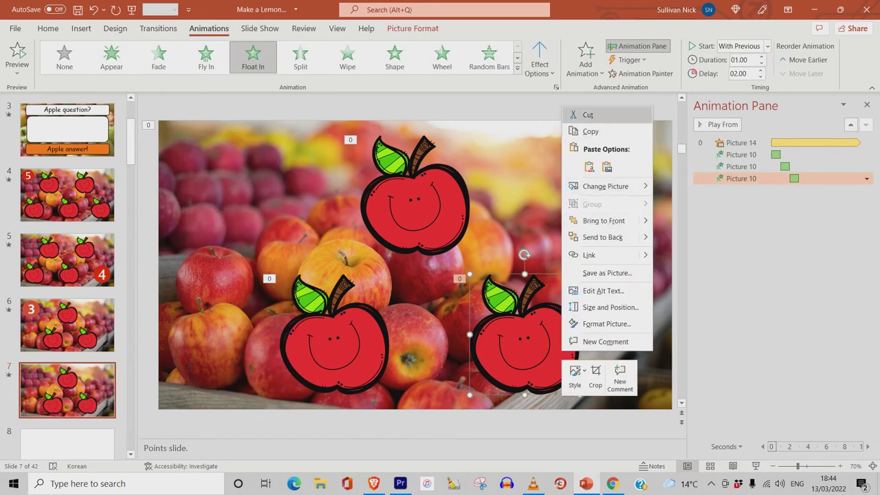
pyautogui.click(588, 115)
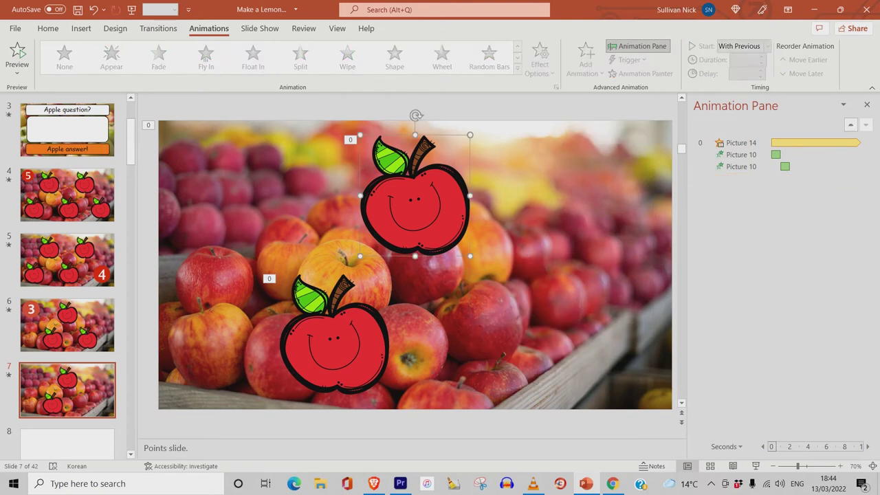
# Step: Enlarge the two remaining apples on slide 7 and arrange them side by side in the slide's lower half
pyautogui.keyDown('shift'); pyautogui.click(334, 343); pyautogui.keyUp('shift')
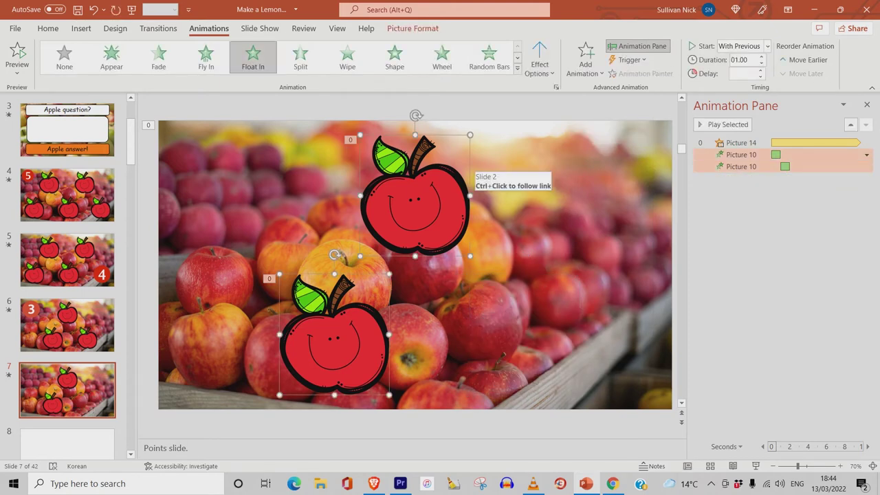
pyautogui.moveTo(471, 135); pyautogui.dragTo(501, 93)
pyautogui.moveTo(436, 206); pyautogui.dragTo(451, 209)
pyautogui.click(537, 303)
pyautogui.moveTo(365, 343); pyautogui.dragTo(245, 317)
pyautogui.moveTo(451, 210); pyautogui.dragTo(532, 324)
pyautogui.moveTo(251, 320); pyautogui.dragTo(273, 318)
pyautogui.moveTo(540, 323); pyautogui.dragTo(533, 323)
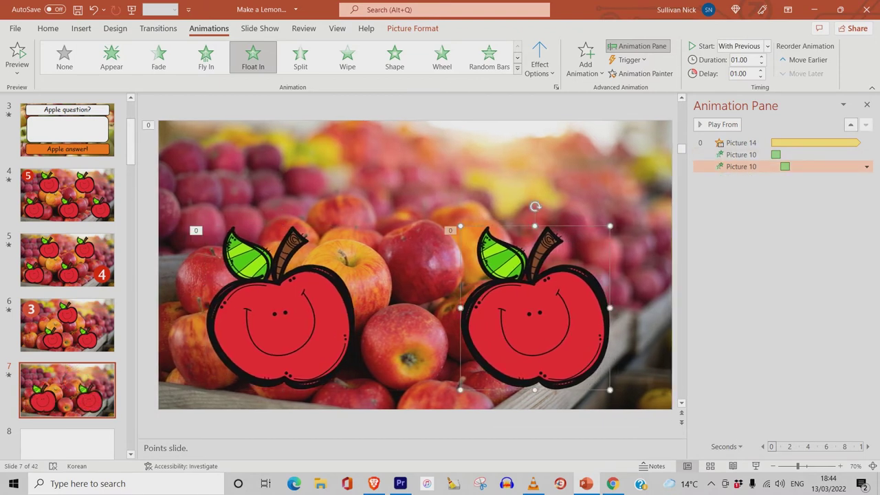
# Step: Switch to the Chrome image search, search for "2 png" and copy the white number 2 in an orange circle
pyautogui.click(613, 484)
pyautogui.scroll(2, 159, 238)
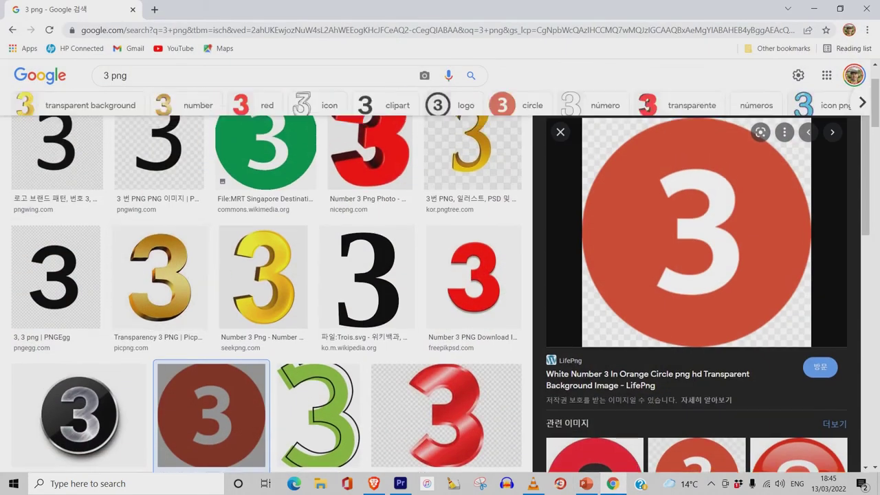
pyautogui.click(109, 83)
pyautogui.doubleClick(106, 83)
pyautogui.write('2')
pyautogui.press('Return')
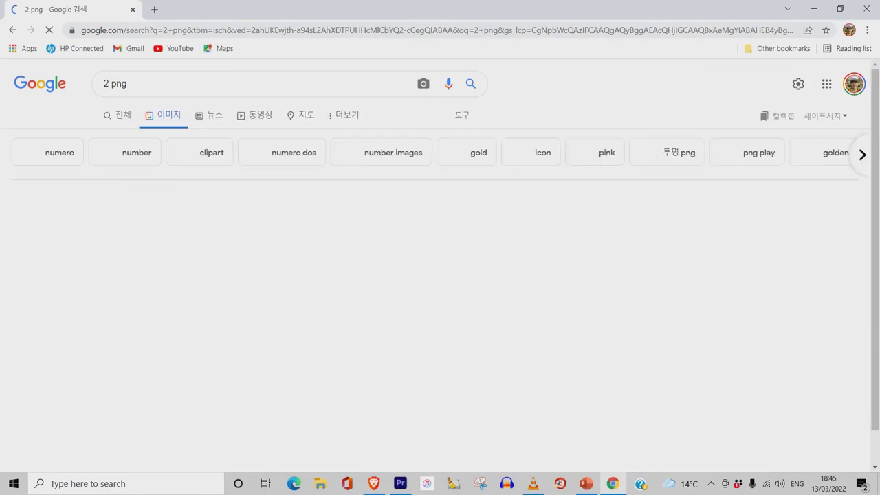
pyautogui.scroll(-2, 440, 275)
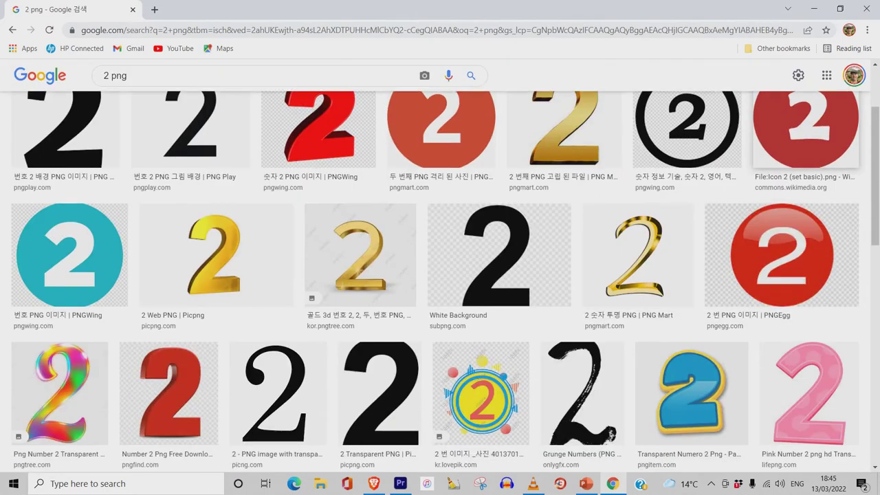
pyautogui.click(440, 128)
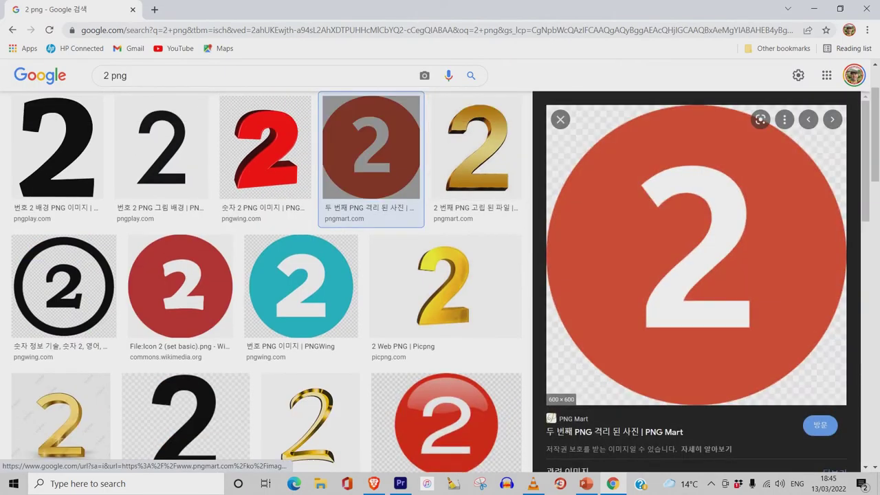
pyautogui.rightClick(745, 219)
pyautogui.click(784, 352)
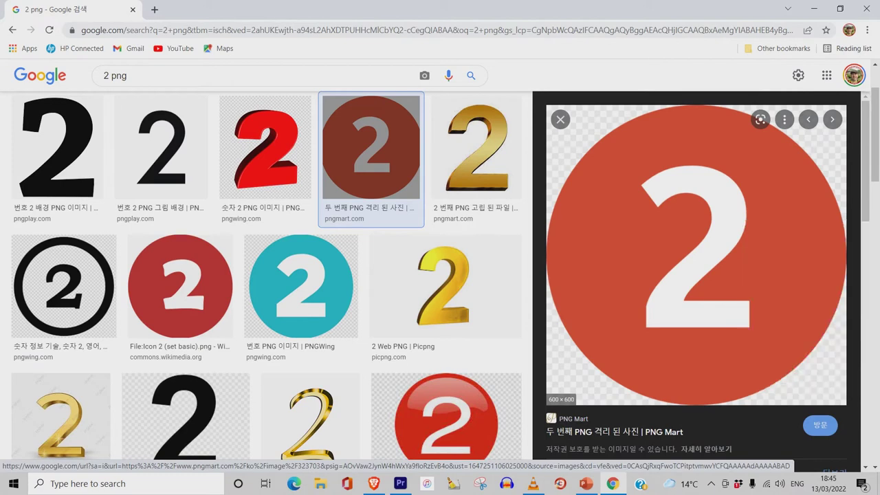
# Step: Return to PowerPoint, paste the number 2 badge on slide 7, shrink it and centre it near the slide's top edge
pyautogui.click(814, 8)
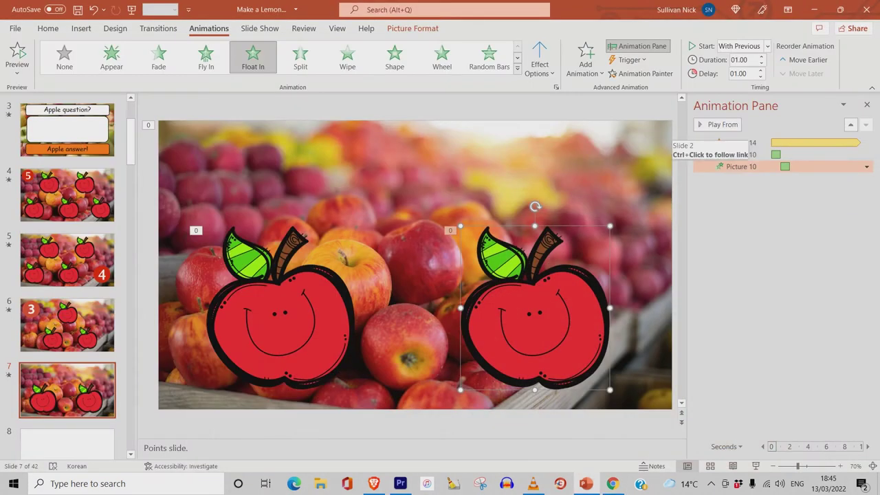
pyautogui.click(505, 103)
pyautogui.rightClick(505, 102)
pyautogui.click(534, 130)
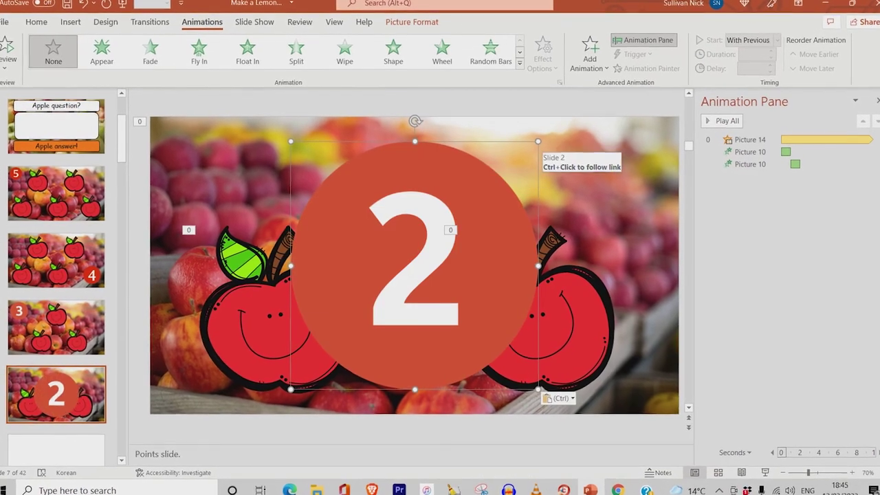
pyautogui.moveTo(538, 140); pyautogui.dragTo(383, 298)
pyautogui.moveTo(332, 347); pyautogui.dragTo(414, 165)
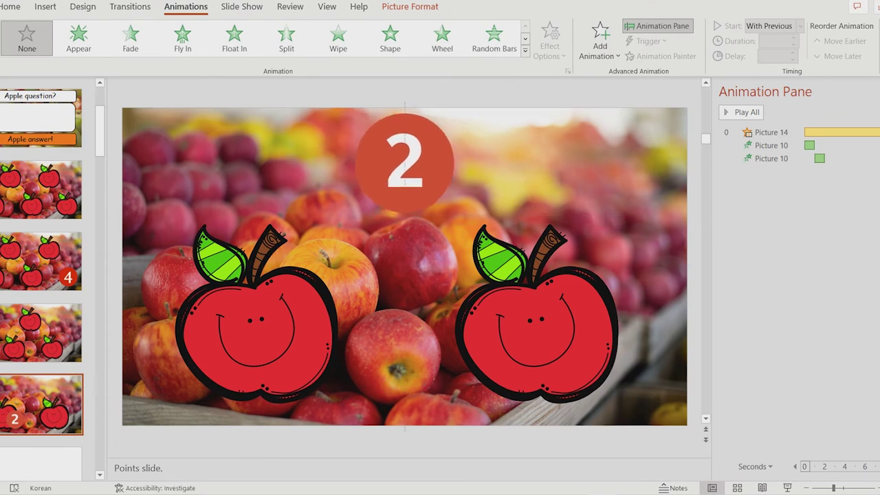
pyautogui.moveTo(404, 165); pyautogui.dragTo(404, 166)
# Step: Add a Fade entrance animation to the number 2 badge on slide 7 and set it to start With Previous
pyautogui.click(599, 42)
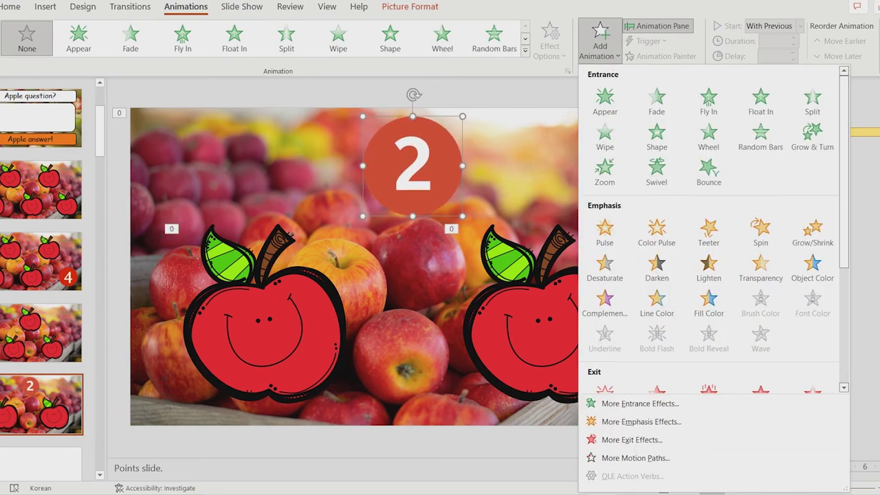
pyautogui.click(657, 101)
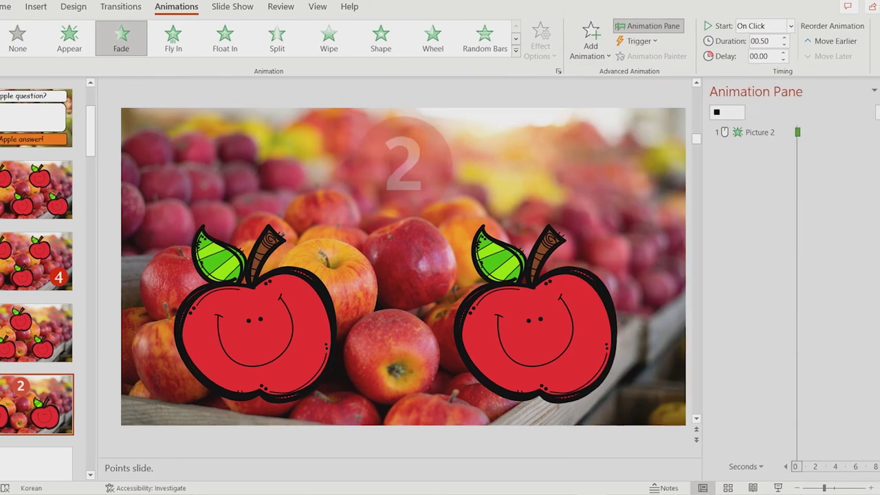
pyautogui.click(878, 171)
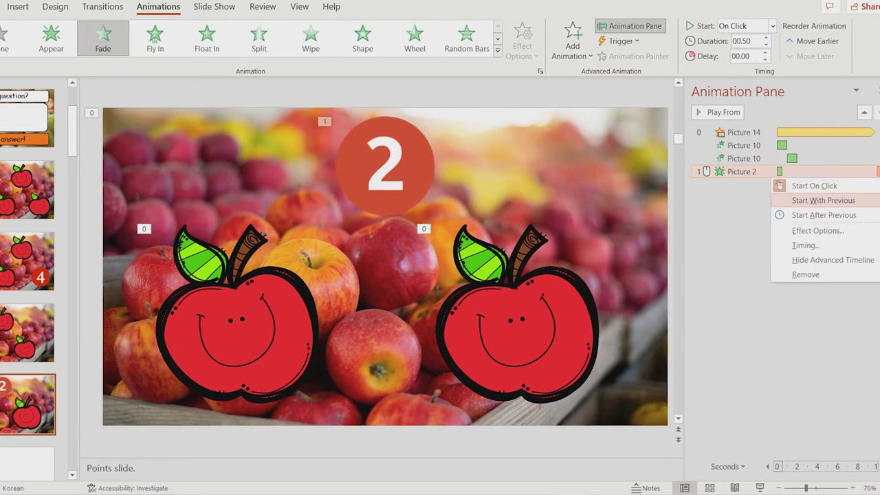
pyautogui.click(818, 200)
# Step: Set the number 2 badge's Fade delay to 2 seconds and duration to 1 second, and preview slide 7 as a slide show
pyautogui.click(878, 171)
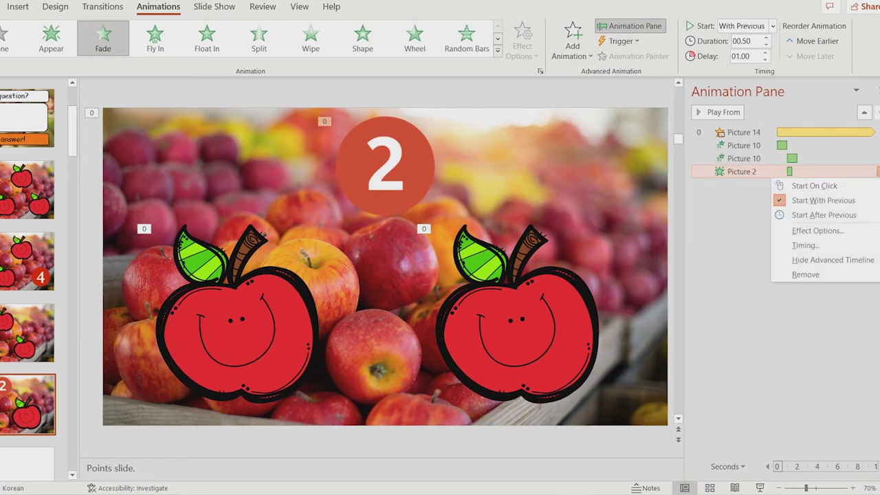
pyautogui.click(805, 245)
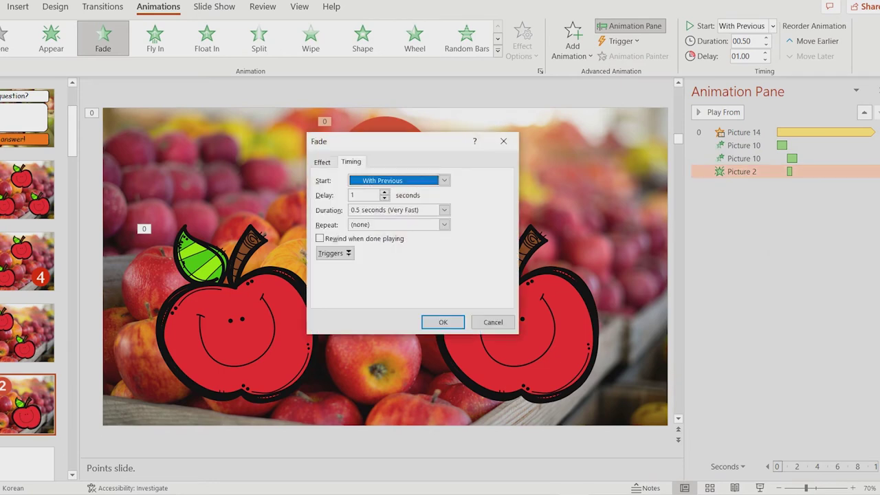
pyautogui.click(384, 192)
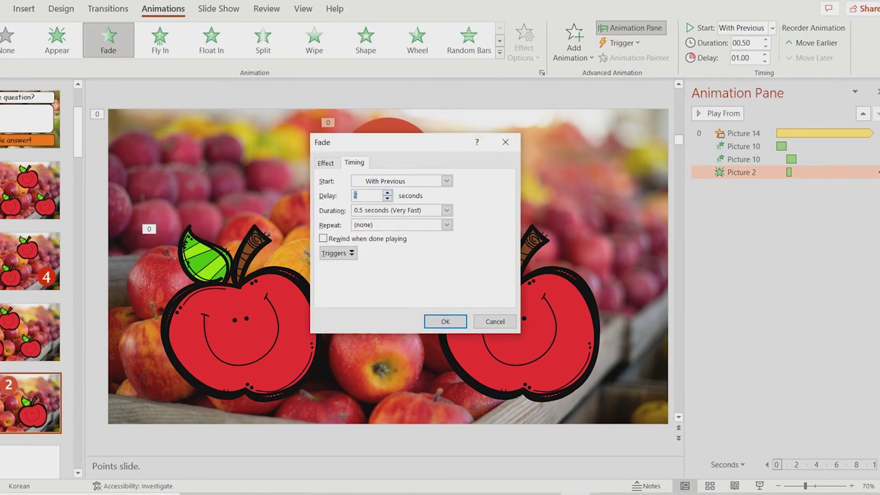
pyautogui.click(444, 209)
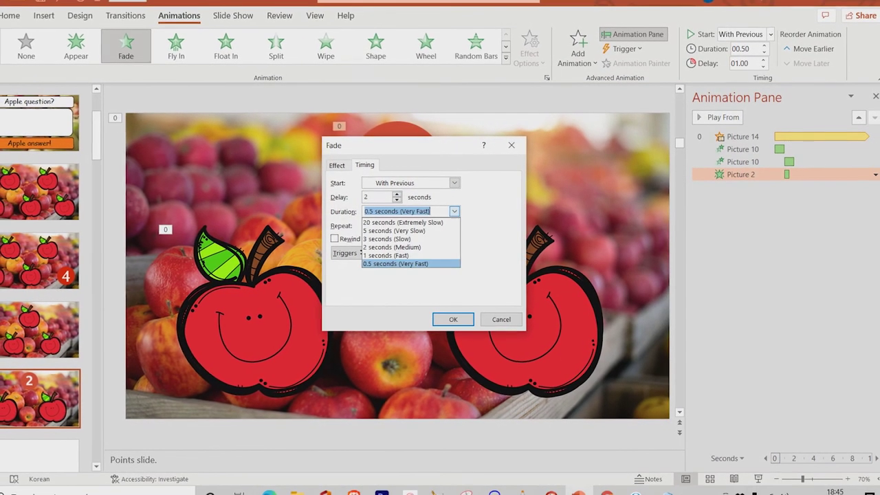
pyautogui.press('Up')
pyautogui.press('Return')
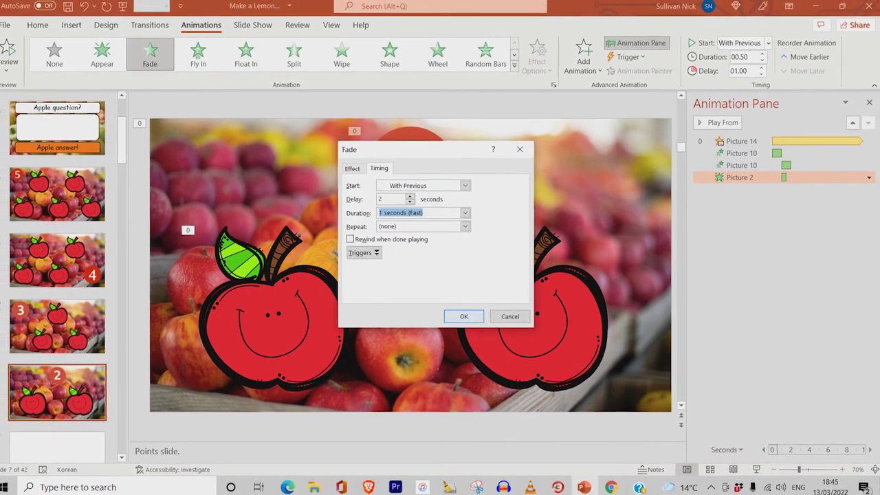
pyautogui.press('Return')
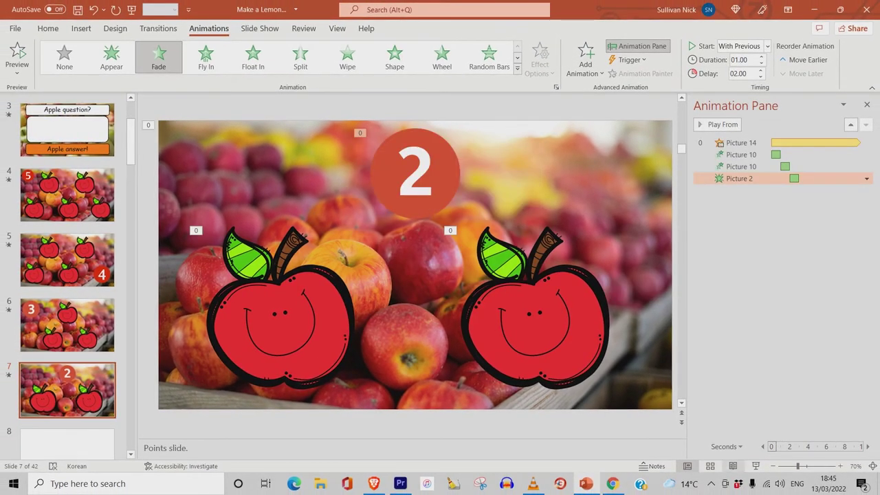
pyautogui.hotkey('shift', 'F5')
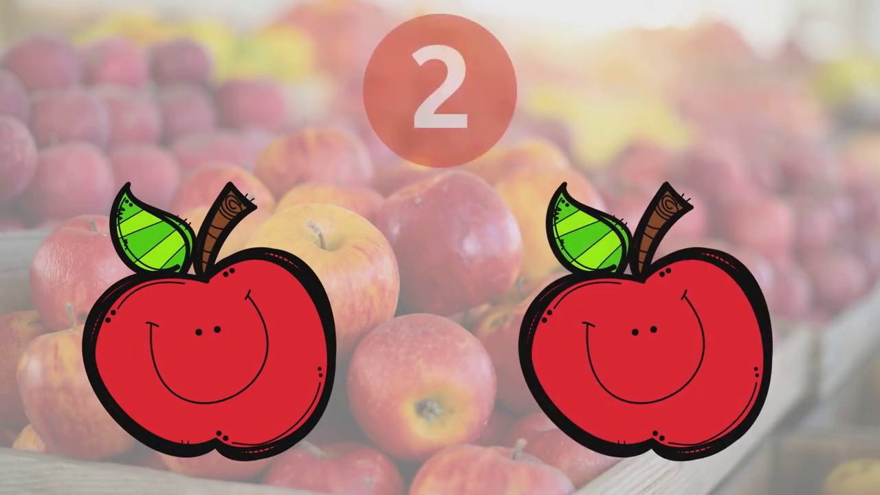
pyautogui.press('Escape')
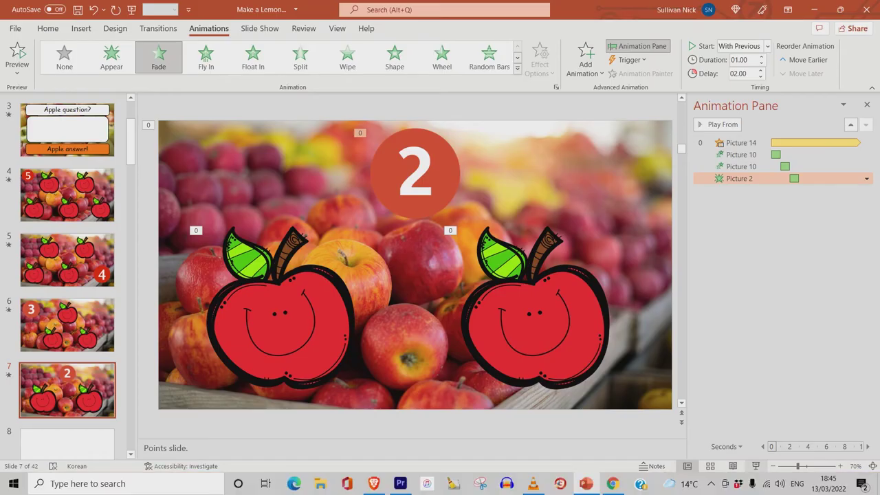
# Step: Link the number 2 badge to Slide 2, the apple board, within this document
pyautogui.rightClick(431, 174)
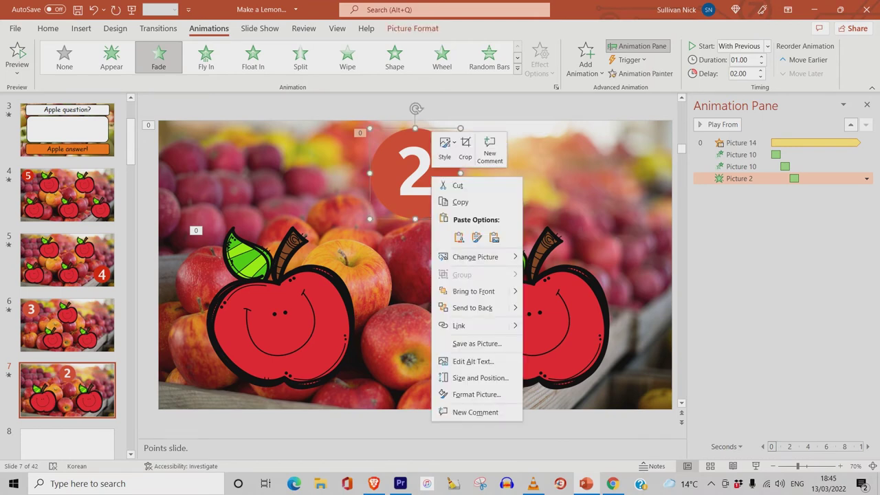
pyautogui.click(458, 325)
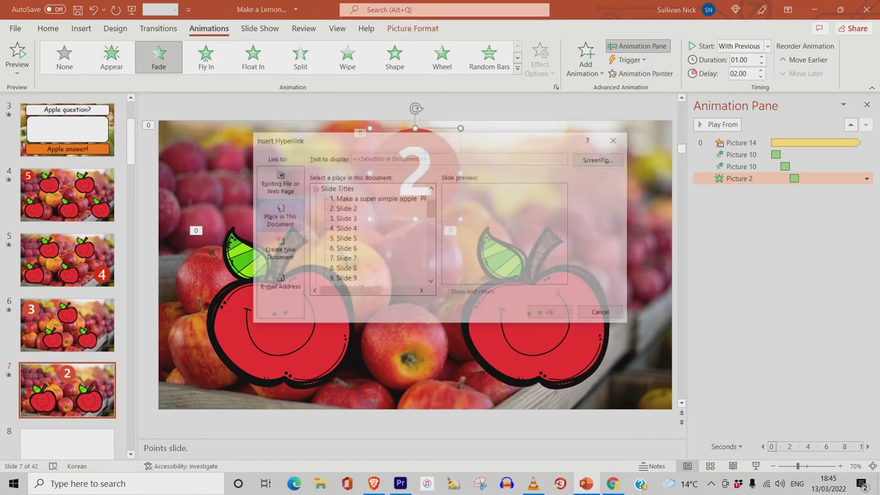
pyautogui.click(341, 217)
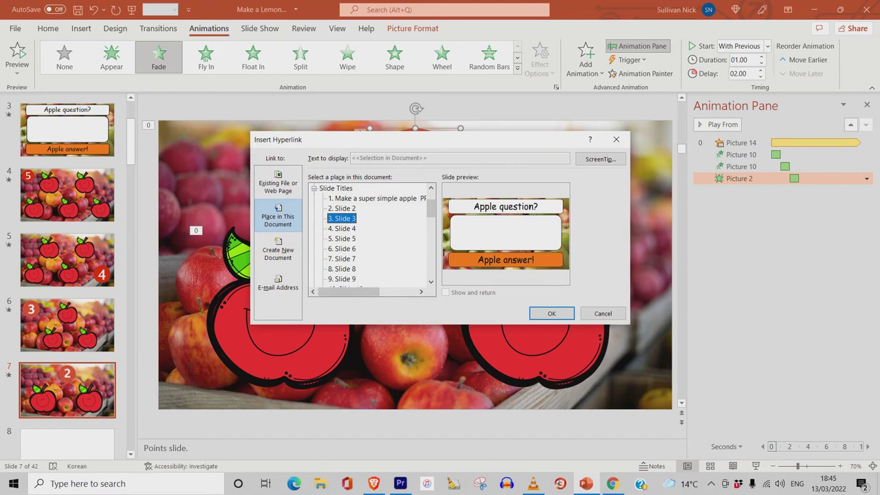
pyautogui.click(341, 209)
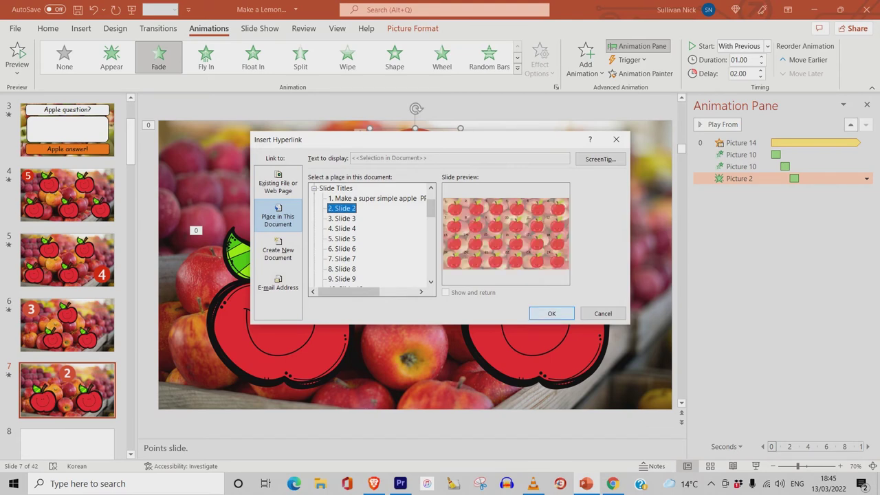
pyautogui.press('Return')
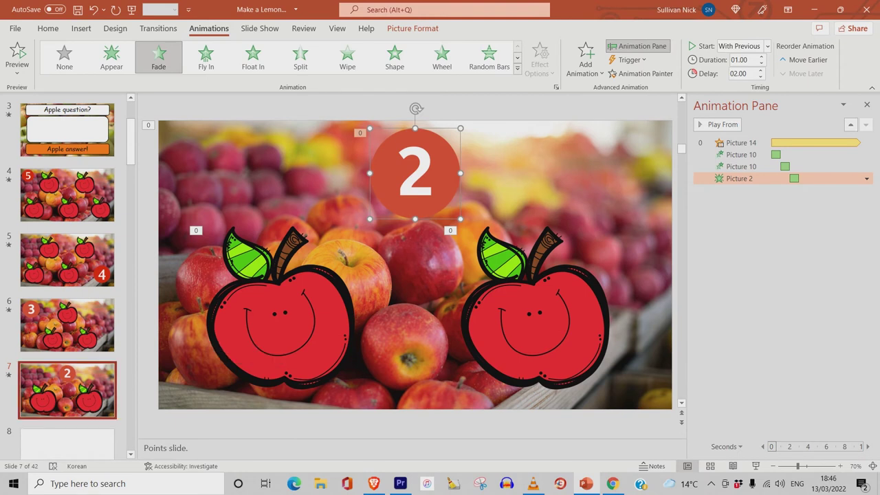
# Step: Copy slide 7 and paste the duplicate directly after it as slide 8
pyautogui.click(66, 389)
pyautogui.scroll(-1, 67, 389)
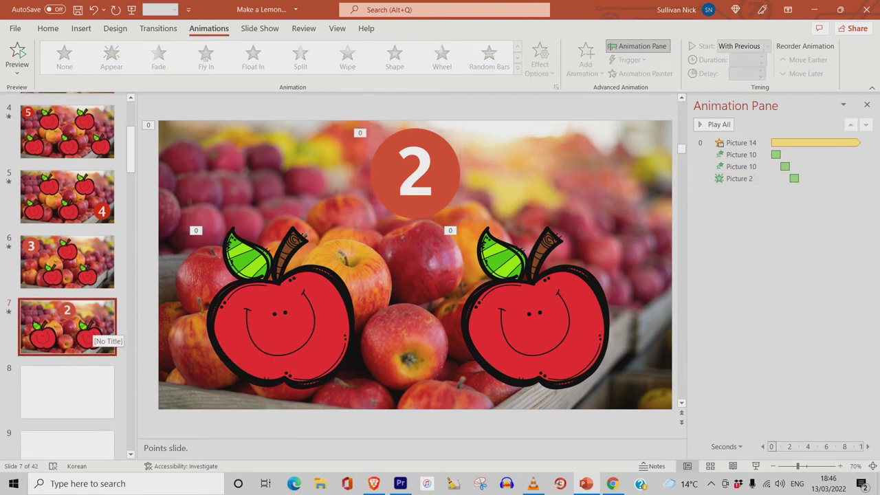
pyautogui.rightClick(90, 323)
pyautogui.click(110, 105)
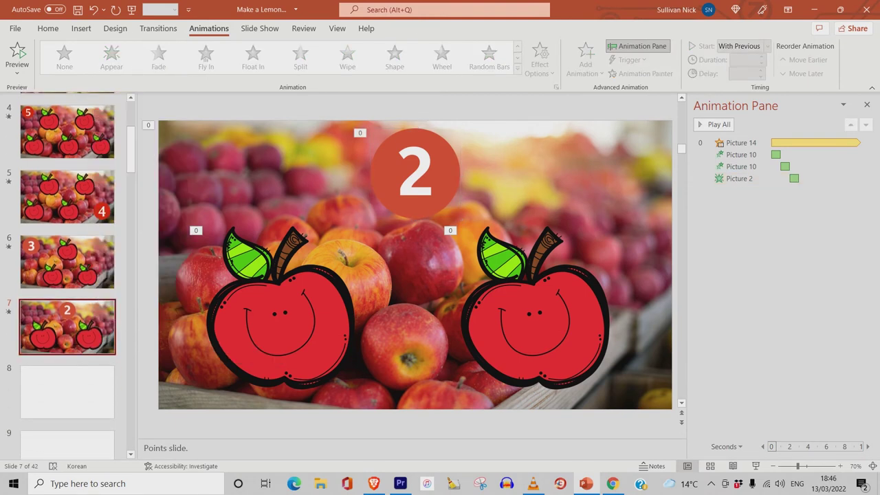
pyautogui.click(67, 359)
pyautogui.hotkey('ctrl', 'v')
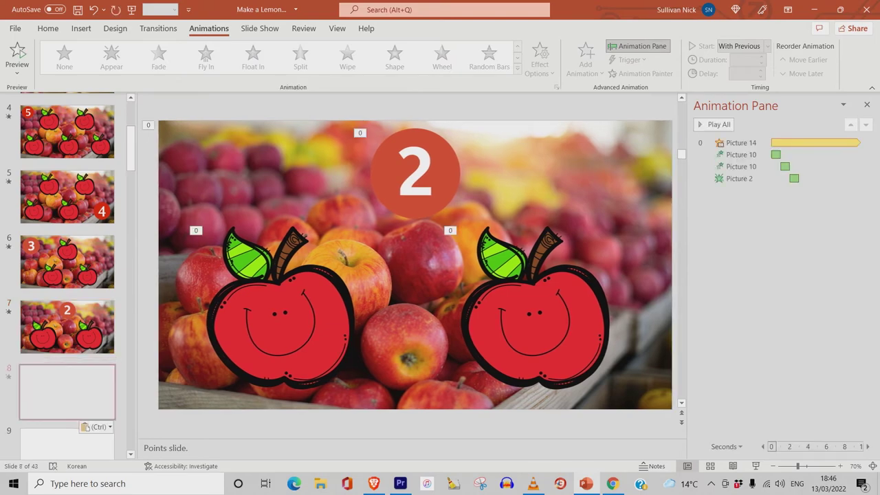
# Step: Cut the number 2 badge and the right-hand apple from slide 8, and enlarge the remaining apple near the slide's centre
pyautogui.rightClick(431, 183)
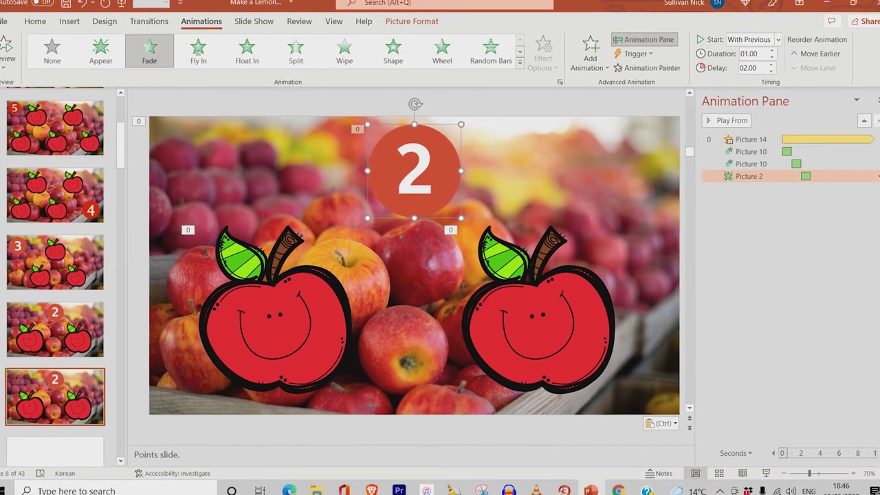
pyautogui.click(448, 181)
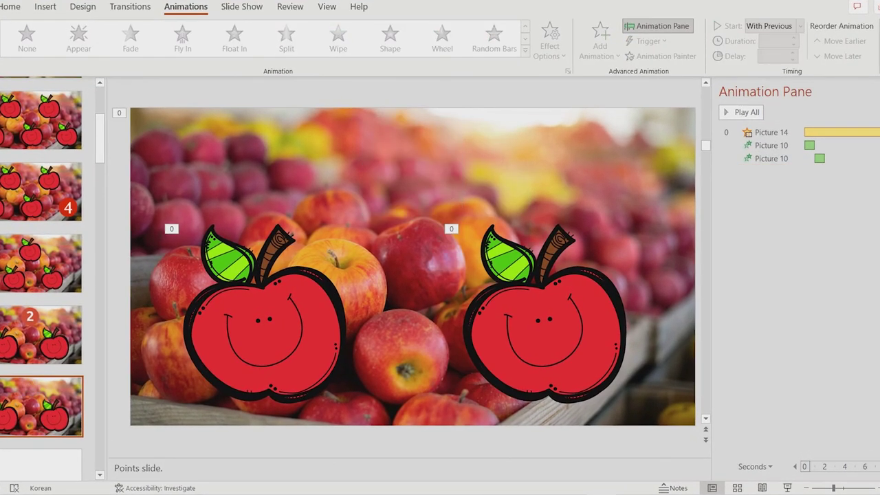
pyautogui.click(543, 323)
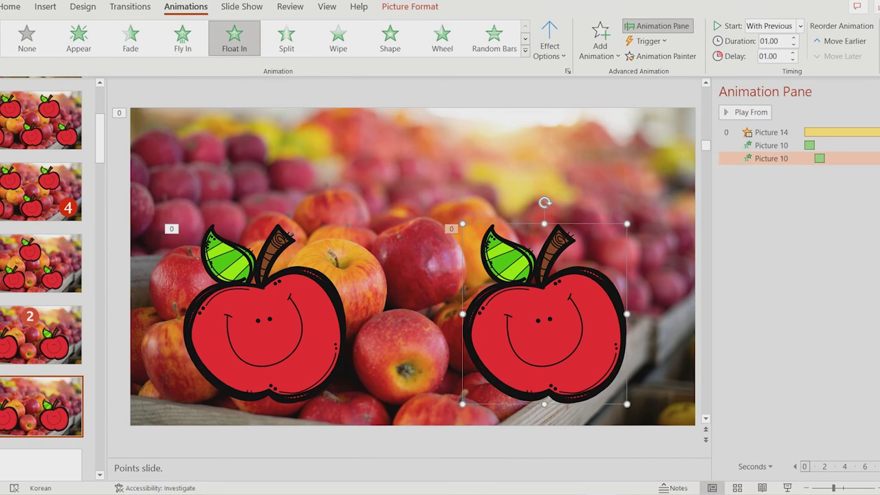
pyautogui.rightClick(550, 321)
pyautogui.click(571, 55)
pyautogui.click(265, 313)
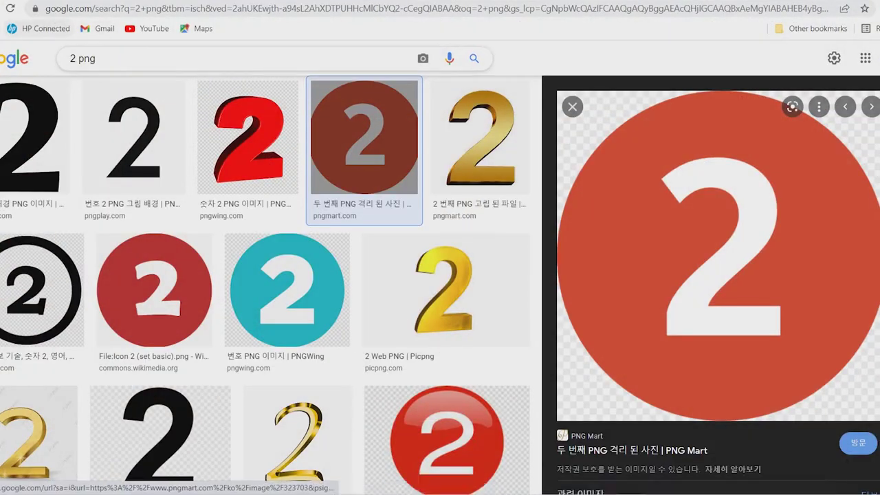
# Step: In the Chrome image search, search for "1 png" and copy the white number 1 in a dark red circle
pyautogui.doubleClick(79, 62)
pyautogui.press('BackSpace')
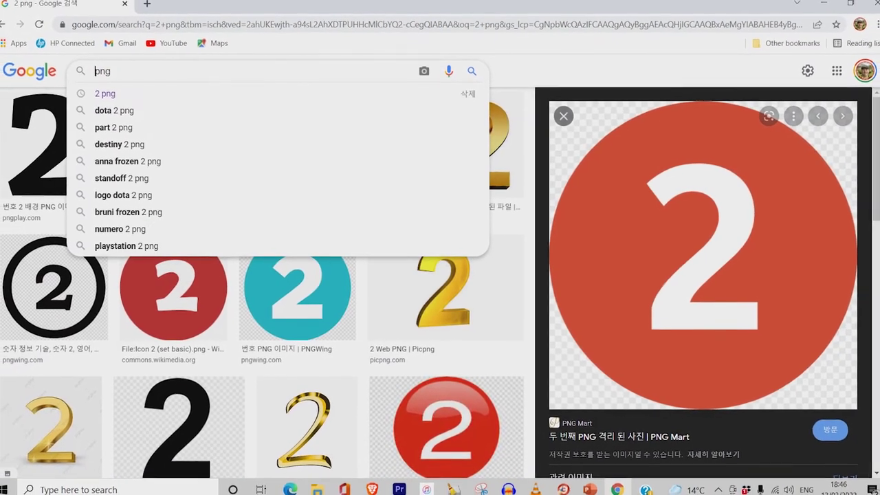
pyautogui.write('1')
pyautogui.press('Escape')
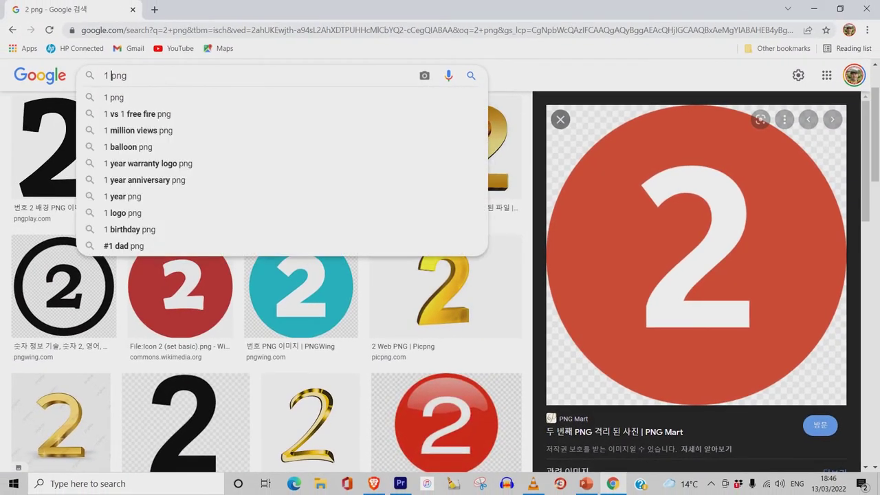
pyautogui.press('Return')
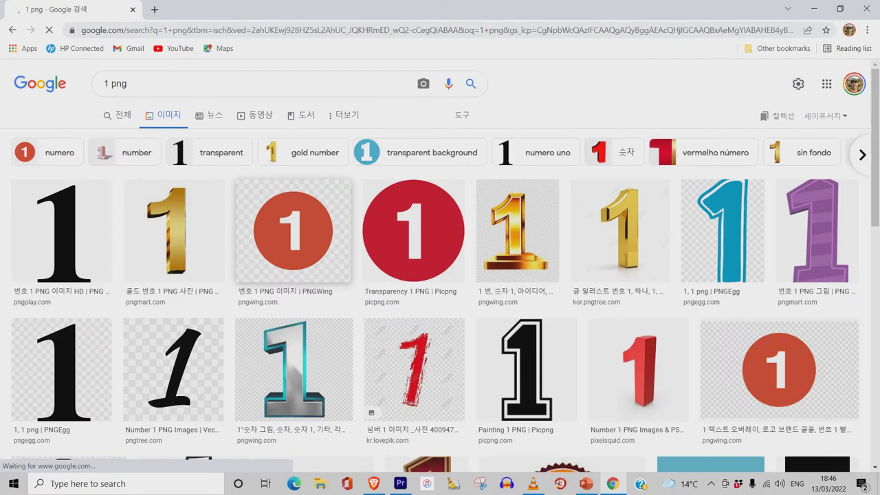
pyautogui.click(413, 230)
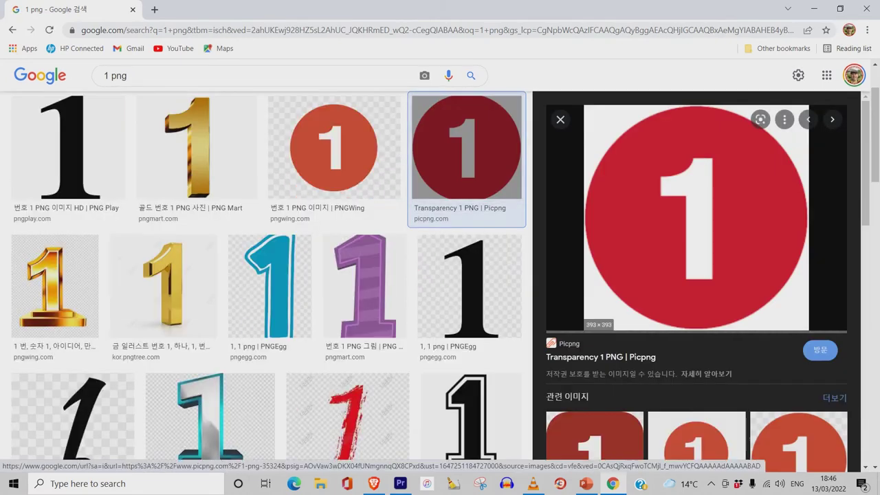
pyautogui.rightClick(713, 233)
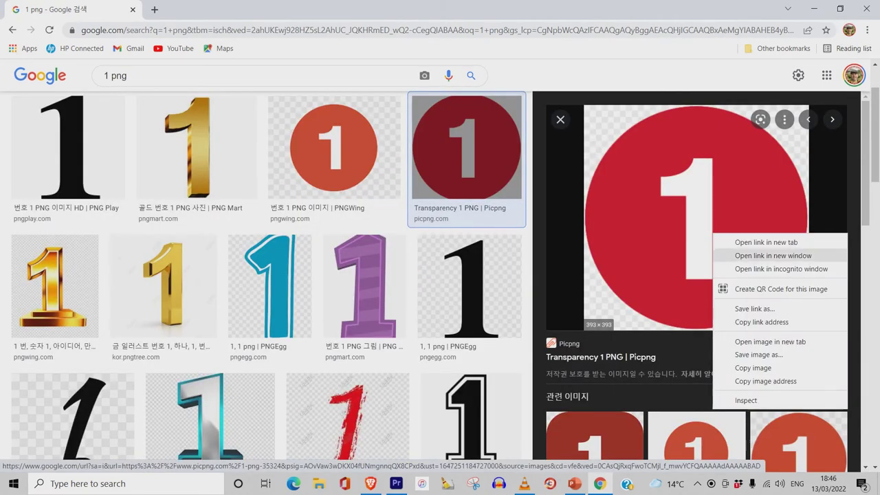
pyautogui.click(753, 368)
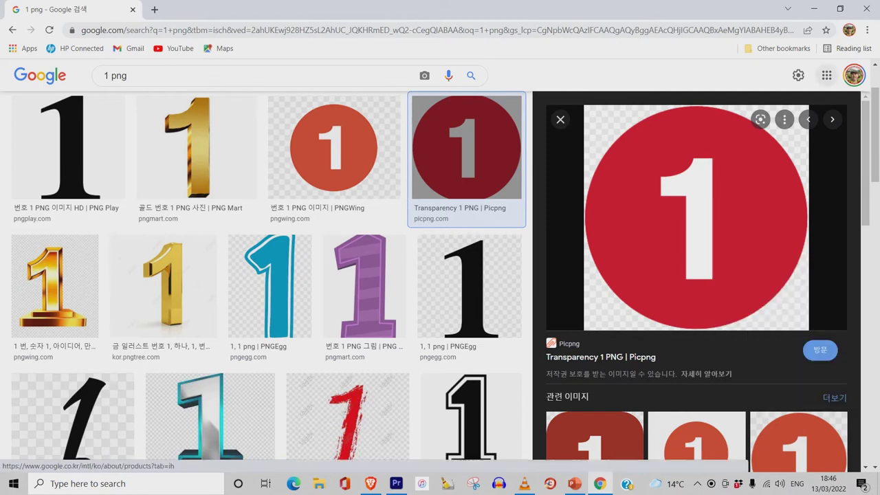
# Step: Return to PowerPoint, paste the number 1 badge on slide 8, shrink it slightly and place it in the slide's upper-right corner
pyautogui.hotkey('alt', 'Tab')
pyautogui.rightClick(592, 108)
pyautogui.click(619, 134)
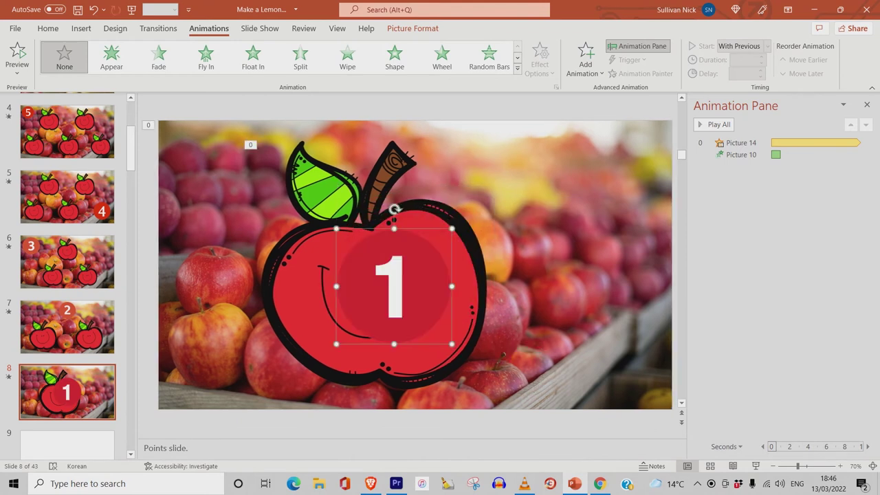
pyautogui.moveTo(388, 285); pyautogui.dragTo(576, 193)
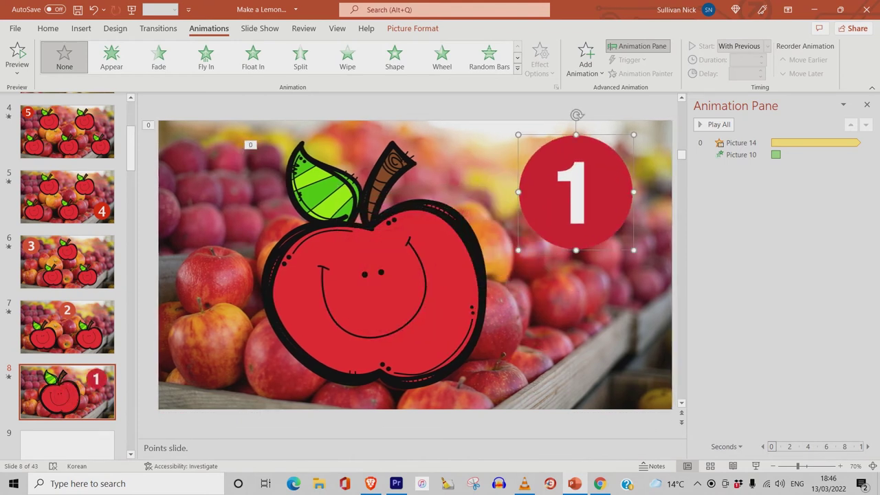
pyautogui.moveTo(633, 135); pyautogui.dragTo(619, 149)
pyautogui.moveTo(569, 200); pyautogui.dragTo(608, 179)
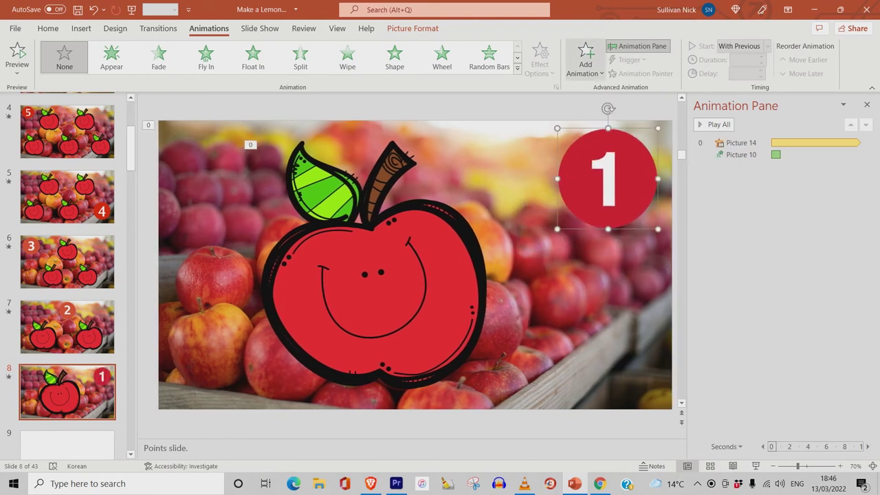
# Step: Add a Fade entrance animation to the number 1 badge on slide 8, starting with previous
pyautogui.click(585, 58)
pyautogui.click(637, 115)
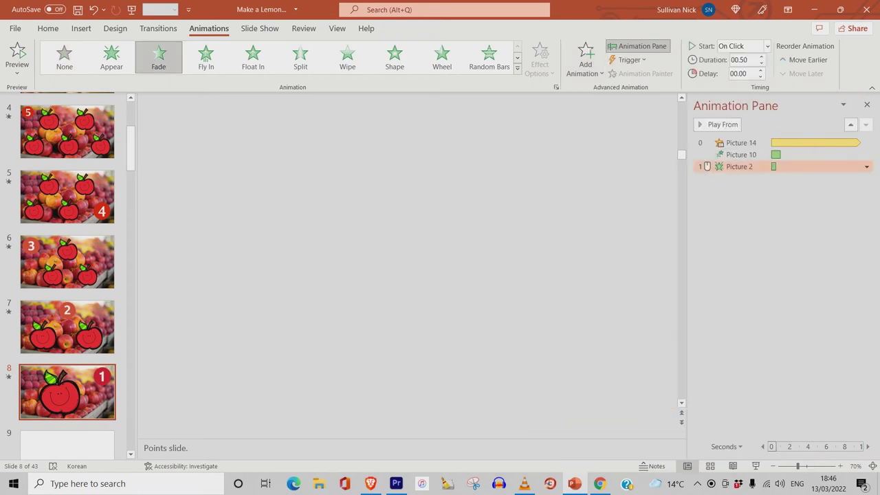
pyautogui.click(866, 166)
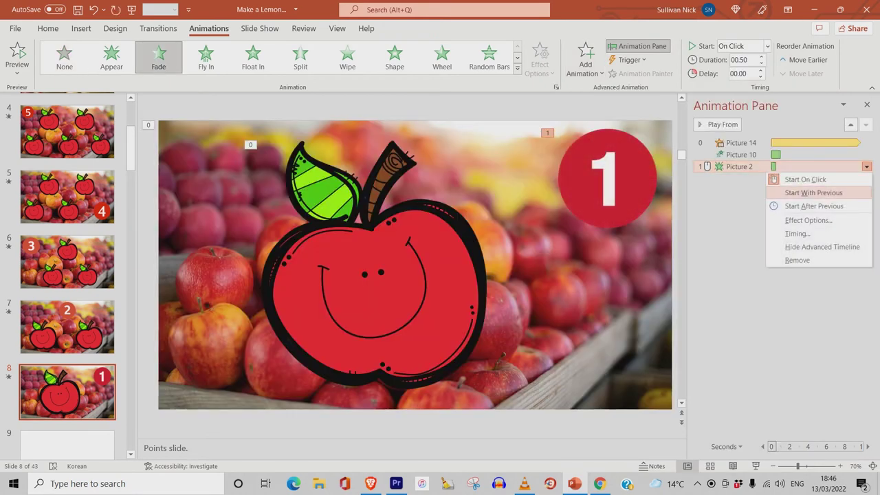
pyautogui.click(813, 193)
# Step: Set the badge's Fade to a 1-second delay and a 1-second duration, and preview slide 8 as a slide show
pyautogui.click(866, 166)
pyautogui.click(798, 234)
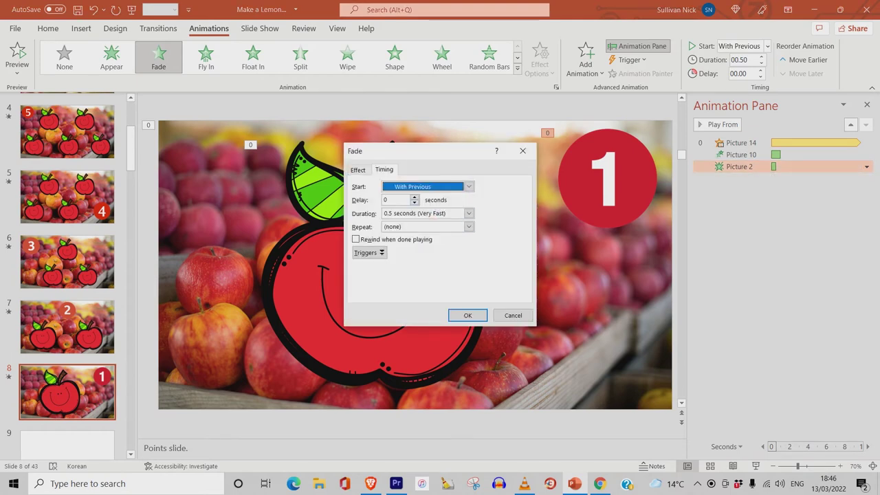
pyautogui.click(469, 213)
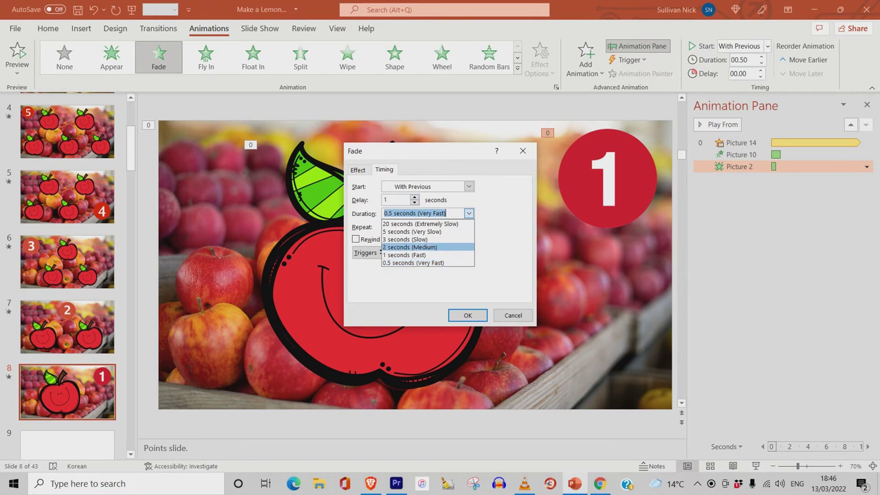
pyautogui.click(426, 254)
pyautogui.press('Return')
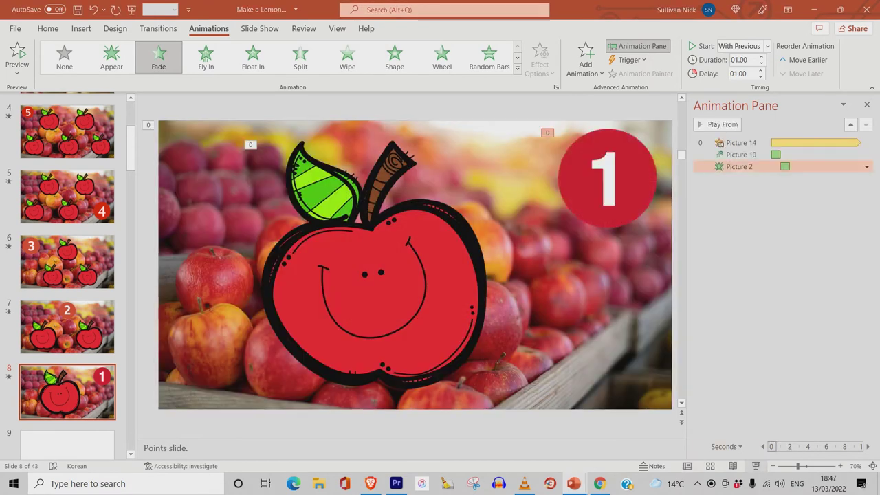
pyautogui.hotkey('shift', 'F5')
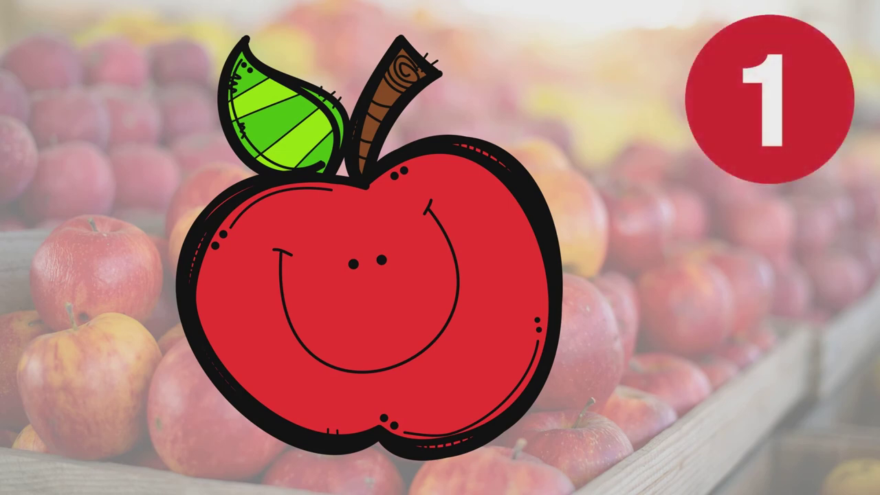
pyautogui.press('Escape')
# Step: Review the points slides 4 to 8 one after another
pyautogui.scroll(2, 67, 275)
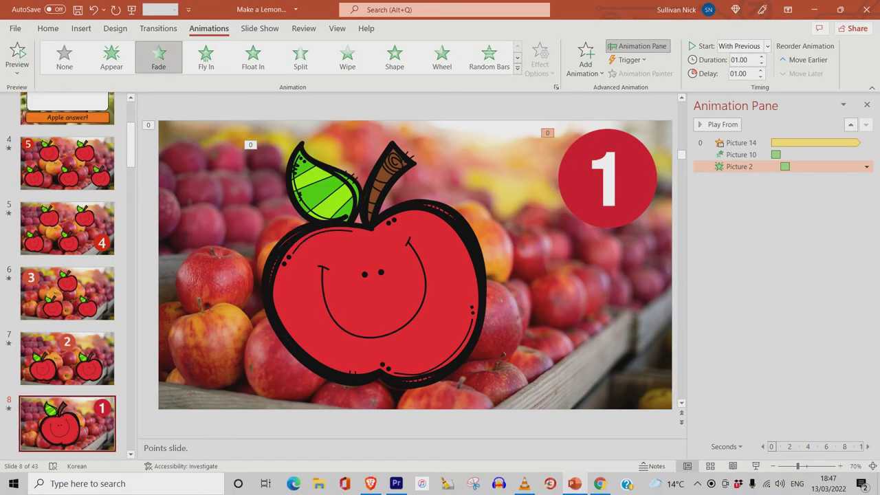
pyautogui.click(68, 194)
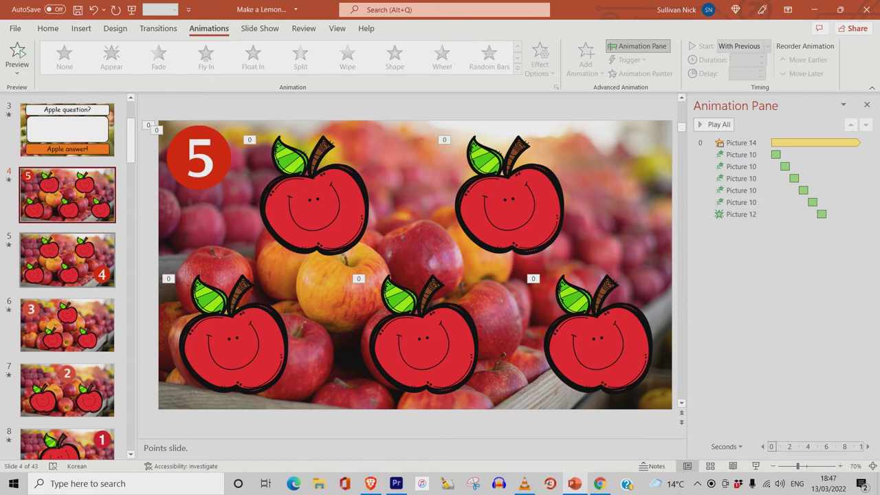
pyautogui.click(68, 259)
pyautogui.scroll(-1, 68, 275)
pyautogui.click(67, 261)
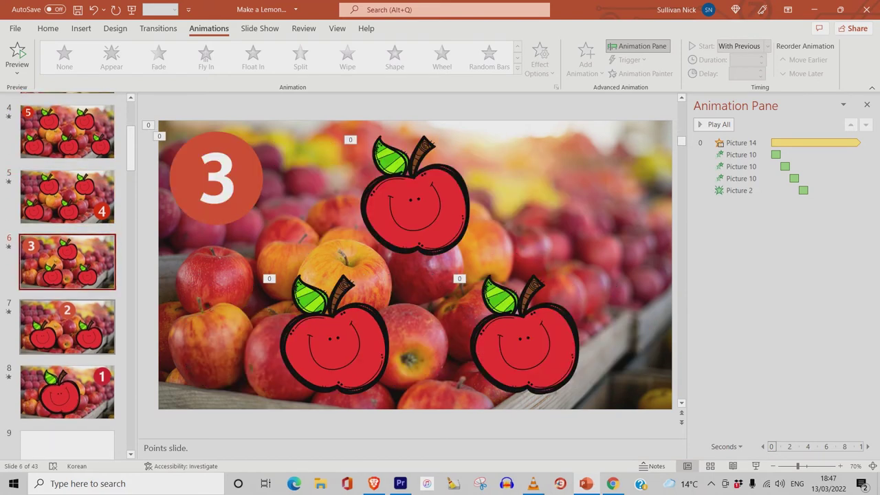
pyautogui.click(67, 326)
pyautogui.scroll(-1, 67, 326)
pyautogui.click(67, 328)
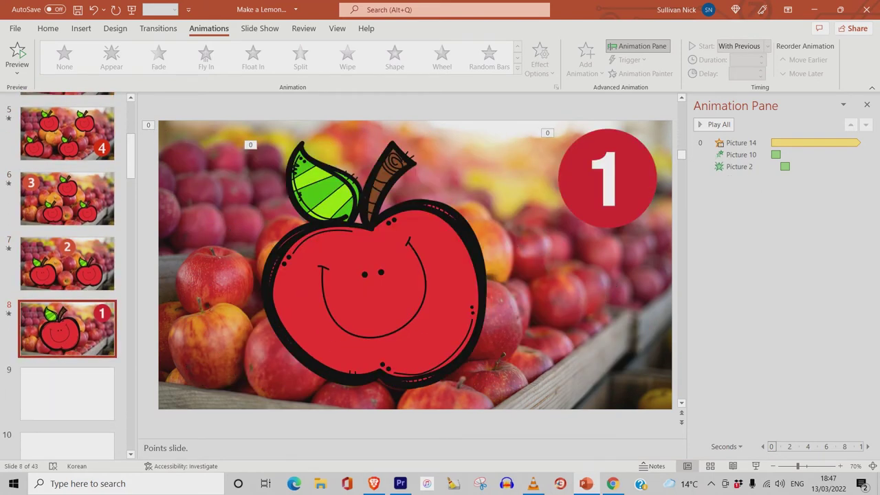
# Step: Select blank slide 9, search for "bomb png" in the Chrome image search and copy the black cartoon bomb with the exploding fuse
pyautogui.scroll(-1, 68, 316)
pyautogui.click(89, 364)
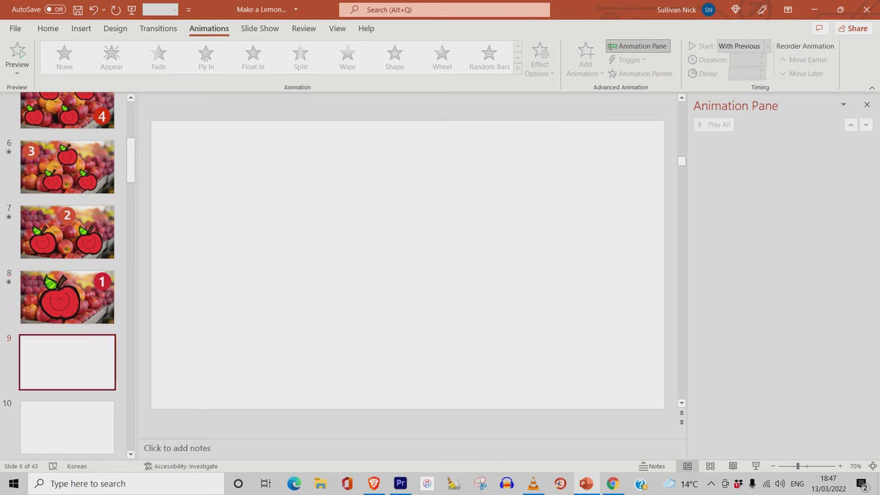
pyautogui.click(611, 483)
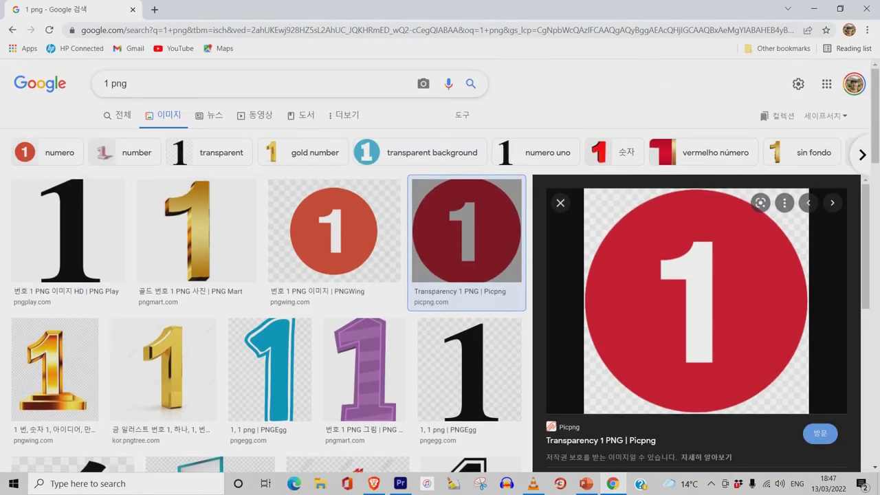
pyautogui.tripleClick(115, 83)
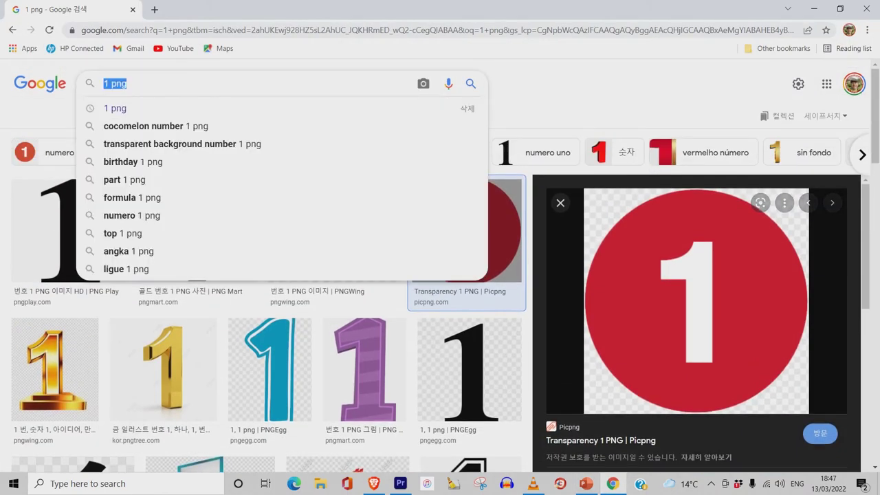
pyautogui.press('BackSpace')
pyautogui.write('bo')
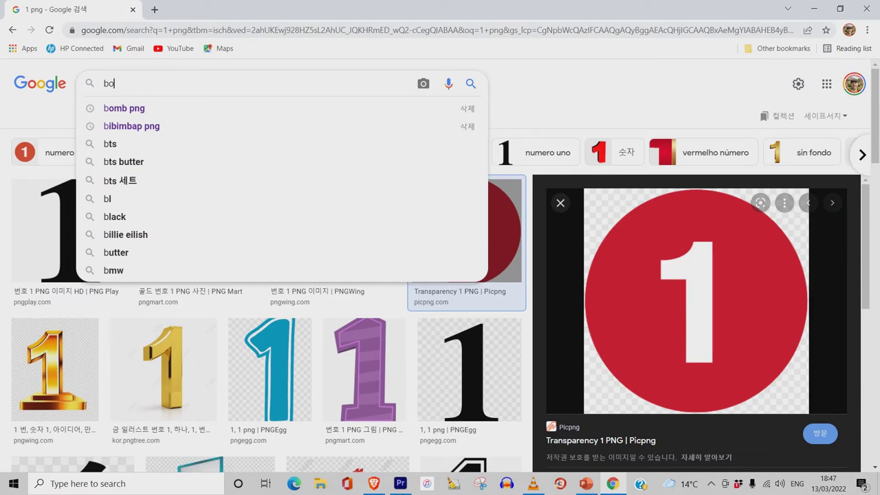
pyautogui.write('mb png')
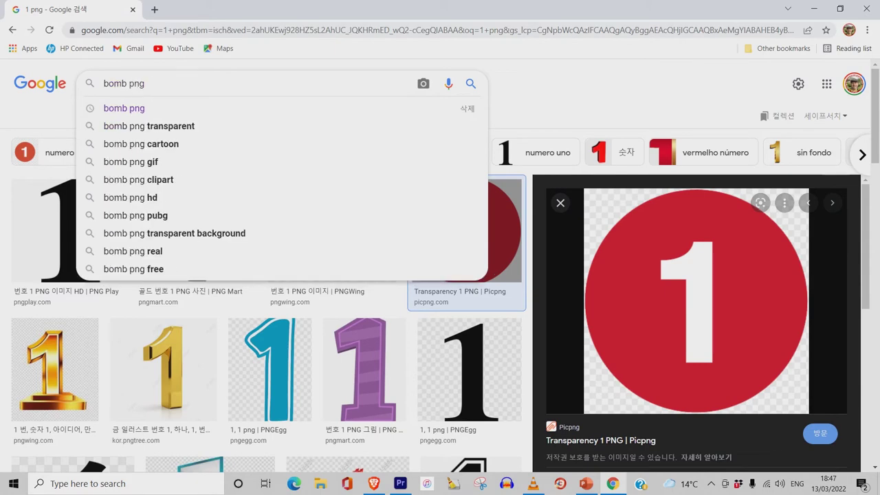
pyautogui.press('Return')
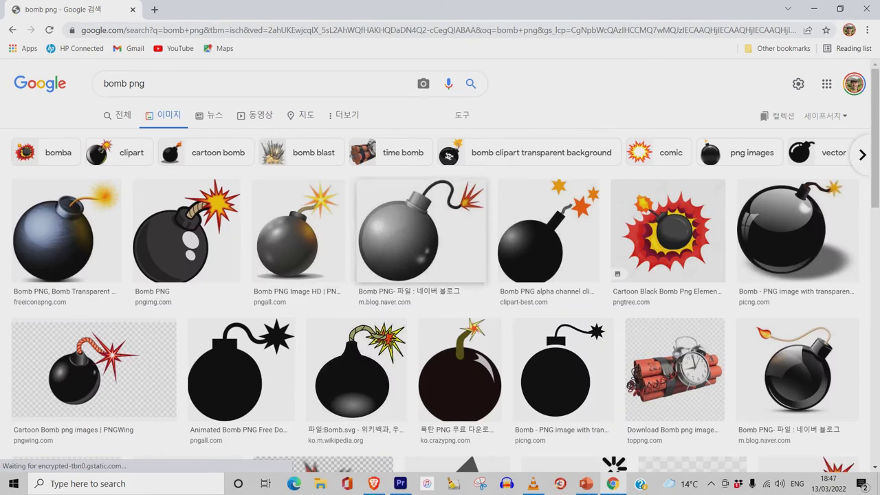
pyautogui.click(187, 230)
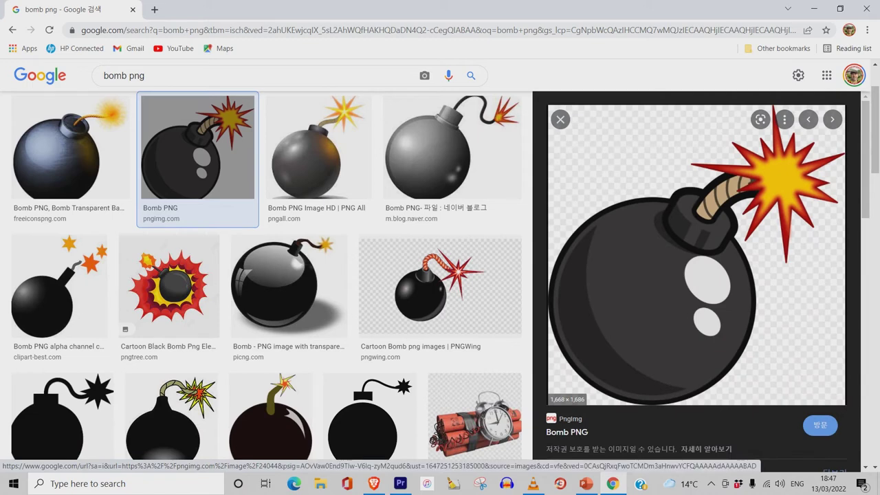
pyautogui.rightClick(679, 219)
pyautogui.click(718, 351)
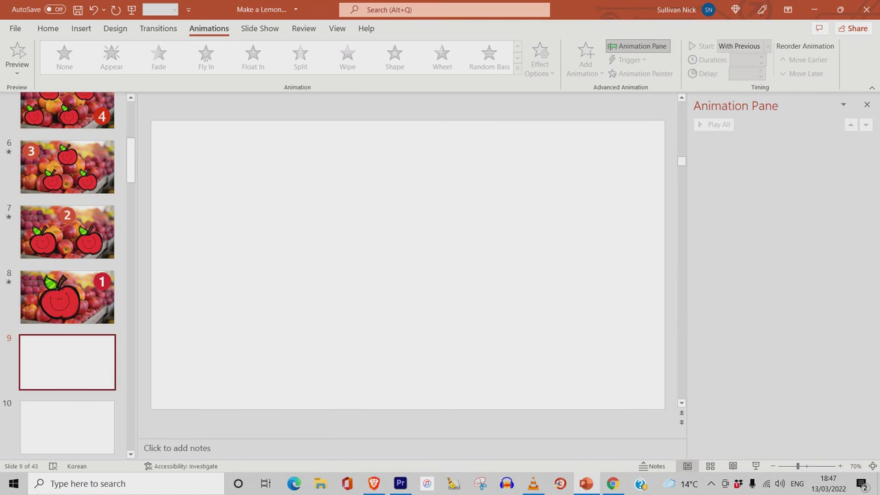
# Step: Return to PowerPoint, paste the bomb picture on slide 9, shrink it slightly and centre it on the slide
pyautogui.rightClick(392, 201)
pyautogui.click(420, 229)
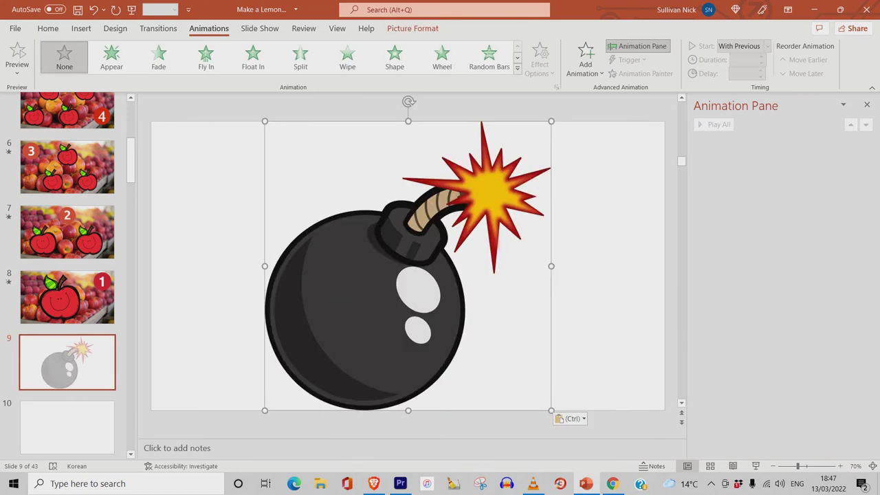
pyautogui.moveTo(551, 121); pyautogui.dragTo(525, 147)
pyautogui.moveTo(396, 278); pyautogui.dragTo(409, 266)
# Step: Add a Fade entrance animation to the bomb, starting with previous and lasting 1 second
pyautogui.click(584, 58)
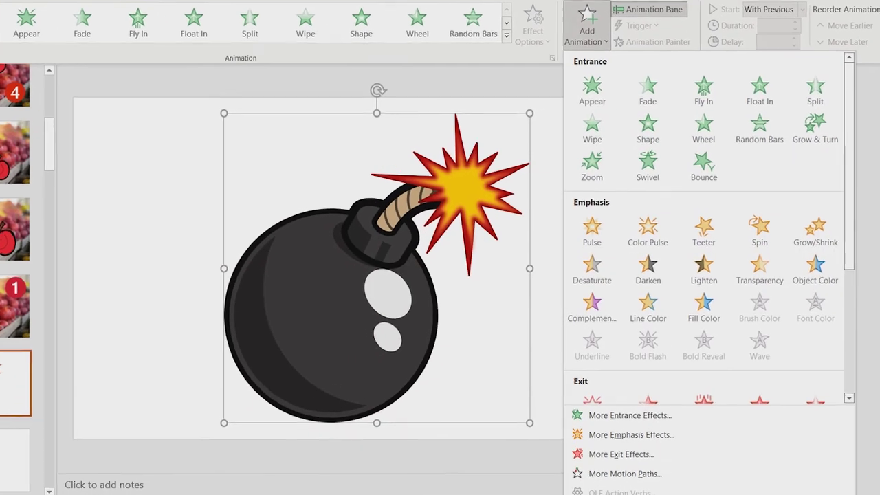
pyautogui.click(648, 88)
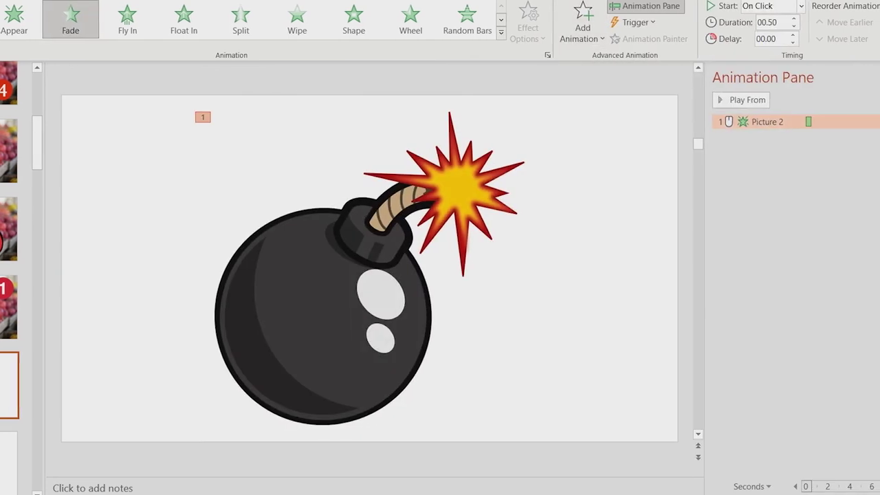
pyautogui.click(879, 122)
pyautogui.click(846, 153)
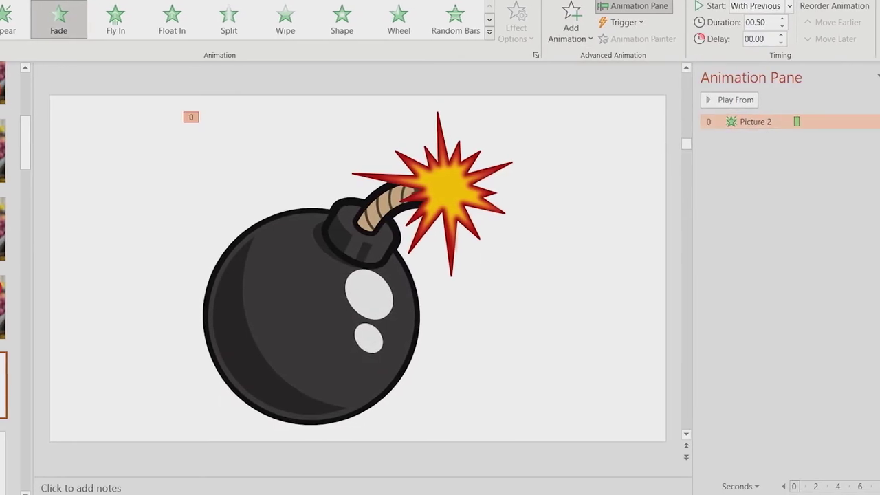
pyautogui.click(879, 122)
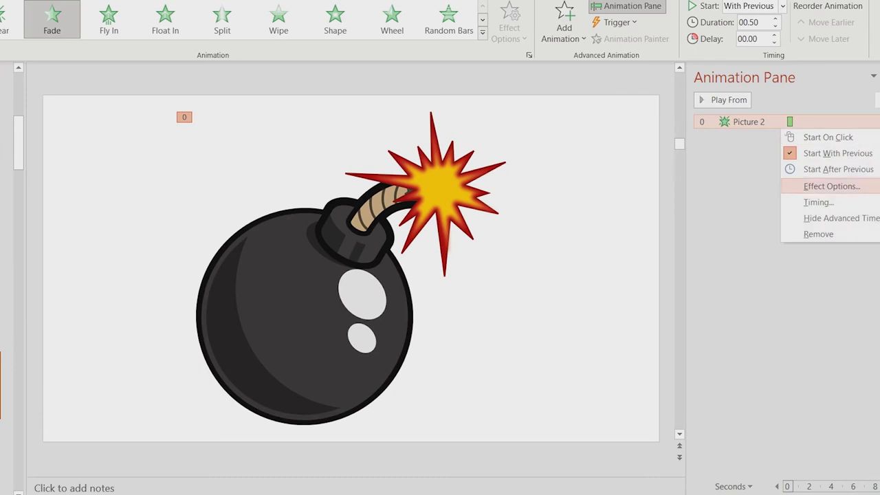
pyautogui.click(820, 202)
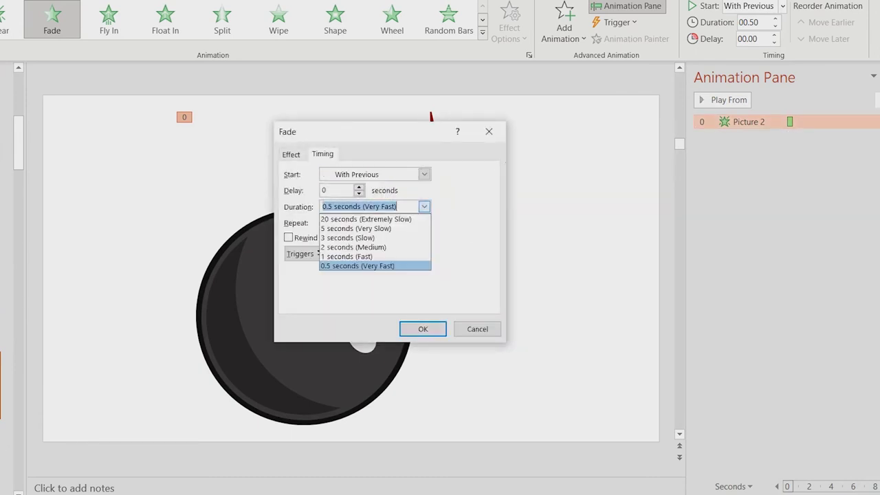
pyautogui.click(347, 255)
pyautogui.click(423, 329)
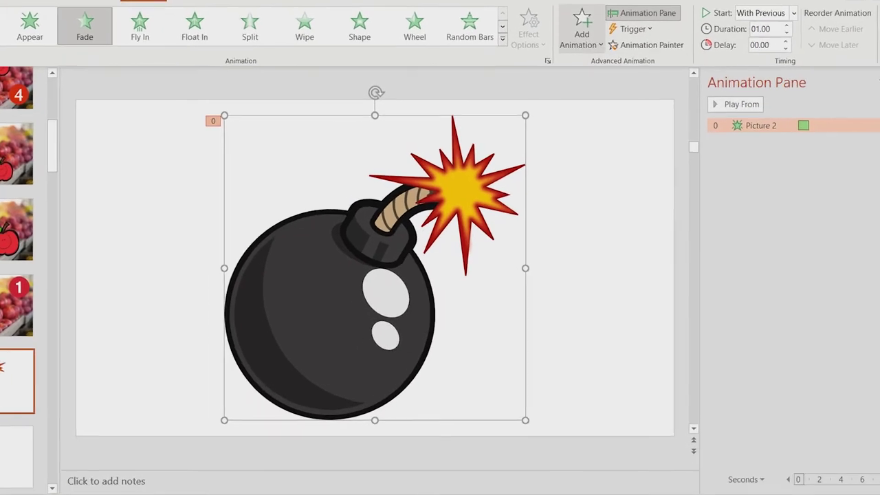
# Step: Add a Teeter emphasis animation to the bomb, starting with previous
pyautogui.click(585, 57)
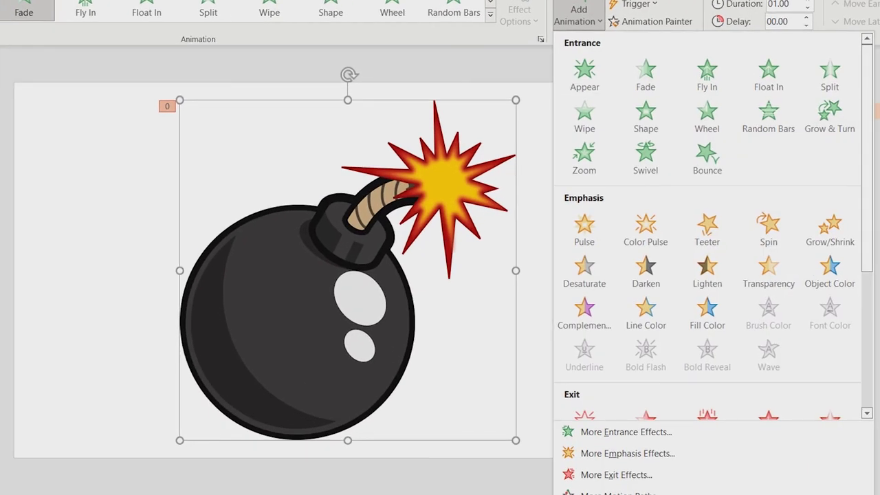
pyautogui.click(707, 226)
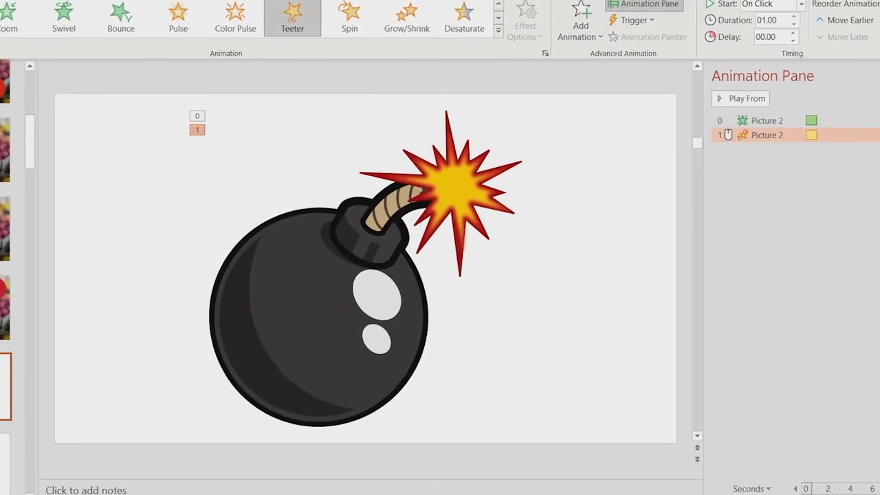
pyautogui.click(879, 135)
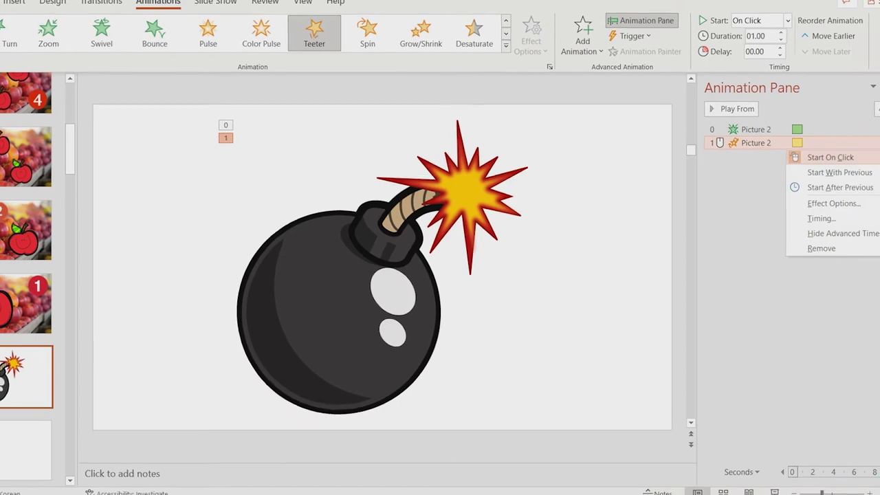
pyautogui.click(839, 171)
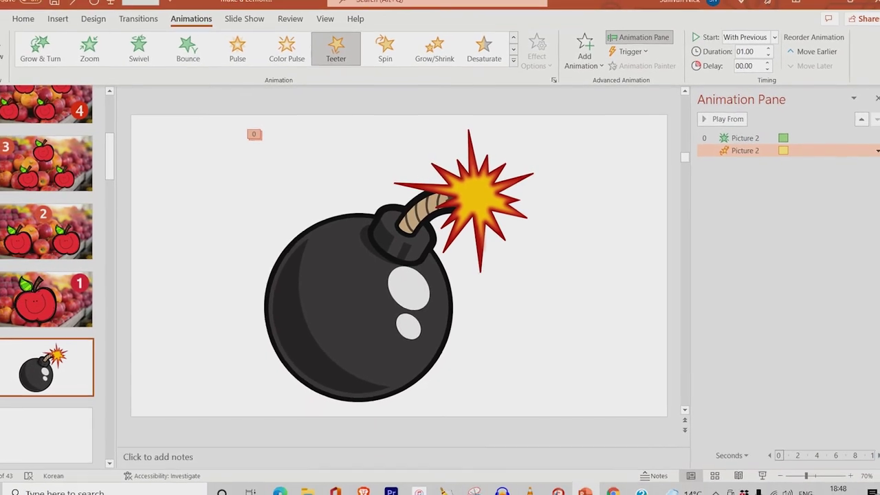
# Step: Set the bomb's Teeter duration to 2 seconds and preview slide 9 as a slide show
pyautogui.click(877, 151)
pyautogui.click(806, 221)
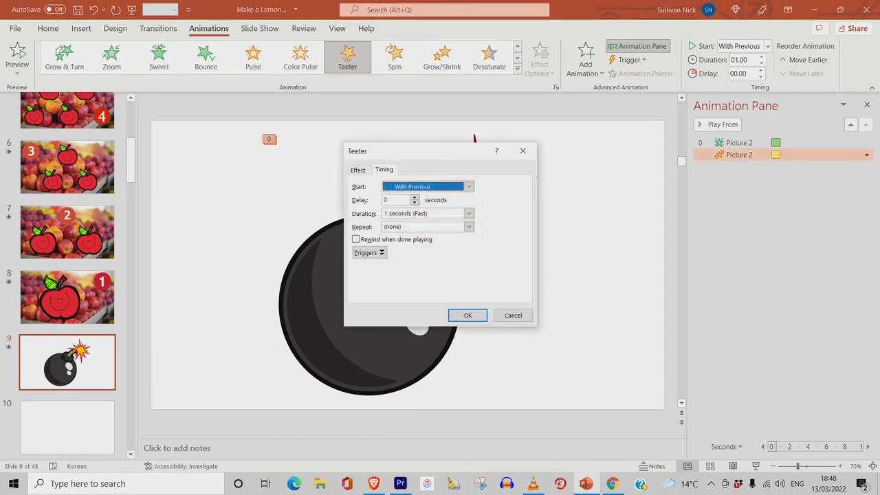
pyautogui.click(469, 213)
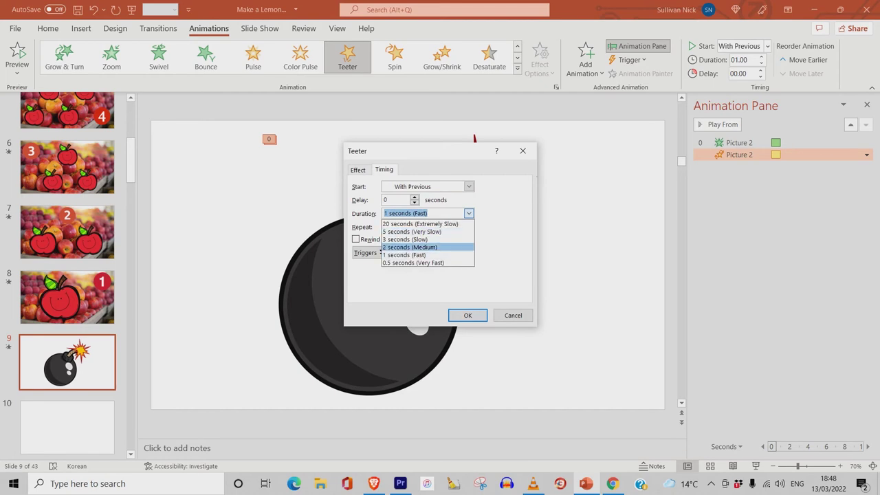
pyautogui.click(420, 248)
pyautogui.click(467, 315)
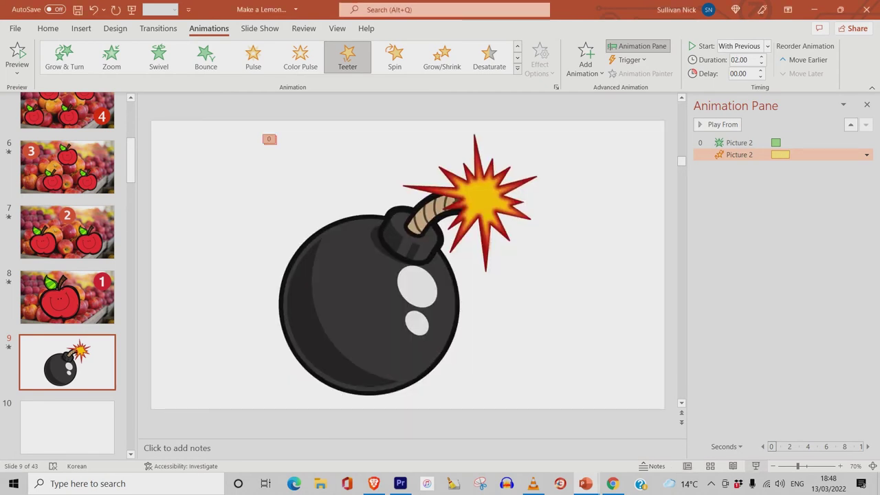
pyautogui.hotkey('shift', 'F5')
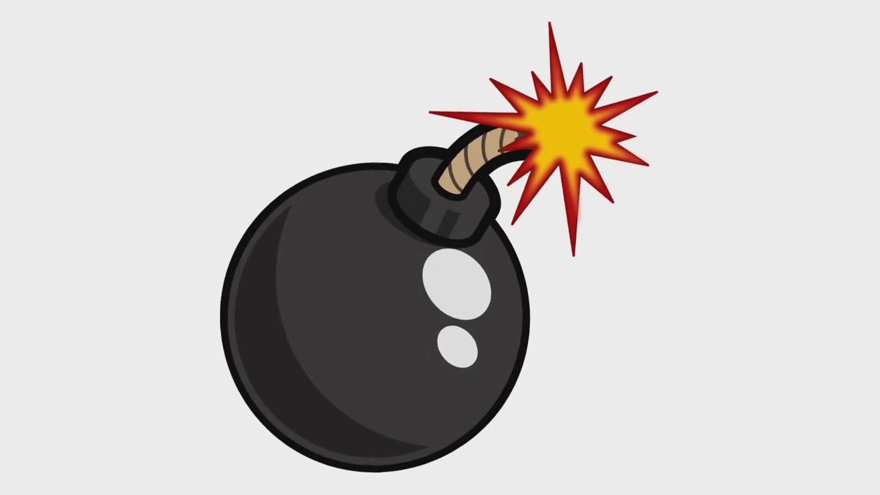
pyautogui.press('Escape')
# Step: Copy the apple background picture from slide 8 and paste it on slide 9, keeping its animation
pyautogui.click(67, 296)
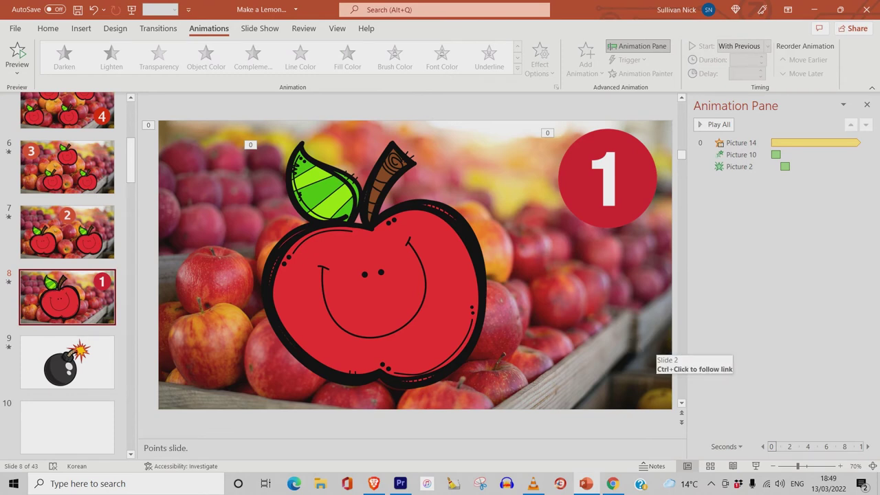
pyautogui.click(655, 347)
pyautogui.rightClick(609, 327)
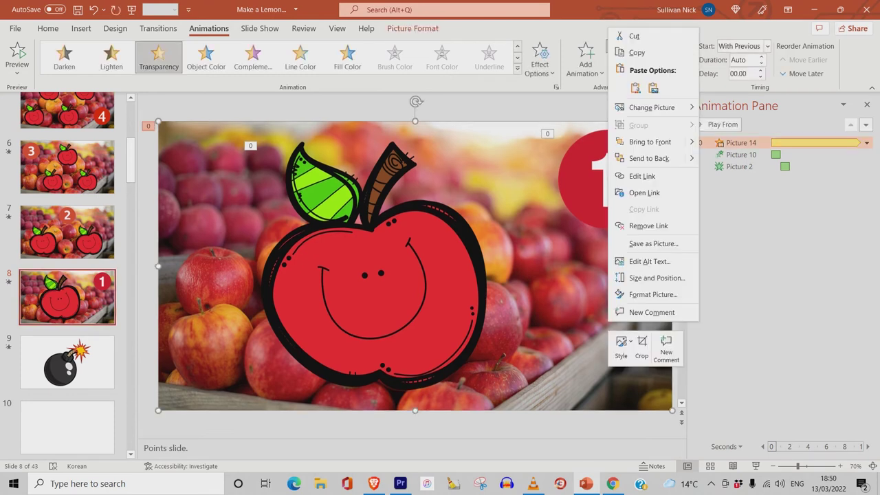
pyautogui.click(636, 53)
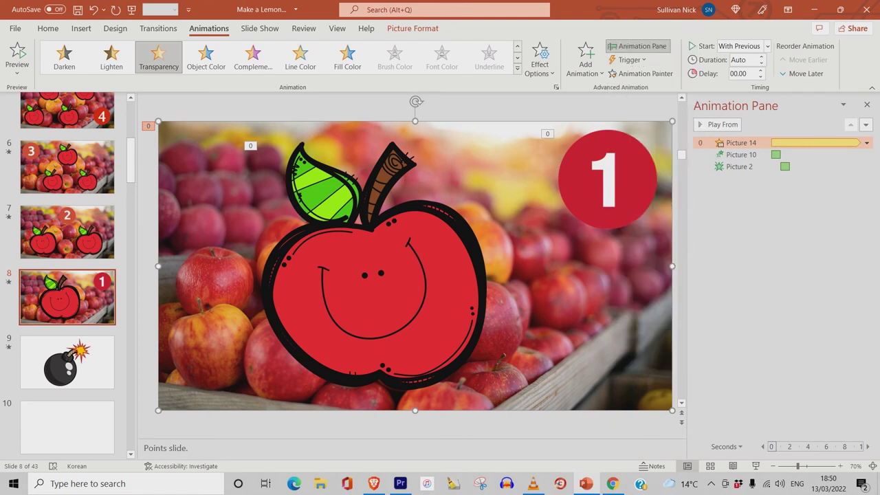
pyautogui.click(101, 375)
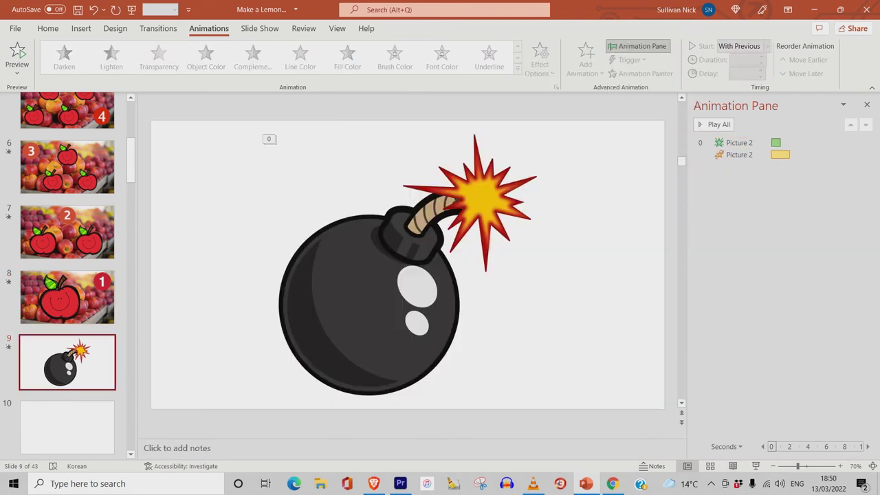
pyautogui.rightClick(579, 264)
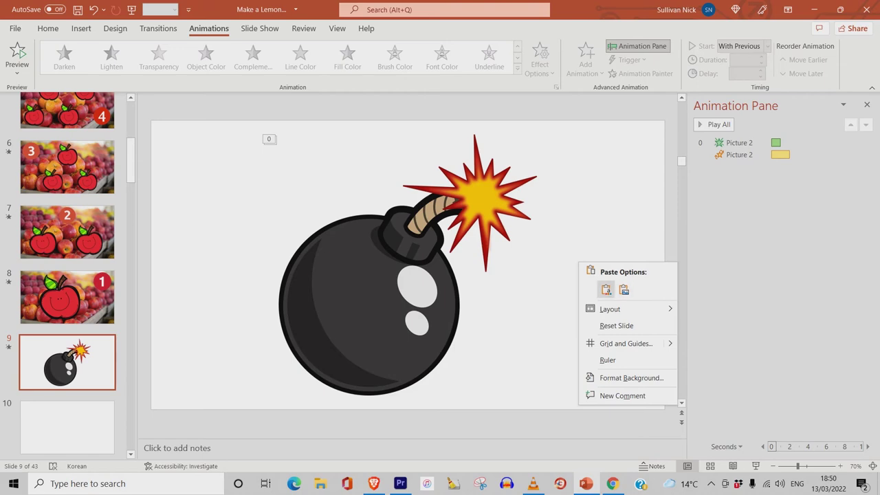
pyautogui.click(606, 290)
# Step: Send slide 9's apple background behind the bomb and move its Transparency animation to the start of the animation order
pyautogui.rightClick(517, 175)
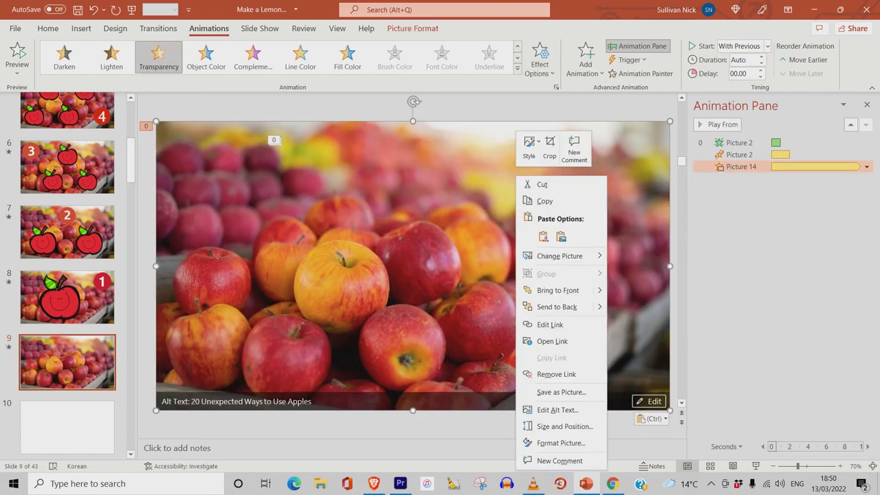
pyautogui.moveTo(557, 306)
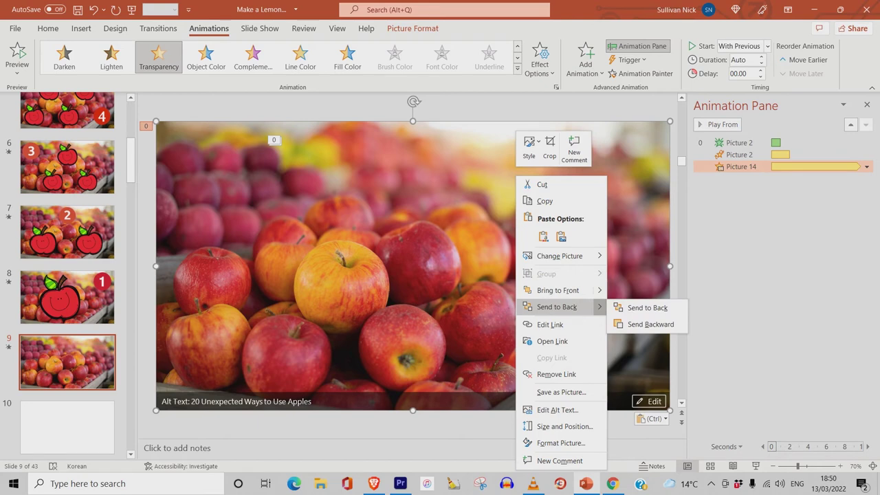
pyautogui.click(647, 308)
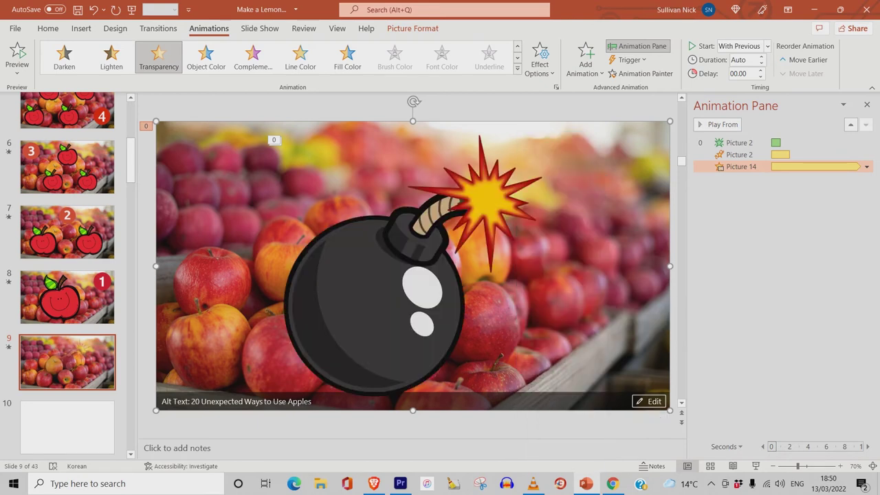
pyautogui.press('Escape')
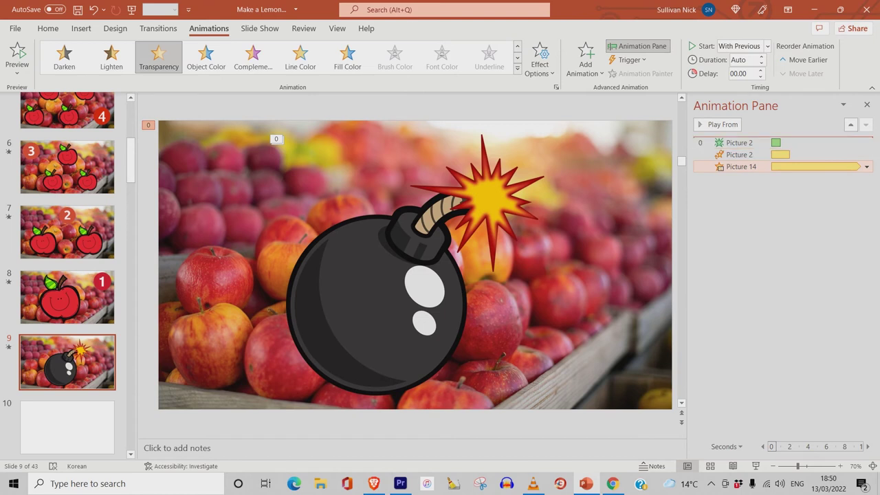
pyautogui.moveTo(741, 166); pyautogui.dragTo(741, 140)
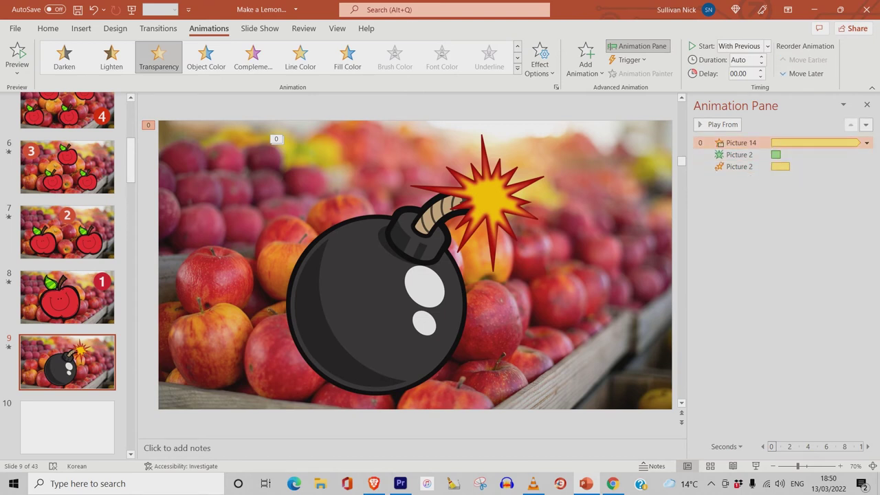
# Step: Add the Bomb sound to the bomb's Fade animation and preview slide 9 as a slide show
pyautogui.click(414, 265)
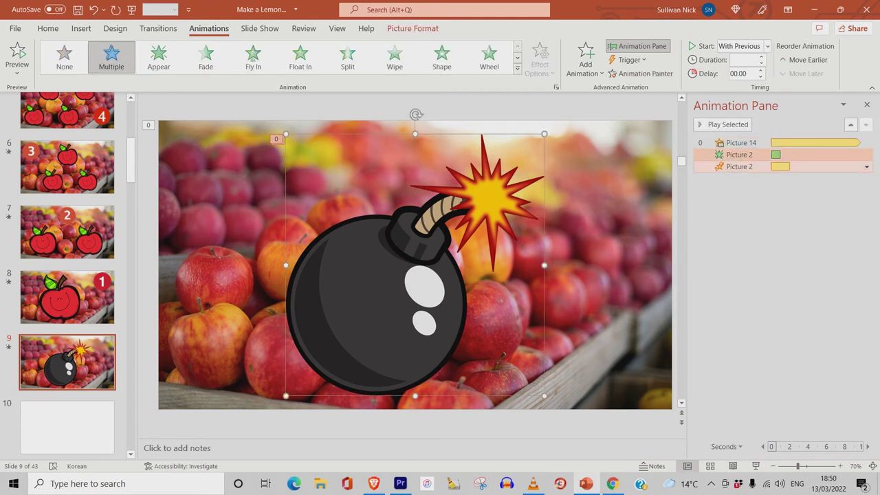
pyautogui.click(749, 154)
pyautogui.click(739, 154)
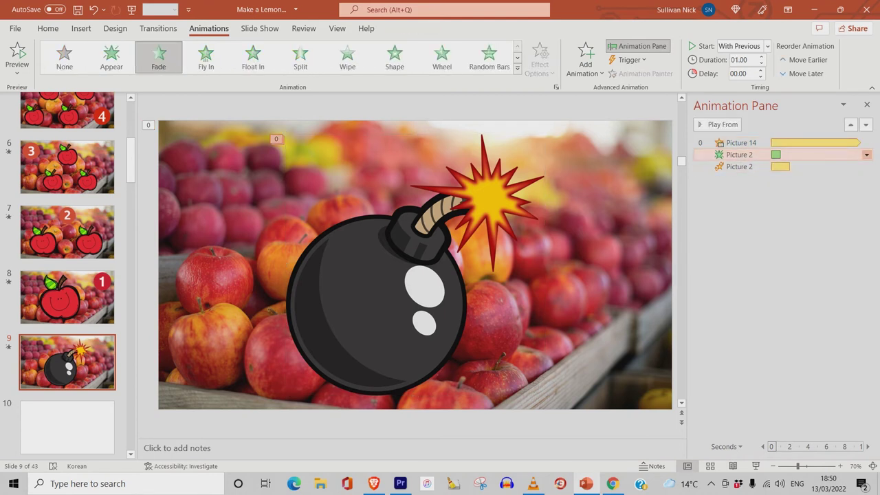
pyautogui.click(866, 155)
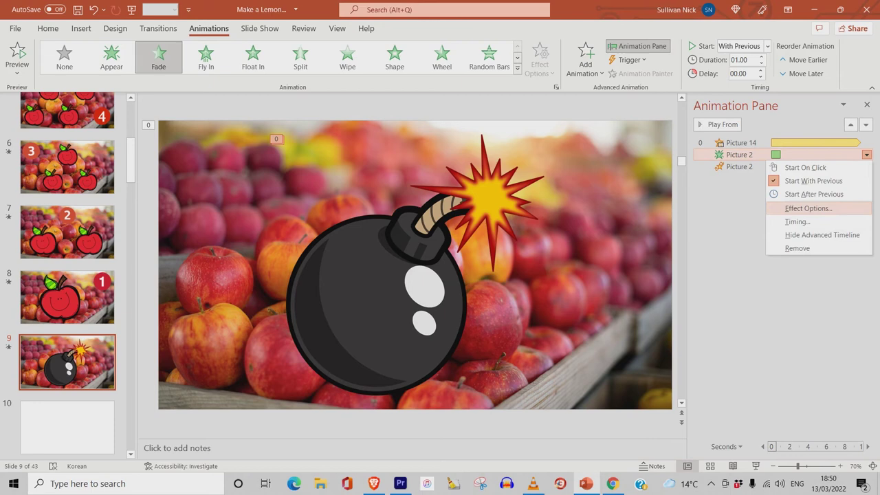
pyautogui.click(808, 207)
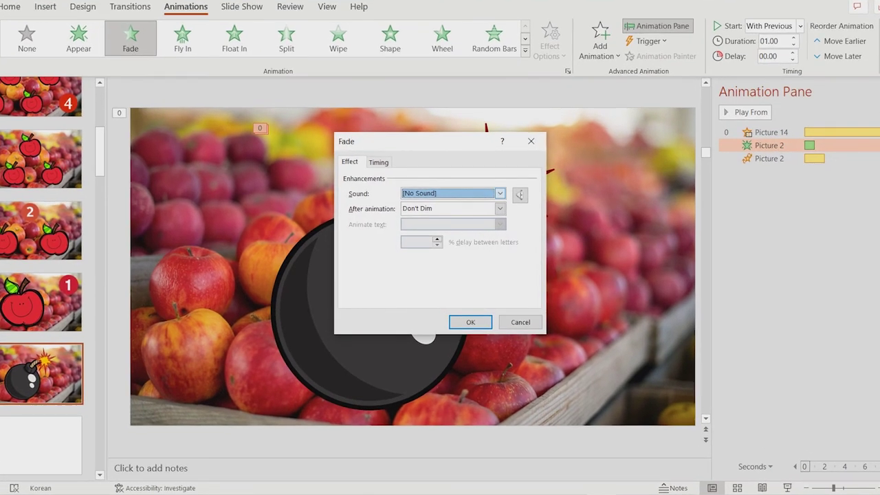
pyautogui.click(499, 193)
pyautogui.scroll(-3, 450, 225)
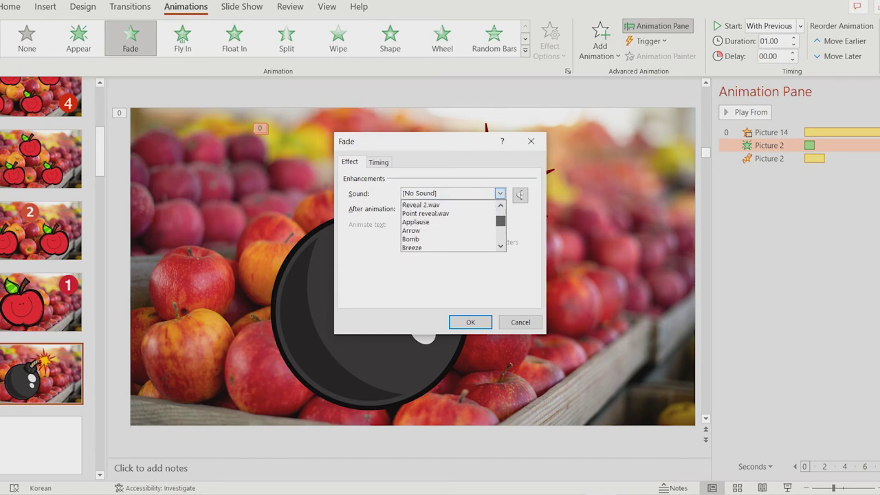
pyautogui.scroll(-5, 452, 226)
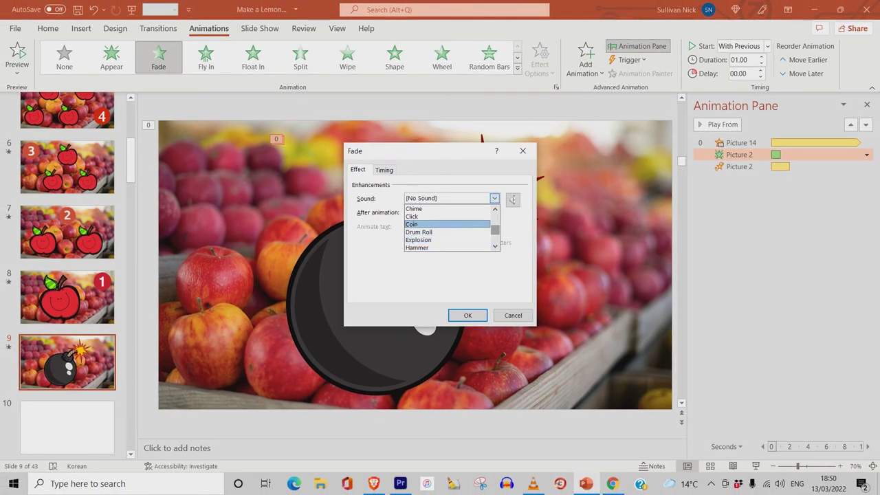
pyautogui.scroll(5, 447, 227)
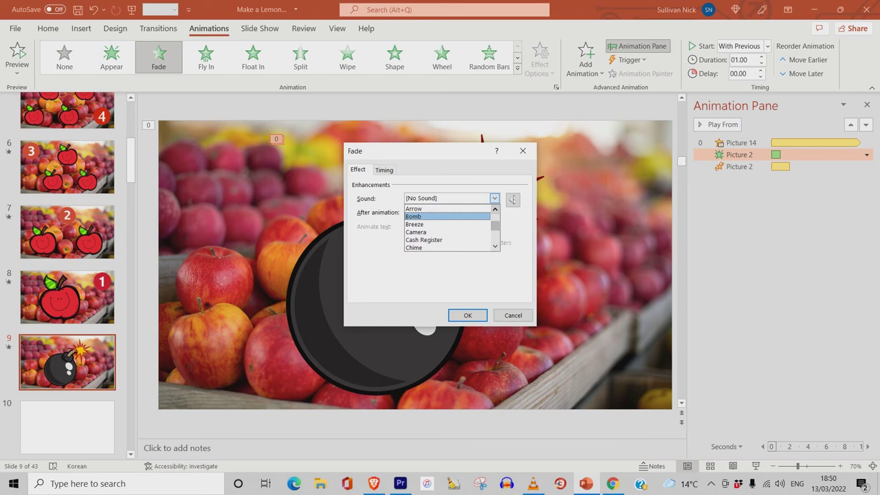
pyautogui.click(447, 216)
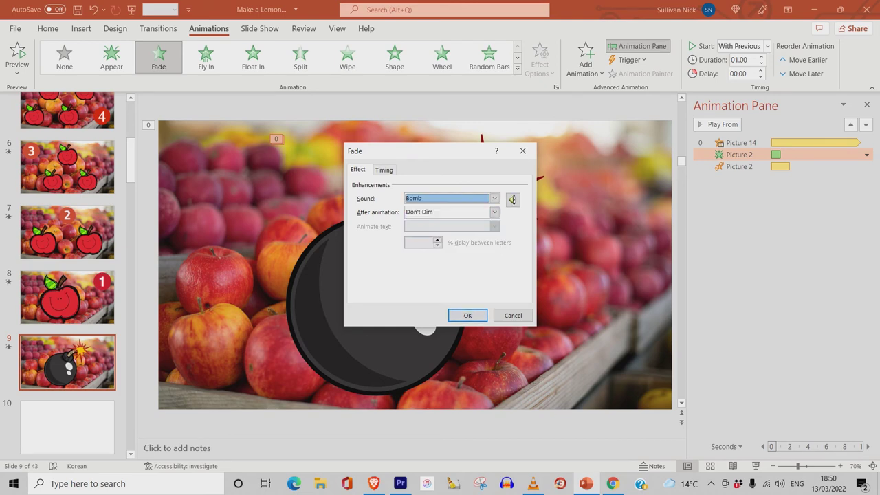
pyautogui.press('Return')
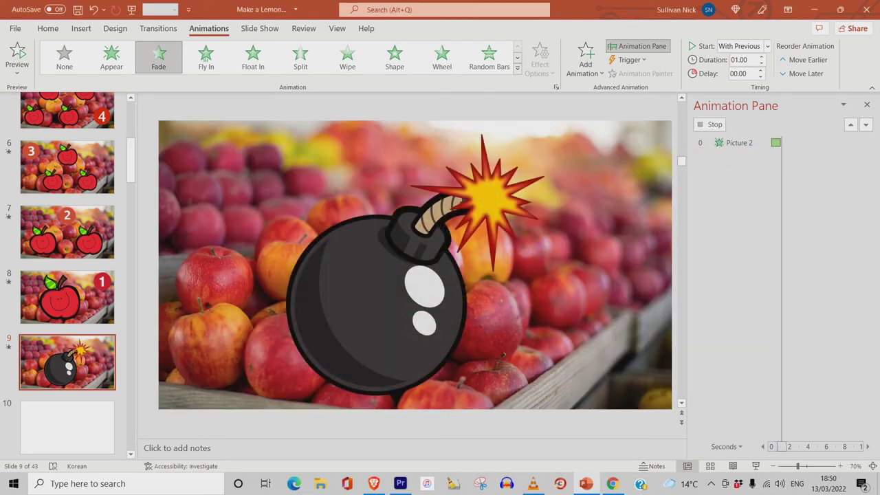
pyautogui.press('XF86AudioLowerVolume')
pyautogui.click(756, 466)
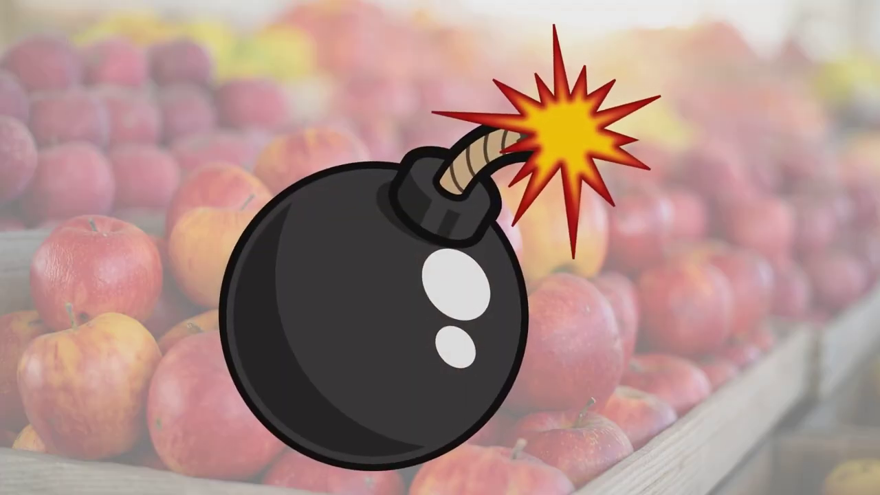
pyautogui.press('Escape')
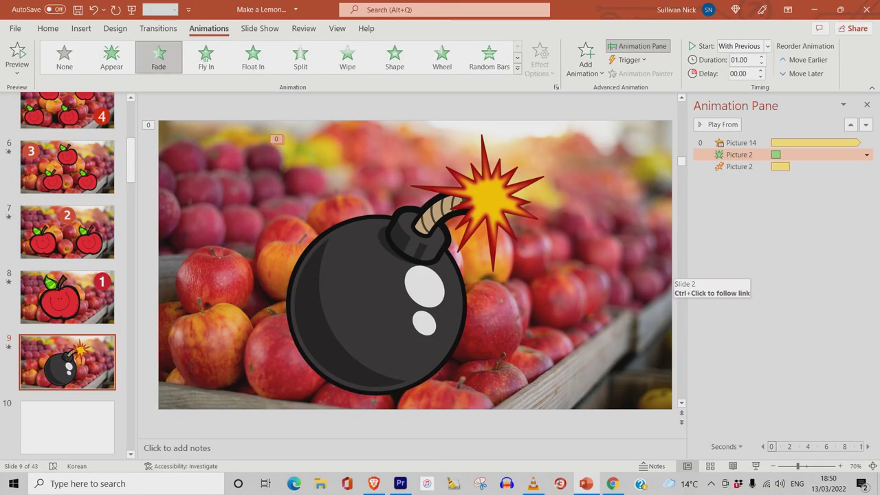
# Step: Review the points slides, the bomb slide and the apple board on slide 2
pyautogui.scroll(3, 68, 275)
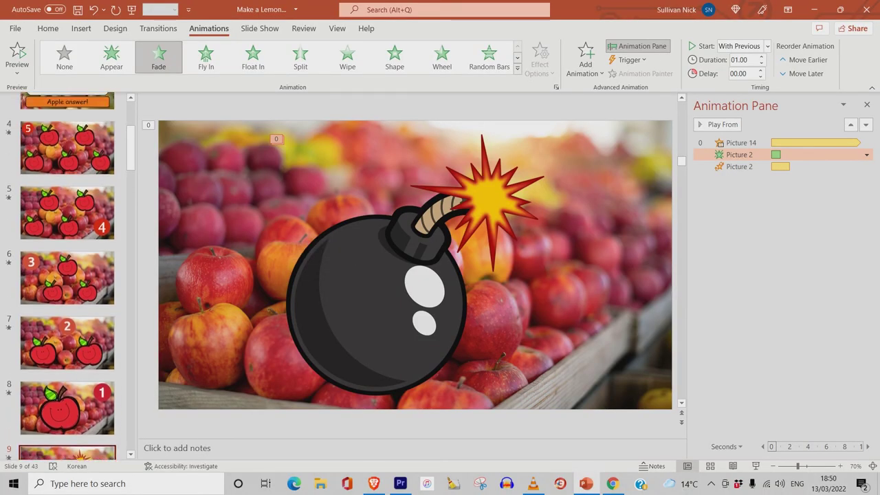
pyautogui.click(67, 227)
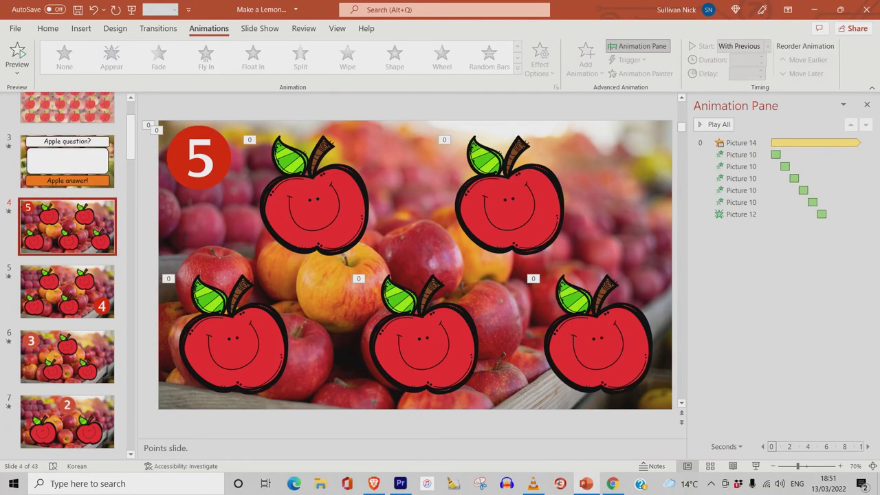
pyautogui.scroll(-2, 68, 226)
pyautogui.click(68, 196)
pyautogui.scroll(-1, 68, 196)
pyautogui.click(67, 198)
pyautogui.click(67, 263)
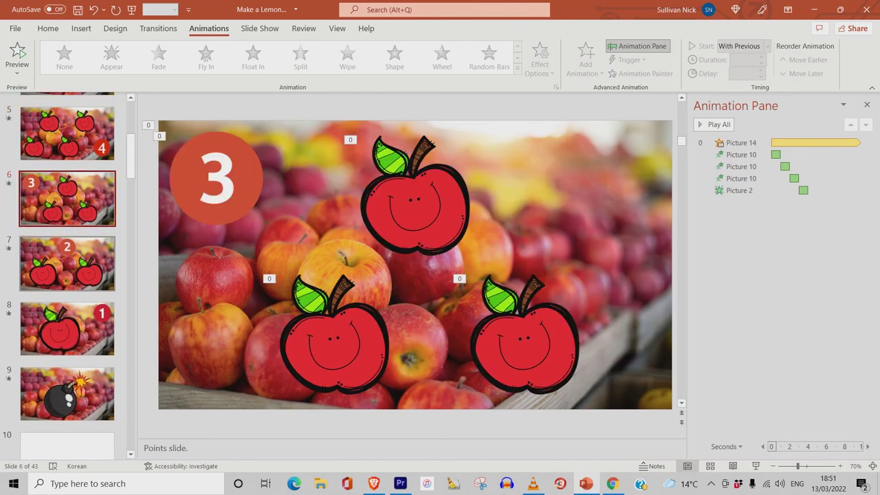
pyautogui.scroll(-2, 67, 264)
pyautogui.click(67, 202)
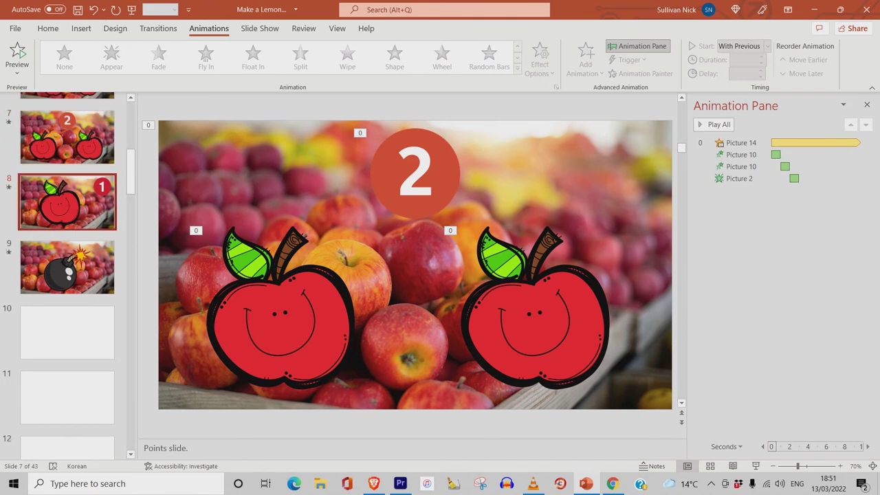
pyautogui.click(69, 271)
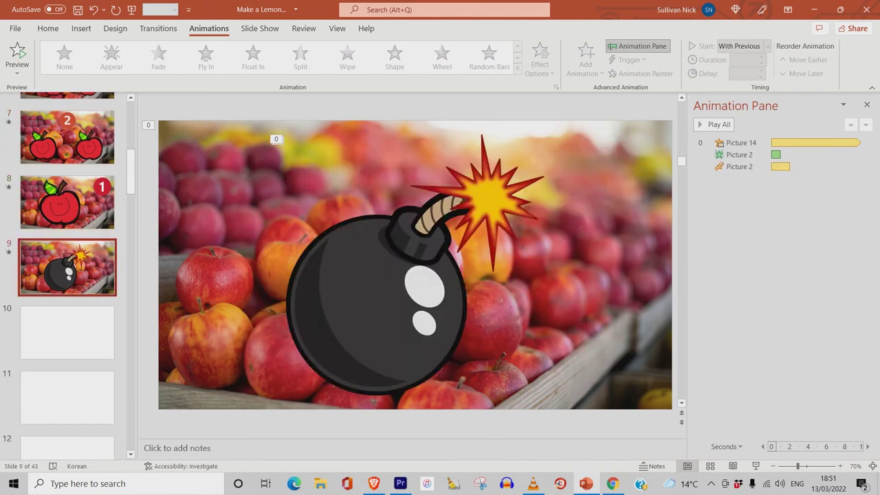
pyautogui.scroll(3, 67, 274)
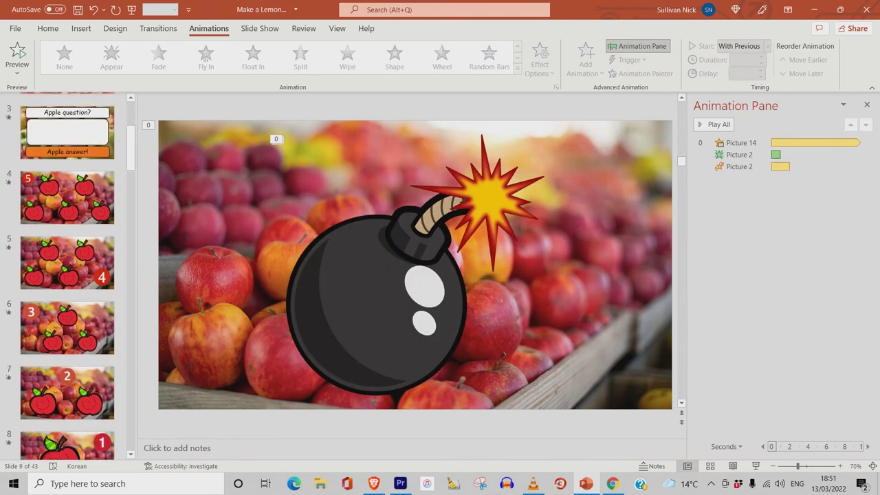
pyautogui.scroll(3, 68, 275)
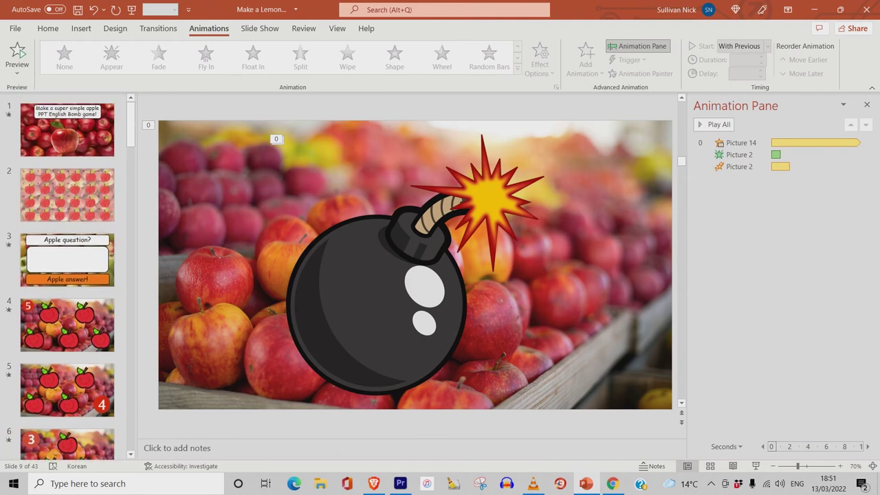
pyautogui.click(67, 195)
pyautogui.scroll(-3, 67, 275)
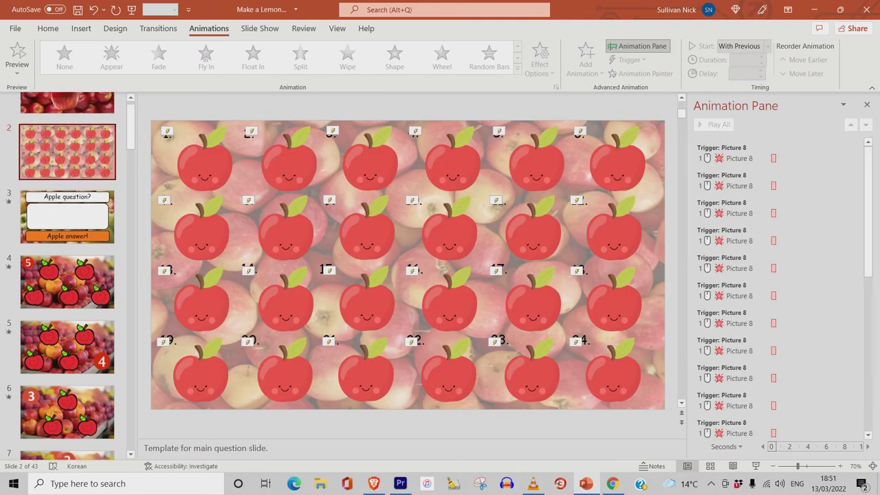
pyautogui.scroll(-1, 67, 275)
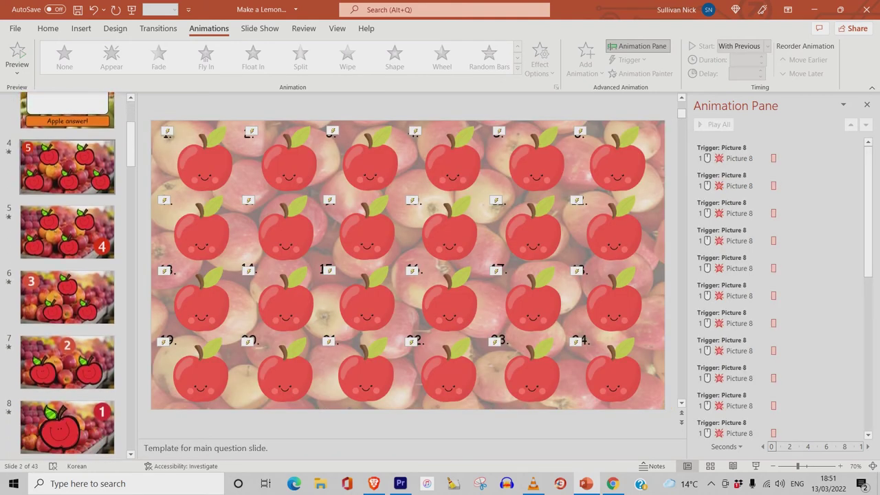
# Step: Enlarge the slide thumbnails and copy slides 4 to 9, from the 5-point slide through the bomb slide
pyautogui.moveTo(137, 275); pyautogui.dragTo(202, 275)
pyautogui.scroll(-2, 99, 275)
pyautogui.click(99, 185)
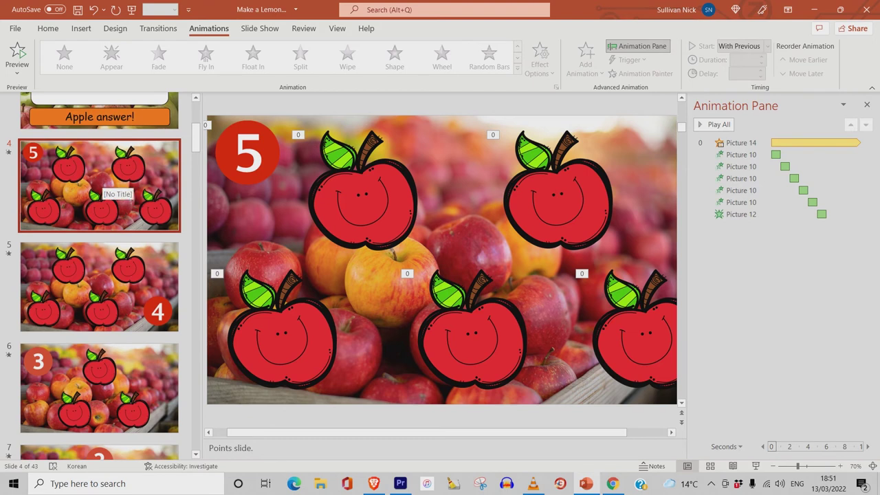
pyautogui.scroll(-6, 100, 275)
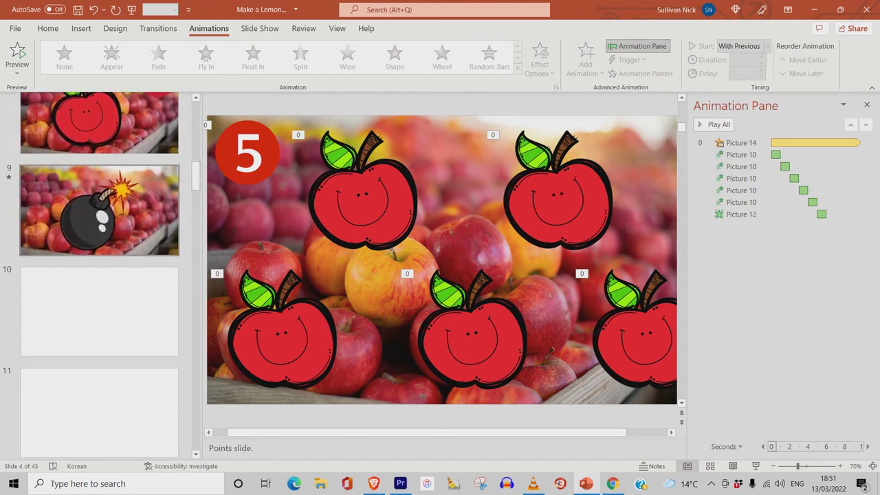
pyautogui.keyDown('shift'); pyautogui.click(137, 220); pyautogui.keyUp('shift')
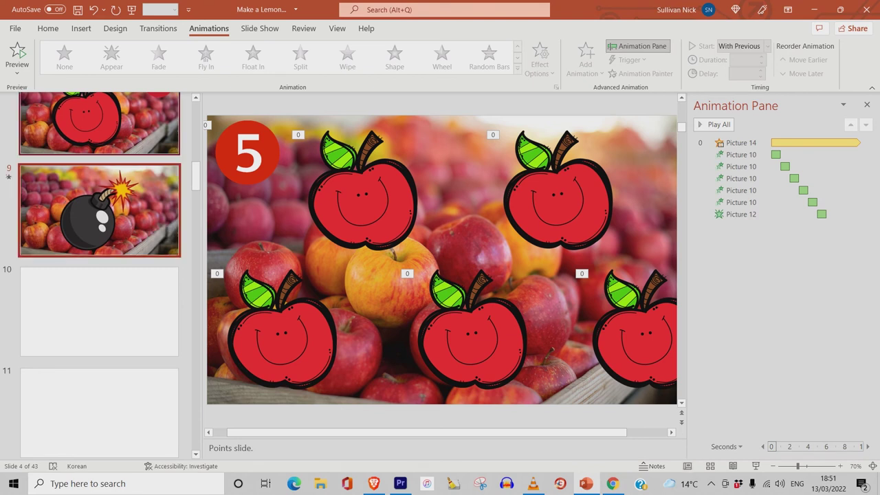
pyautogui.rightClick(151, 216)
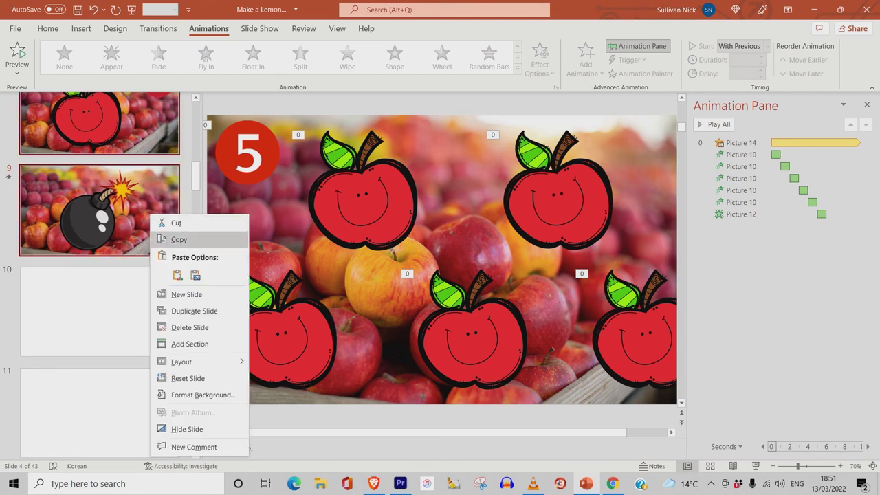
pyautogui.click(179, 239)
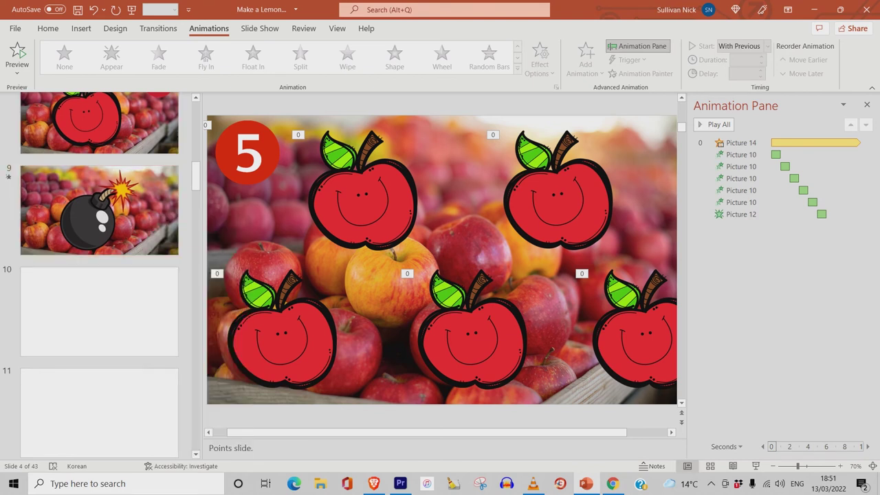
# Step: Paste the copied set of points and bomb slides directly after the bomb on slide 9
pyautogui.click(99, 260)
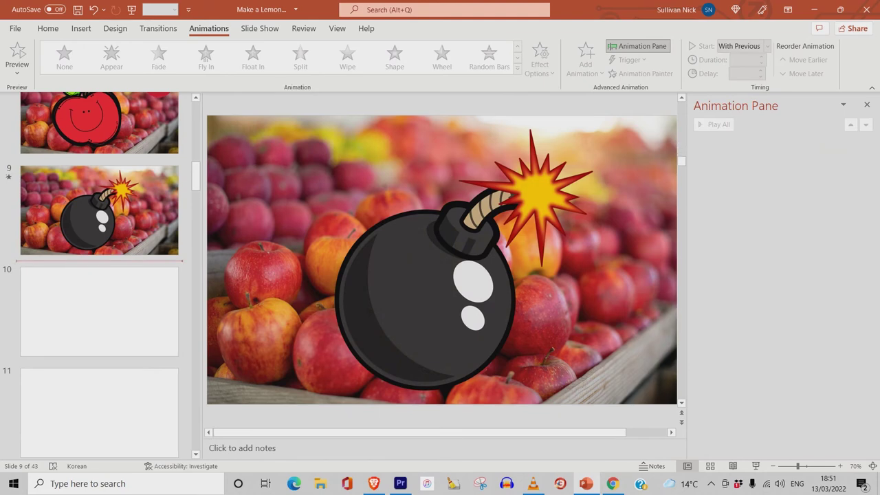
pyautogui.rightClick(134, 262)
pyautogui.click(160, 288)
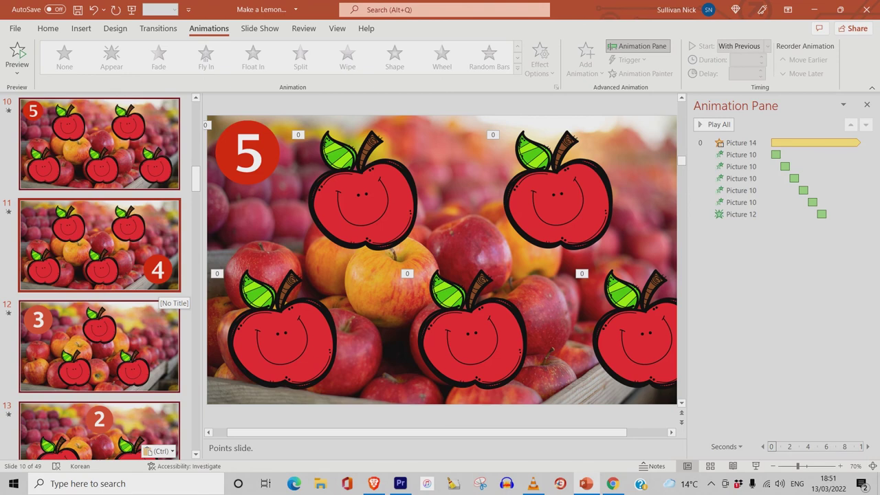
# Step: Copy slides 4 to 15, covering both sets of points and bomb slides
pyautogui.scroll(15, 165, 295)
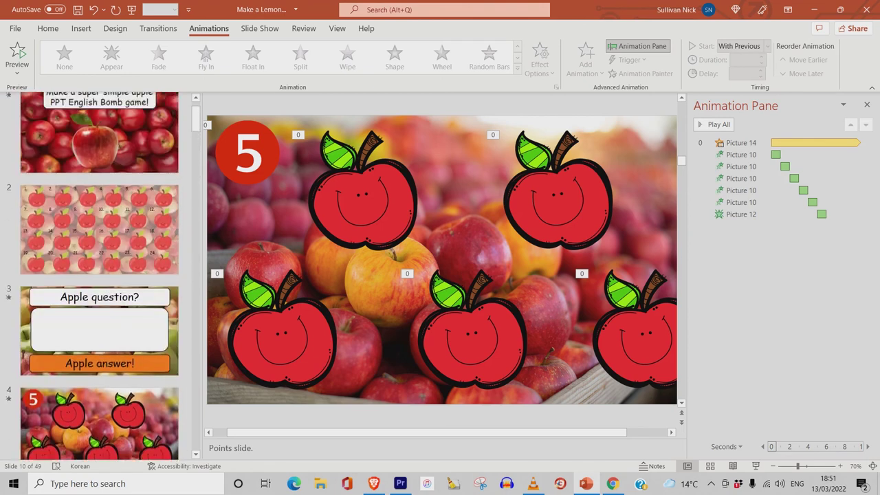
pyautogui.scroll(-4, 165, 296)
pyautogui.scroll(3, 165, 295)
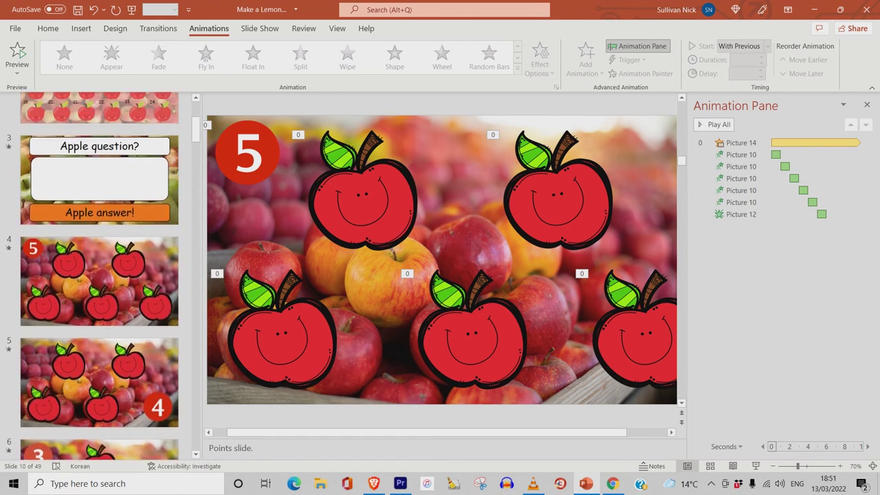
pyautogui.click(99, 296)
pyautogui.scroll(-18, 99, 275)
pyautogui.scroll(1, 100, 275)
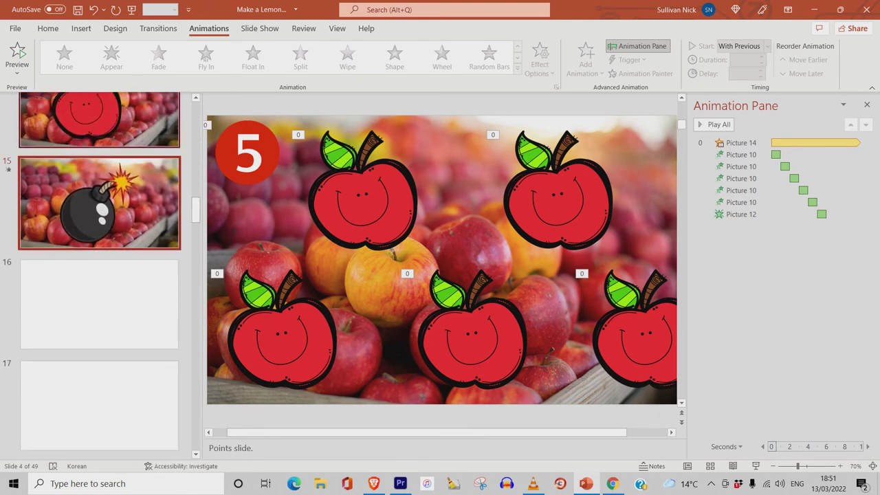
pyautogui.rightClick(164, 192)
pyautogui.click(192, 214)
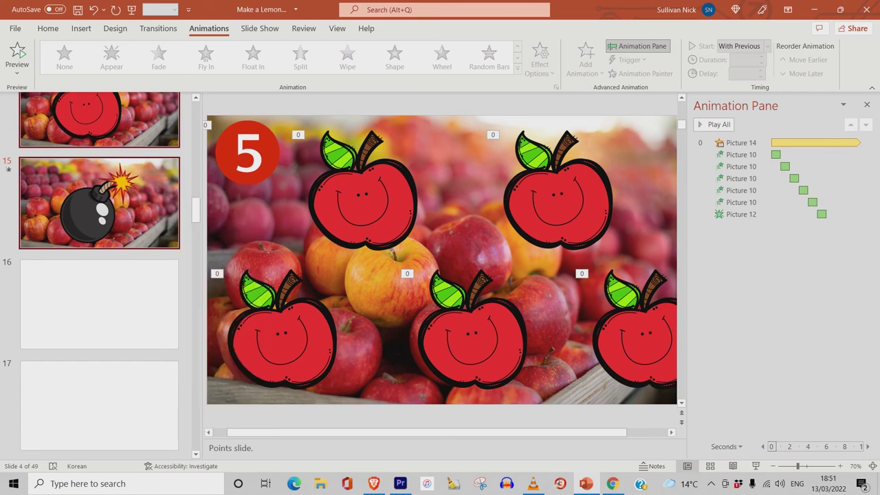
# Step: Paste the copied two sets of points and bomb slides after slide 15, using the destination theme
pyautogui.click(127, 254)
pyautogui.rightClick(134, 254)
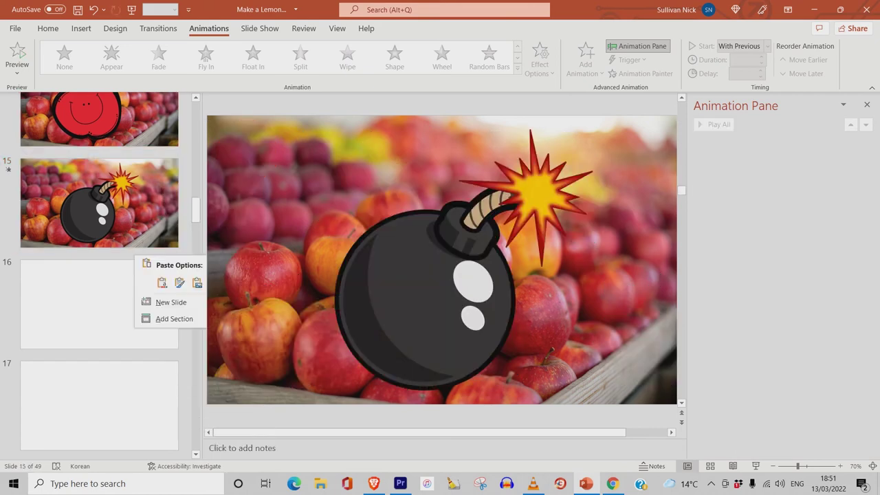
pyautogui.click(161, 282)
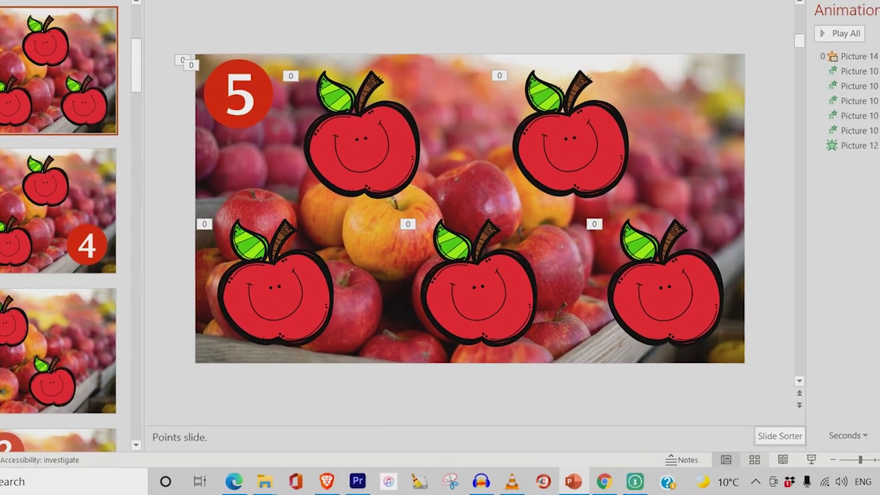
# Step: Switch to Slide Sorter view and copy the "Apple question?" slide, slide 2
pyautogui.click(754, 460)
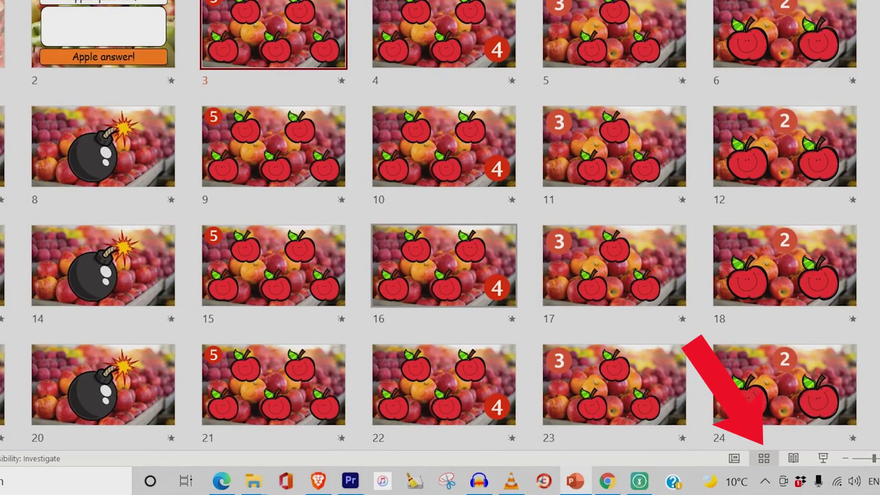
pyautogui.scroll(-3, 440, 226)
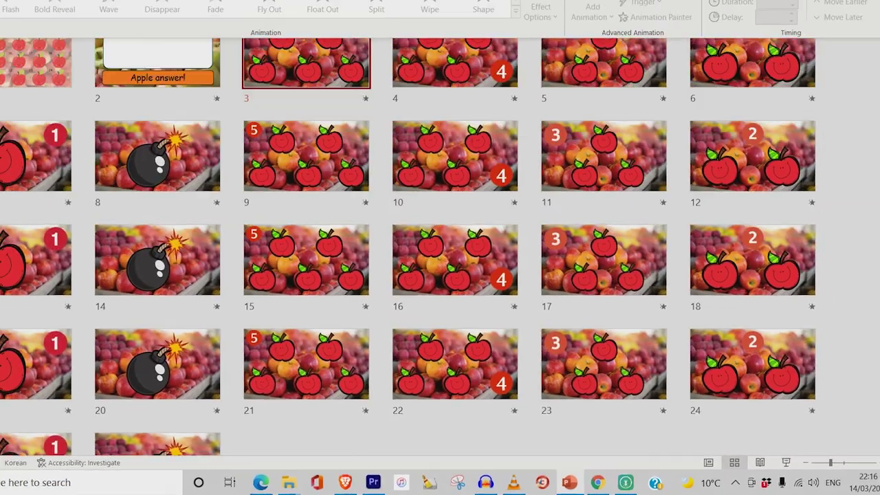
pyautogui.scroll(1, 455, 292)
pyautogui.scroll(-2, 455, 292)
pyautogui.scroll(2, 455, 292)
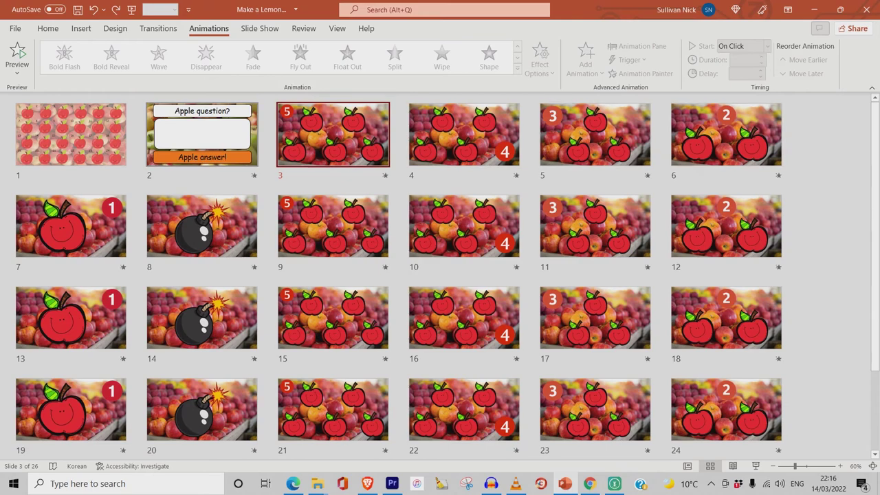
pyautogui.click(202, 134)
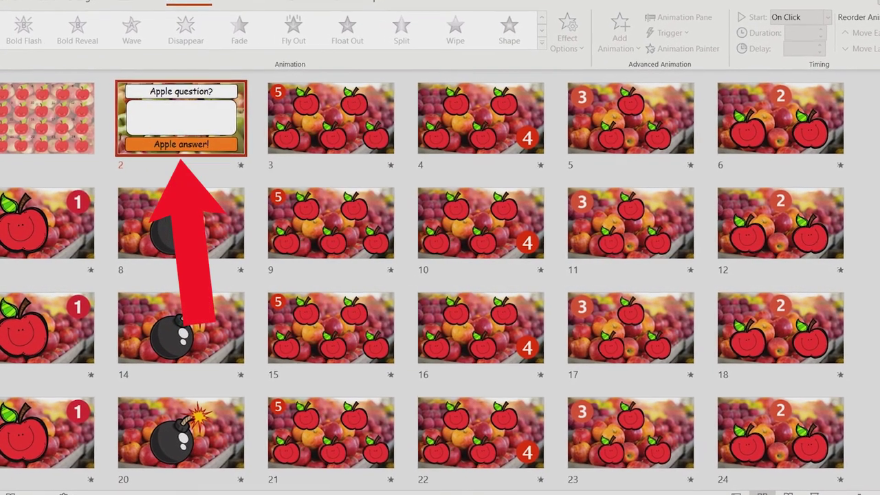
pyautogui.rightClick(185, 123)
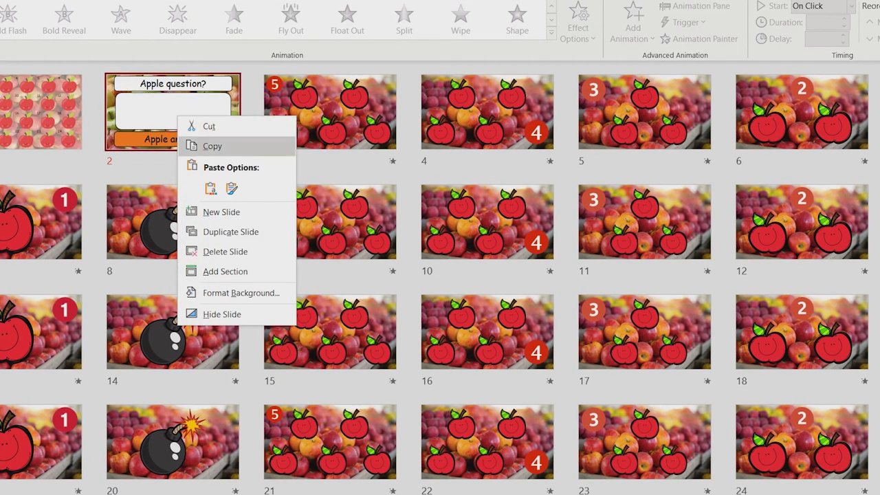
pyautogui.click(213, 146)
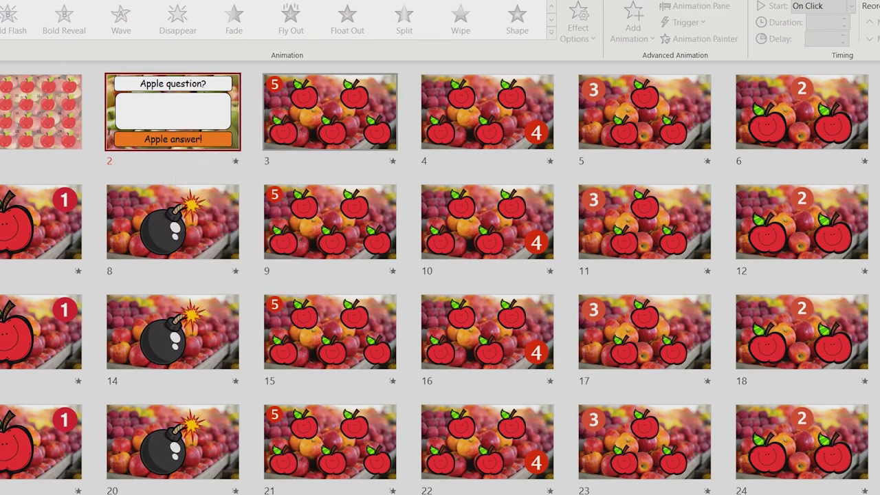
# Step: Paste the question slide after slide 3 and after slide 5, ahead of the first 4-point and 3-point slides
pyautogui.click(409, 112)
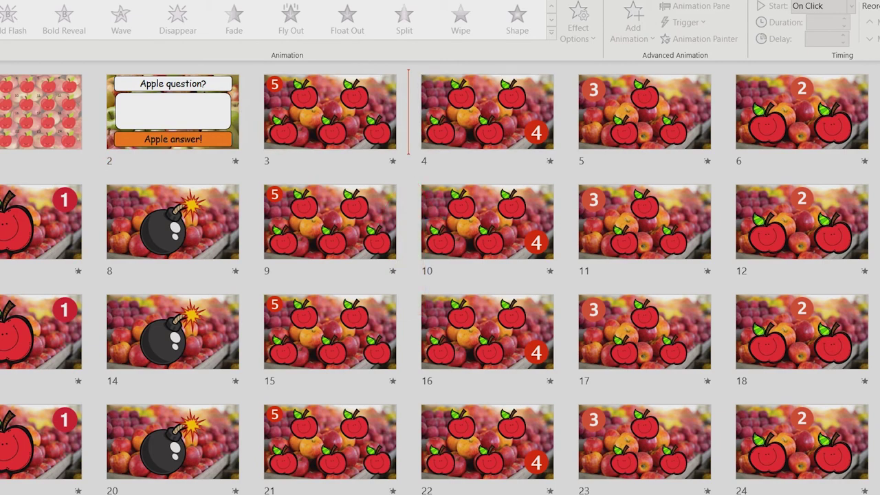
pyautogui.rightClick(410, 130)
pyautogui.click(444, 162)
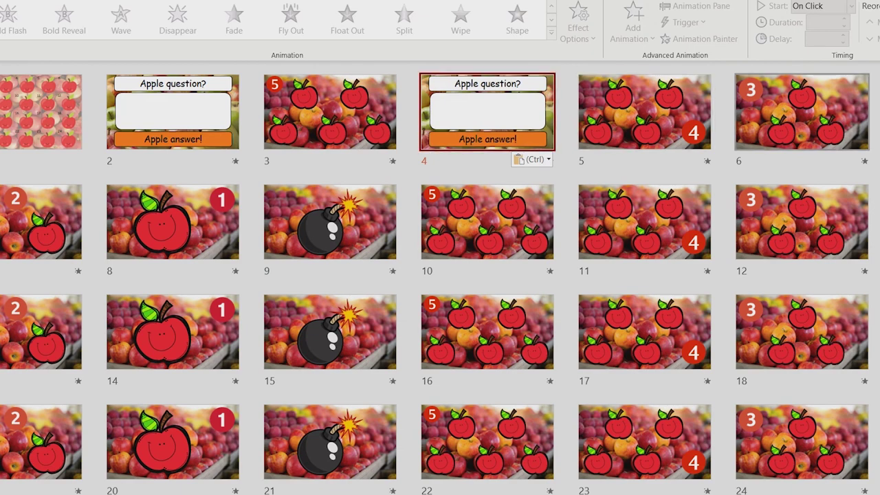
pyautogui.rightClick(724, 137)
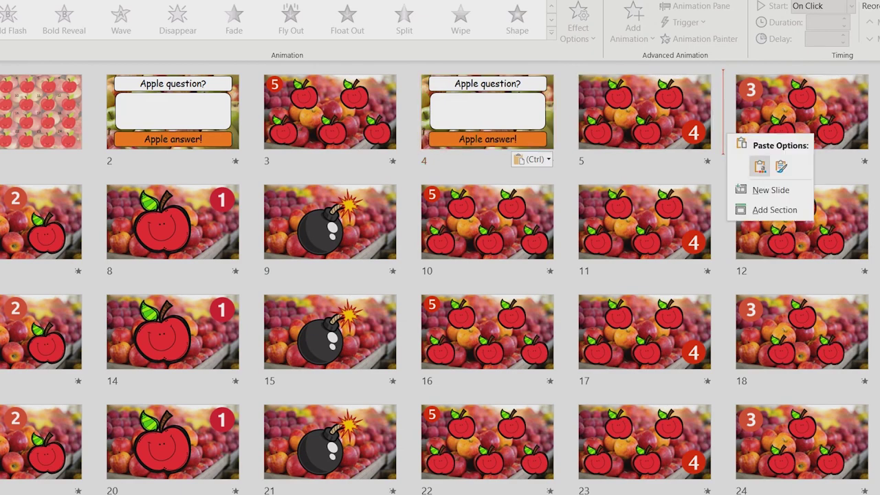
pyautogui.click(759, 166)
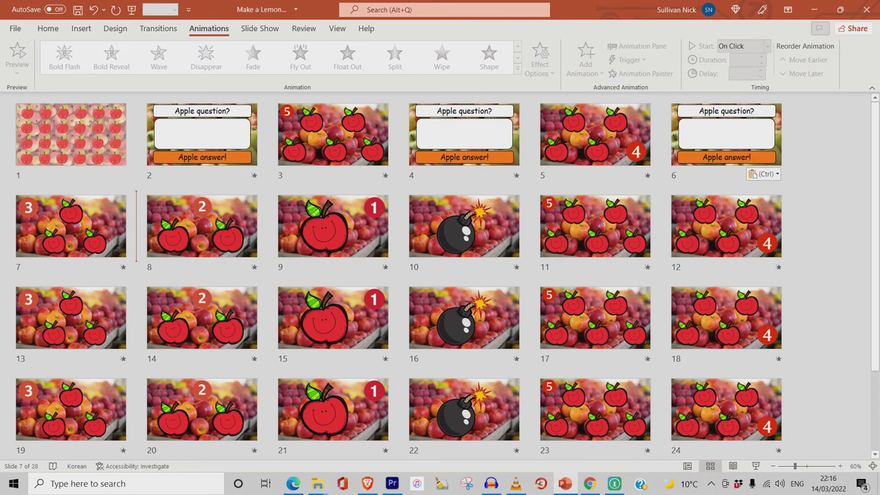
# Step: Paste the question slide after slides 7, 9, 11 and 13, ahead of each following points or bomb slide
pyautogui.rightClick(140, 227)
pyautogui.click(167, 254)
pyautogui.rightClick(399, 228)
pyautogui.click(424, 254)
pyautogui.rightClick(663, 228)
pyautogui.click(689, 253)
pyautogui.rightClick(139, 330)
pyautogui.click(168, 359)
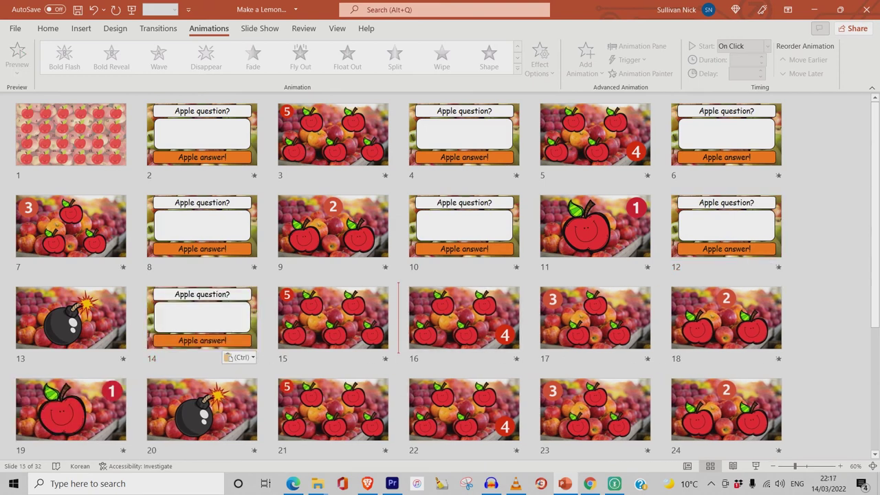
# Step: Paste the question slide after slides 15, 17, 19, 21 and 23 to complete the second set
pyautogui.rightClick(399, 323)
pyautogui.click(428, 349)
pyautogui.rightClick(661, 322)
pyautogui.click(691, 351)
pyautogui.click(136, 409)
pyautogui.hotkey('ctrl', 'v')
pyautogui.click(399, 395)
pyautogui.hotkey('ctrl', 'v')
pyautogui.click(661, 395)
pyautogui.hotkey('ctrl', 'v')
# Step: Paste the question slide after slides 25, 27, 29 and 31 in the third set
pyautogui.scroll(-3, 440, 275)
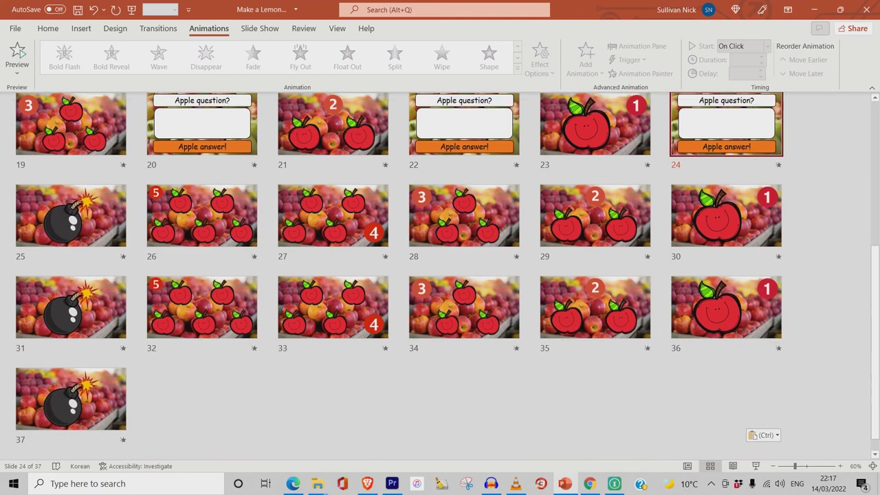
pyautogui.click(136, 210)
pyautogui.hotkey('ctrl', 'v')
pyautogui.press('Right')
pyautogui.hotkey('ctrl', 'v')
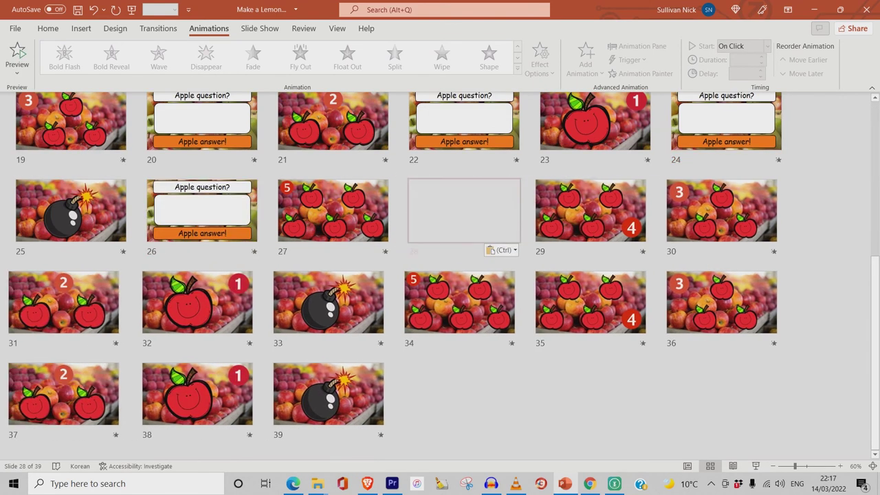
pyautogui.press('Right')
pyautogui.hotkey('ctrl', 'v')
pyautogui.press('Right')
pyautogui.hotkey('ctrl', 'v')
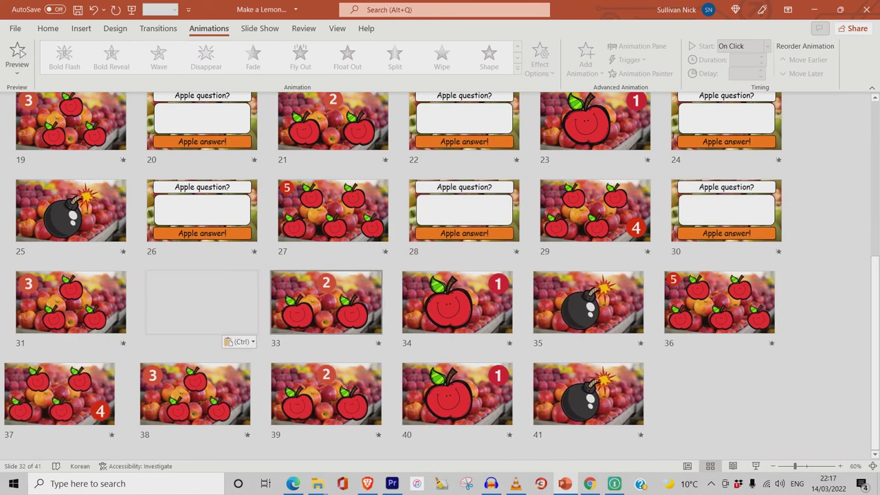
# Step: Paste the question slide after slides 33 and 35, and twice after the bomb on slide 37
pyautogui.press('Right')
pyautogui.hotkey('ctrl', 'v')
pyautogui.press('Right')
pyautogui.hotkey('ctrl', 'v')
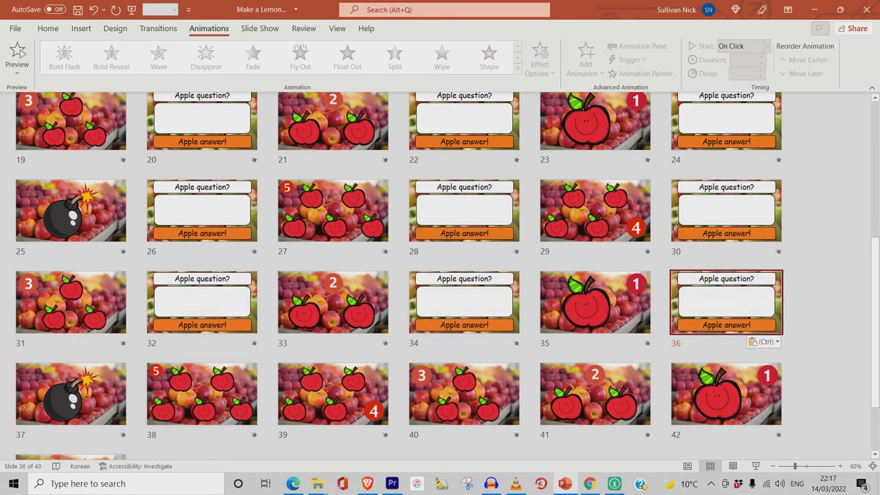
pyautogui.press('Right')
pyautogui.hotkey('ctrl', 'v')
pyautogui.hotkey('ctrl', 'v')
pyautogui.press('Right')
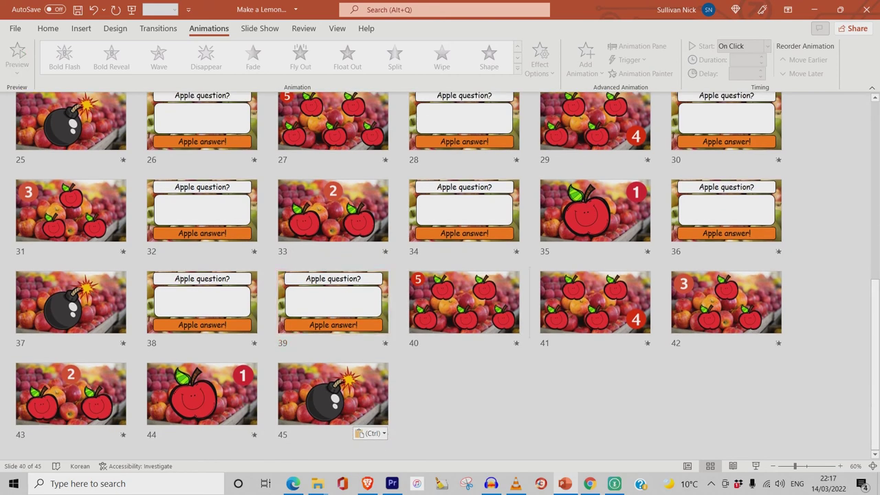
# Step: Paste the question slide after slides 40, 43, 45 and 47 in the last set
pyautogui.hotkey('ctrl', 'v')
pyautogui.press('Right')
pyautogui.press('Right')
pyautogui.hotkey('ctrl', 'v')
pyautogui.press('Right')
pyautogui.hotkey('ctrl', 'v')
pyautogui.press('Right')
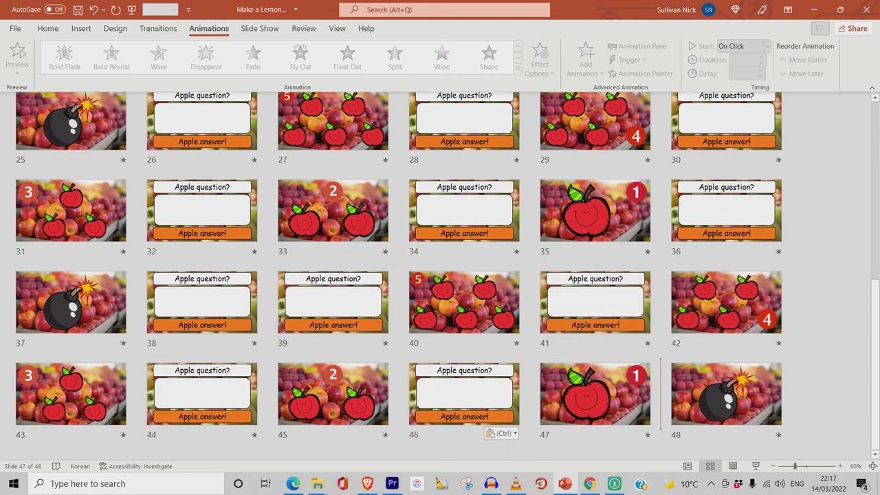
pyautogui.hotkey('ctrl', 'v')
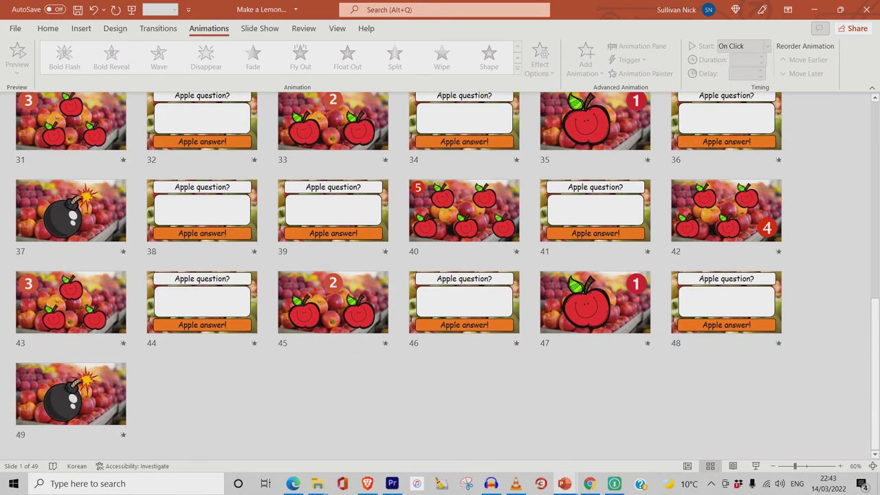
# Step: Open the apple board on slide 1 and check that the first apple's hyperlink targets slide 2
pyautogui.scroll(6, 440, 275)
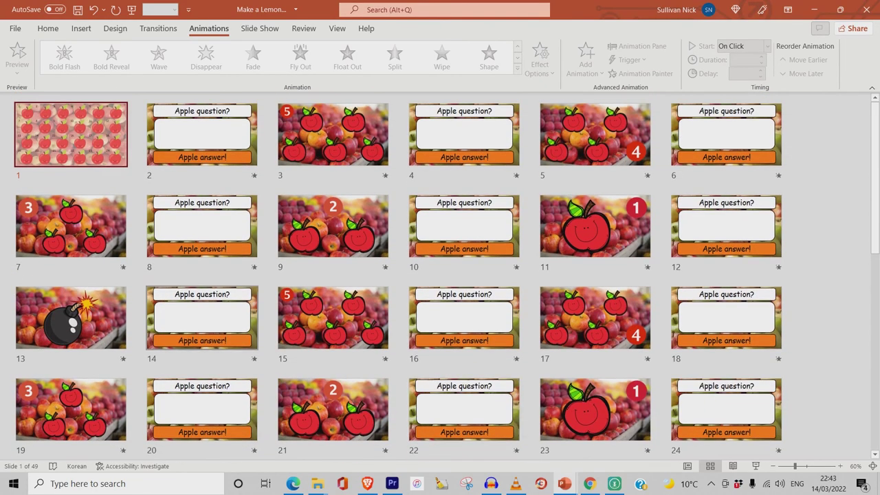
pyautogui.doubleClick(71, 134)
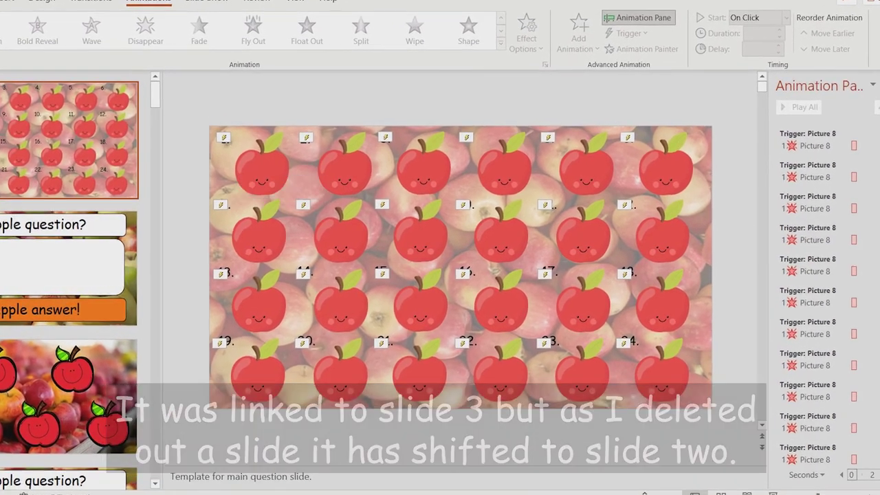
pyautogui.click(262, 165)
pyautogui.rightClick(266, 165)
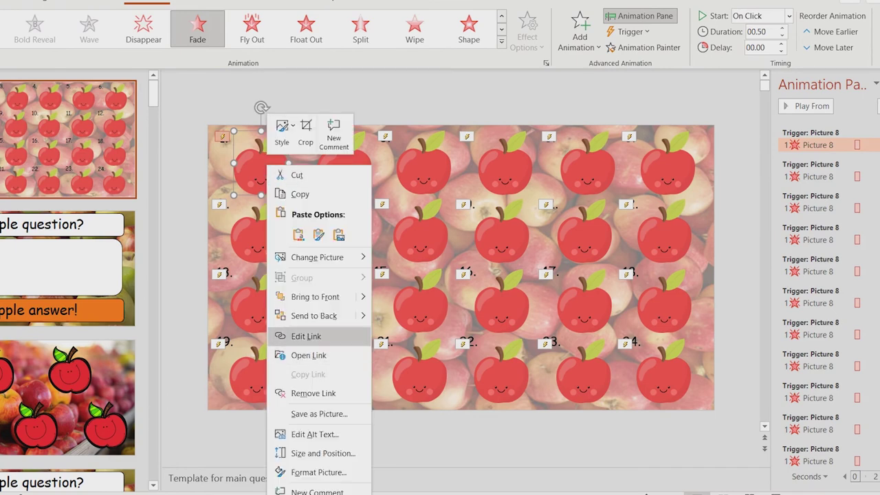
pyautogui.click(306, 337)
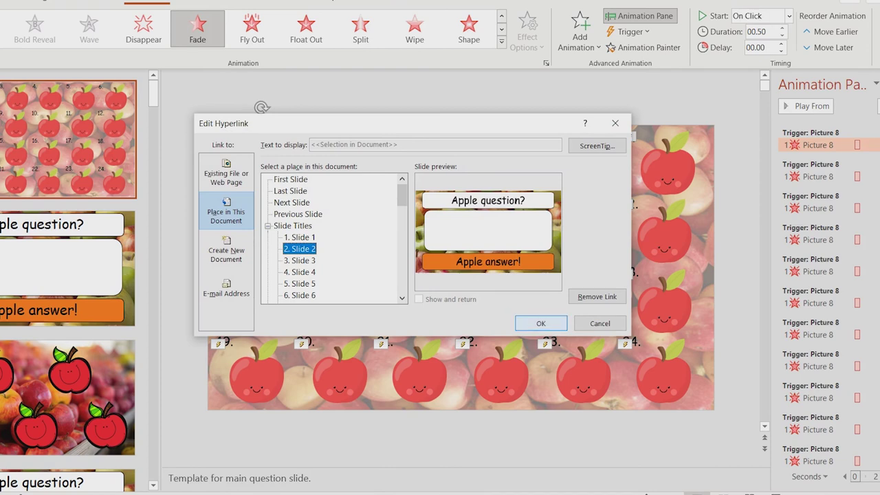
pyautogui.click(540, 323)
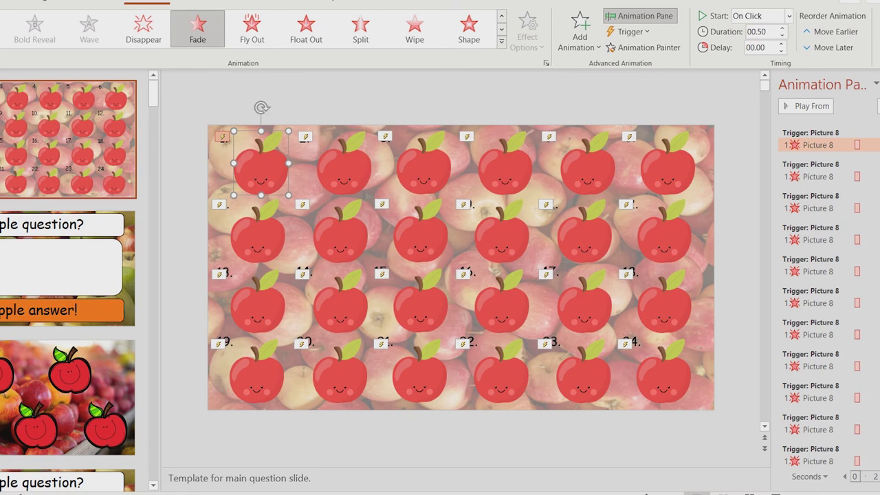
# Step: Hyperlink apple 2 on the board to slide 4 in this document
pyautogui.click(344, 164)
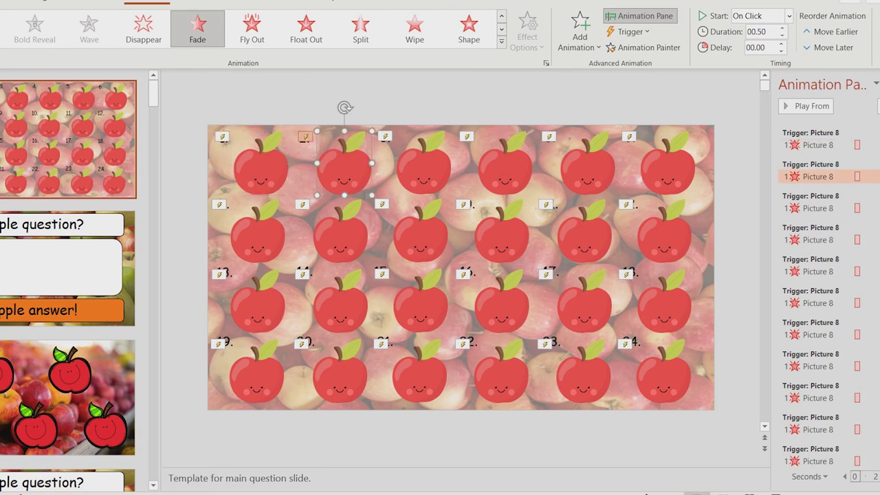
pyautogui.rightClick(345, 170)
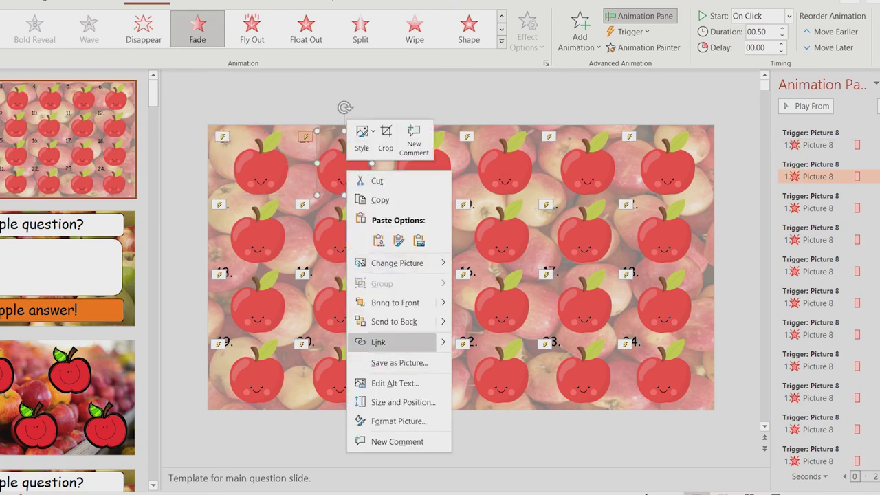
pyautogui.press('Escape')
pyautogui.hotkey('ctrl', 'k')
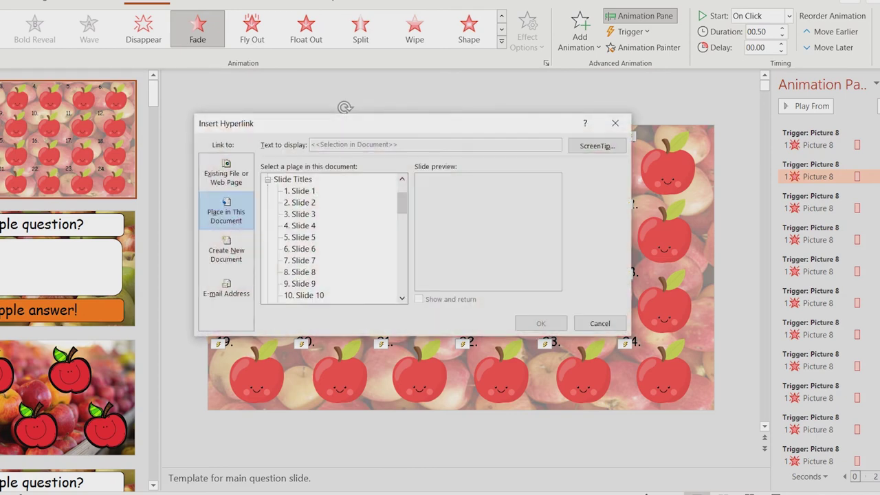
pyautogui.click(300, 225)
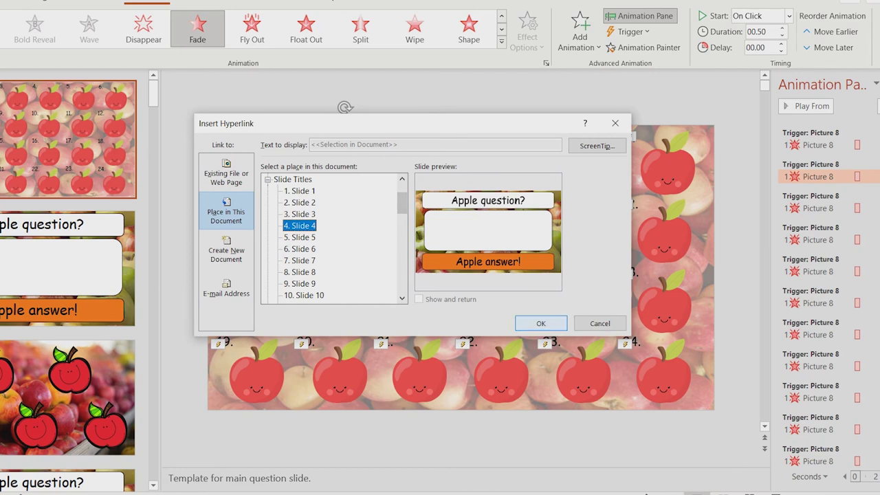
pyautogui.click(540, 323)
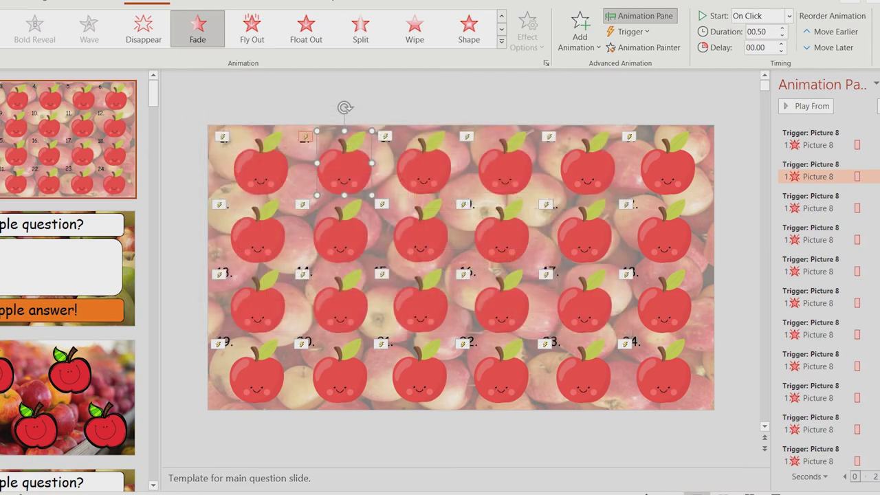
# Step: Hyperlink apple 3 on the board to the question on slide 6
pyautogui.click(424, 165)
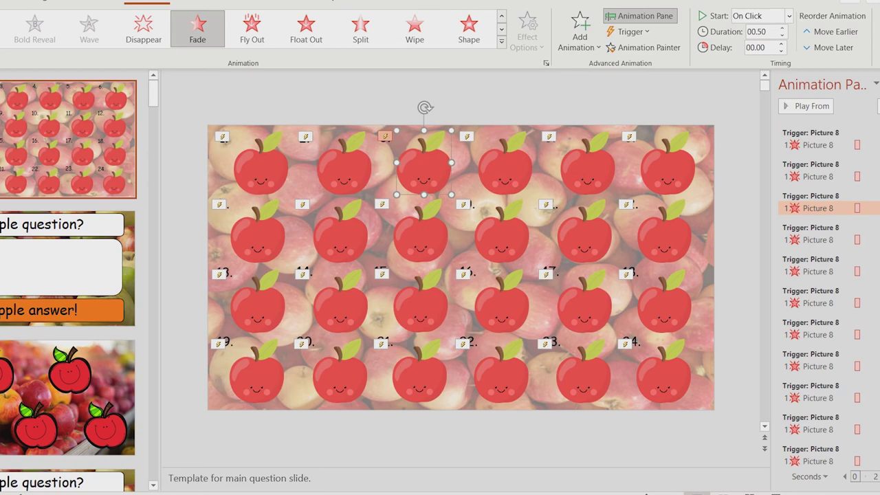
pyautogui.rightClick(425, 168)
pyautogui.click(457, 341)
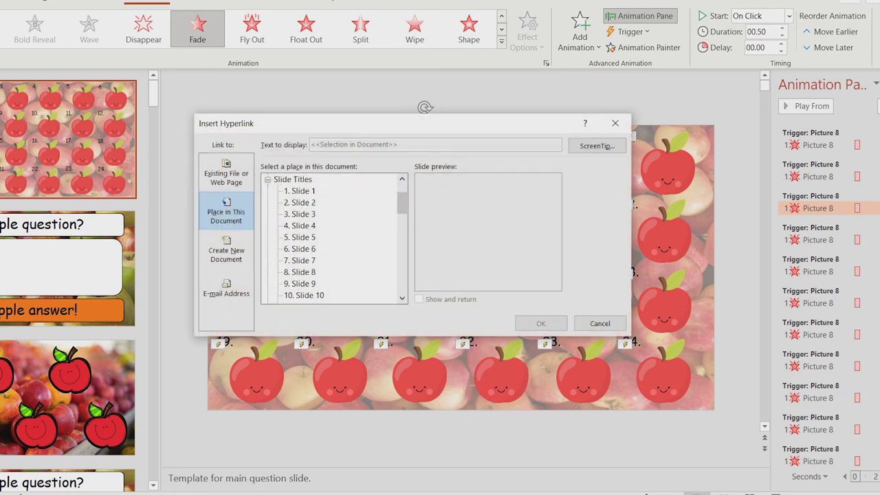
pyautogui.click(299, 249)
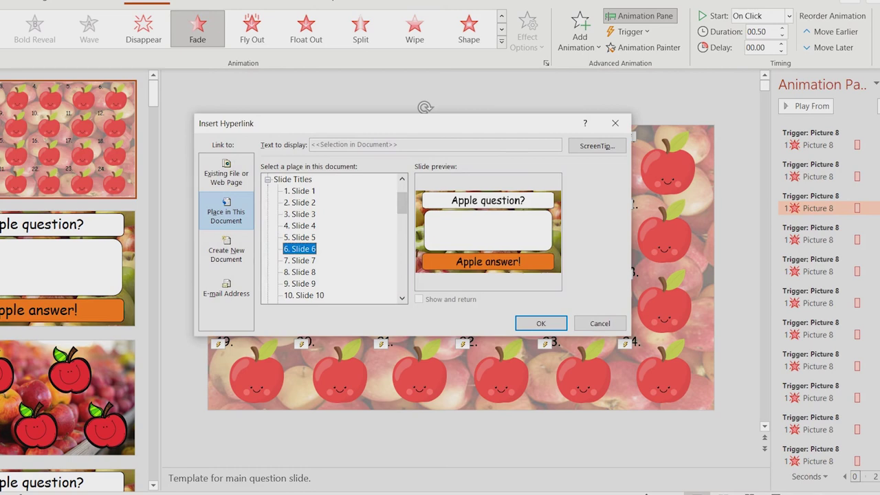
pyautogui.click(540, 323)
# Step: Hyperlink apple 4 on the board to the question on slide 8
pyautogui.click(506, 165)
pyautogui.rightClick(509, 173)
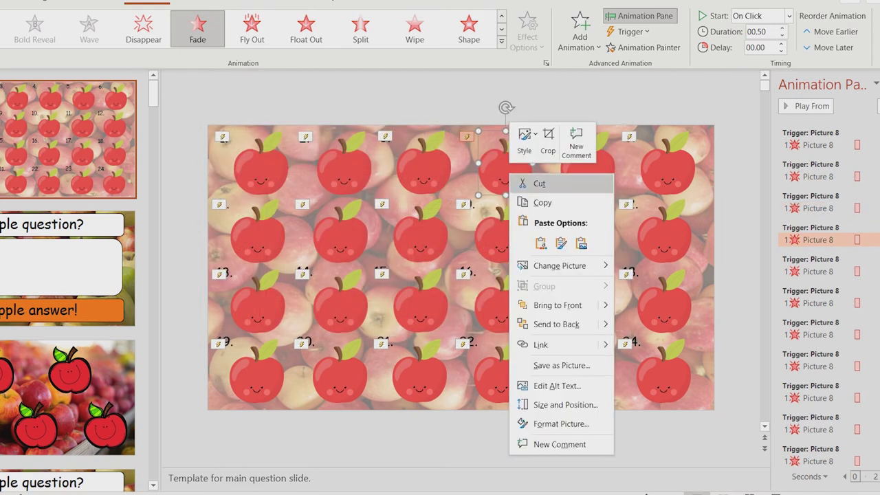
pyautogui.click(540, 344)
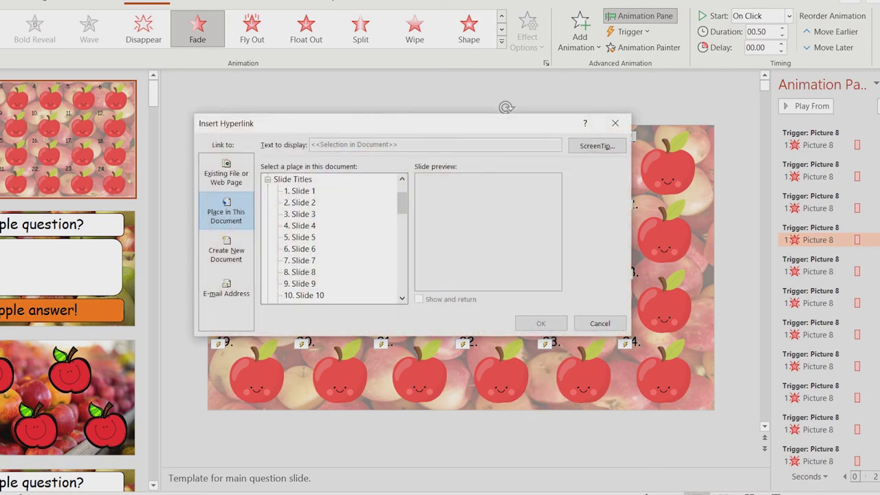
pyautogui.click(300, 271)
pyautogui.click(540, 323)
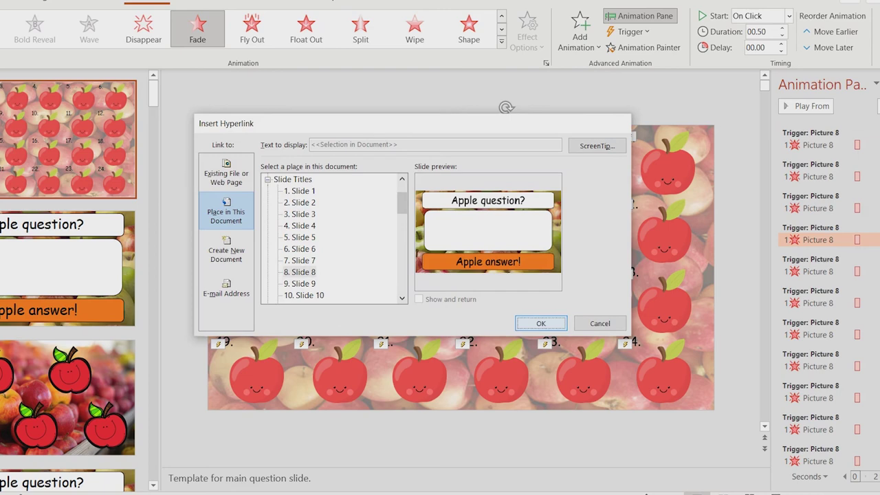
pyautogui.press('Return')
# Step: Hyperlink apple 5 on the board to the question on slide 10
pyautogui.click(587, 165)
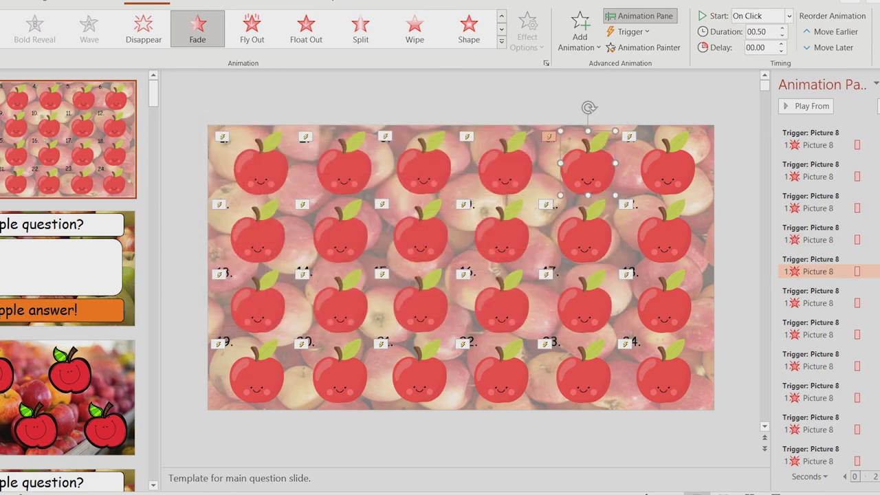
pyautogui.rightClick(587, 170)
pyautogui.press('Escape')
pyautogui.hotkey('ctrl', 'k')
pyautogui.scroll(-1, 402, 204)
pyautogui.moveTo(402, 205); pyautogui.dragTo(402, 206)
pyautogui.click(303, 271)
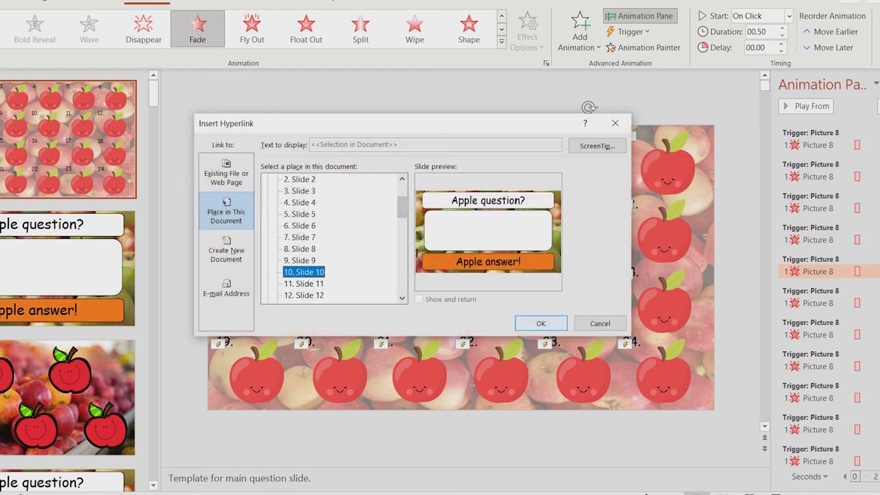
pyautogui.press('Return')
# Step: Hyperlink apple 6, the last in the first row, to the question on slide 12
pyautogui.click(661, 165)
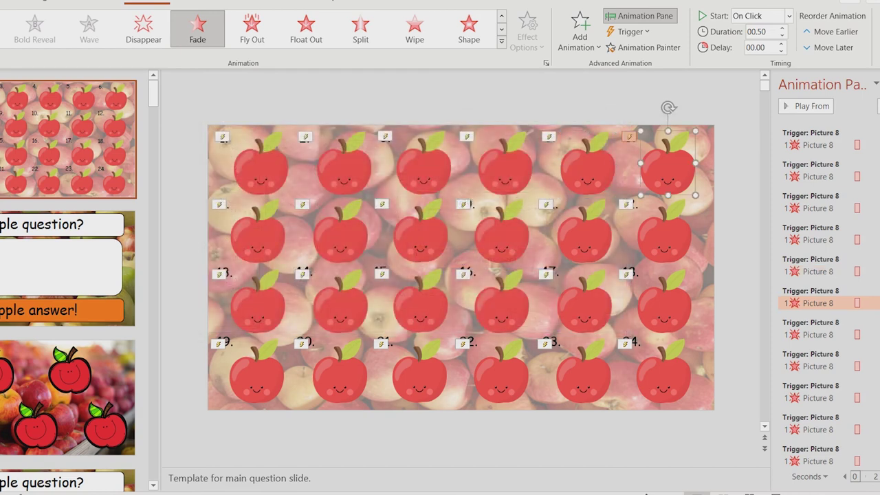
pyautogui.rightClick(661, 168)
pyautogui.click(694, 342)
pyautogui.moveTo(402, 203); pyautogui.dragTo(402, 208)
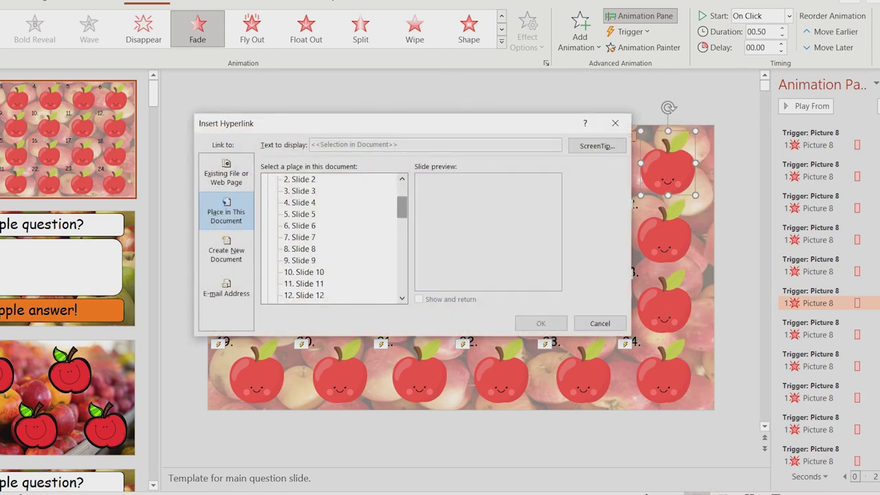
pyautogui.click(303, 295)
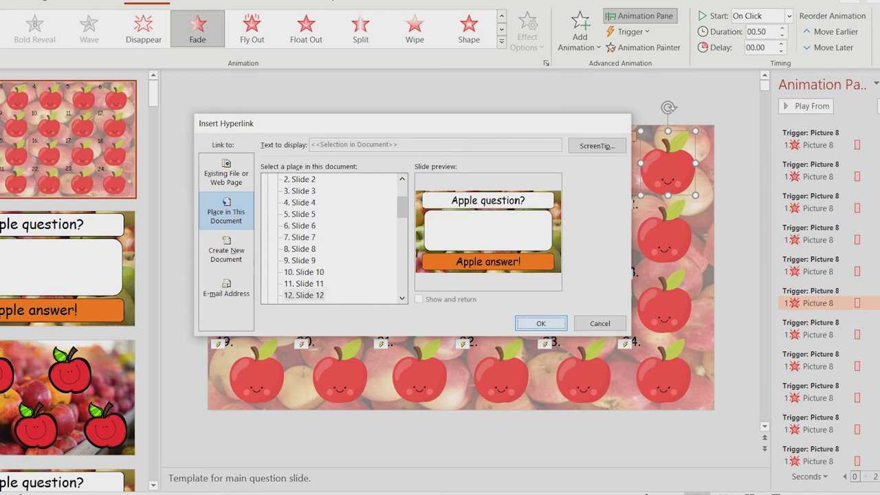
pyautogui.click(541, 323)
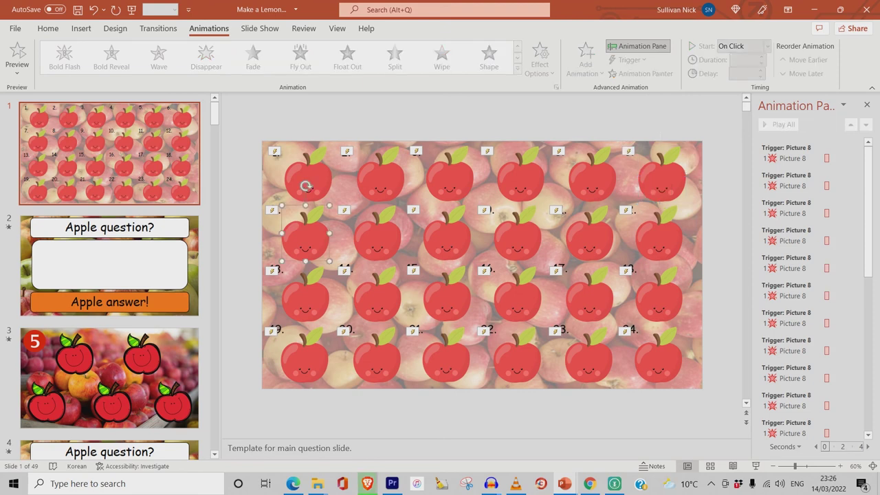
# Step: Hyperlink apple 7, the first in the second row, to the question on slide 14
pyautogui.rightClick(302, 227)
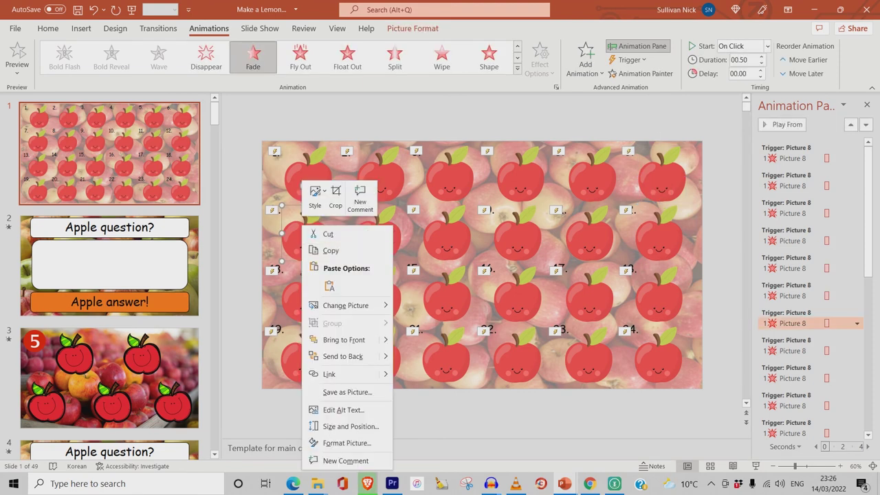
pyautogui.click(329, 374)
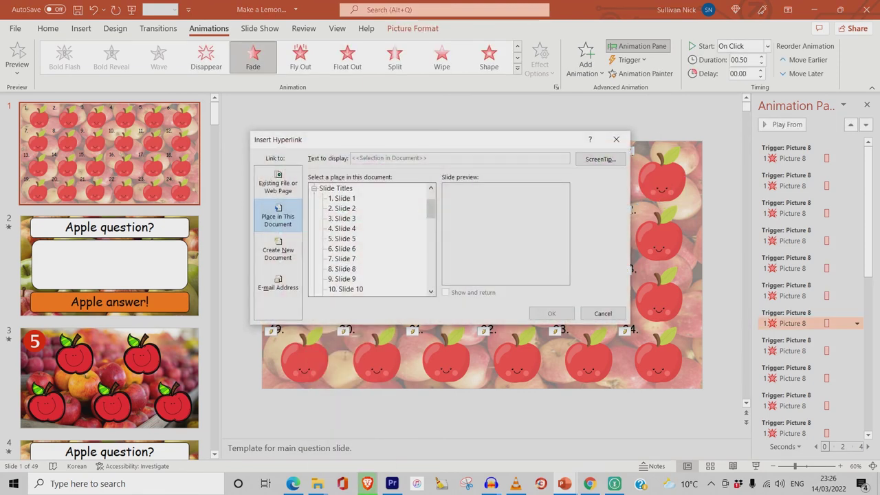
pyautogui.scroll(-2, 371, 237)
pyautogui.click(345, 258)
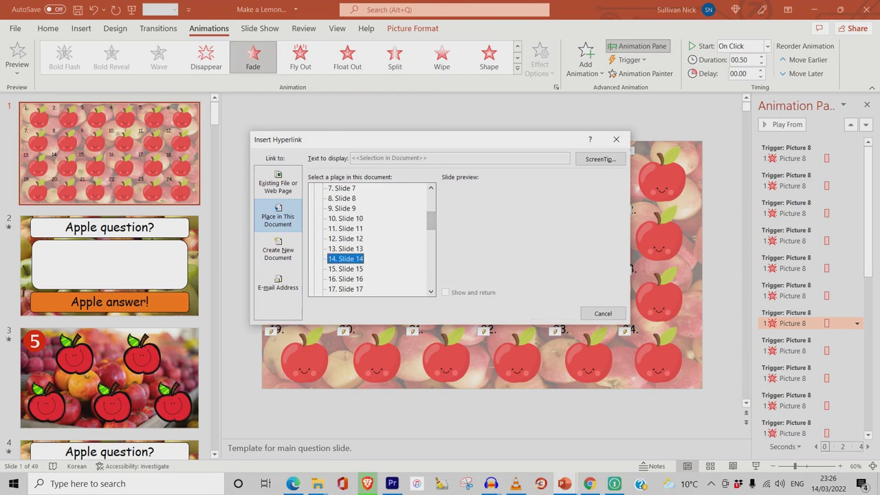
pyautogui.click(552, 314)
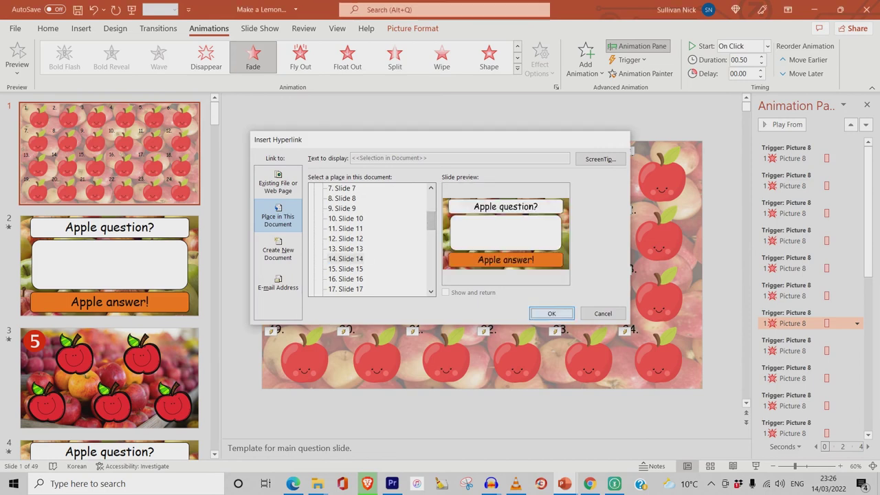
# Step: Hyperlink apple 8 in the second row to the question on slide 16
pyautogui.rightClick(375, 226)
pyautogui.click(401, 373)
pyautogui.scroll(-3, 371, 239)
pyautogui.click(345, 248)
pyautogui.click(552, 314)
# Step: Hyperlink apple 9 in the second row to the question on slide 18
pyautogui.rightClick(453, 230)
pyautogui.click(478, 374)
pyautogui.moveTo(430, 203); pyautogui.dragTo(430, 235)
pyautogui.click(345, 208)
pyautogui.click(551, 313)
# Step: Hyperlink apple 10 on the board to the question on slide 20
pyautogui.click(520, 183)
pyautogui.rightClick(520, 183)
pyautogui.click(552, 343)
pyautogui.click(345, 289)
pyautogui.click(551, 313)
# Step: Hyperlink apple 11 on the board to the question on slide 22
pyautogui.click(586, 183)
pyautogui.rightClick(586, 183)
pyautogui.click(618, 344)
pyautogui.click(345, 269)
pyautogui.click(551, 314)
# Step: Hyperlink apple 12, the last in the second row, to the question on slide 24
pyautogui.rightClick(654, 230)
pyautogui.click(685, 373)
pyautogui.moveTo(430, 203); pyautogui.dragTo(430, 235)
pyautogui.click(345, 269)
pyautogui.click(551, 313)
# Step: Hyperlink apple 13, the first in the third row, to the question on slide 26
pyautogui.rightClick(306, 307)
pyautogui.click(338, 208)
pyautogui.moveTo(430, 203); pyautogui.dragTo(431, 240)
pyautogui.click(345, 269)
pyautogui.click(551, 313)
# Step: Hyperlink apples 14 and 15 in the third row to the questions on slides 28 and 30
pyautogui.rightClick(386, 306)
pyautogui.click(412, 206)
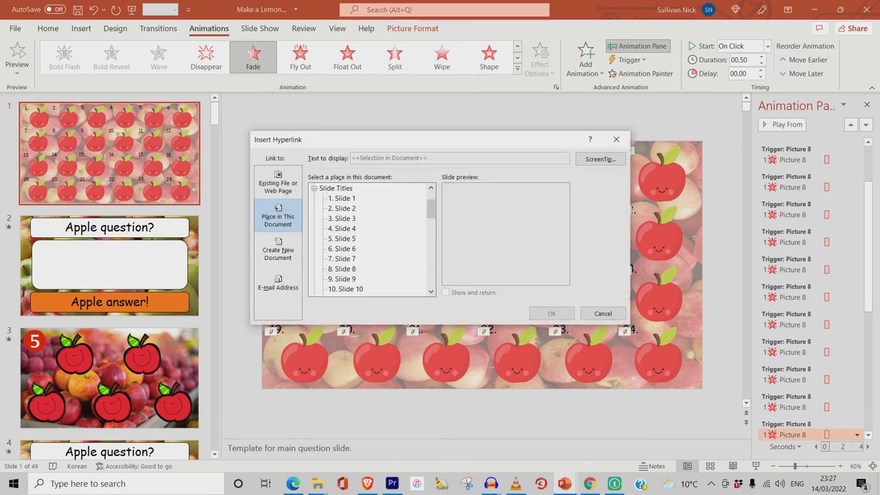
pyautogui.click(345, 278)
pyautogui.click(551, 313)
pyautogui.rightClick(451, 307)
pyautogui.click(476, 208)
pyautogui.moveTo(430, 203); pyautogui.dragTo(430, 232)
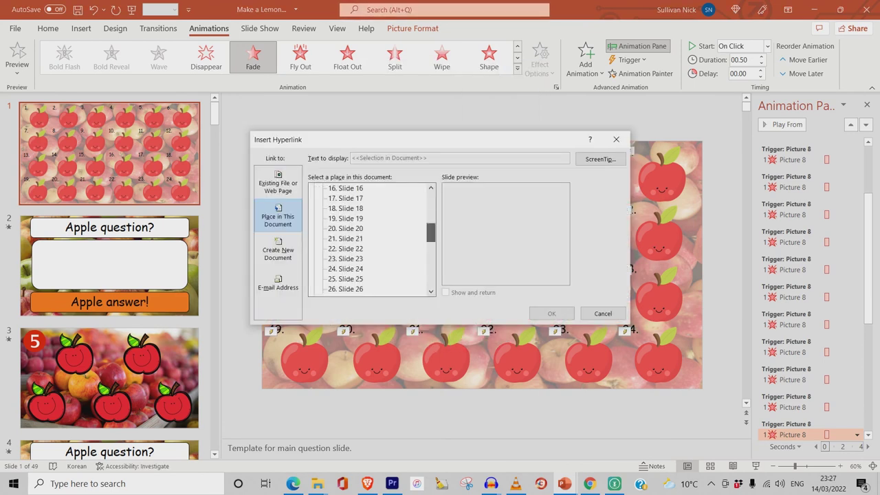
pyautogui.click(551, 314)
# Step: Hyperlink apples 16 and 17 in the third row to the questions on slides 32 and 34
pyautogui.rightClick(515, 306)
pyautogui.click(532, 202)
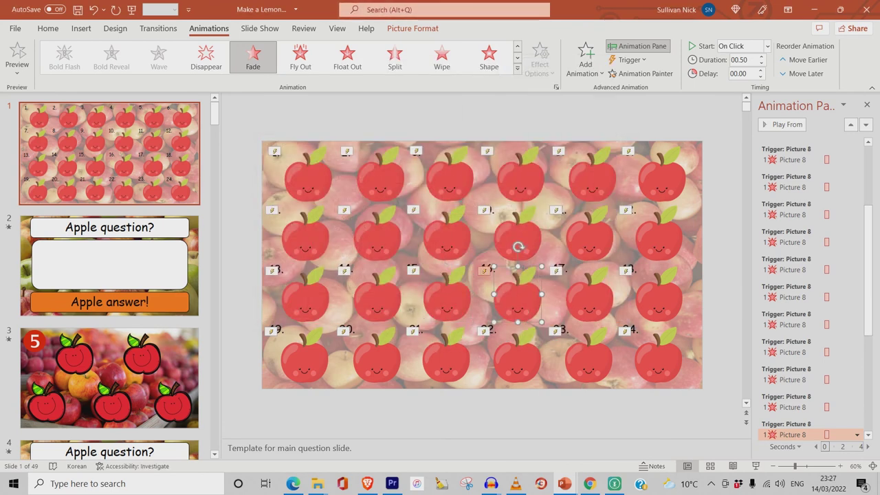
pyautogui.scroll(-5, 371, 241)
pyautogui.click(345, 238)
pyautogui.click(551, 313)
pyautogui.rightClick(590, 307)
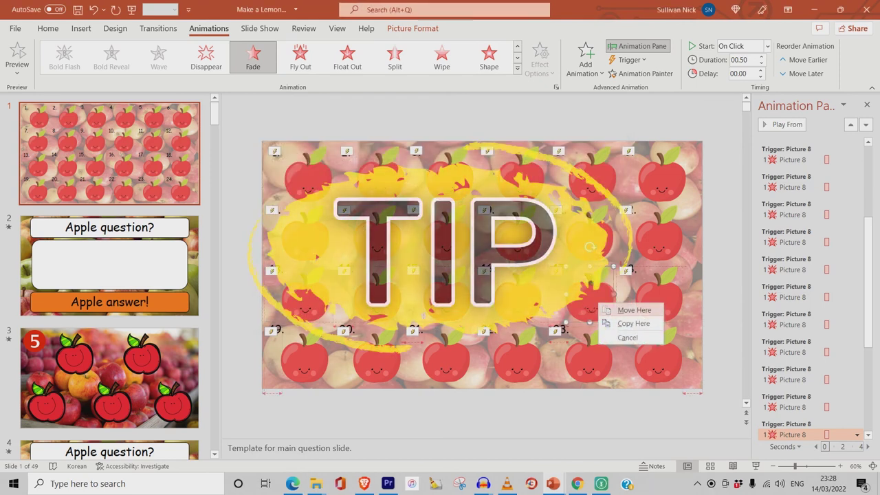
pyautogui.click(607, 202)
pyautogui.click(552, 313)
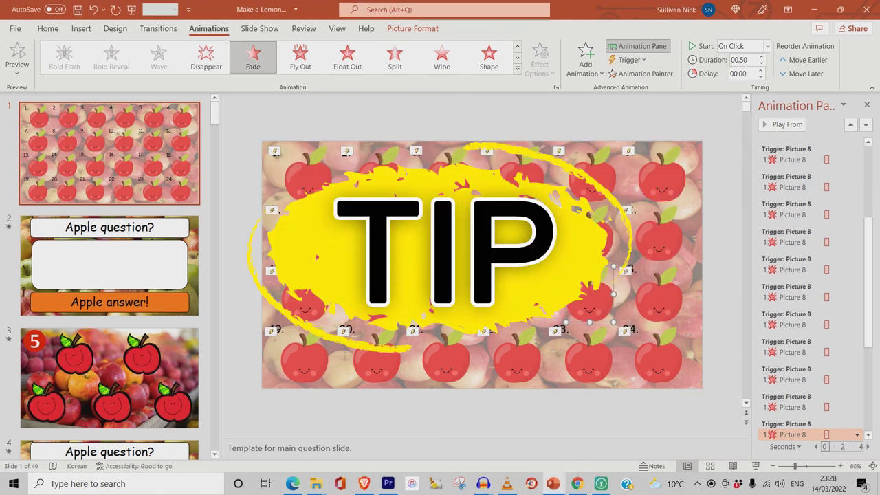
# Step: Hyperlink apple 18, the last in the third row, to the question on slide 36
pyautogui.rightClick(659, 307)
pyautogui.click(675, 202)
pyautogui.scroll(-10, 371, 241)
pyautogui.click(345, 258)
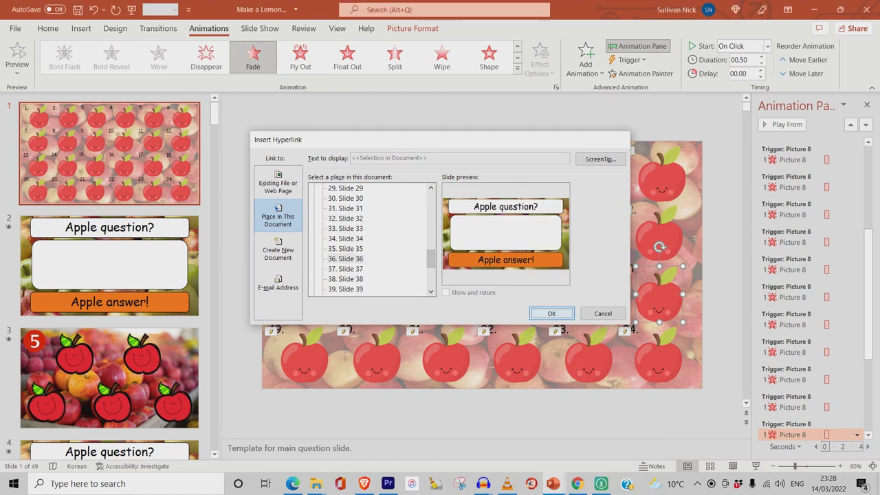
pyautogui.click(552, 314)
# Step: Hyperlink apple 19, the first in the bottom row, to the question on slide 38
pyautogui.rightClick(312, 368)
pyautogui.click(330, 264)
pyautogui.moveTo(431, 211); pyautogui.dragTo(430, 257)
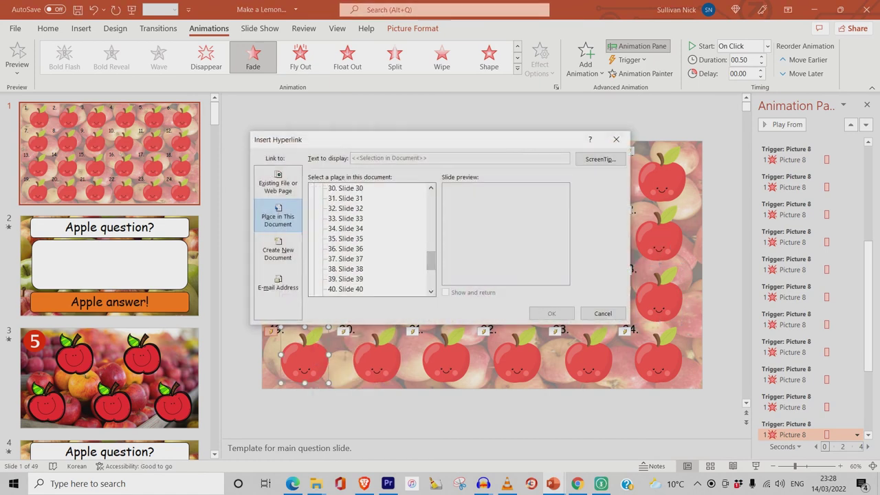
pyautogui.click(345, 258)
pyautogui.click(551, 313)
# Step: Hyperlink apple 20 in the bottom row to the question on slide 40
pyautogui.rightClick(380, 364)
pyautogui.click(397, 259)
pyautogui.scroll(-12, 371, 241)
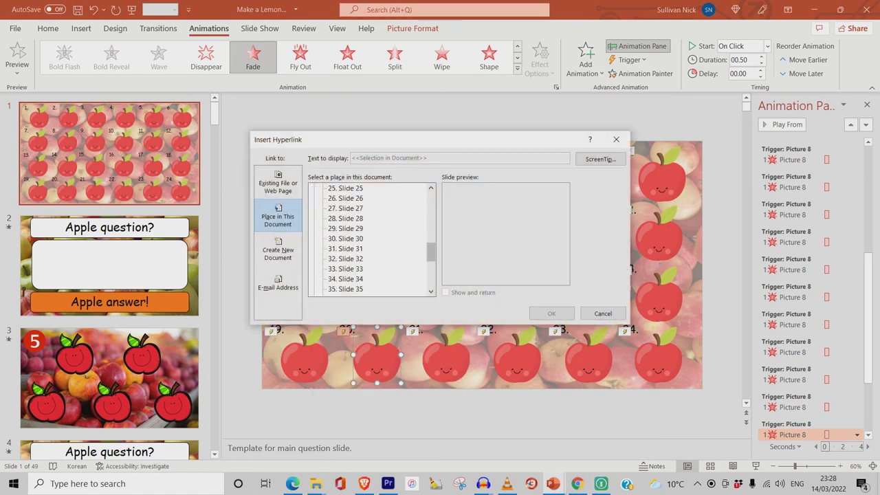
pyautogui.click(345, 258)
pyautogui.click(551, 314)
# Step: Hyperlink apple 21 in the bottom row to the question on slide 42
pyautogui.rightClick(445, 307)
pyautogui.click(481, 270)
pyautogui.scroll(-12, 371, 241)
pyautogui.click(345, 258)
pyautogui.click(551, 313)
# Step: Hyperlink apple 22 in the bottom row to the question on slide 44
pyautogui.rightClick(526, 364)
pyautogui.click(553, 269)
pyautogui.scroll(-12, 371, 240)
pyautogui.click(345, 275)
pyautogui.click(551, 314)
# Step: Hyperlink apple 23 in the bottom row to the question on slide 46
pyautogui.rightClick(589, 357)
pyautogui.click(620, 269)
pyautogui.scroll(-12, 371, 240)
pyautogui.click(345, 278)
pyautogui.click(552, 313)
# Step: Hyperlink apple 24, the last on the board, to slide 48 and start the slide show from the beginning
pyautogui.rightClick(658, 364)
pyautogui.click(690, 269)
pyautogui.scroll(-12, 371, 240)
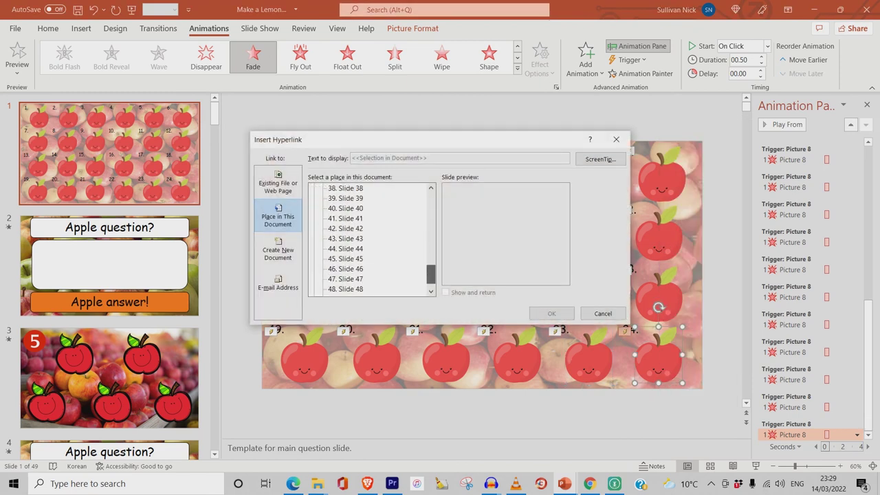
pyautogui.click(345, 283)
pyautogui.click(345, 228)
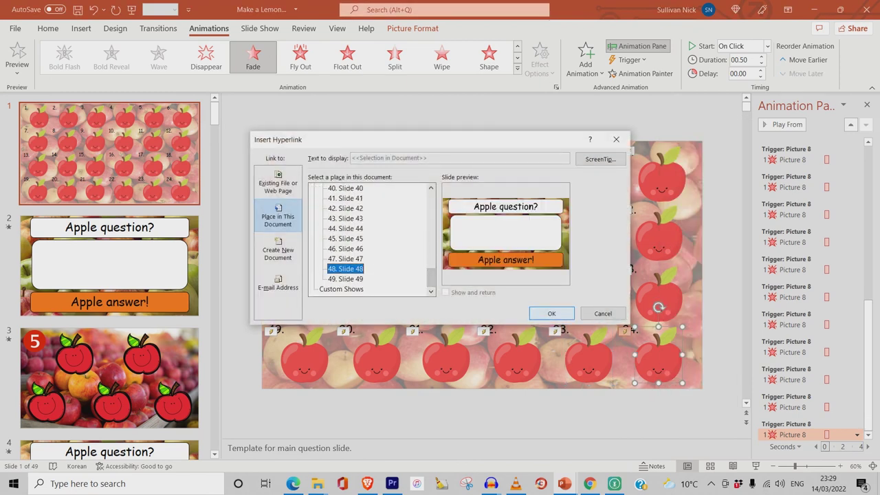
pyautogui.click(551, 313)
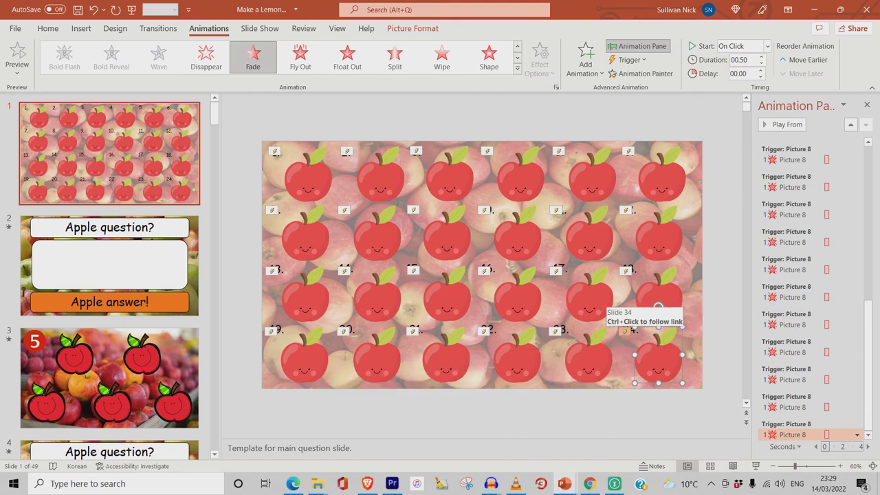
pyautogui.press('F5')
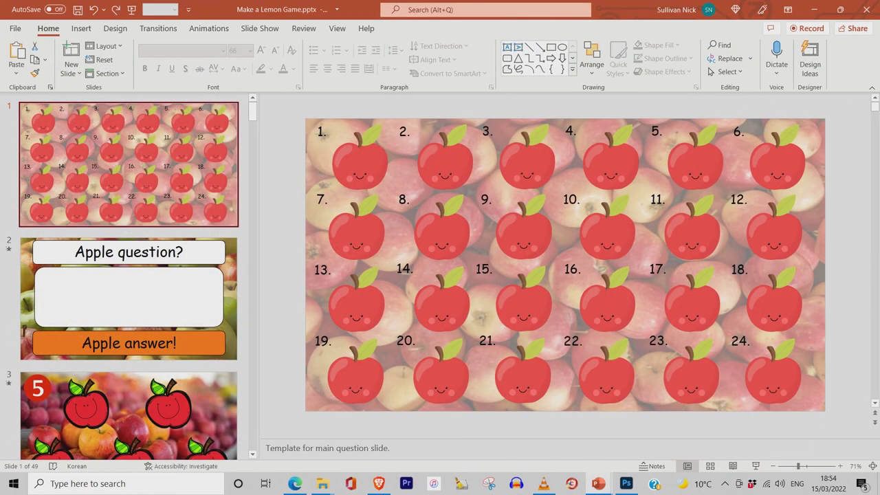
# Step: Paste the copied apple picture onto question slide 2 and place it in the middle of the empty white box
pyautogui.click(128, 298)
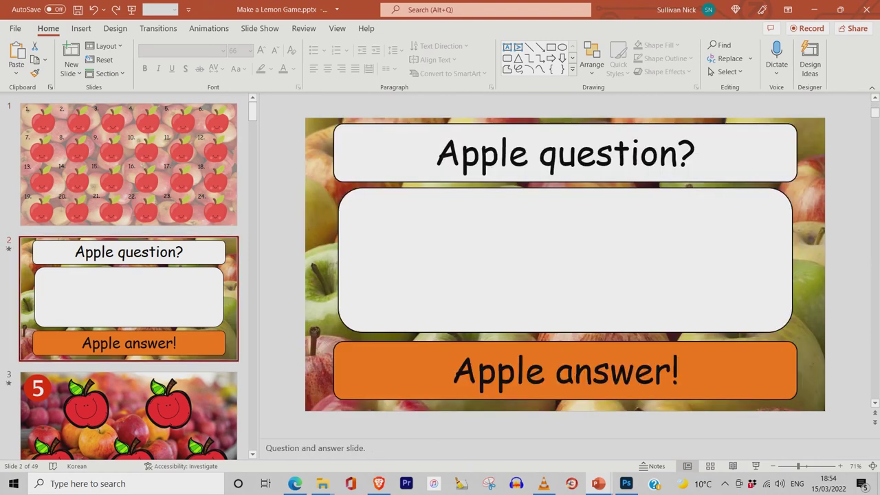
pyautogui.hotkey('ctrl', 'v')
pyautogui.moveTo(505, 330); pyautogui.dragTo(552, 256)
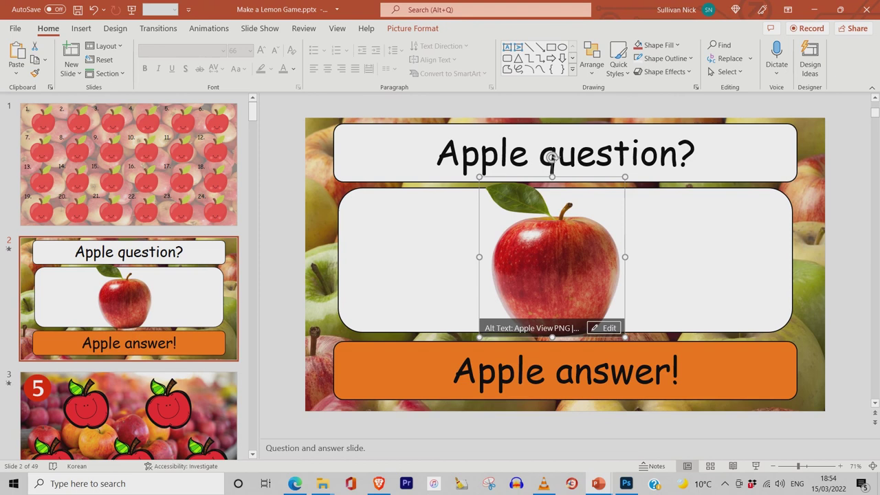
# Step: Shrink the apple picture to fit inside the white box on slide 2 and change the question text to "What's this?"
pyautogui.moveTo(625, 177); pyautogui.dragTo(595, 210)
pyautogui.moveTo(540, 273); pyautogui.dragTo(555, 257)
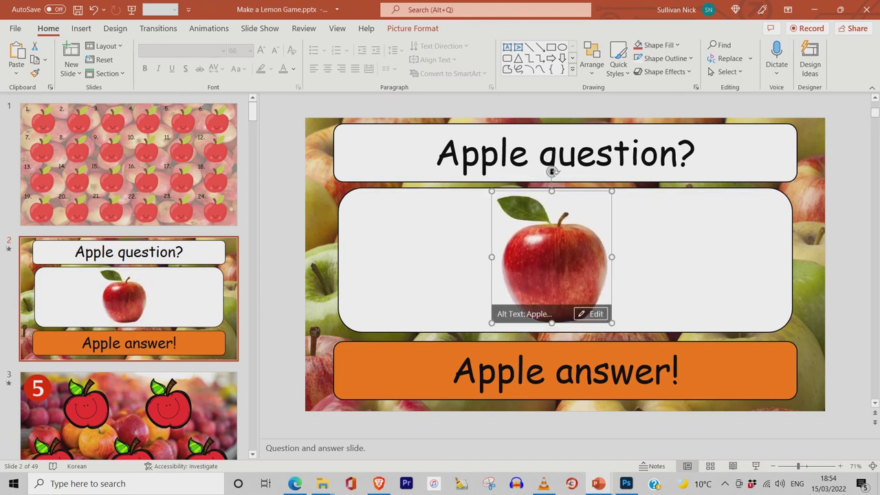
pyautogui.moveTo(678, 154); pyautogui.dragTo(481, 154)
pyautogui.press('BackSpace')
pyautogui.press('BackSpace')
pyautogui.press('BackSpace')
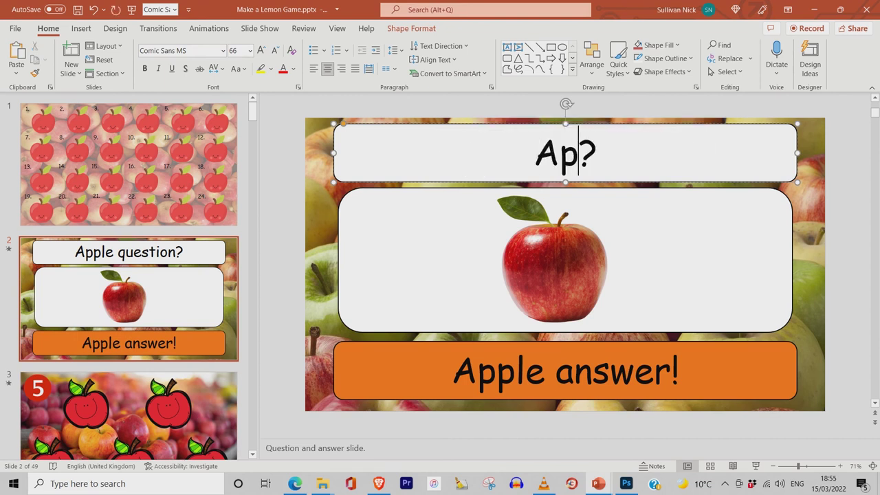
pyautogui.write("What's")
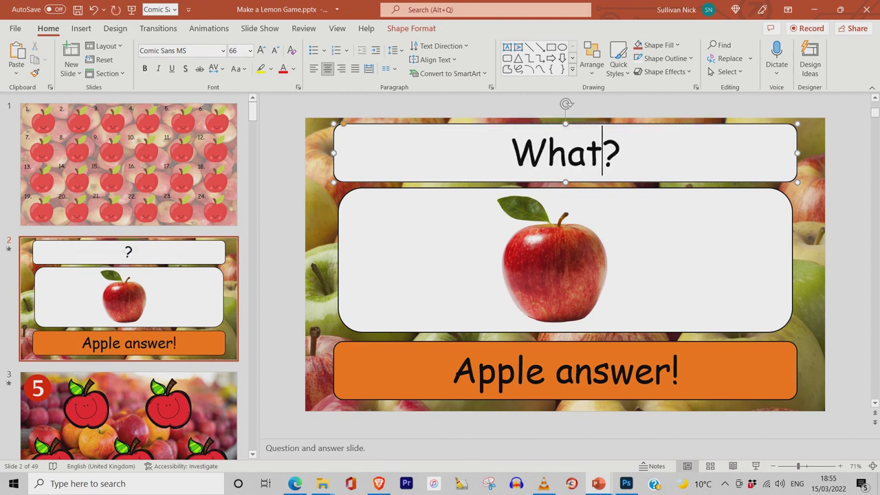
pyautogui.write(' this')
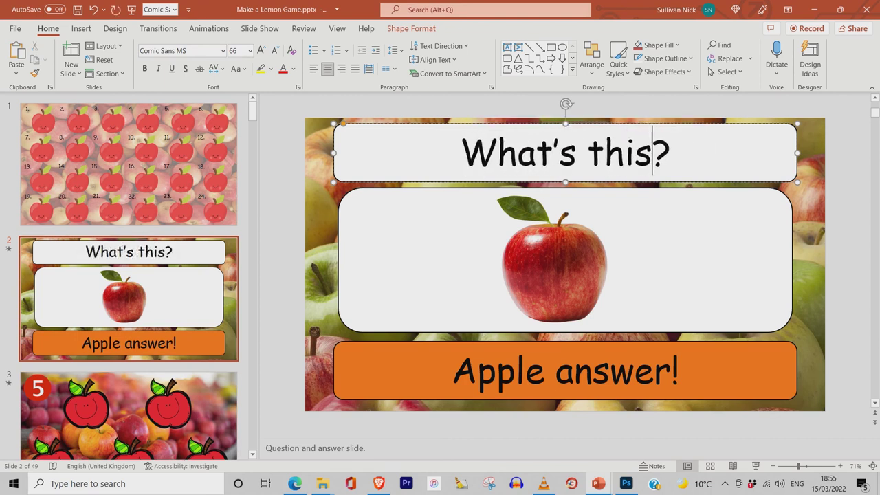
# Step: Replace the answer text in the orange box on slide 2 with "It's an apple."
pyautogui.click(450, 371)
pyautogui.moveTo(451, 371); pyautogui.dragTo(684, 372)
pyautogui.write('I')
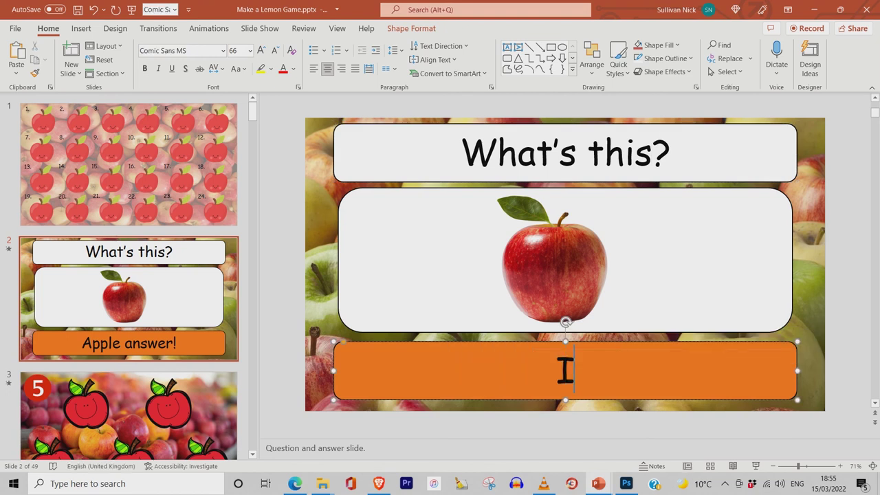
pyautogui.write("t's an apple")
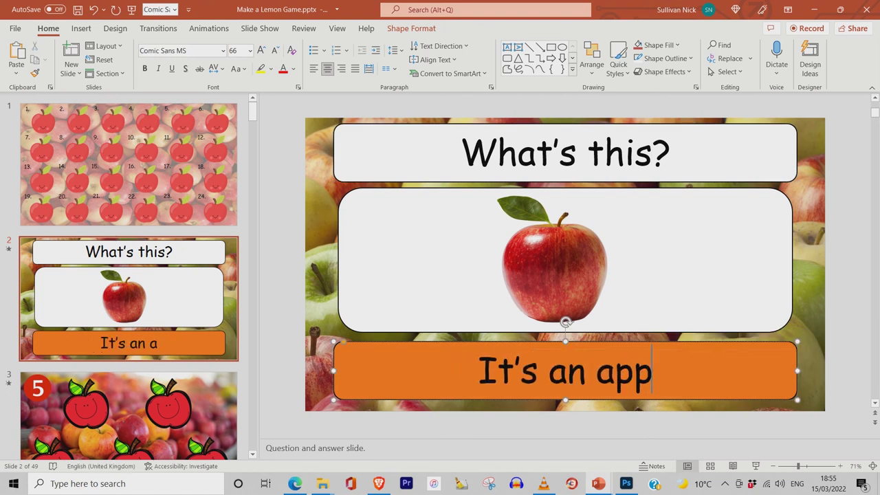
pyautogui.write('.')
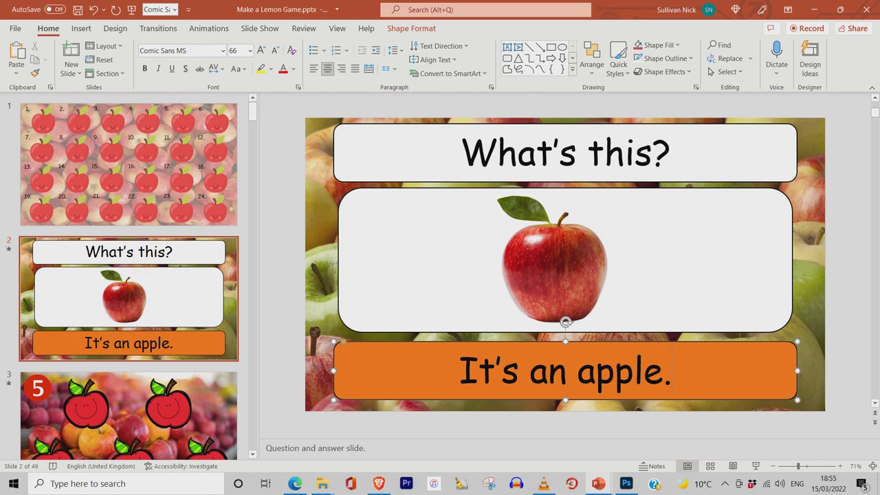
# Step: Start the slide show from the board and play apple 1 through its question, answer and result slide back to the board
pyautogui.click(129, 165)
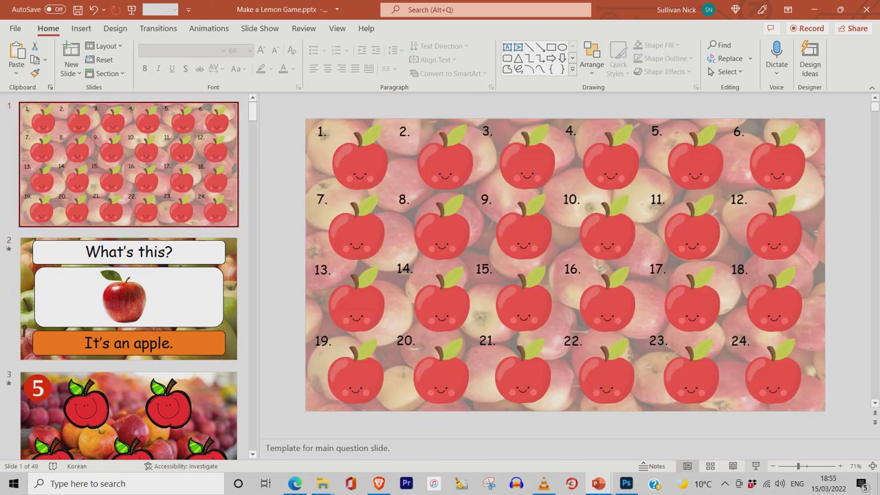
pyautogui.click(755, 466)
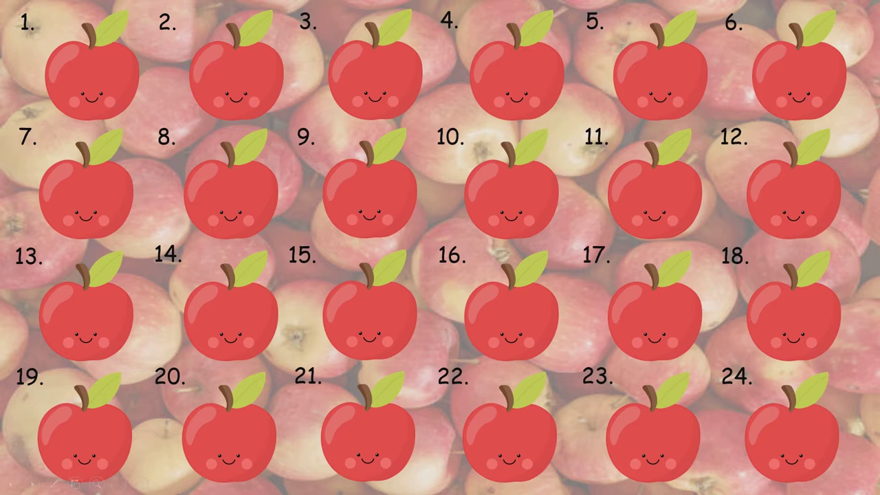
pyautogui.press('Right')
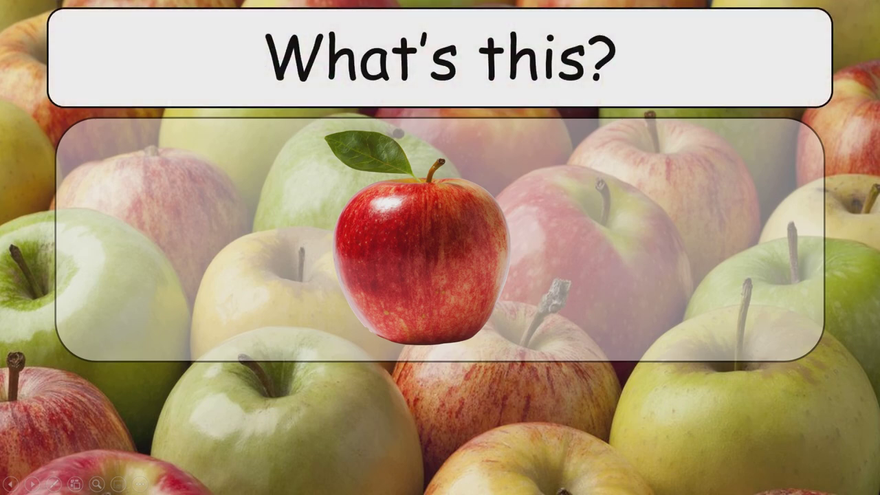
pyautogui.press('Right')
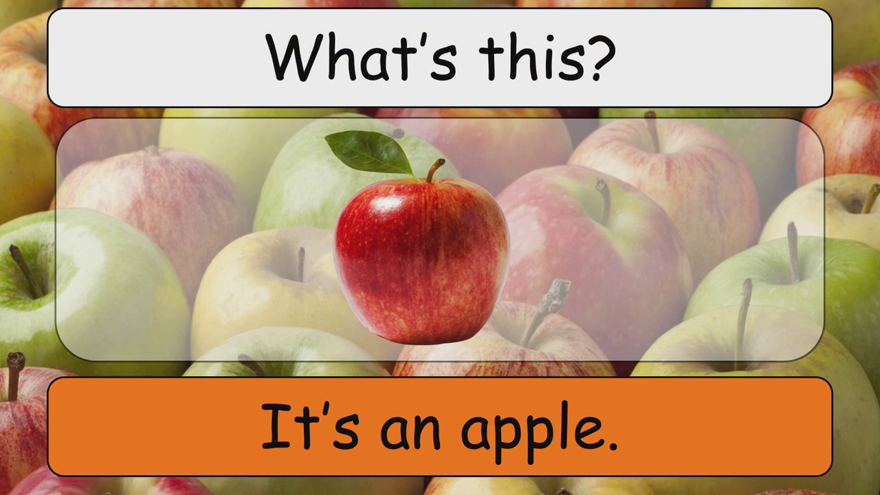
pyautogui.press('Right')
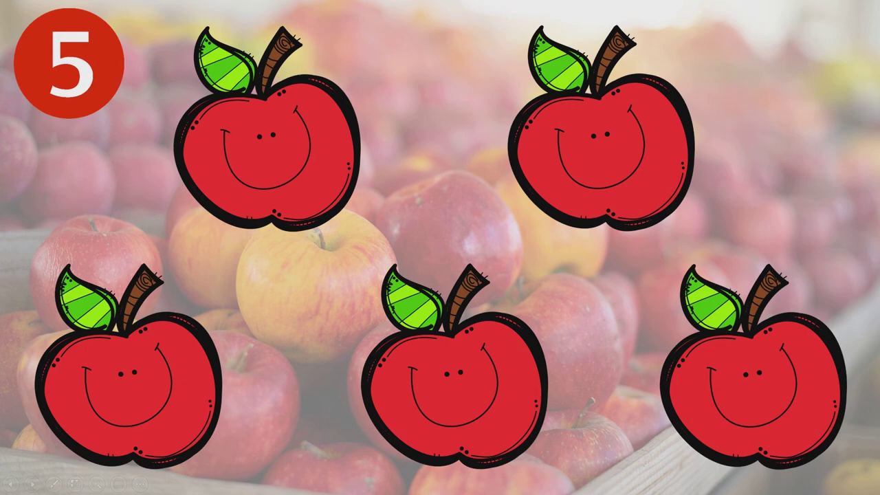
pyautogui.press('Right')
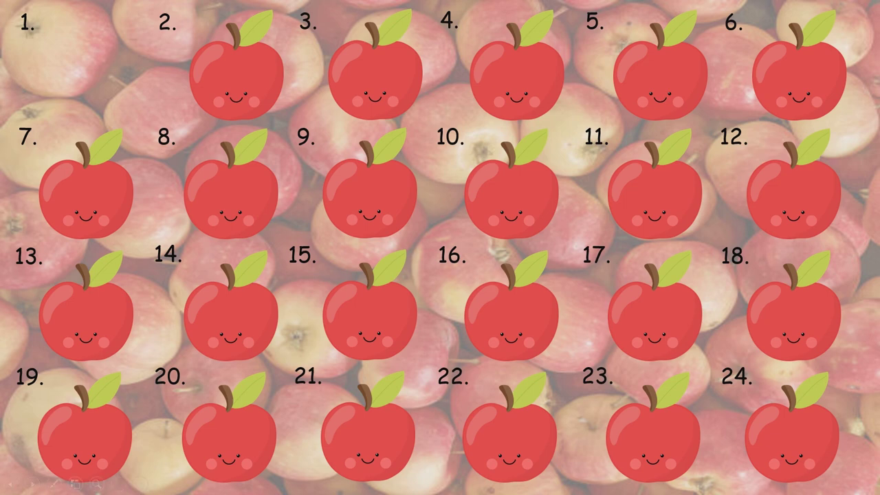
# Step: Play apple 6 through its question, answer and result slide, and return to the board
pyautogui.press('Right')
pyautogui.press('Right')
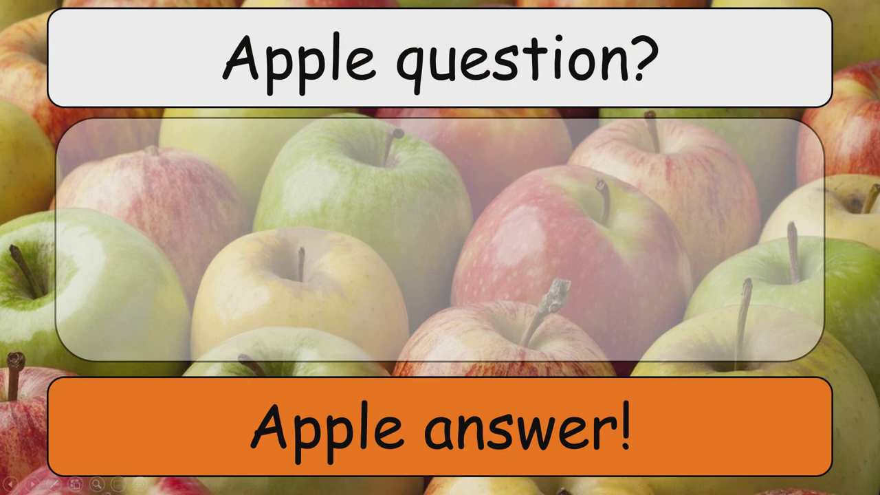
pyautogui.press('Right')
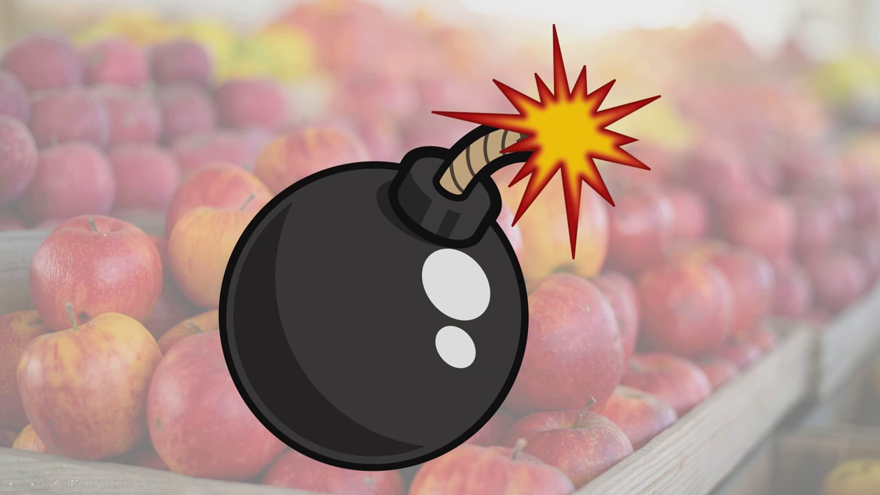
pyautogui.press('Right')
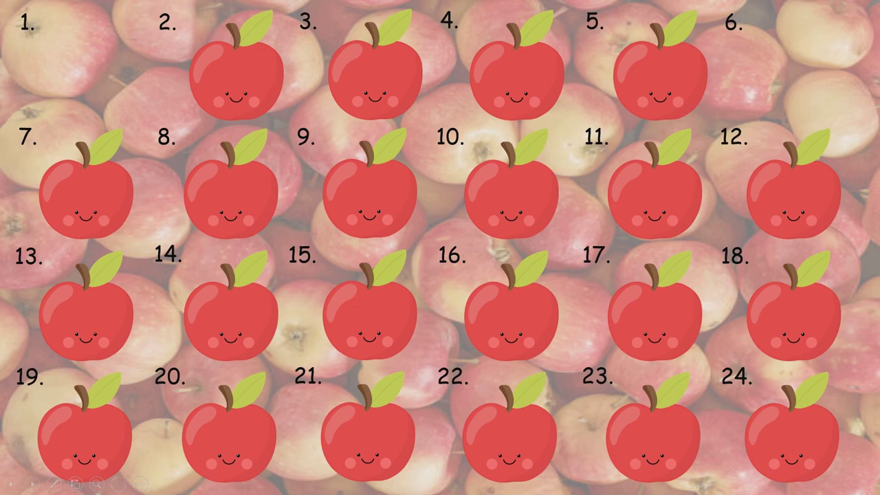
# Step: Play apple 8 through its question and result slide back to the board, and end the slide show
pyautogui.press('Right')
pyautogui.press('Right')
pyautogui.press('Right')
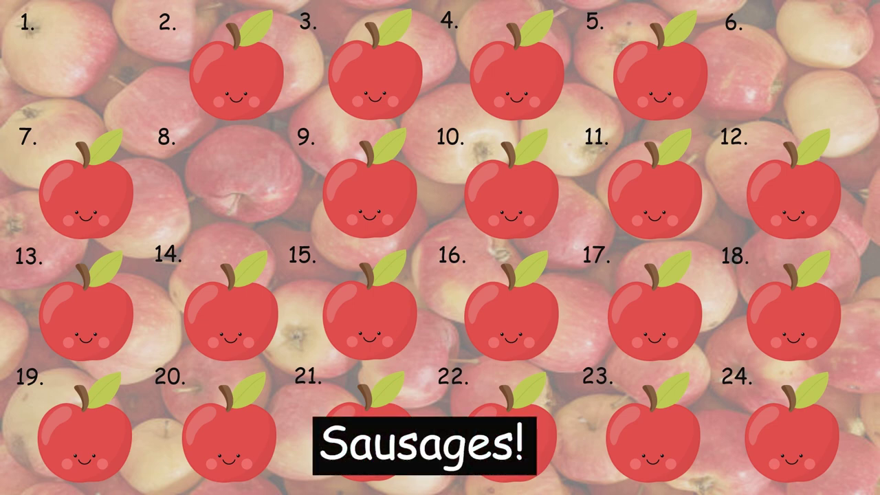
pyautogui.press('Escape')
# Step: Remove the apple picture from the white box on slide 2
pyautogui.scroll(-1, 148, 303)
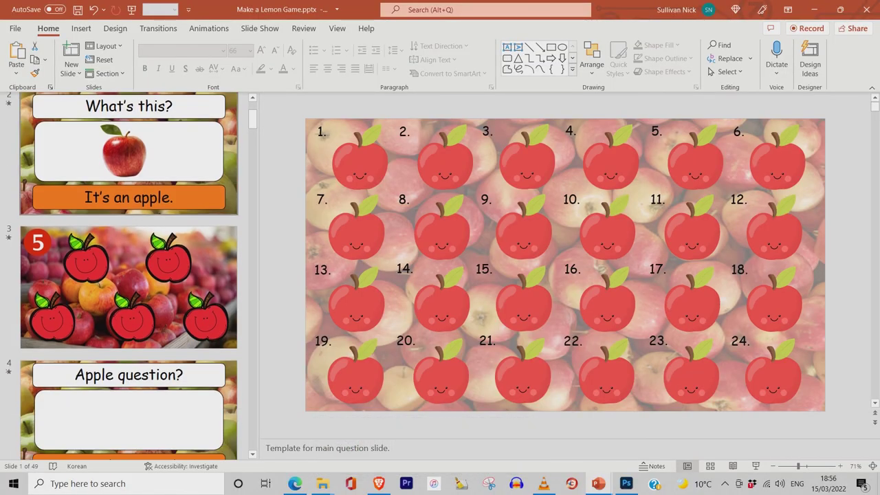
pyautogui.click(148, 163)
pyautogui.click(563, 167)
pyautogui.rightClick(589, 208)
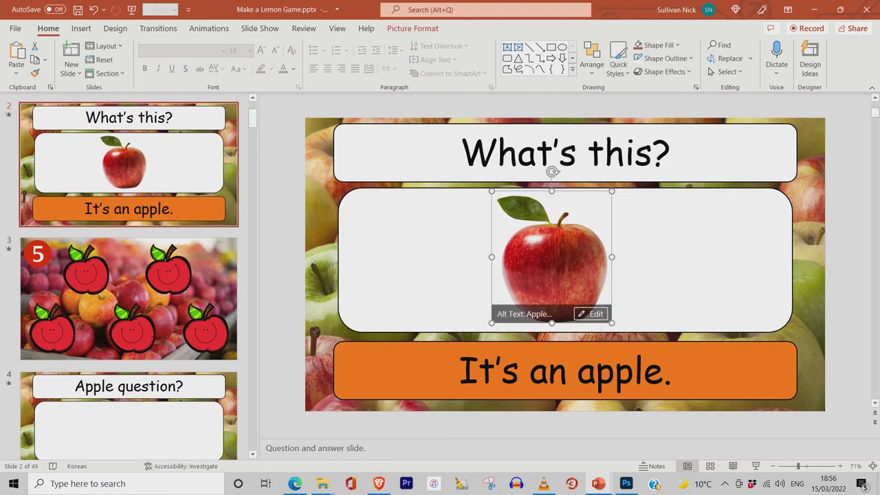
pyautogui.click(615, 218)
# Step: Reduce the height and width of slide 2's question box and extend the white box's upper edge towards it
pyautogui.click(565, 167)
pyautogui.moveTo(564, 182); pyautogui.dragTo(564, 164)
pyautogui.moveTo(333, 143); pyautogui.dragTo(368, 144)
pyautogui.click(412, 248)
pyautogui.moveTo(565, 186); pyautogui.dragTo(565, 174)
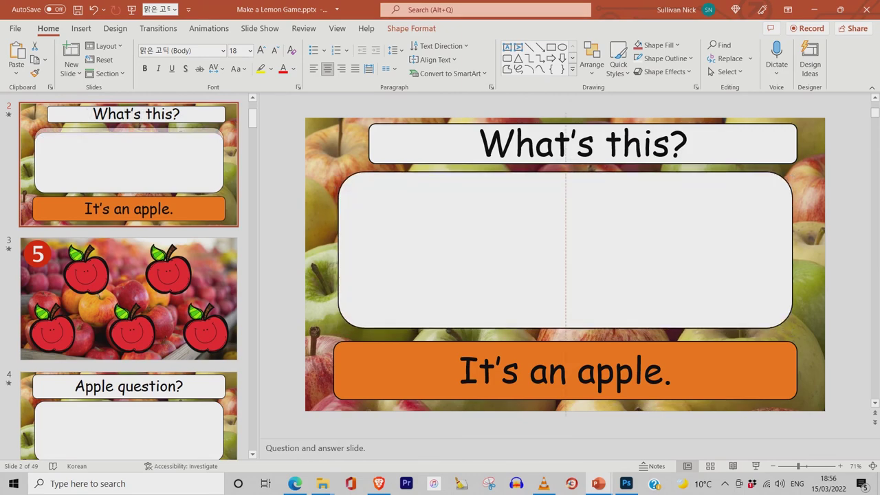
pyautogui.press('Escape')
# Step: Start the slide show from the board slide and play apple 17 through its question and result slide back to the board
pyautogui.scroll(-10, 128, 274)
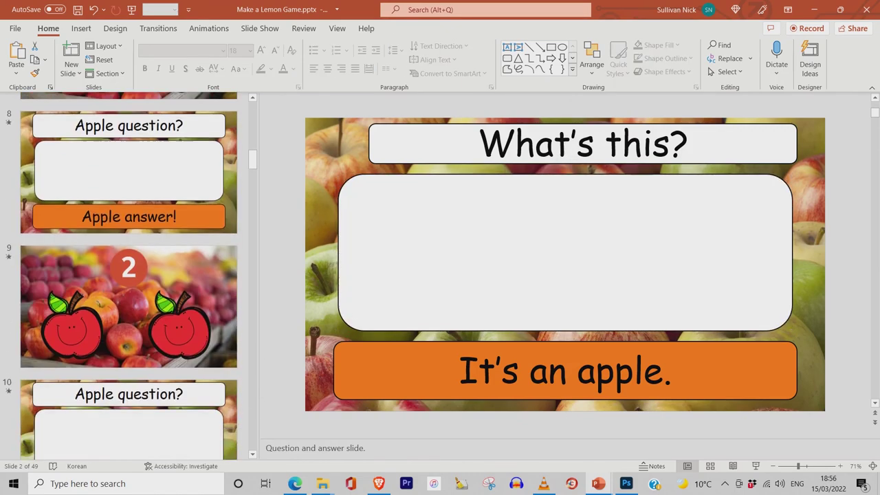
pyautogui.scroll(10, 129, 275)
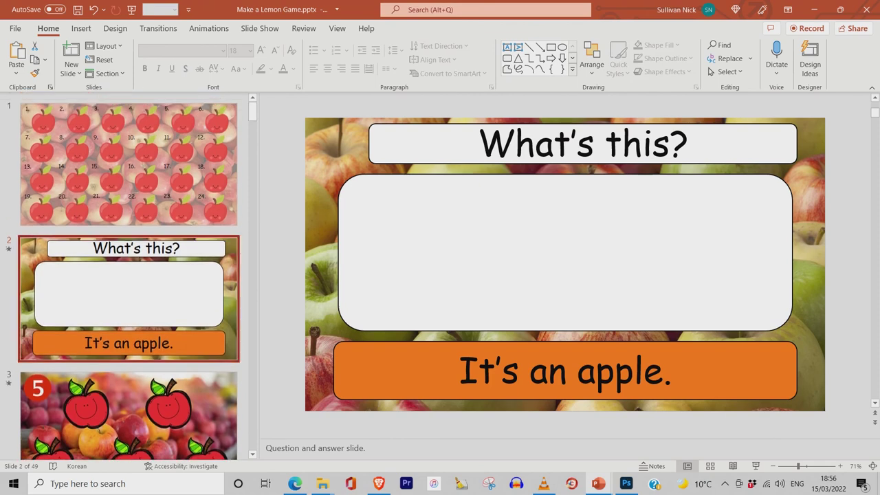
pyautogui.click(129, 164)
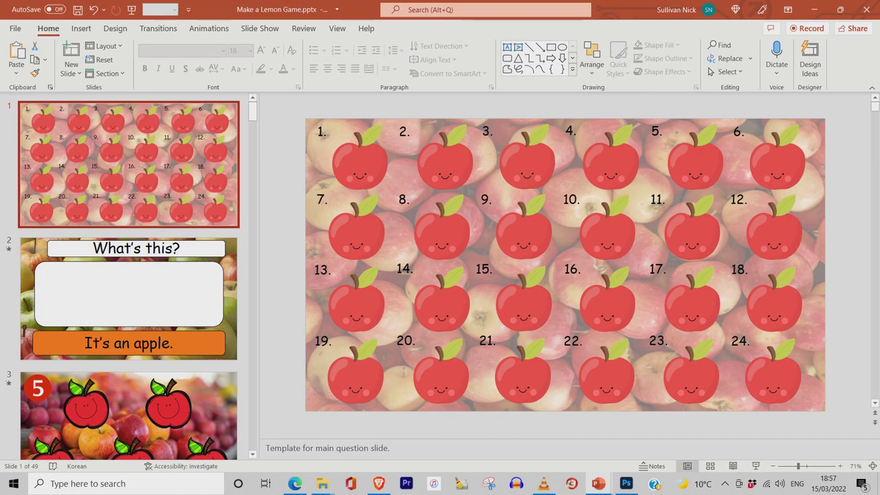
pyautogui.press('F5')
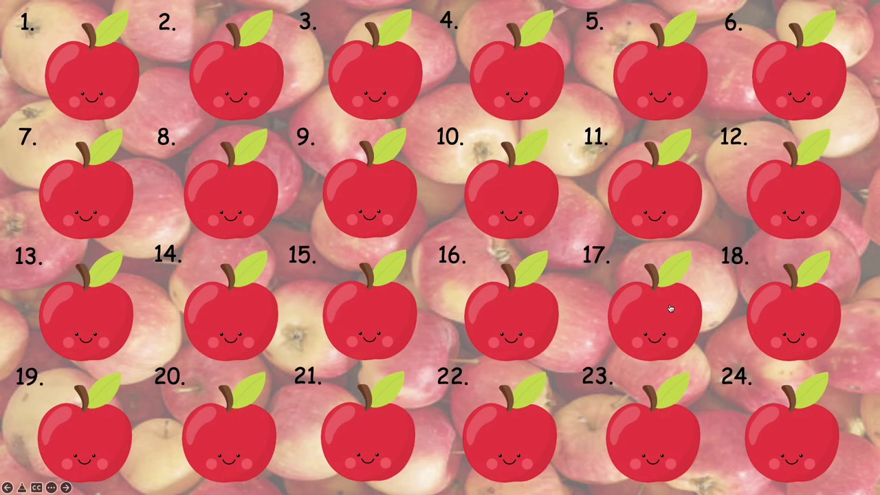
pyautogui.click(672, 315)
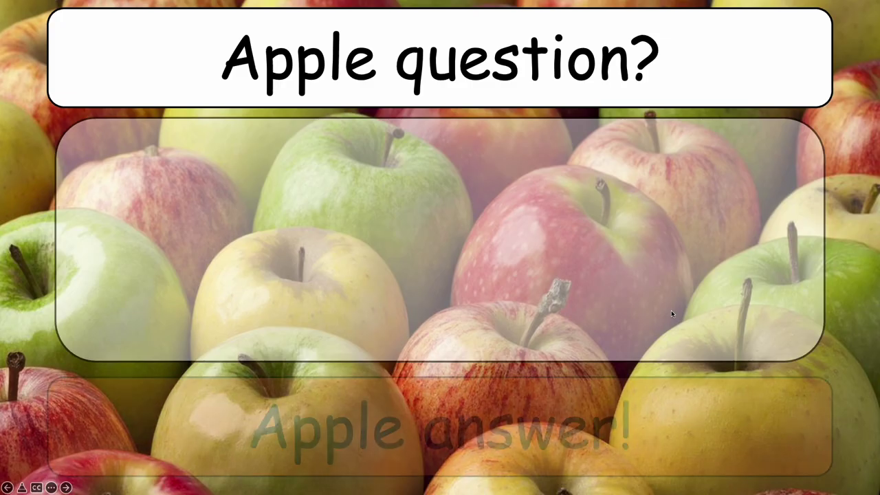
pyautogui.click(705, 321)
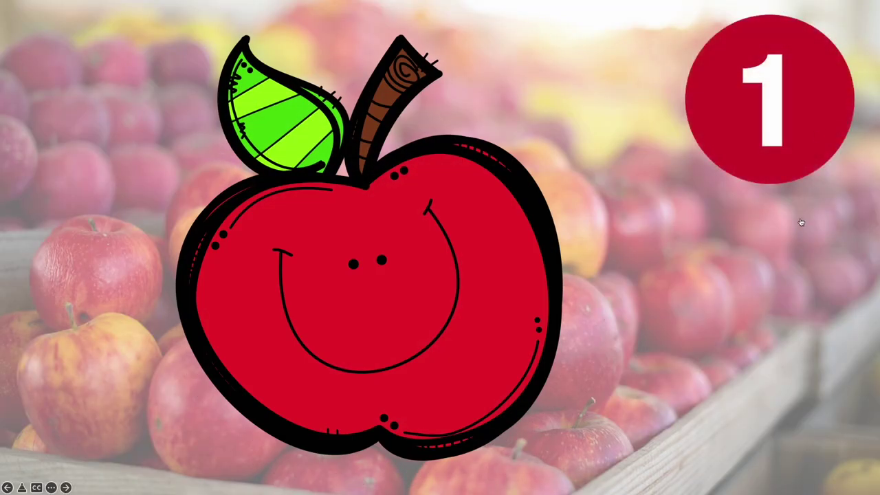
pyautogui.click(821, 271)
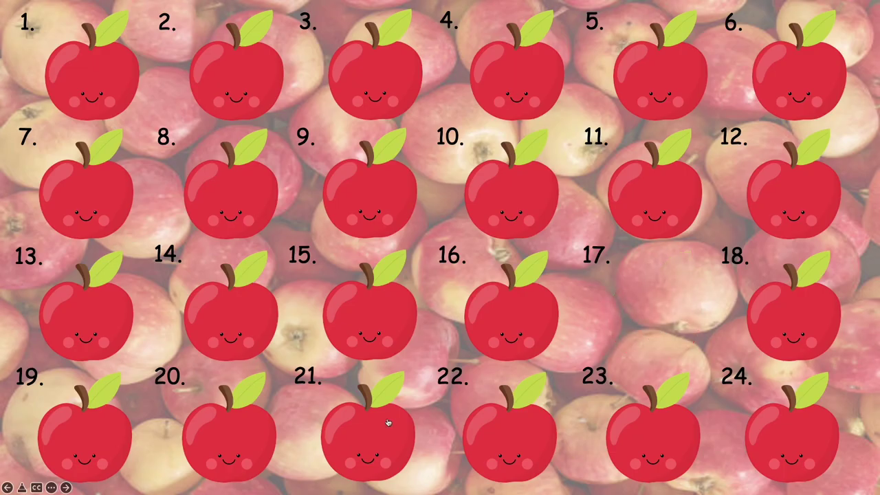
# Step: Play apples 21 and 24 through their question and result slides, returning to the board after each
pyautogui.click(389, 419)
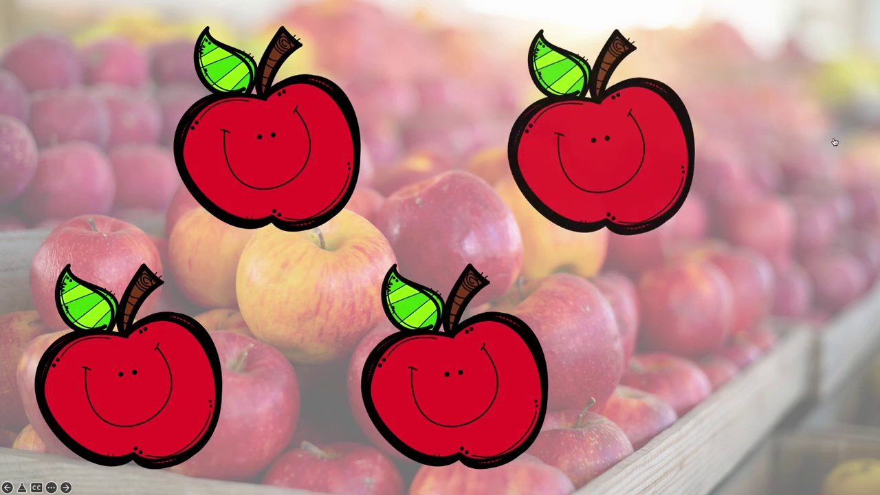
pyautogui.click(813, 361)
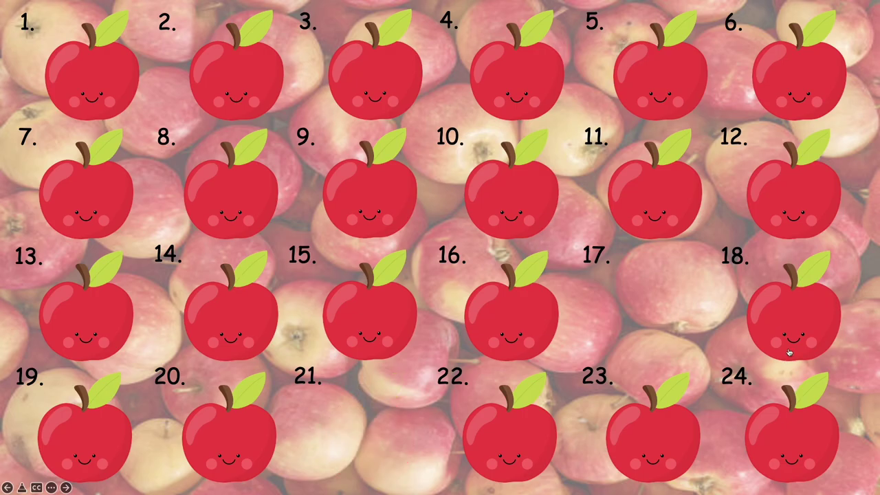
pyautogui.click(809, 420)
pyautogui.click(809, 419)
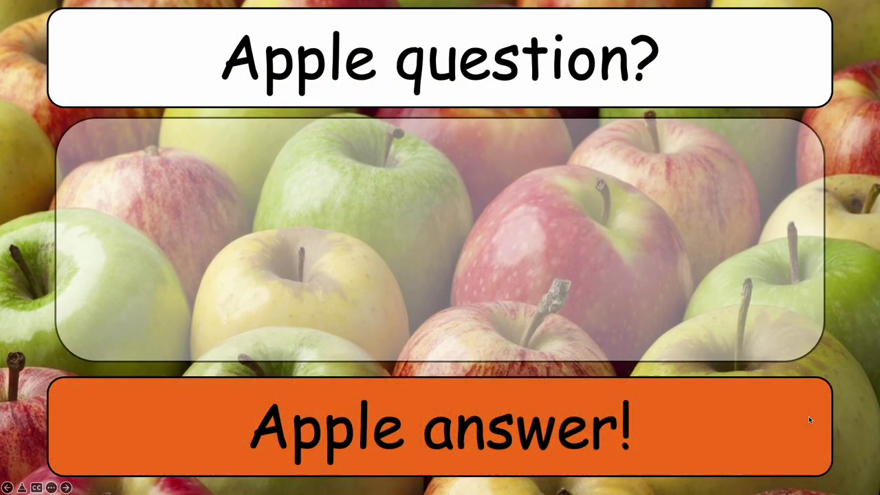
pyautogui.click(809, 420)
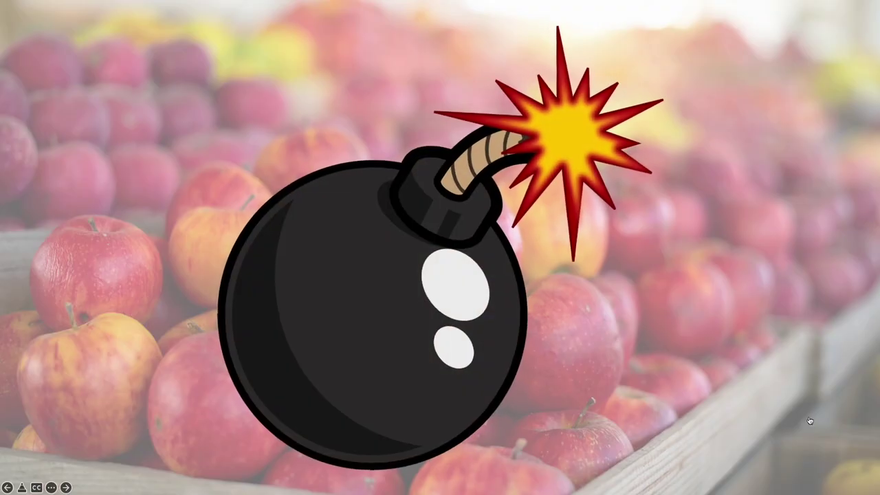
pyautogui.click(817, 222)
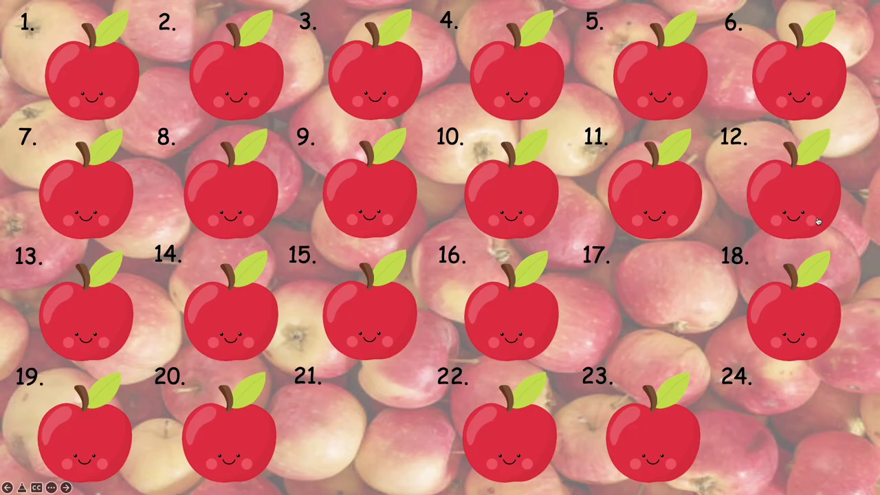